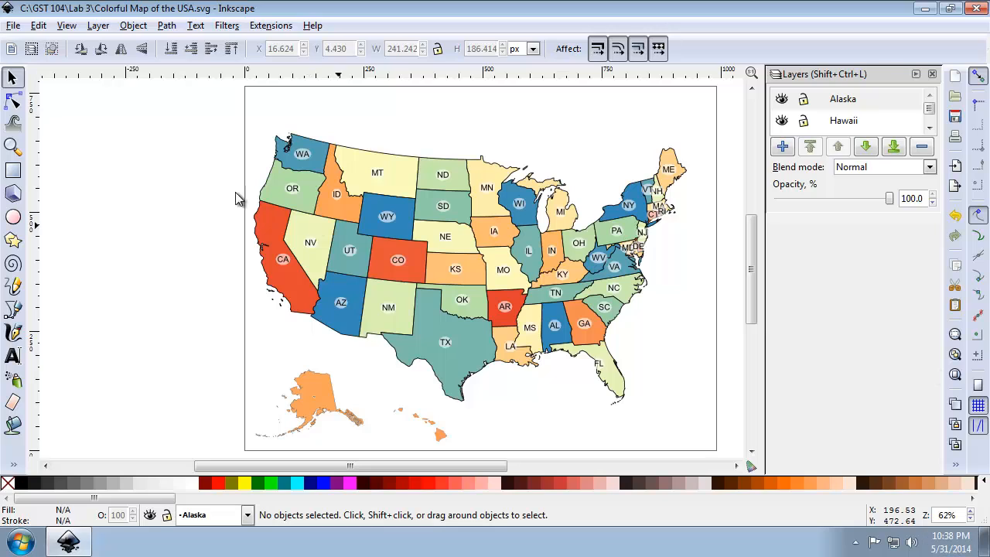
Make Alaska the current layer and select the Alaska shape on the map.
left_click(804, 102)
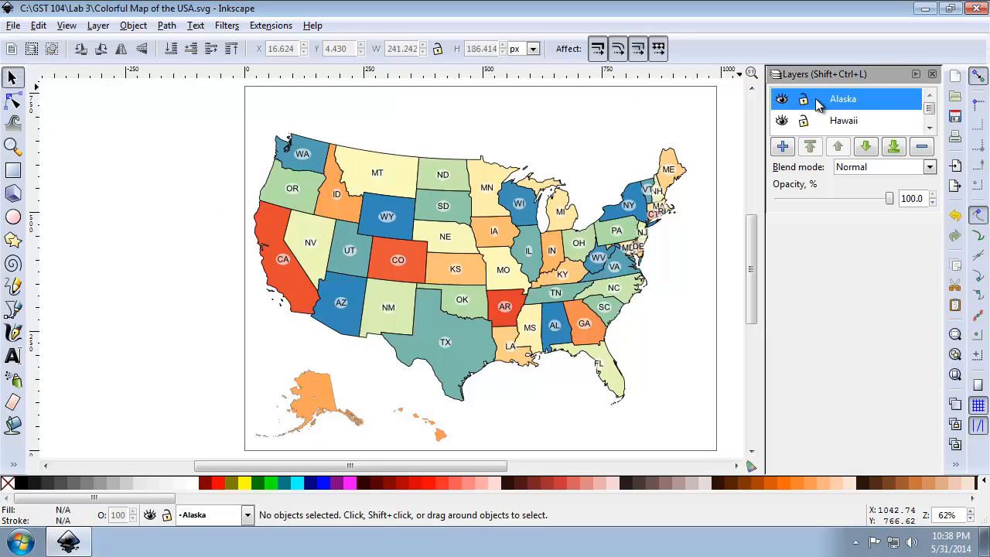
left_click(249, 515)
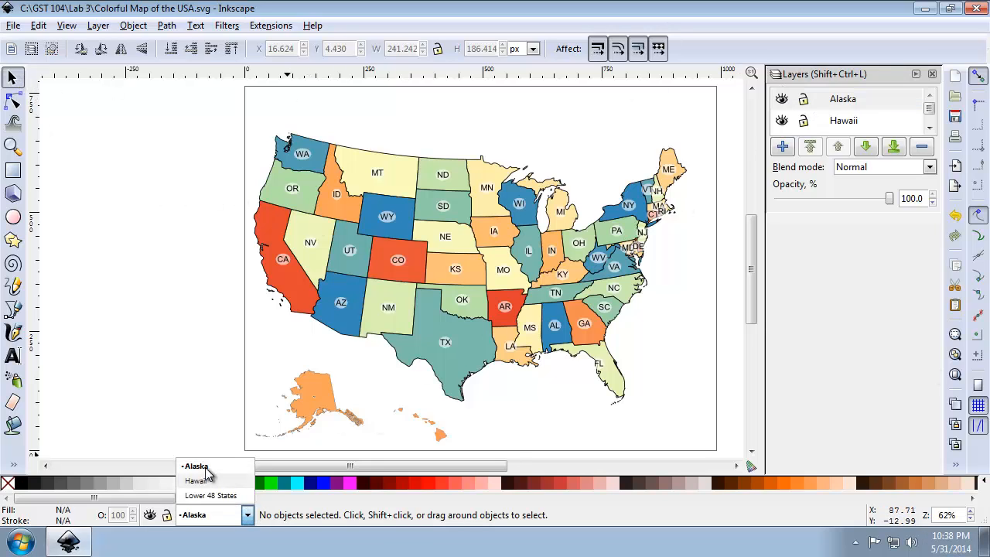
left_click(208, 469)
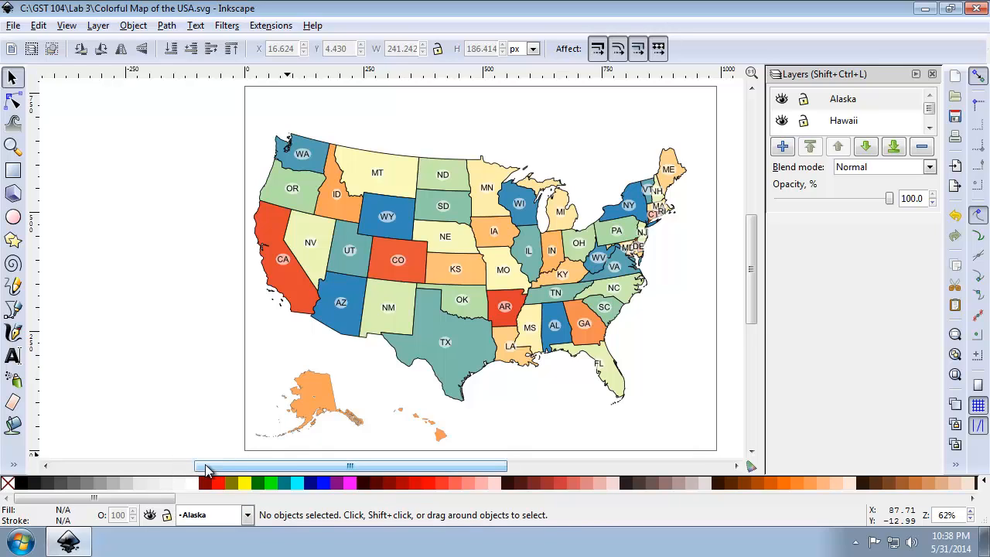
left_click(303, 410)
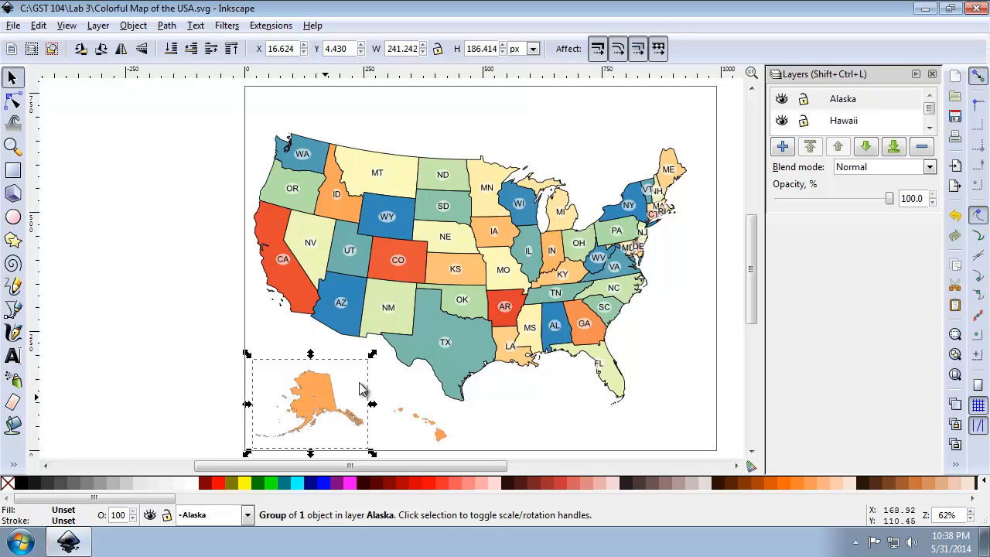
Set the stroke width of the selected Alaska group to 1.417 px in Fill and Stroke.
left_click(956, 464)
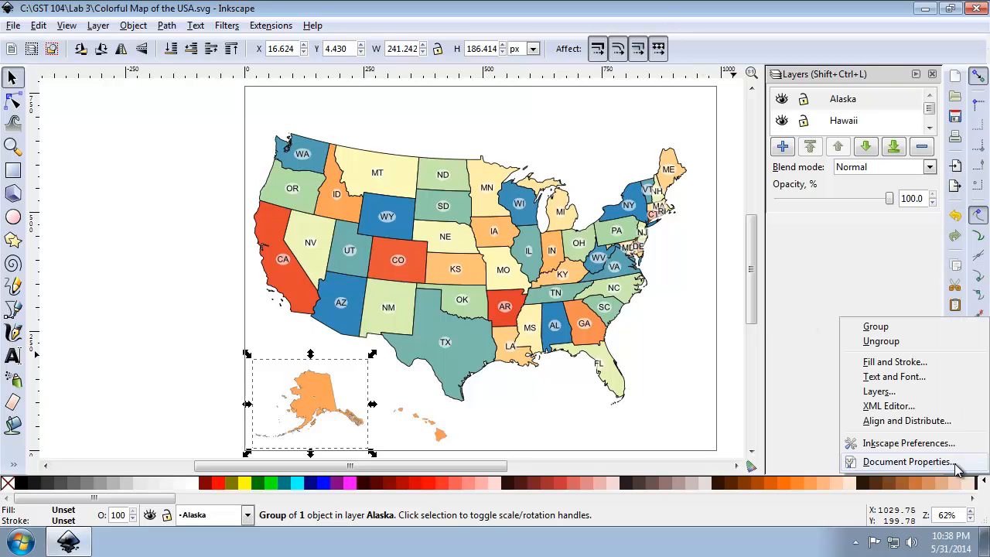
left_click(937, 377)
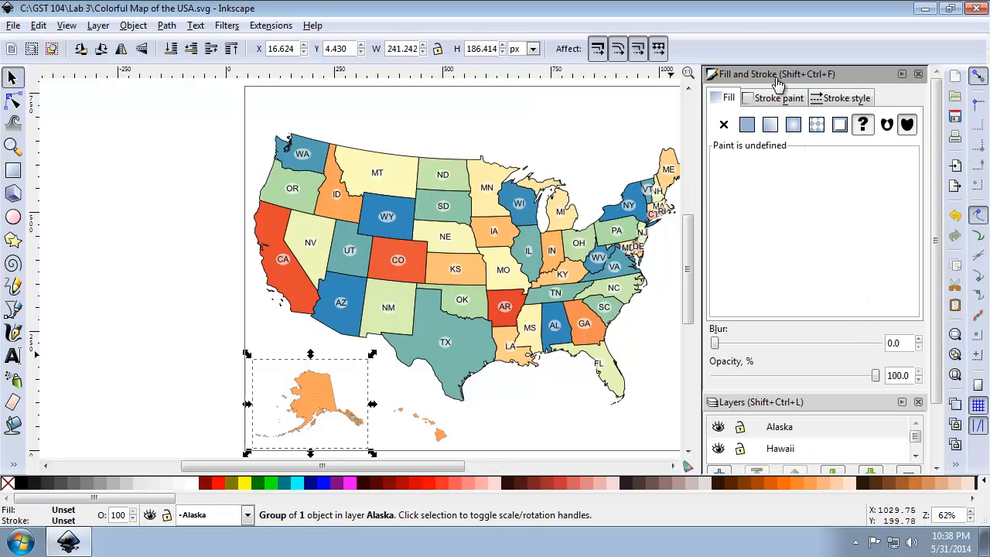
left_click(835, 105)
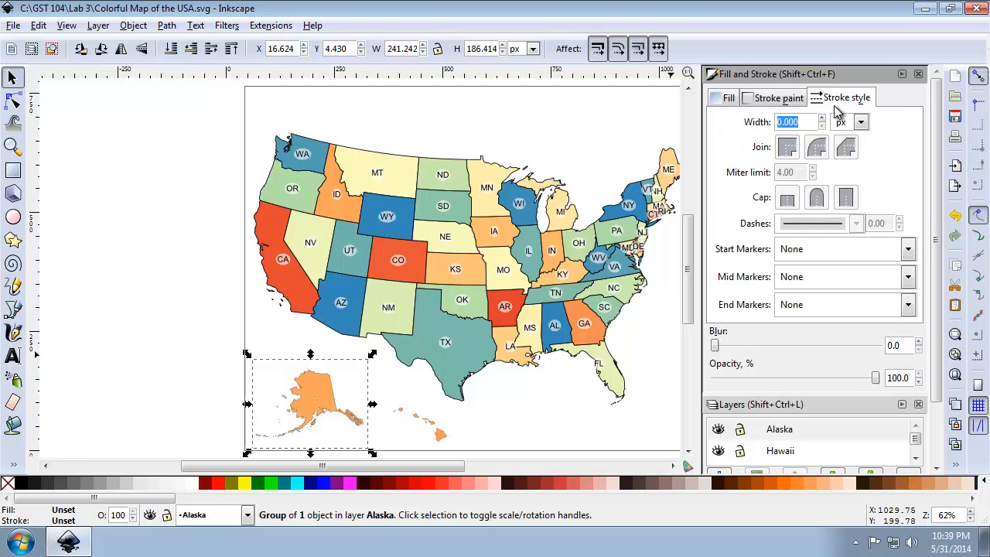
type("1.417")
key("Return")
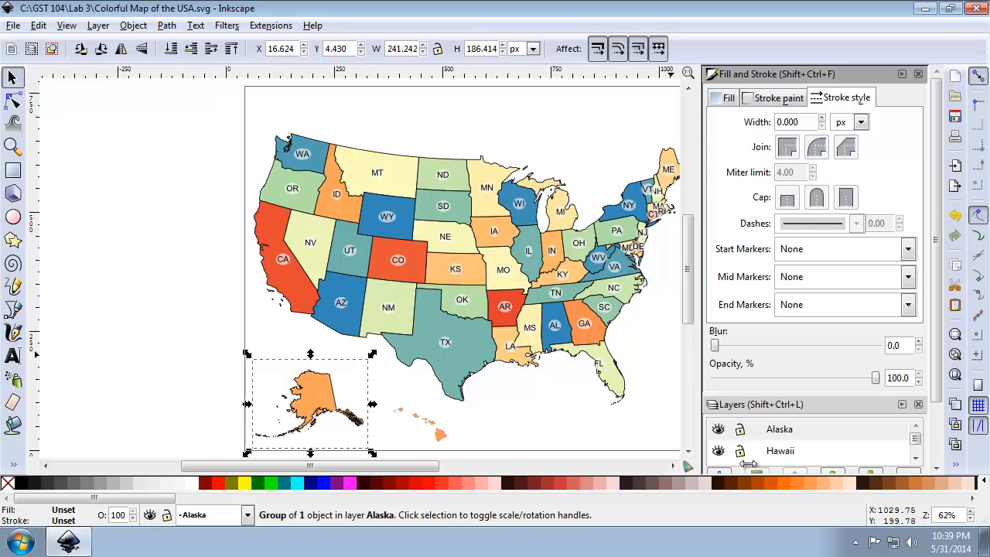
Check the stroke width of the Kansas shape in the Lower 48 States layer.
left_click(13, 100)
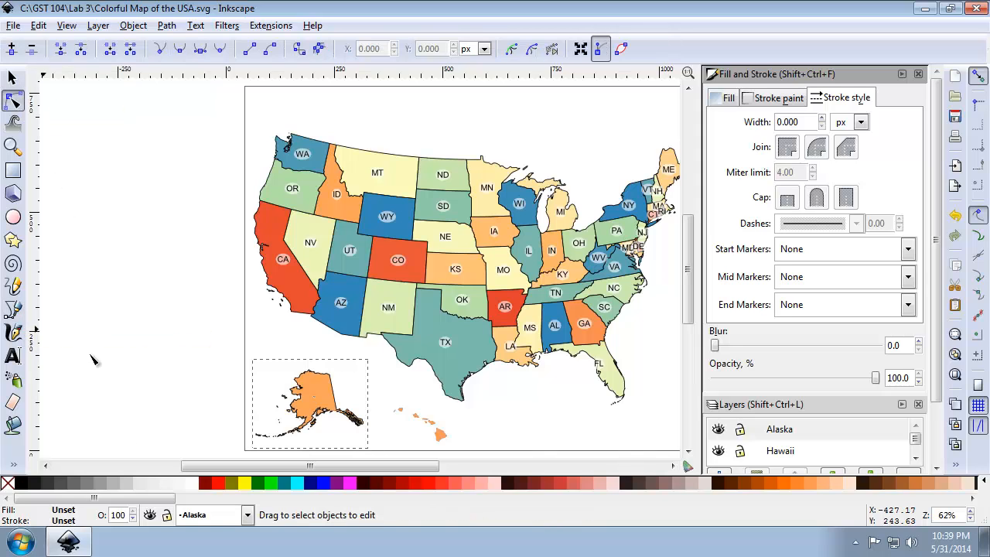
left_click(247, 515)
left_click(224, 496)
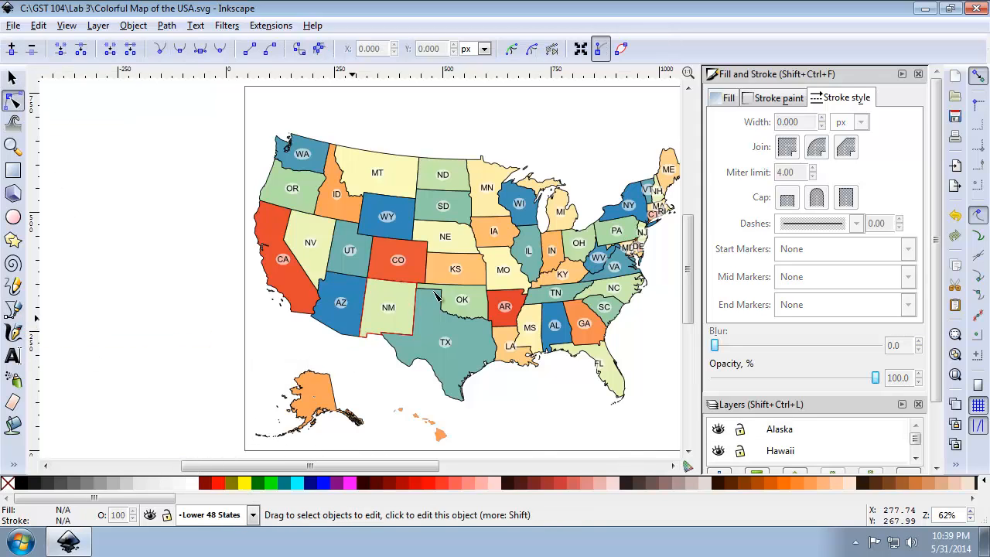
left_click(438, 280)
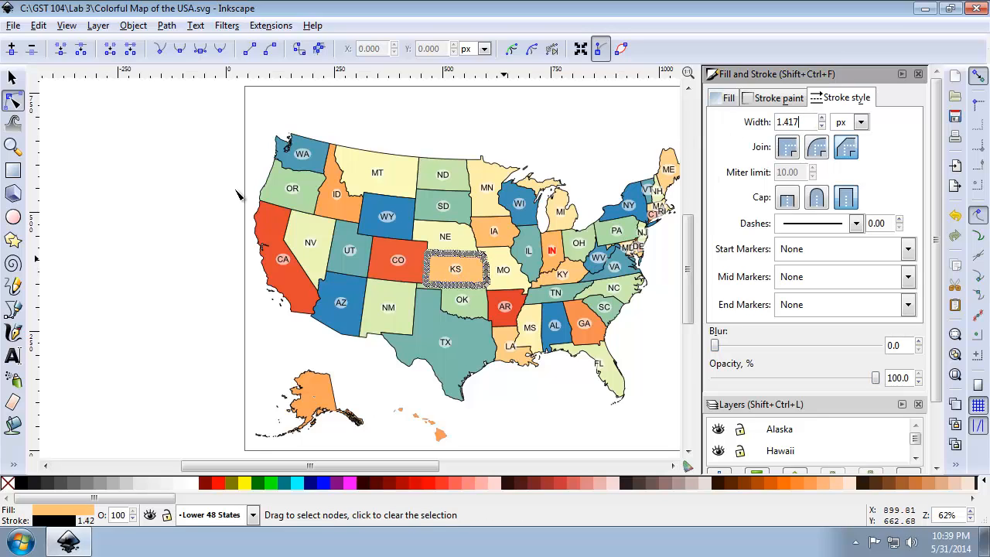
left_click(13, 80)
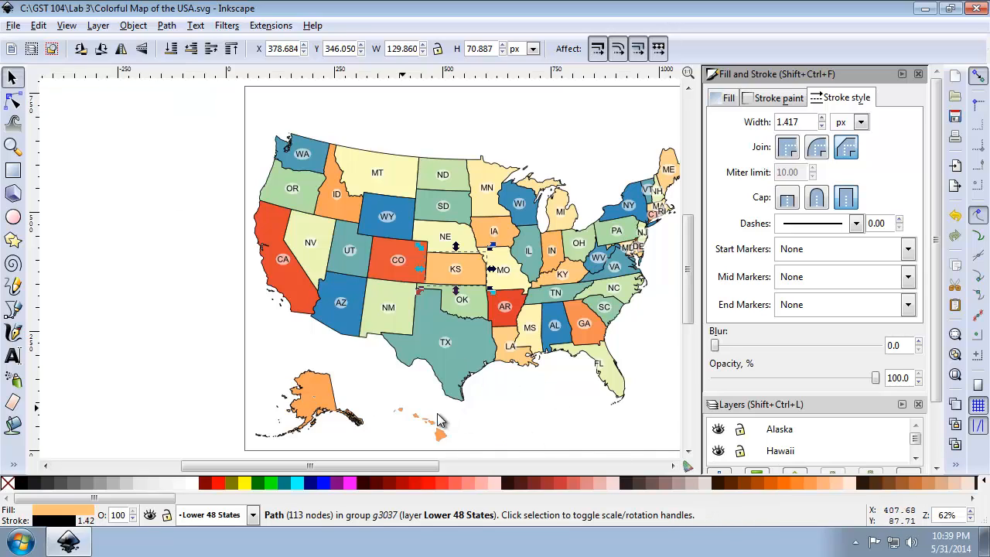
Select the Hawaii shape in the Hawaii layer and set its stroke width to 1.417 px.
left_click(252, 515)
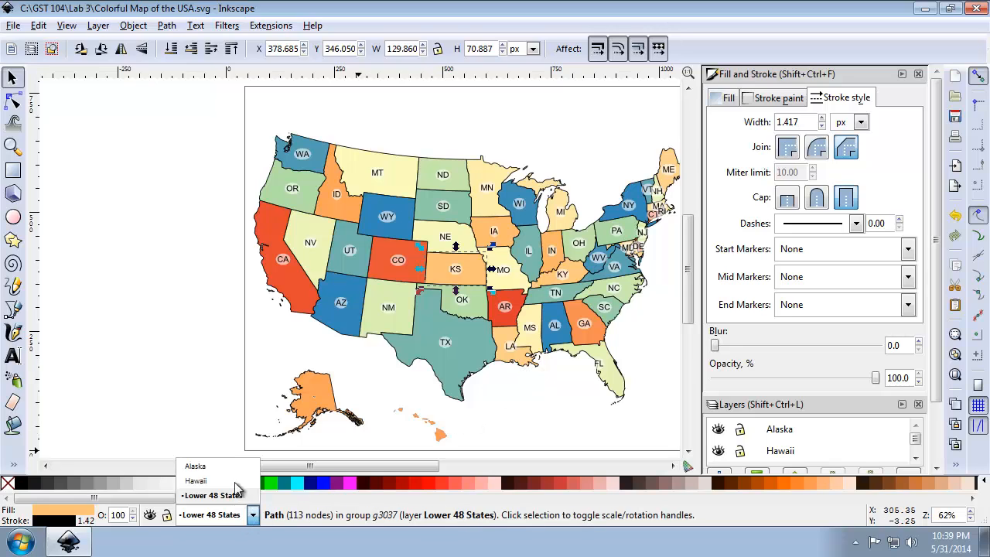
left_click(256, 480)
left_click(443, 434)
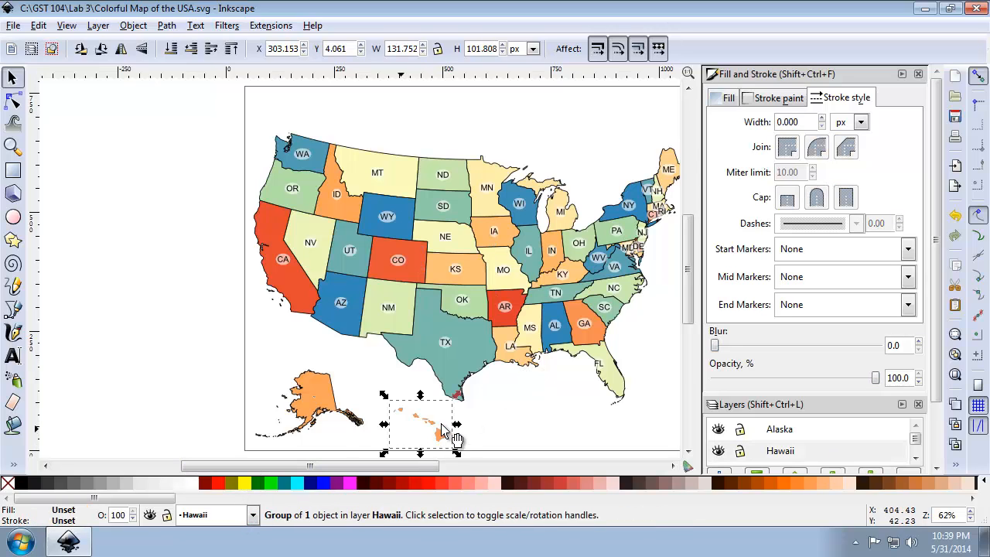
left_click(832, 105)
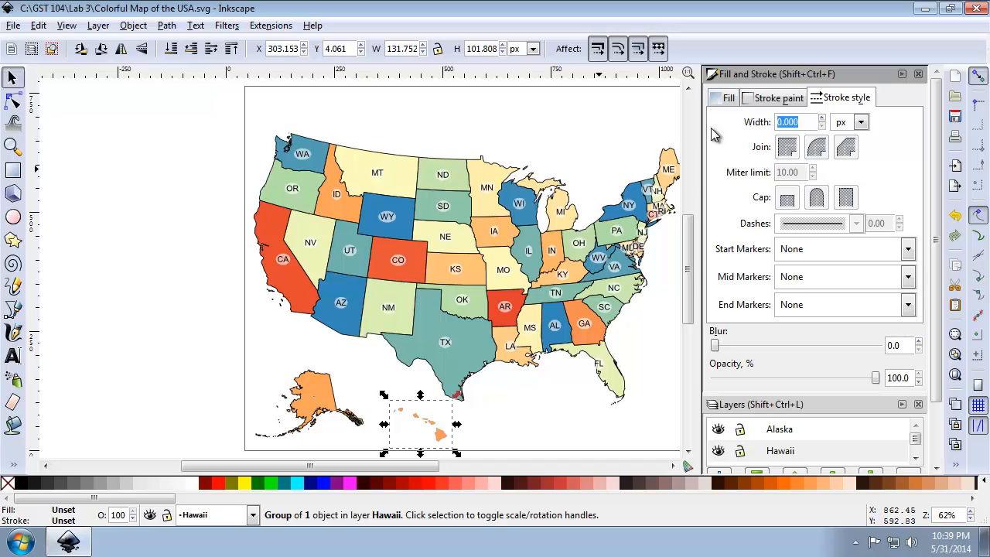
type("1.417")
key("Return")
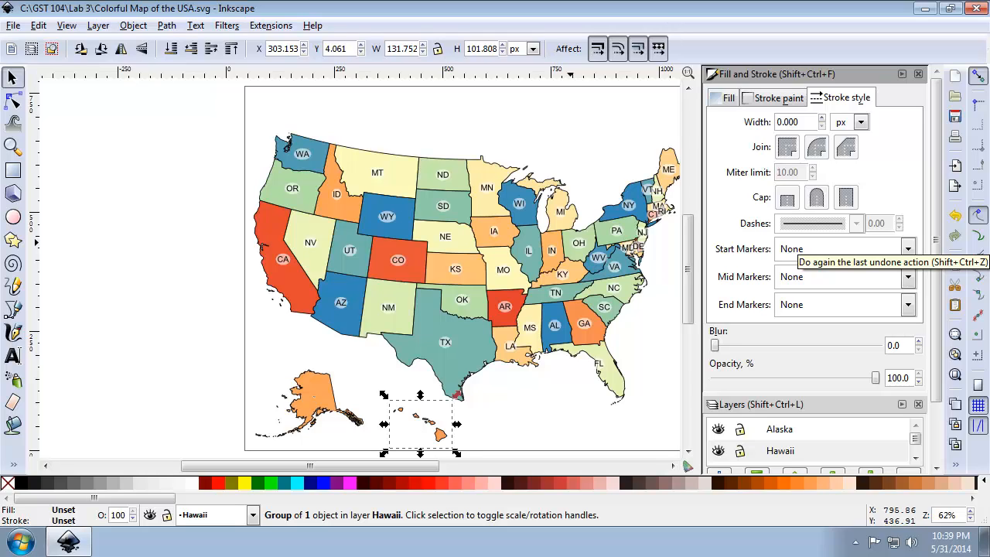
Lock the Alaska and Hawaii layers and make Lower 48 States the current layer.
left_click(740, 430)
left_click(741, 451)
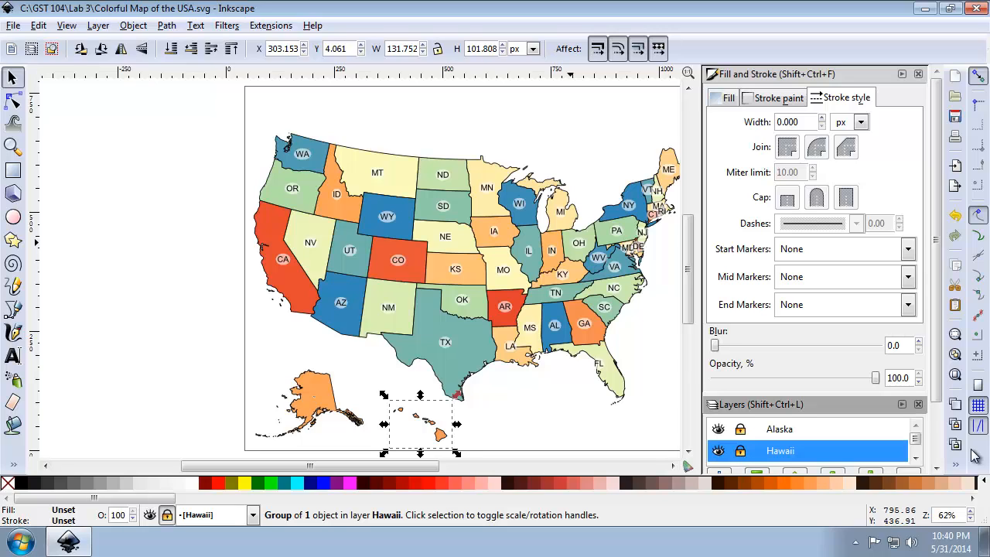
left_click(915, 458)
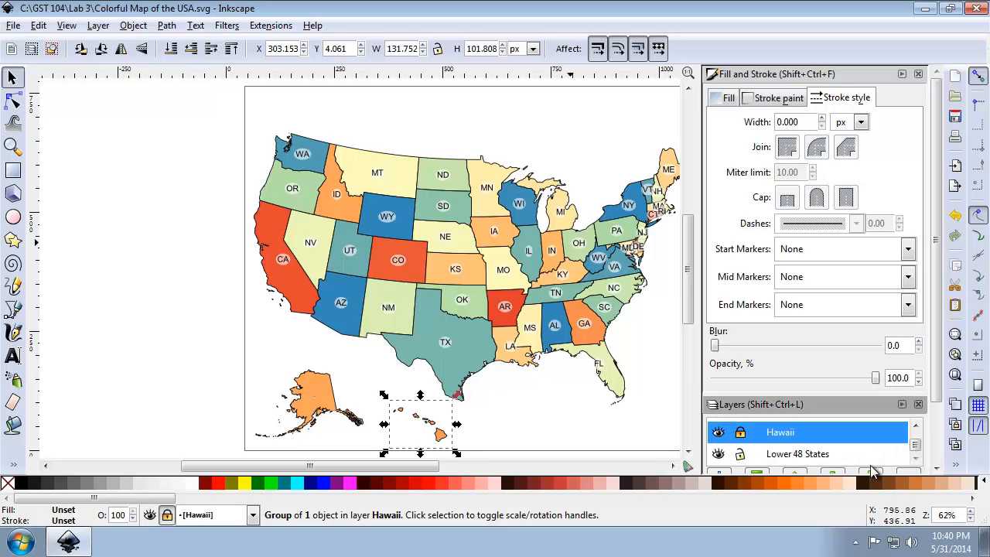
left_click(762, 456)
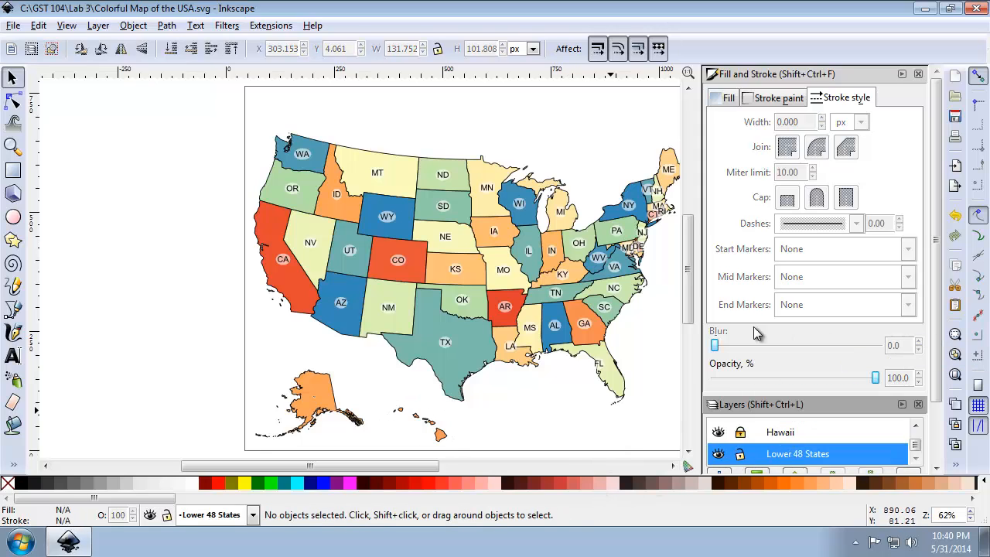
Ungroup the Lower 48 States map repeatedly until the state label texts and their ovals are separate objects.
left_click(539, 267)
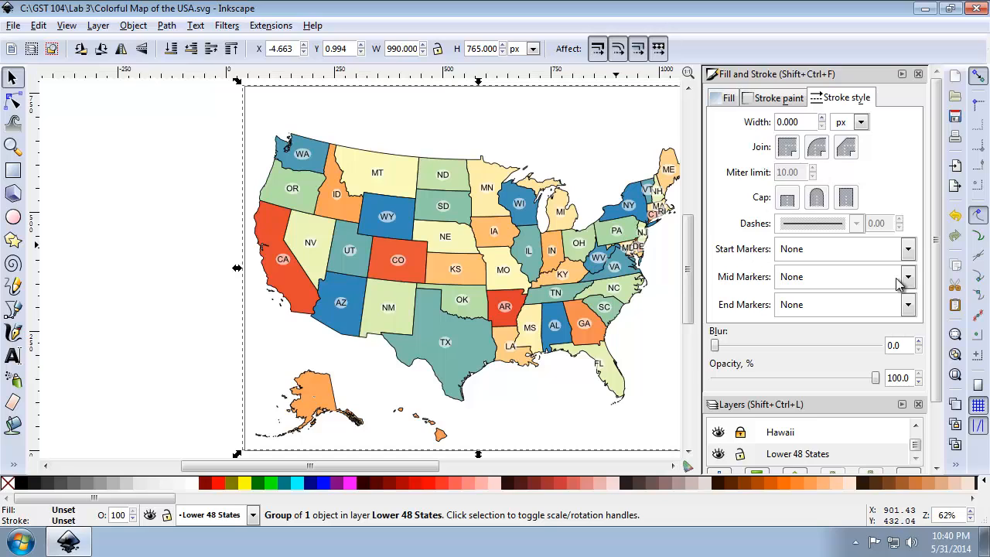
left_click(955, 376)
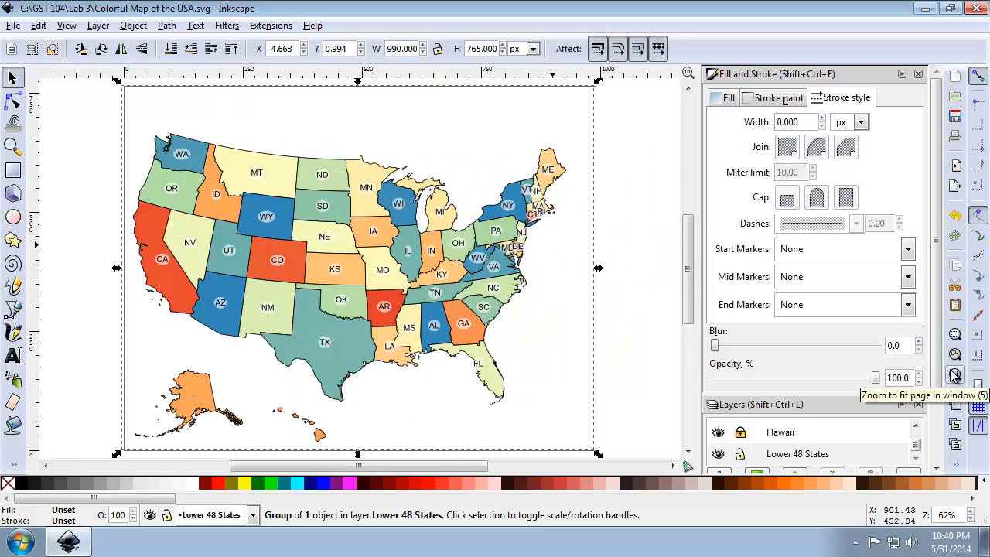
left_click(956, 463)
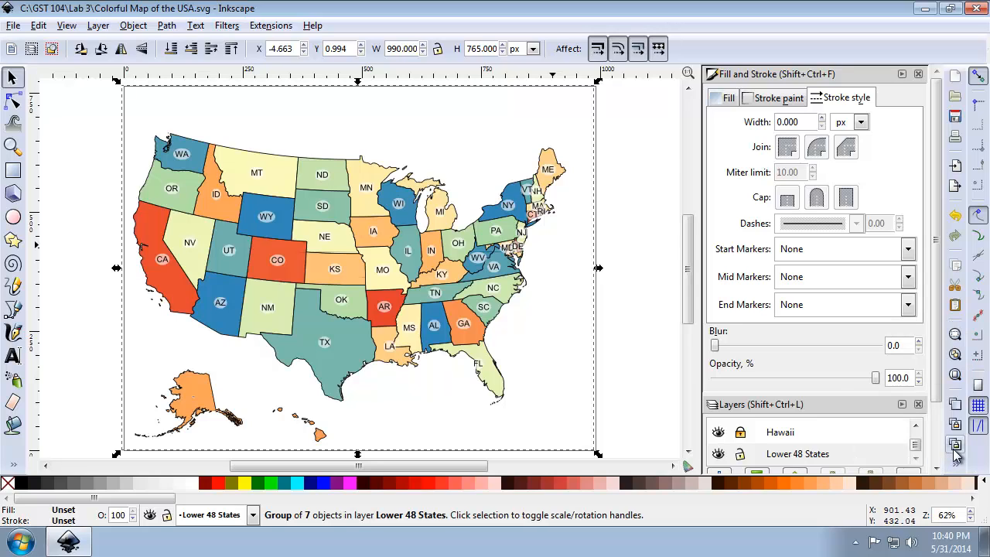
left_click(956, 468)
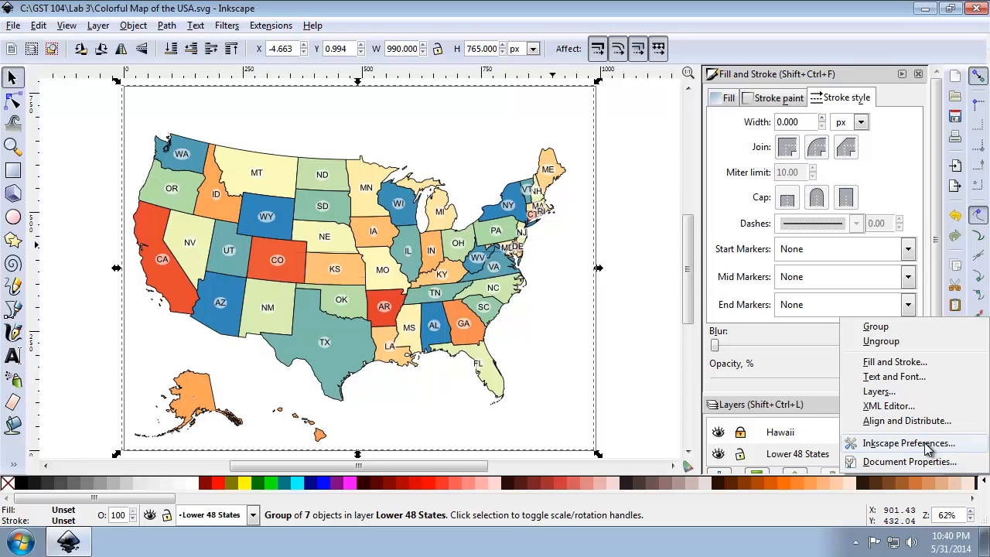
left_click(912, 348)
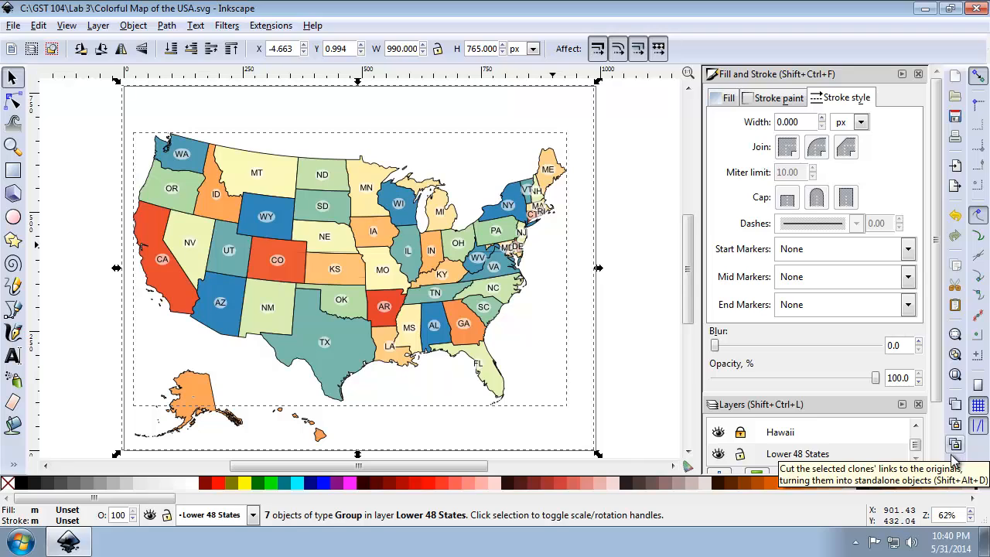
left_click(958, 466)
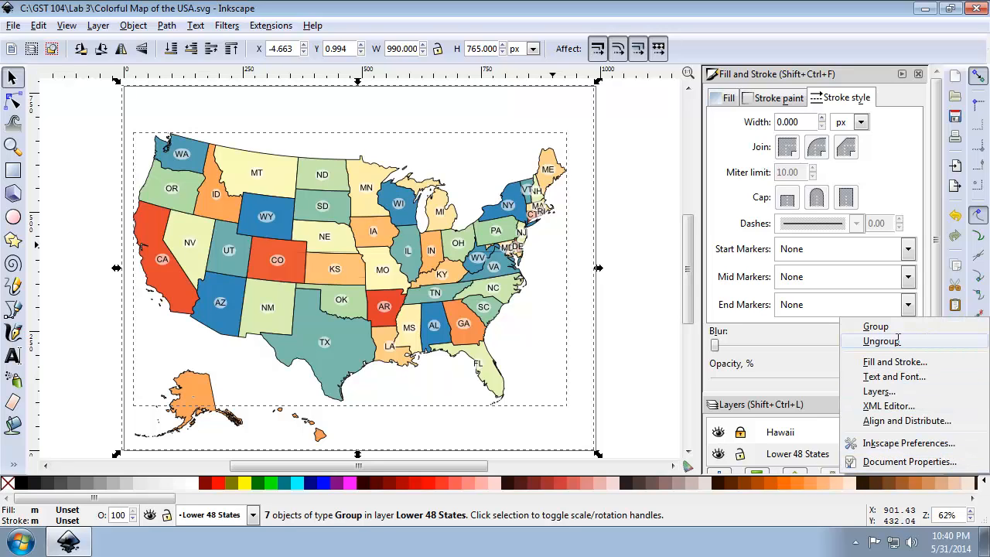
left_click(789, 339)
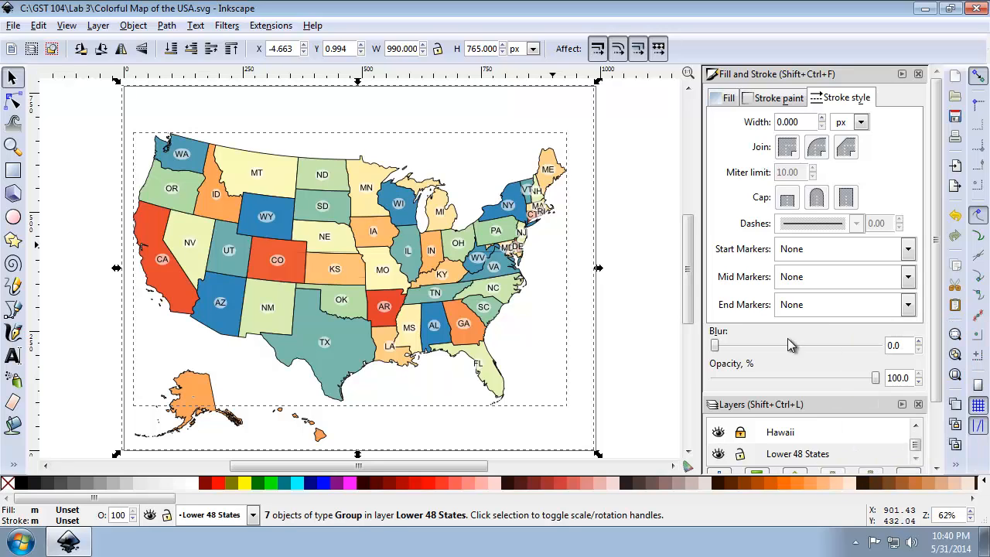
left_click(958, 466)
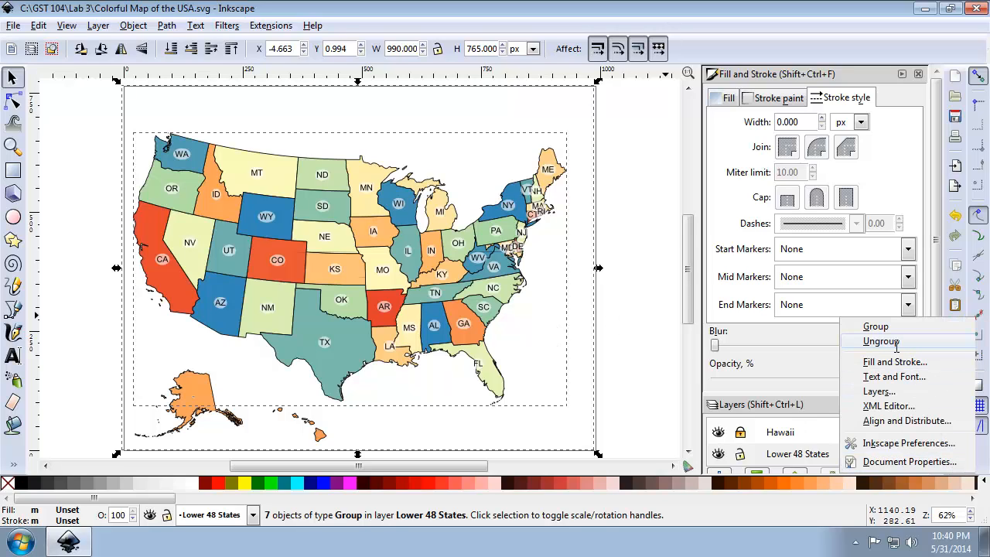
left_click(896, 345)
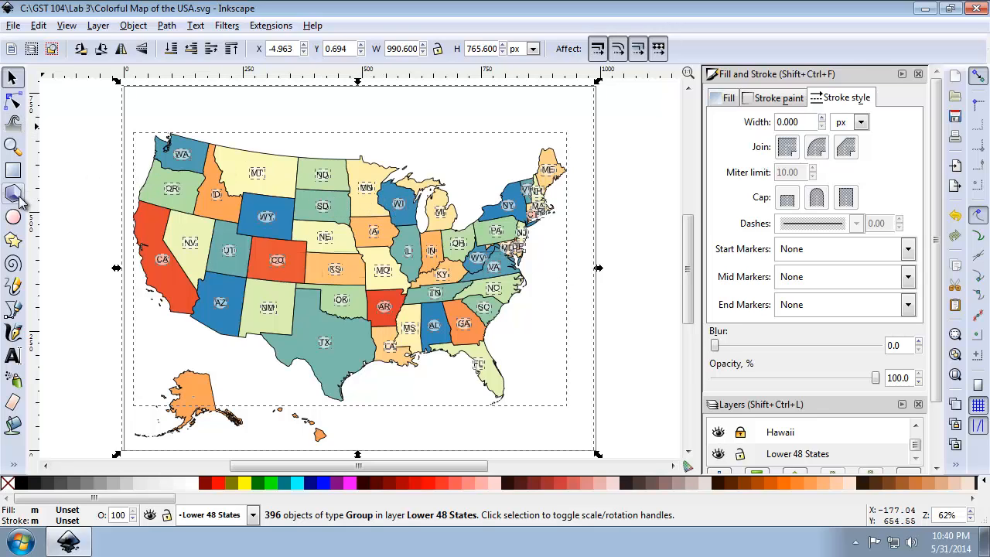
Group Vermont's VT text with its background oval and move the label slightly up and left, to about X 829, Y 546 px.
left_click(12, 147)
left_click_drag(486, 133, 584, 248)
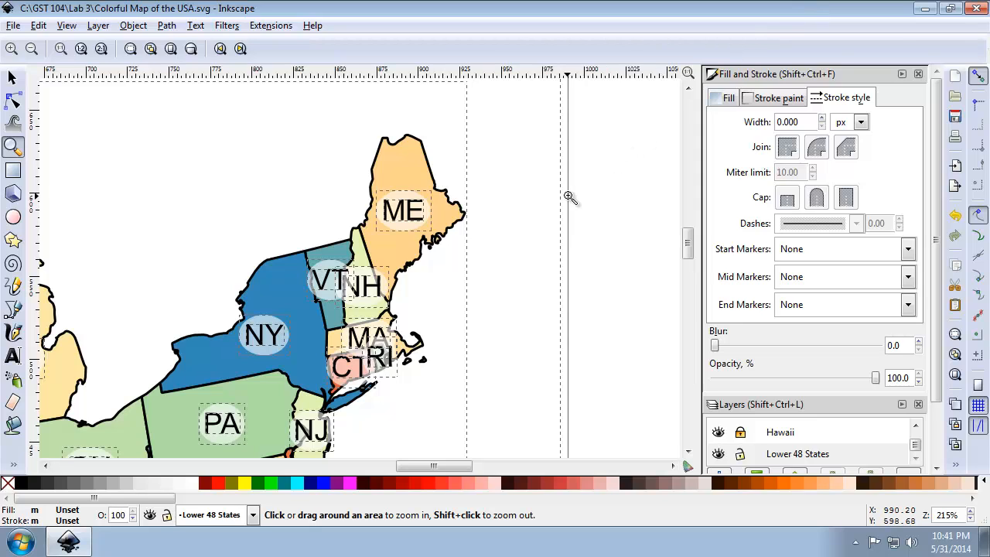
left_click(13, 78)
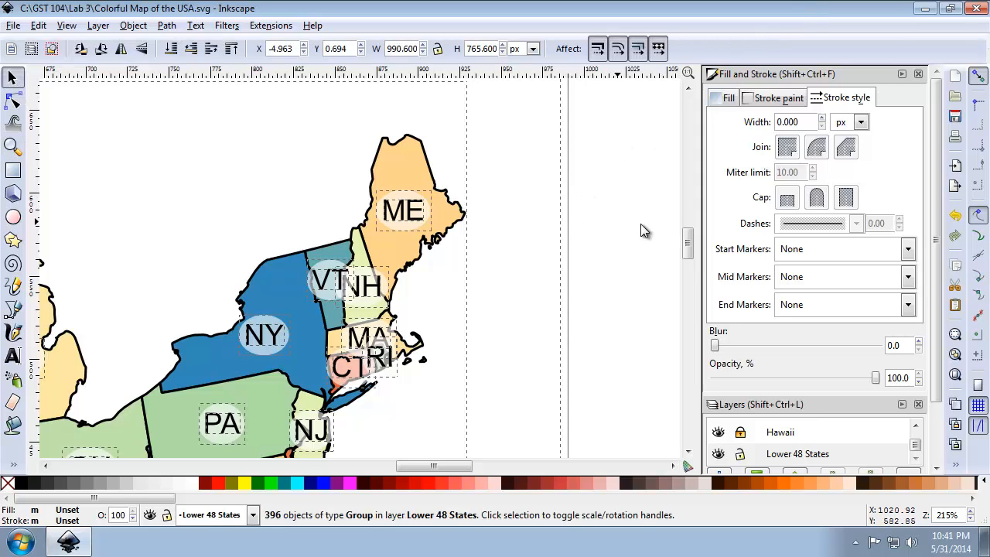
left_click(643, 226)
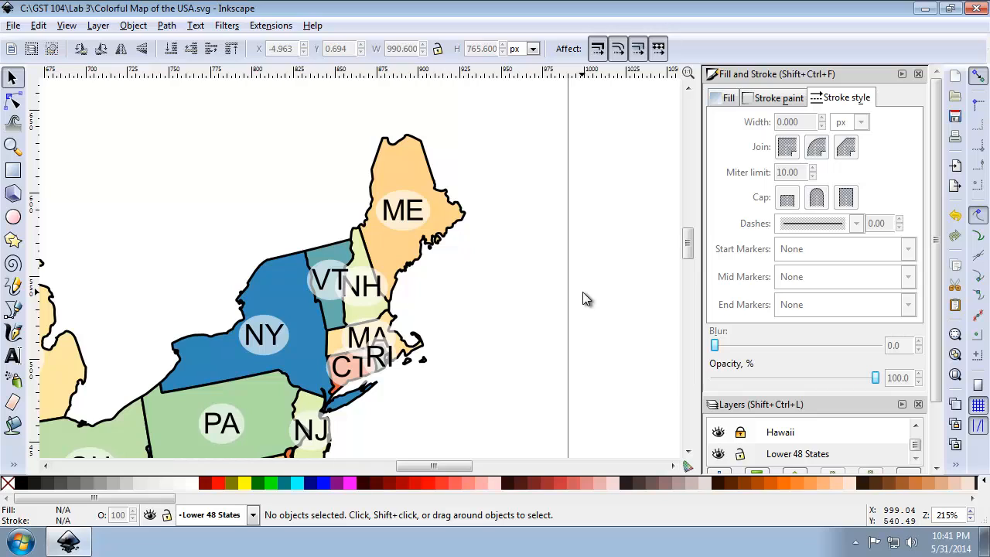
left_click(330, 277)
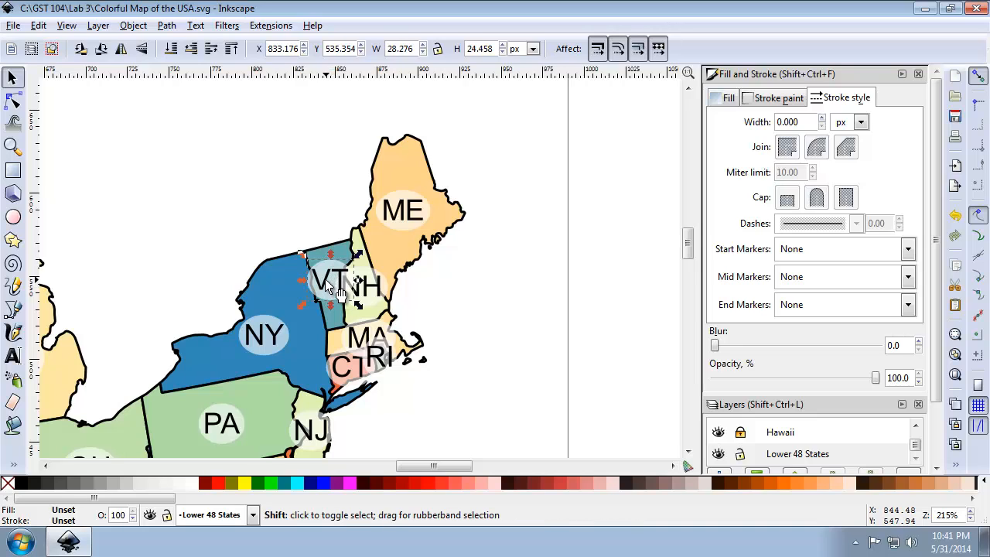
left_click(315, 281, "shift")
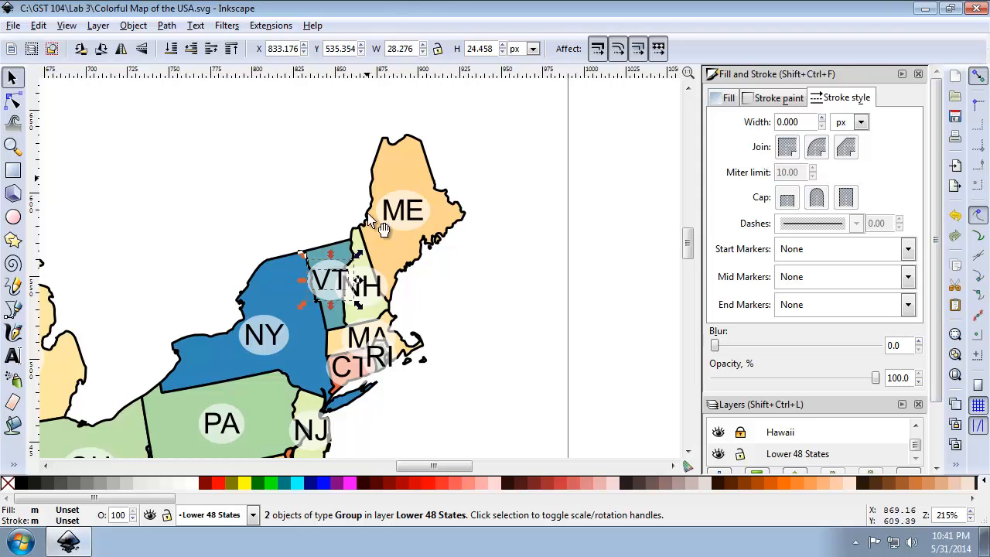
left_click(957, 465)
left_click(877, 327)
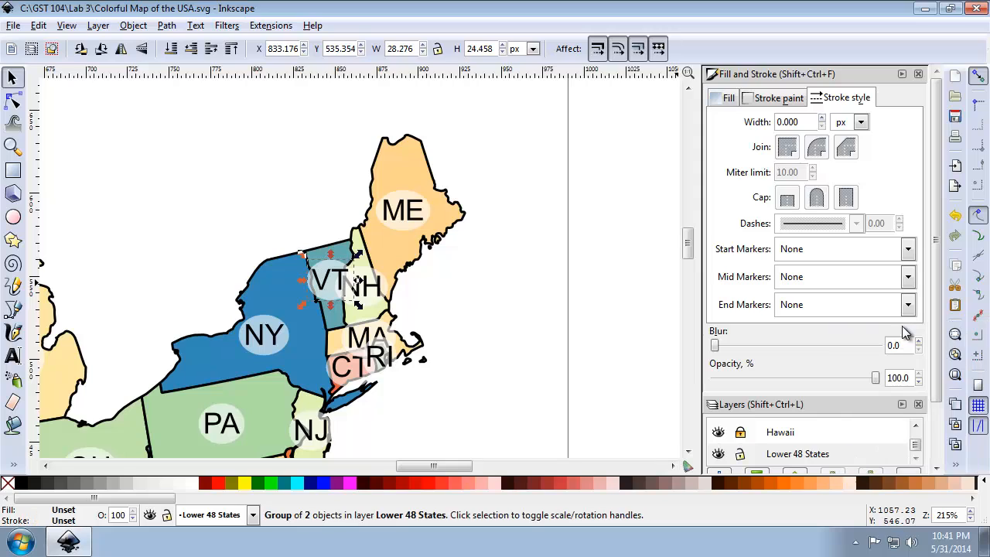
left_click_drag(332, 289, 324, 272)
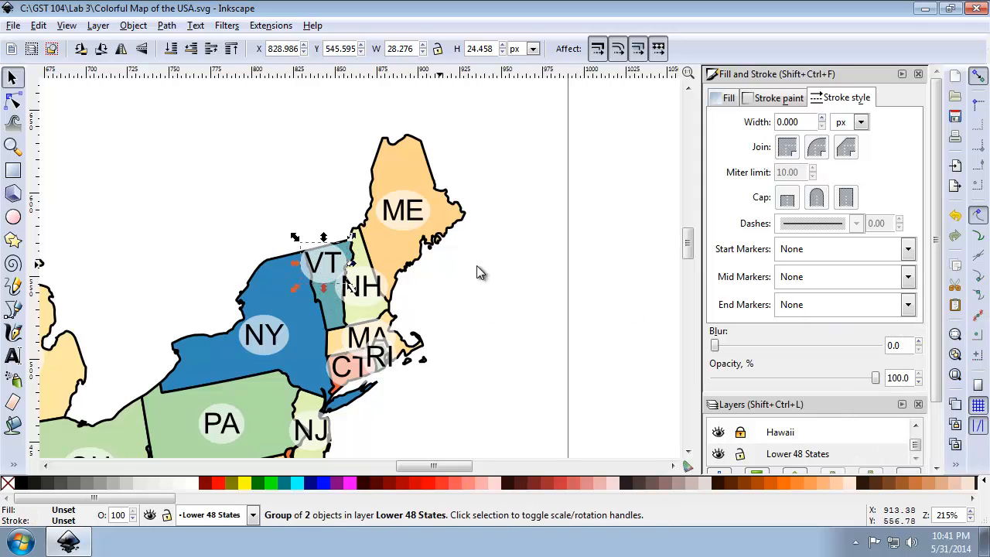
Reselect Vermont's grouped VT label and move it slightly right and down, to about X 832, Y 544 px.
left_click(617, 264)
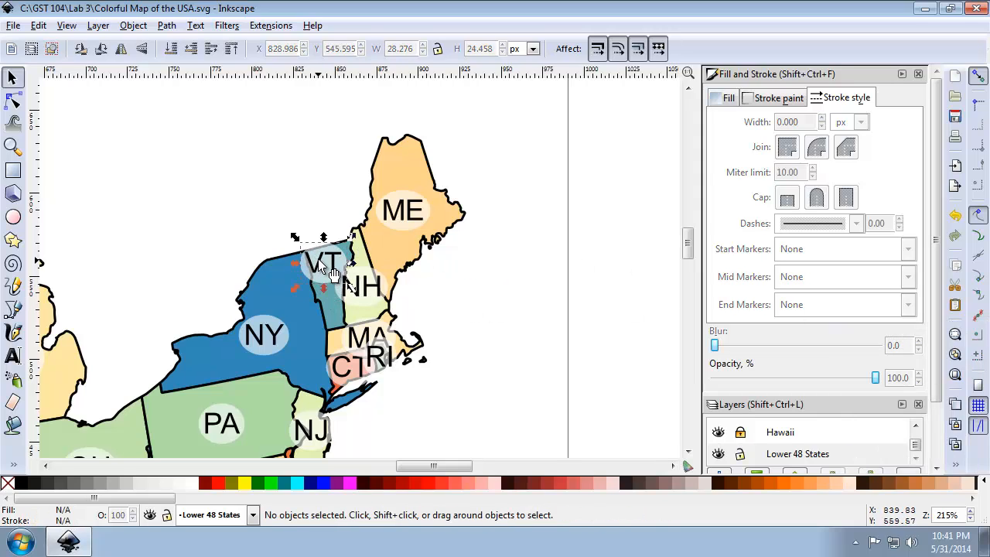
left_click(328, 273)
left_click(614, 260)
left_click(322, 254)
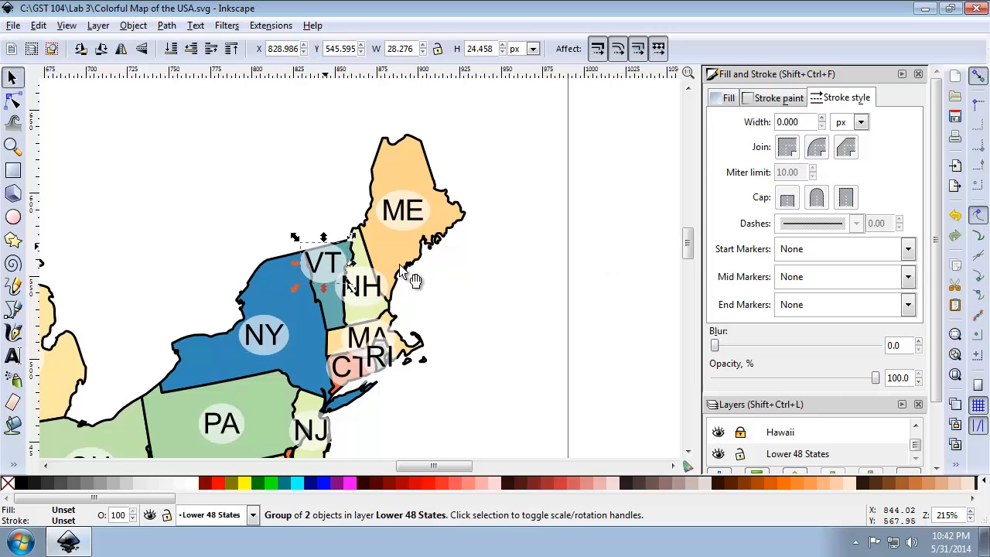
left_click(656, 267)
left_click(317, 266)
left_click_drag(328, 268, 337, 267)
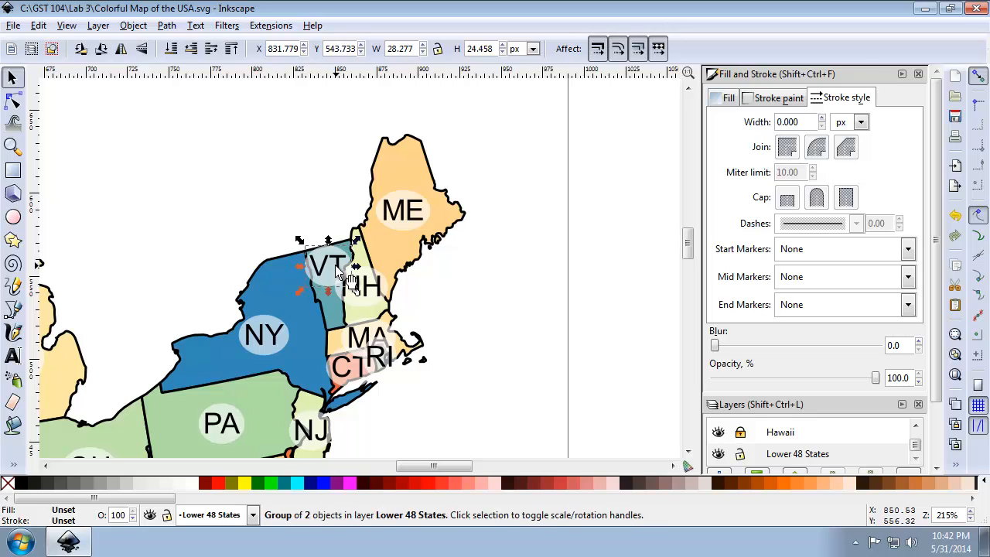
Group New Hampshire's NH text with its background oval and move the label down, to about X 850, Y 525 px.
left_click(366, 286)
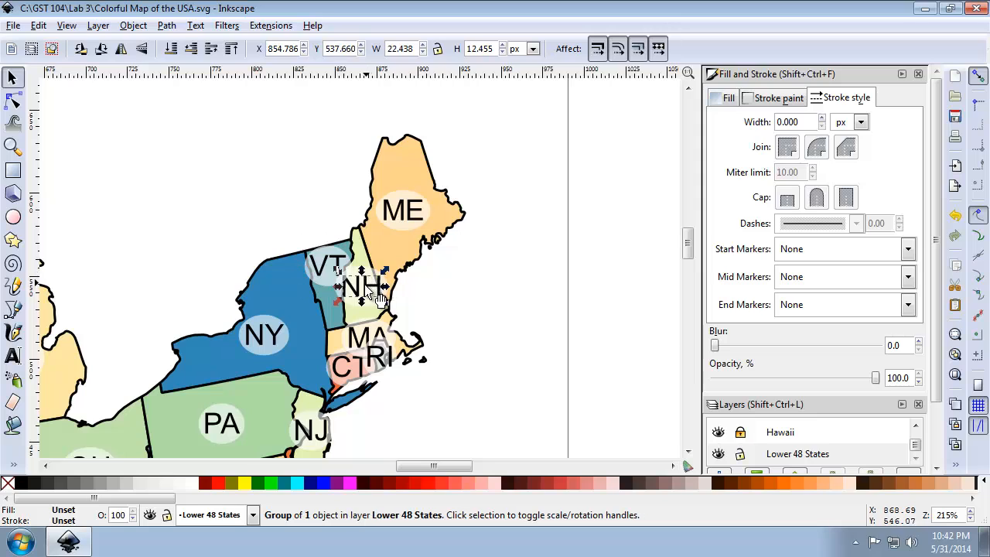
left_click(369, 272, "shift")
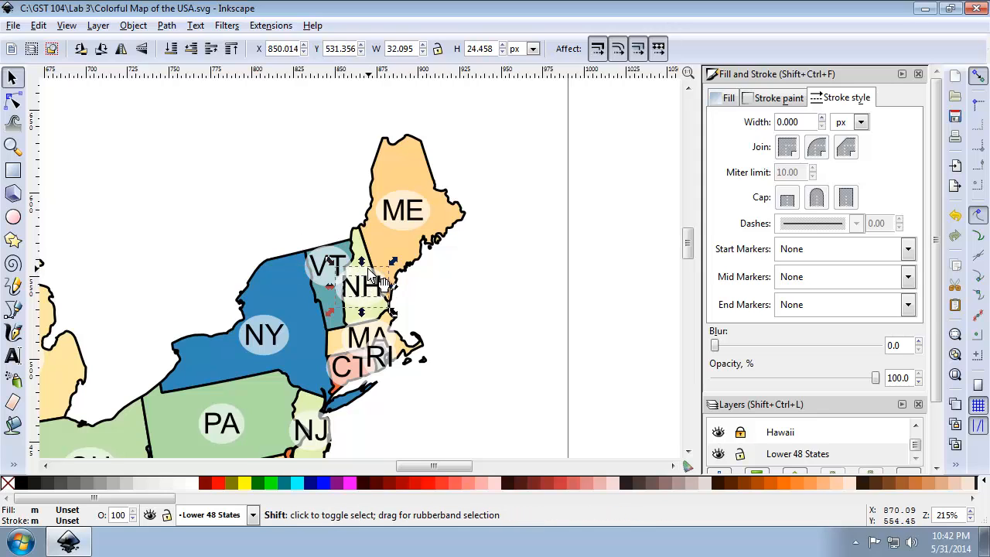
key("ctrl+shift+d")
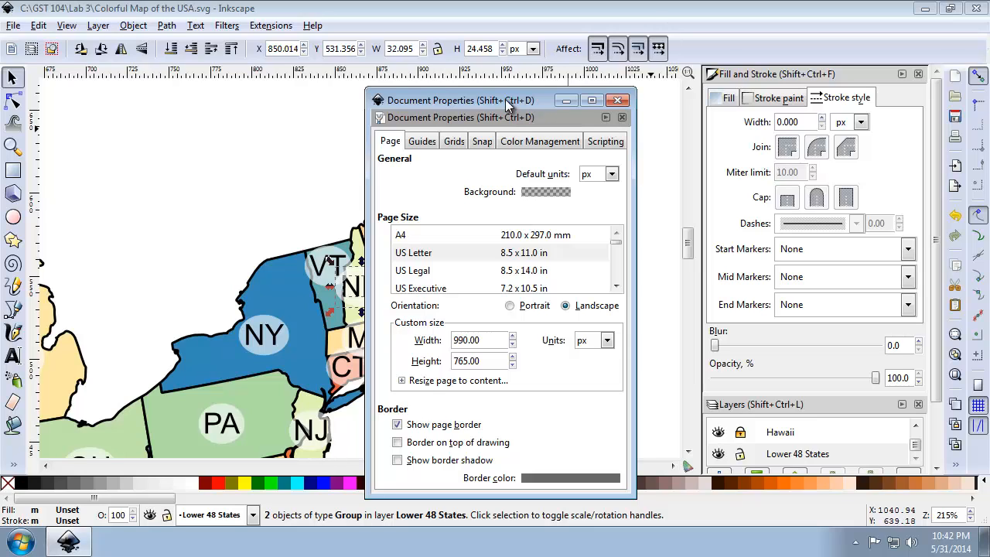
left_click(618, 100)
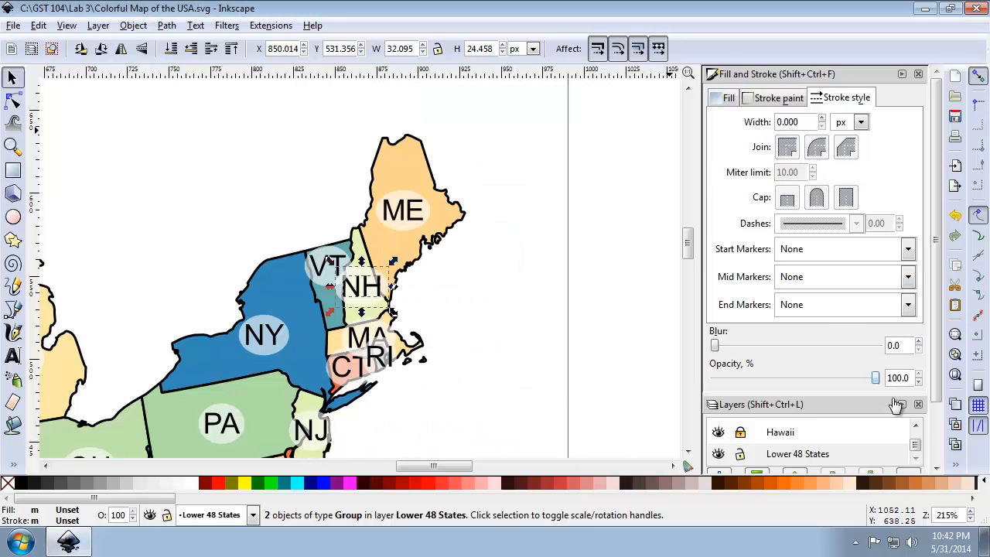
right_click(953, 464)
left_click(911, 328)
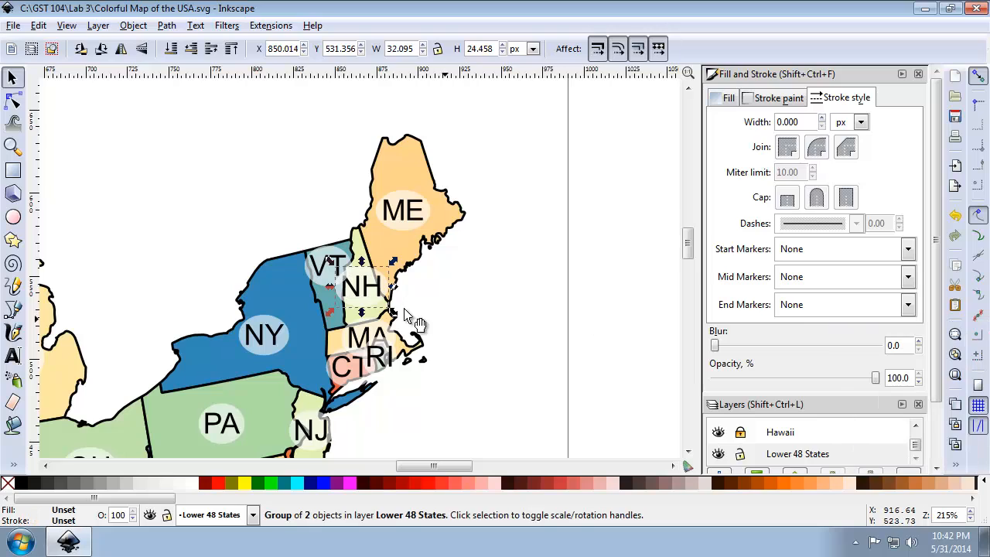
mouse_move(386, 302)
left_mouse_down()
mouse_move(385, 316)
mouse_move(370, 301)
mouse_move(385, 309)
left_mouse_up()
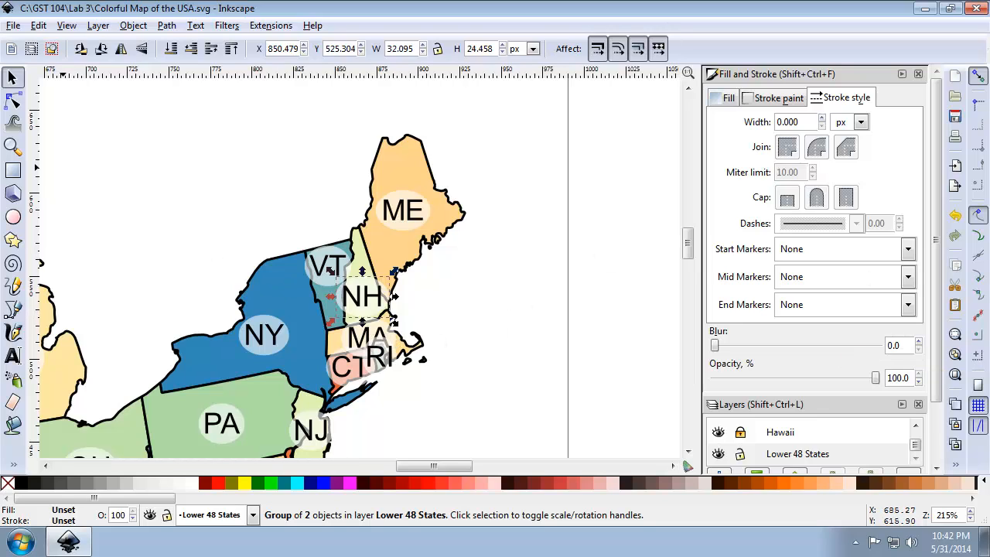
Group Massachusetts' MA text with its background oval and move the label slightly up and right, away from RI.
left_click(12, 148)
left_click_drag(292, 296, 460, 410)
left_click(20, 80)
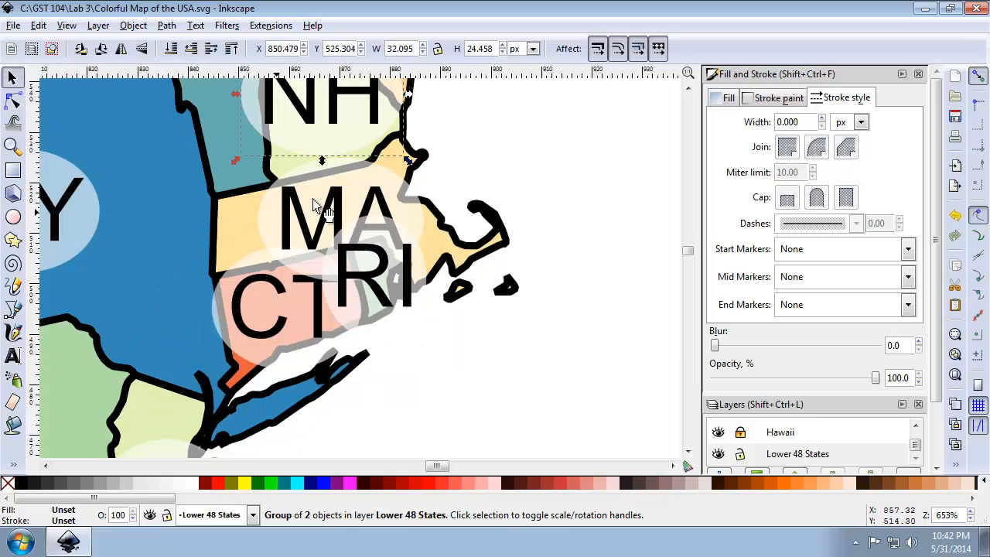
left_click(359, 174)
left_click(336, 210, "shift")
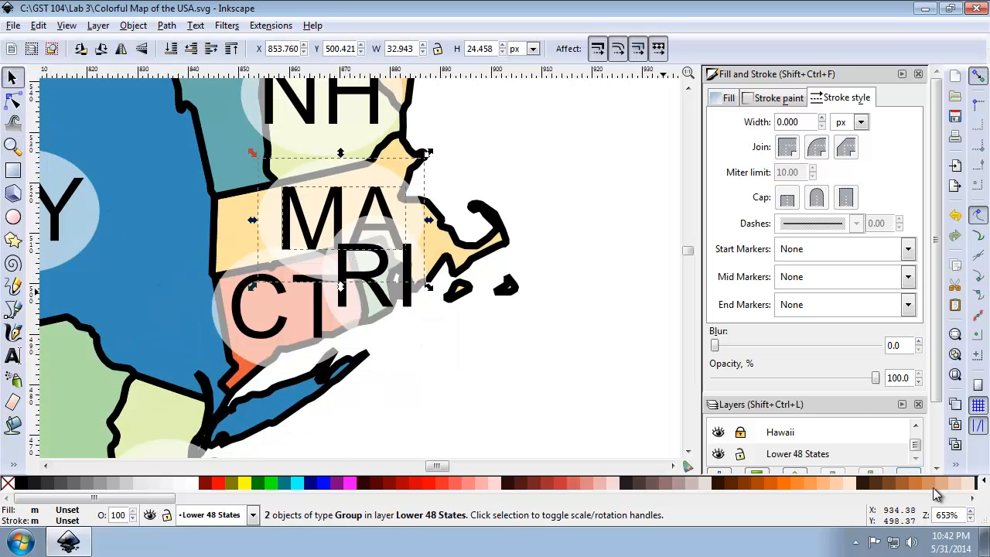
left_click(957, 466)
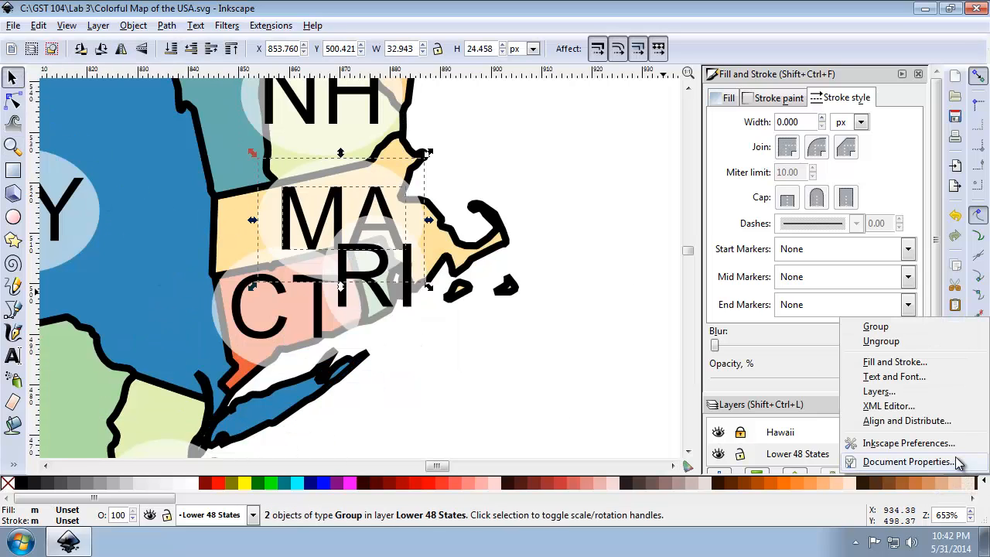
left_click(924, 326)
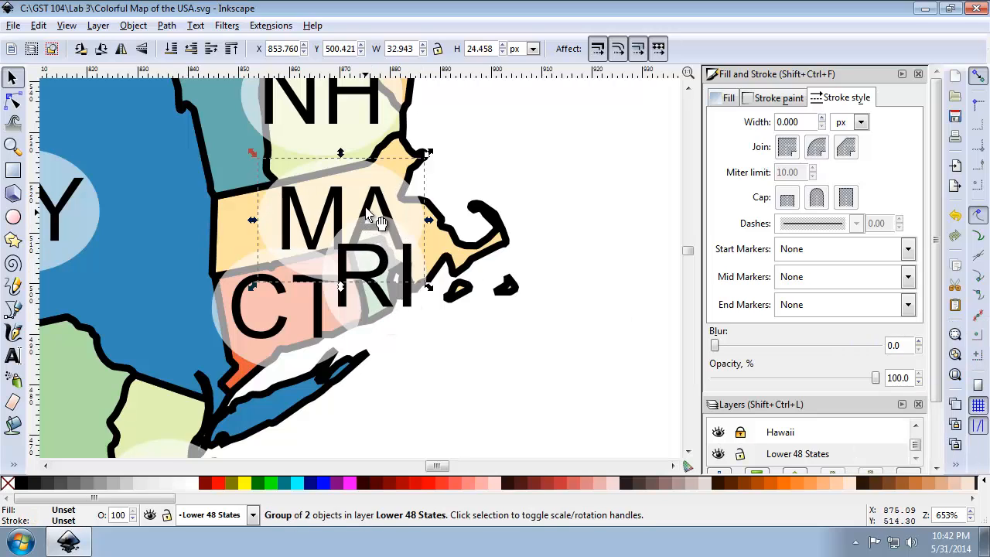
mouse_move(377, 211)
left_mouse_down()
mouse_move(372, 195)
mouse_move(325, 202)
mouse_move(403, 195)
mouse_move(382, 193)
left_mouse_up()
Group Rhode Island's RI text with its background oval and move the label down and right, to about X 873, Y 482 px.
left_click(380, 303)
left_click(380, 328, "shift")
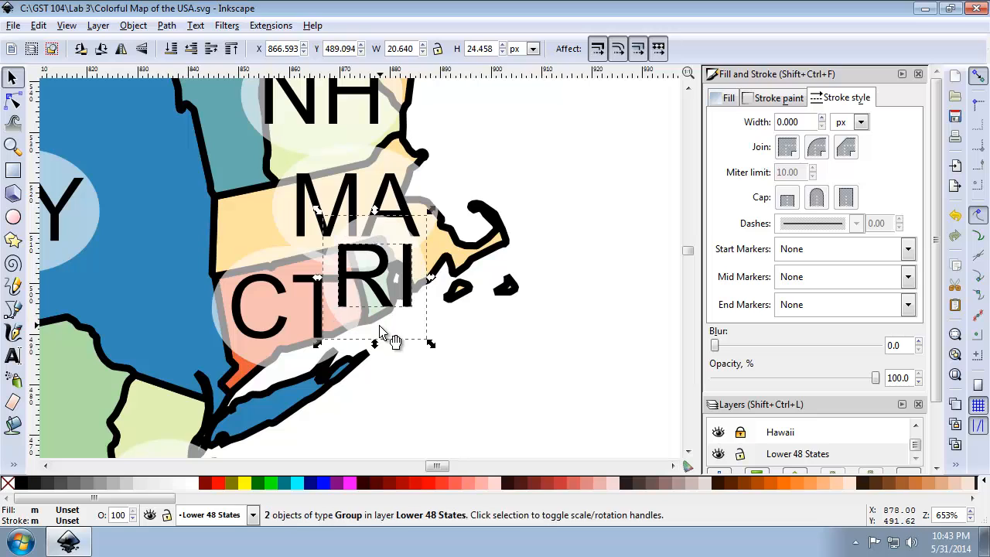
left_click(958, 469)
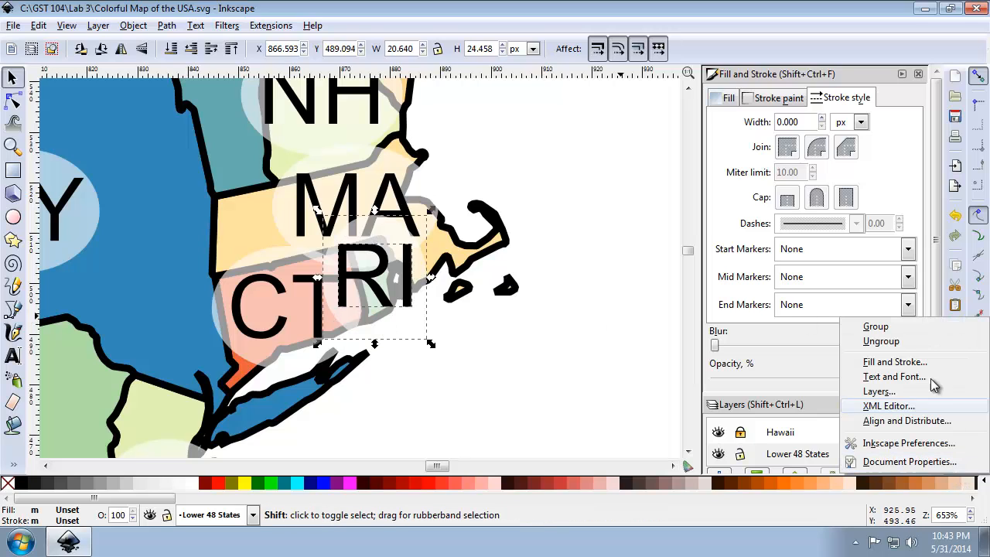
left_click(912, 333)
left_click_drag(415, 306, 449, 342)
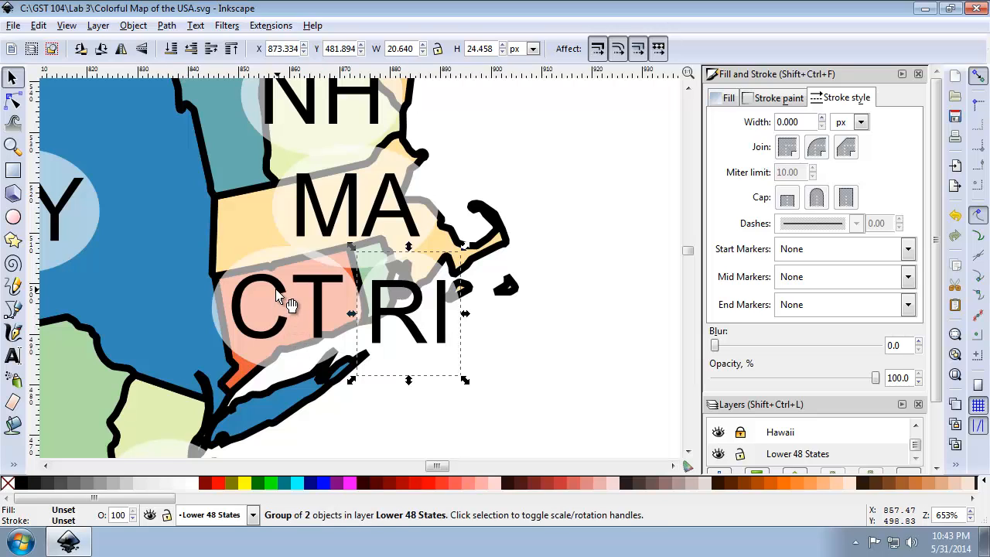
Group Connecticut's CT text with its background oval and move the label slightly left, away from RI.
left_click(275, 260, "shift")
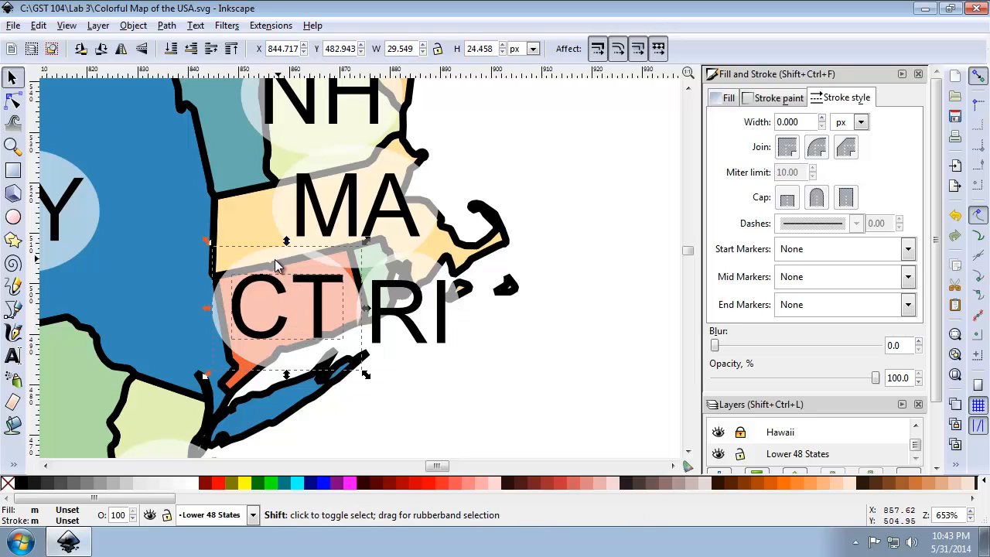
left_click(957, 465)
left_click(812, 325)
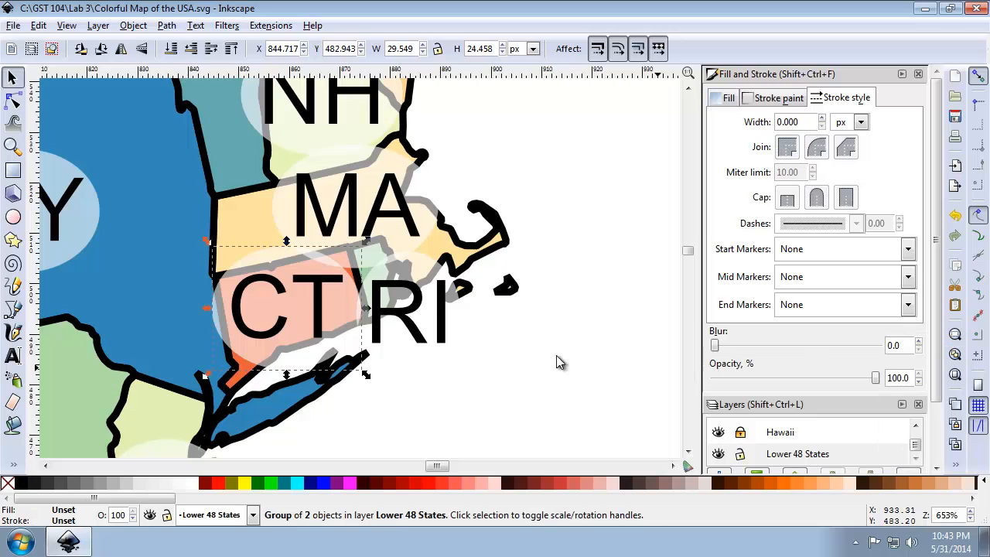
left_click_drag(322, 311, 293, 315)
Fine-tune the RI label to about X 874, Y 481 px and the MA label to about X 856, Y 503 px.
left_click(404, 318)
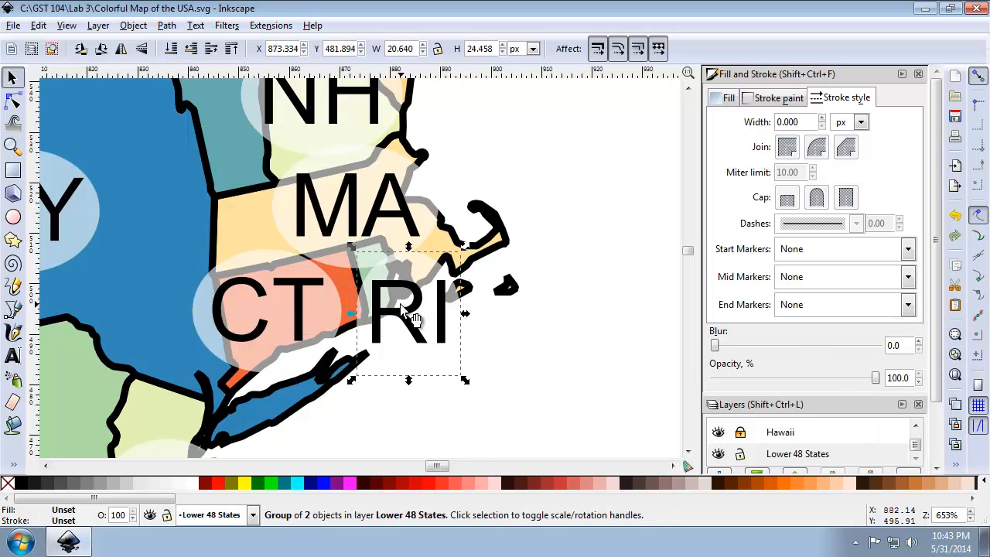
left_click_drag(405, 317, 406, 318)
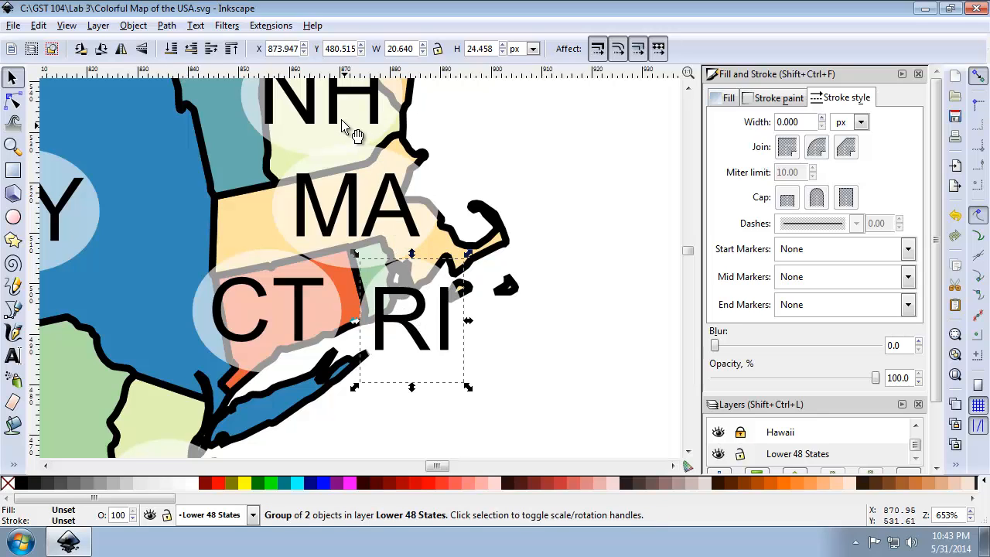
mouse_move(388, 215)
left_mouse_down()
mouse_move(435, 217)
mouse_move(382, 222)
left_mouse_up()
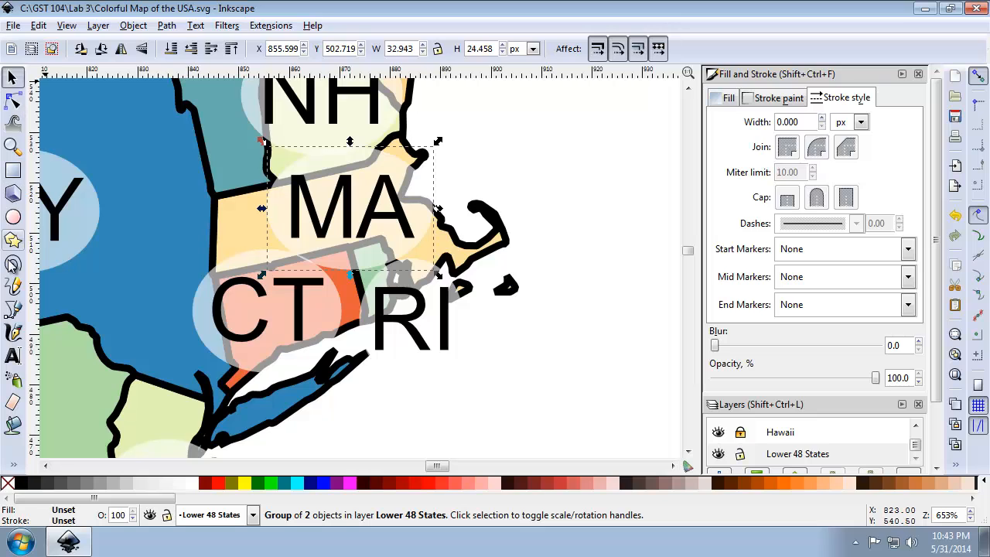
Select Maryland's MD text together with its background oval.
left_click(14, 145)
right_click(249, 273)
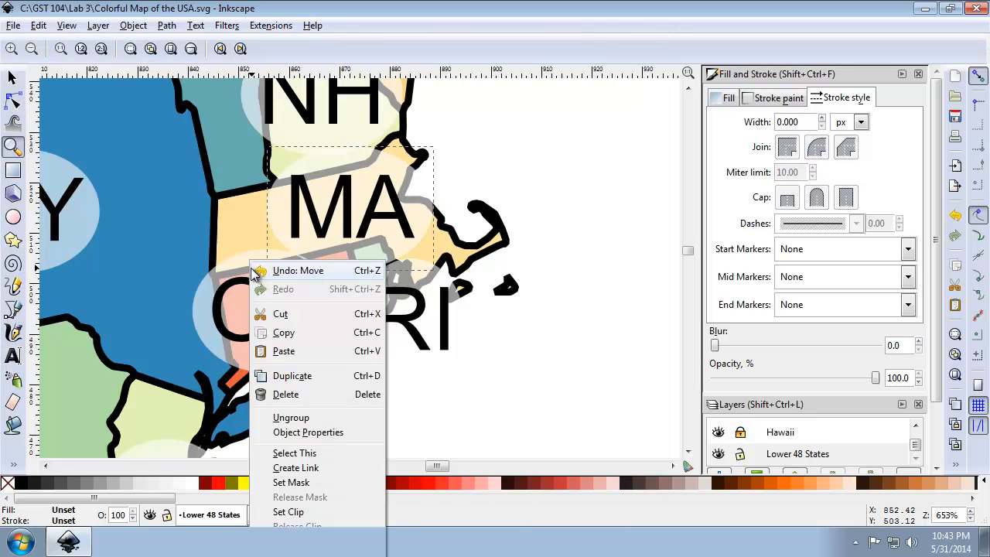
left_click(192, 270)
left_click(192, 258, "shift")
left_click(193, 257, "shift")
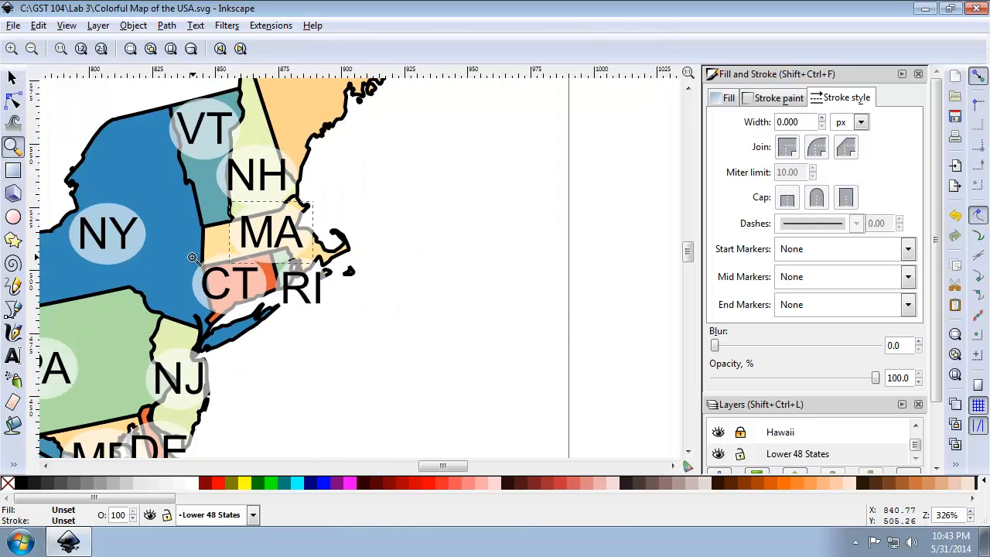
left_click(192, 257, "shift")
left_click_drag(73, 325, 256, 463)
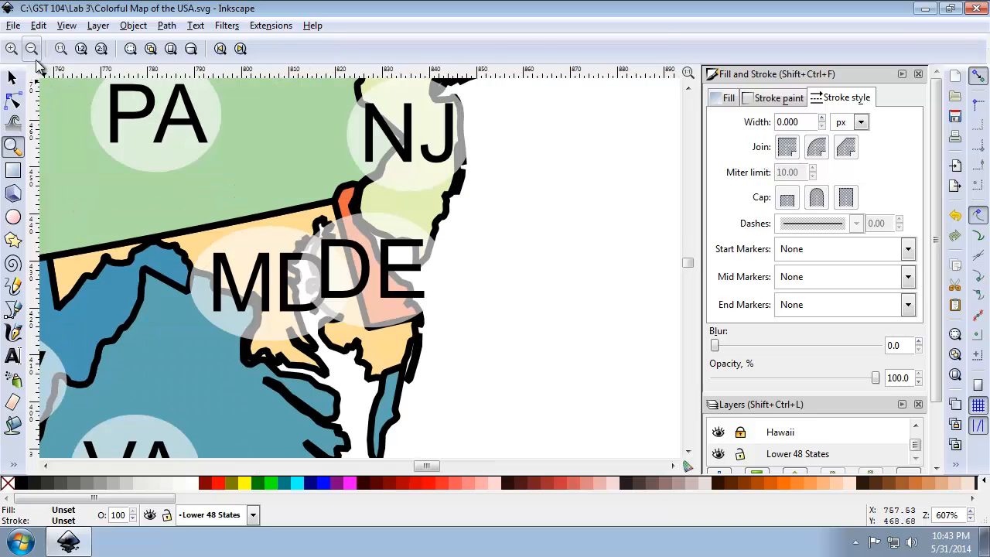
left_click(13, 78)
left_click(276, 273)
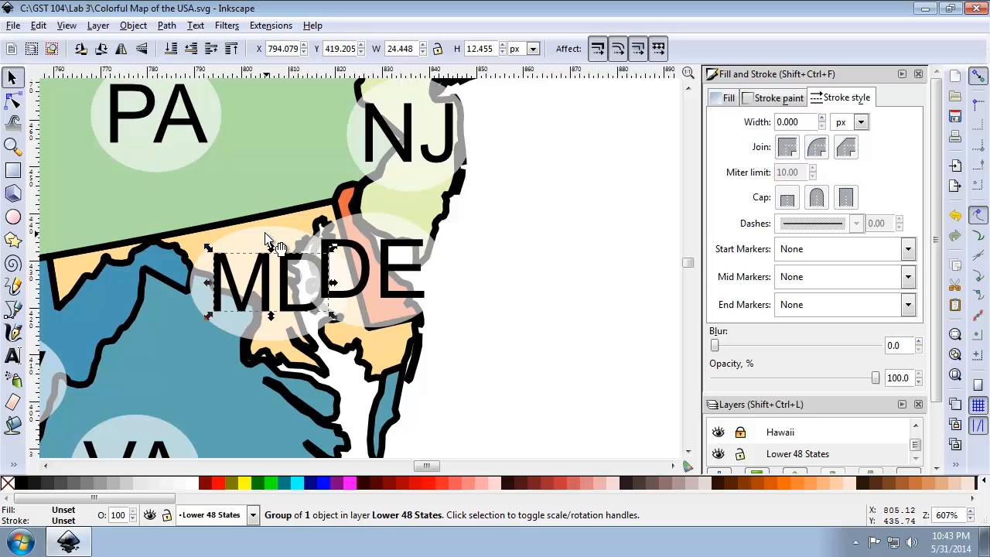
left_click(271, 241, "shift")
key("ctrl+shift+d")
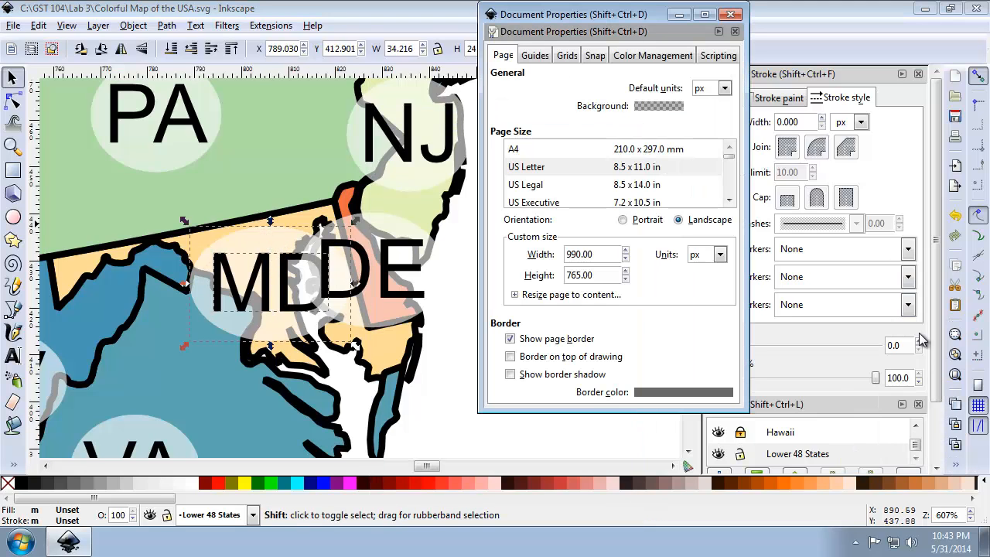
left_click(731, 15)
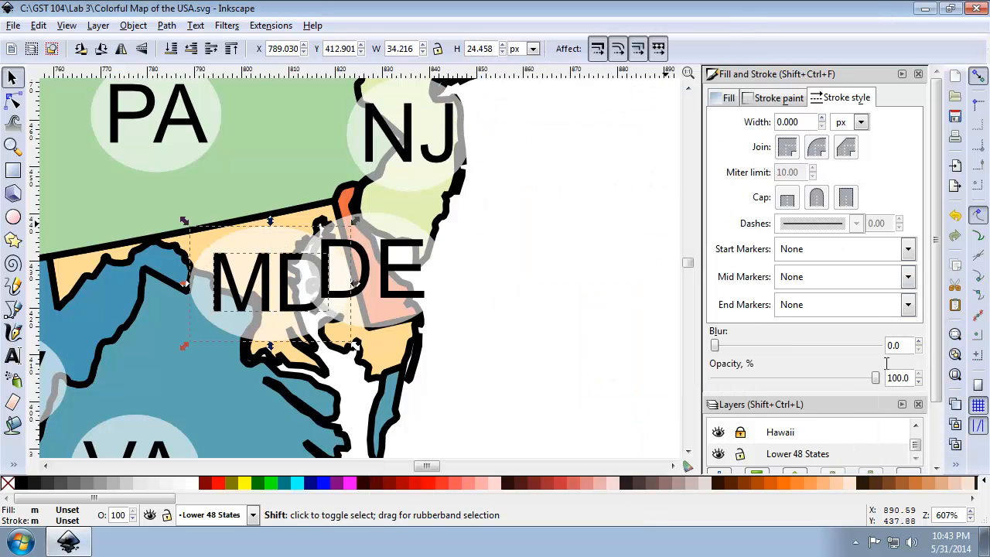
left_click(957, 465)
left_click(921, 521)
left_click(862, 14)
left_click(957, 465)
left_click(920, 523)
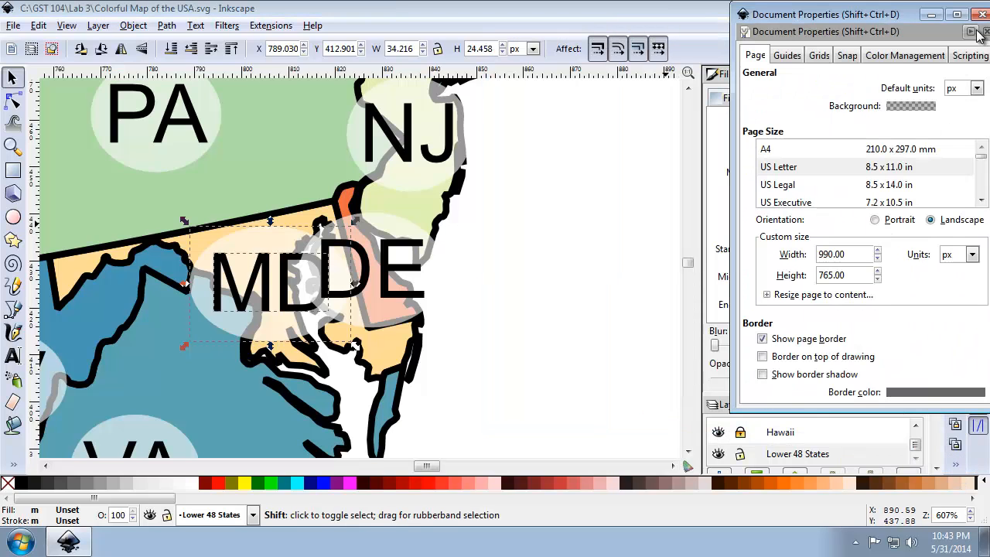
left_click(983, 14)
Group the selected MD text and oval and move the label up and left, away from DE.
left_click(957, 465)
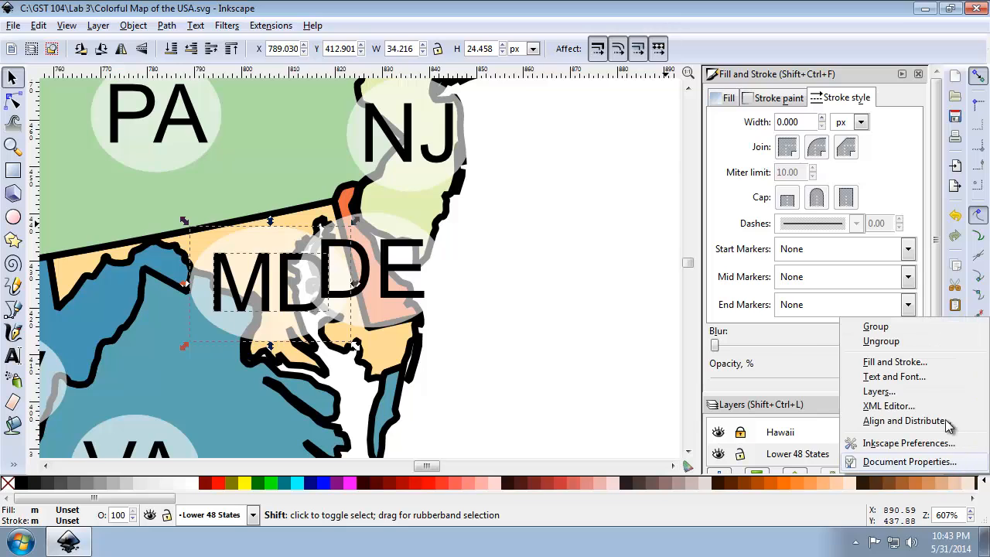
left_click(922, 330)
left_click_drag(283, 294, 266, 265)
Group Delaware's DE text with its background oval and move the label right, to about X 823, Y 413 px.
left_click(371, 255, "shift")
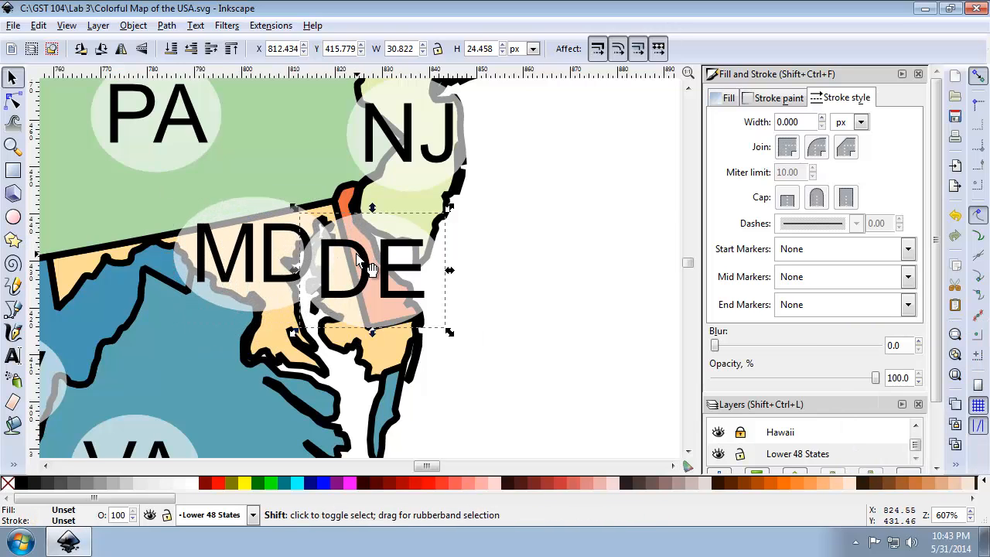
left_click(956, 465)
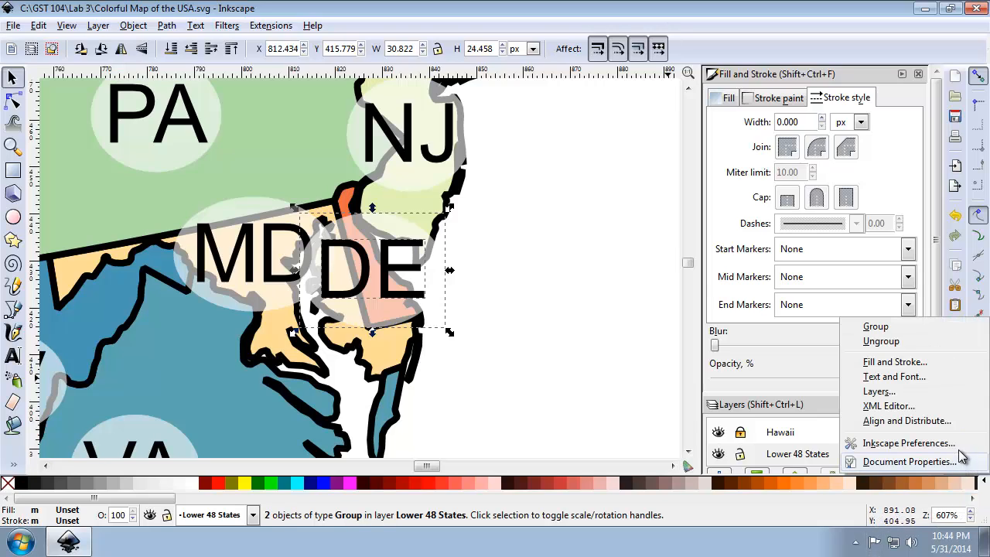
left_click(921, 328)
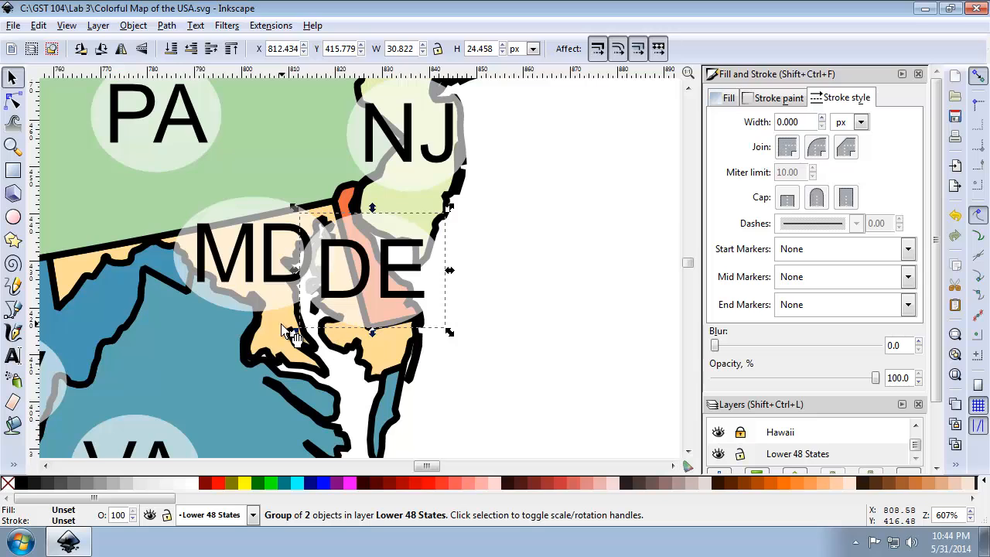
left_click_drag(422, 302, 443, 304)
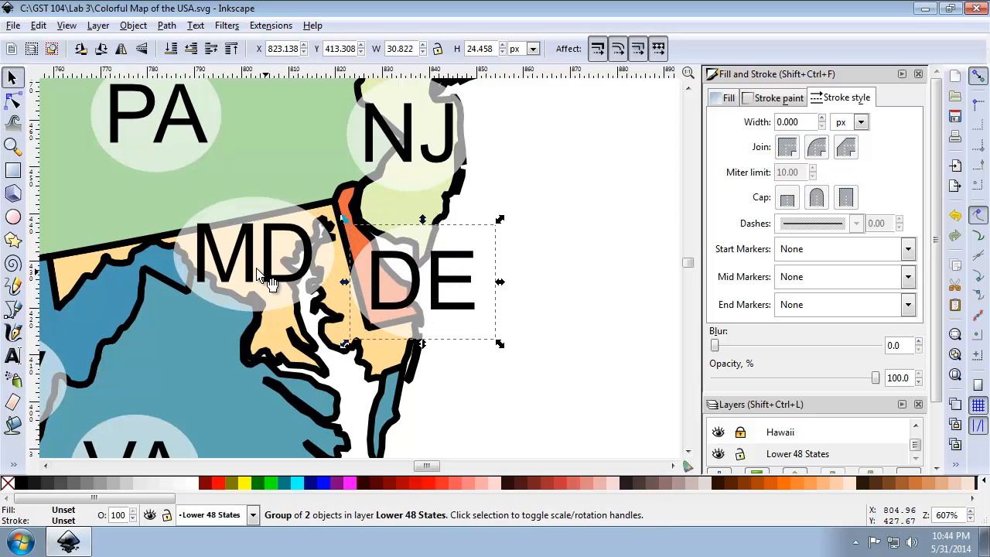
Nudge the MD label slightly right, to about X 787, Y 419 px, and fit the whole page in view.
left_click_drag(266, 261, 274, 262)
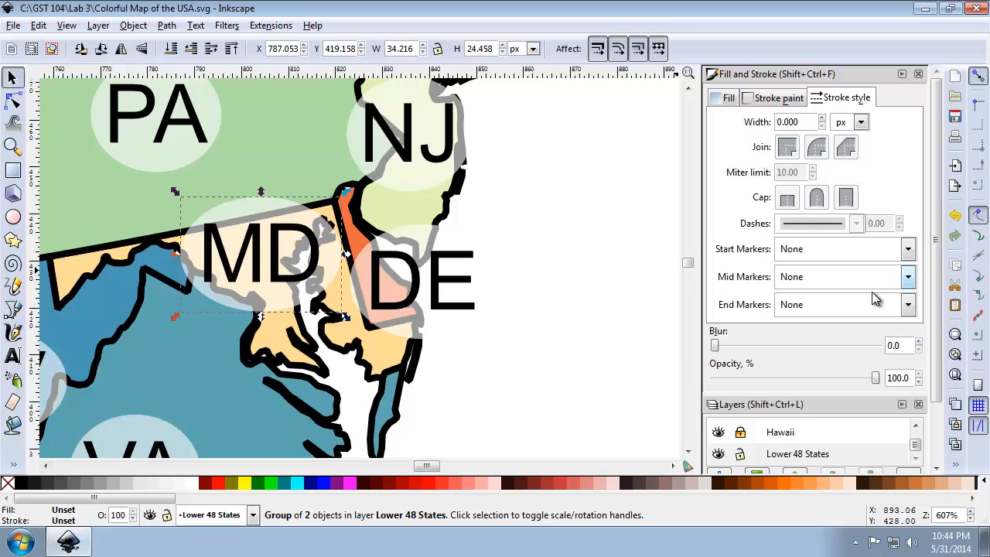
left_click(955, 375)
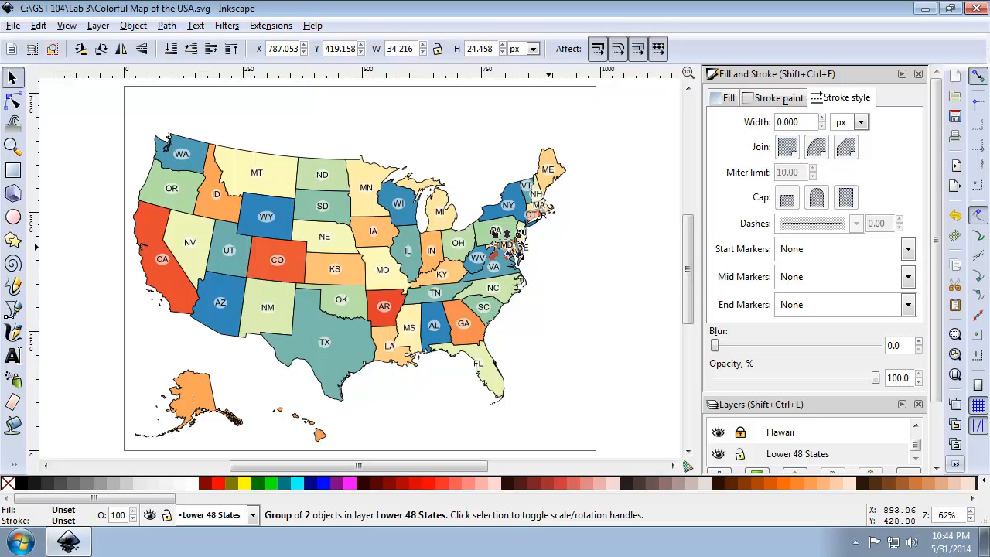
Group Florida's FL text with its background oval and move the label up and right, to about X 743, Y 178 px.
left_click(12, 146)
left_click_drag(359, 310, 537, 416)
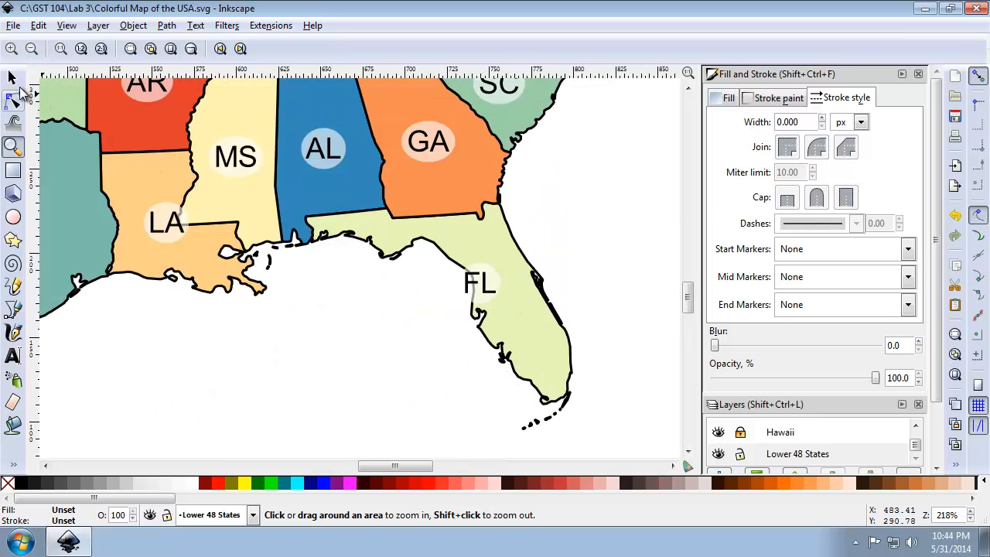
left_click_drag(409, 212, 576, 364)
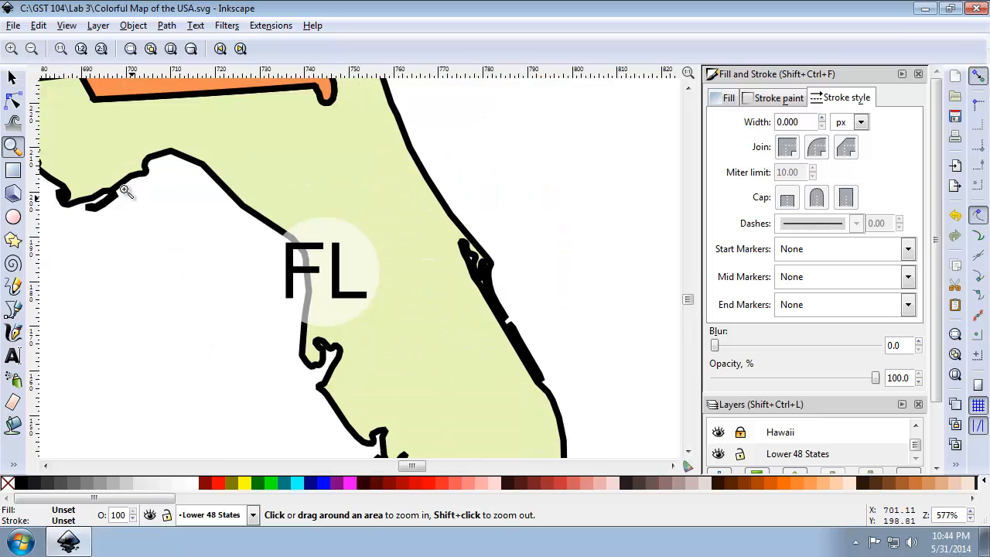
left_click(13, 78)
left_click(341, 267)
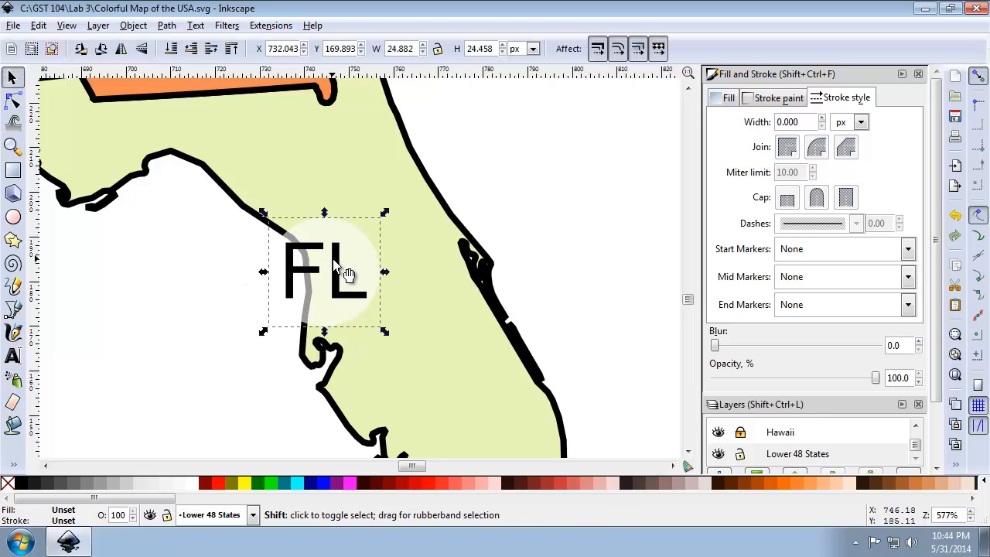
right_click(967, 470)
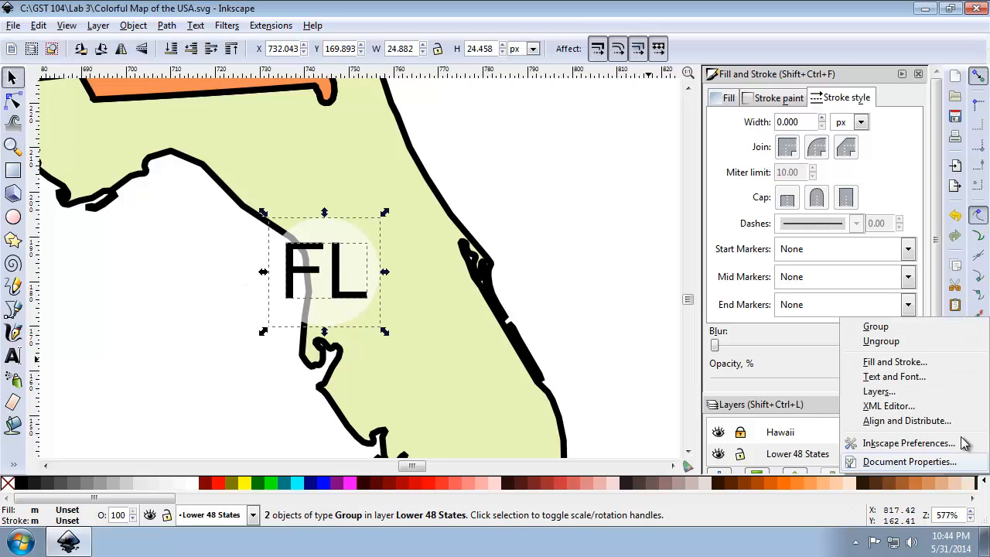
left_click(928, 331)
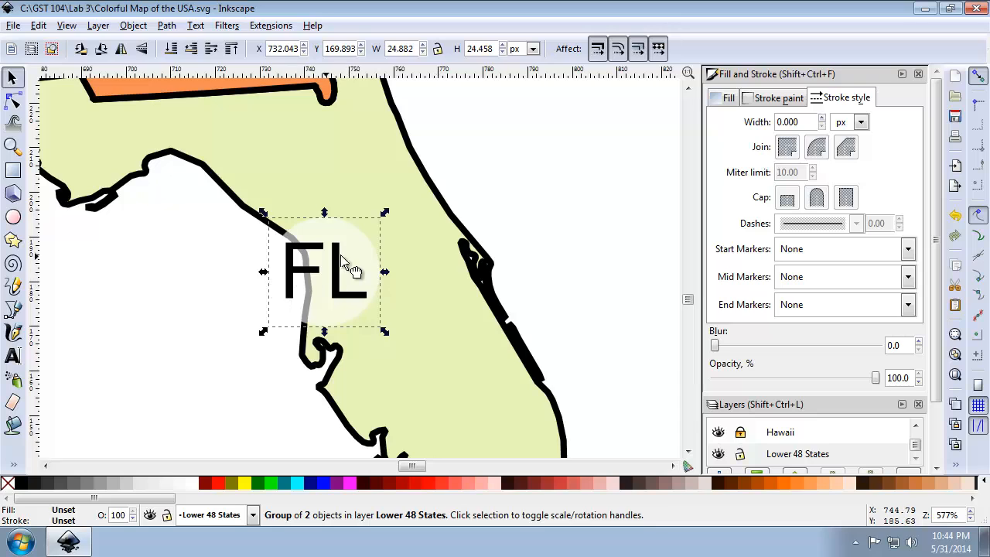
left_click_drag(343, 265, 388, 235)
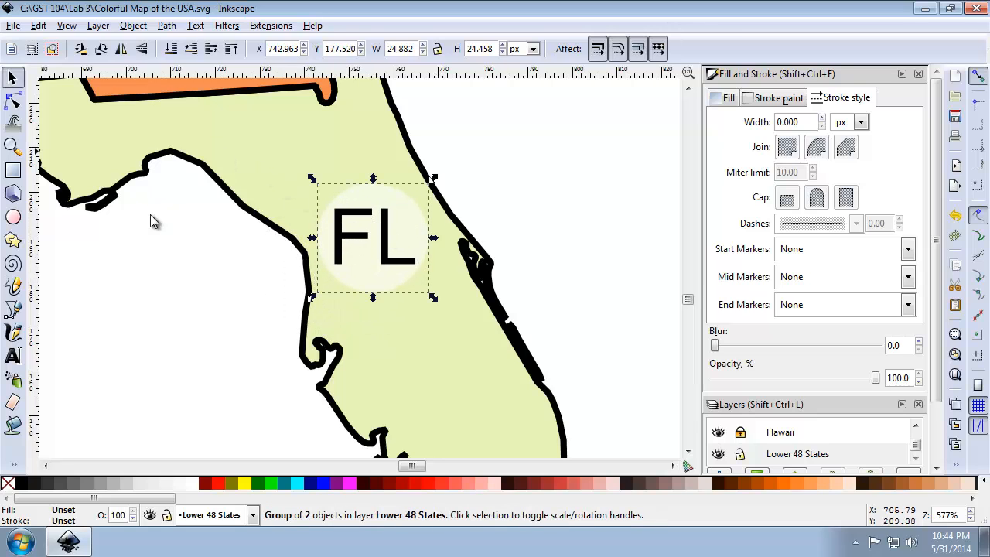
left_click(957, 376)
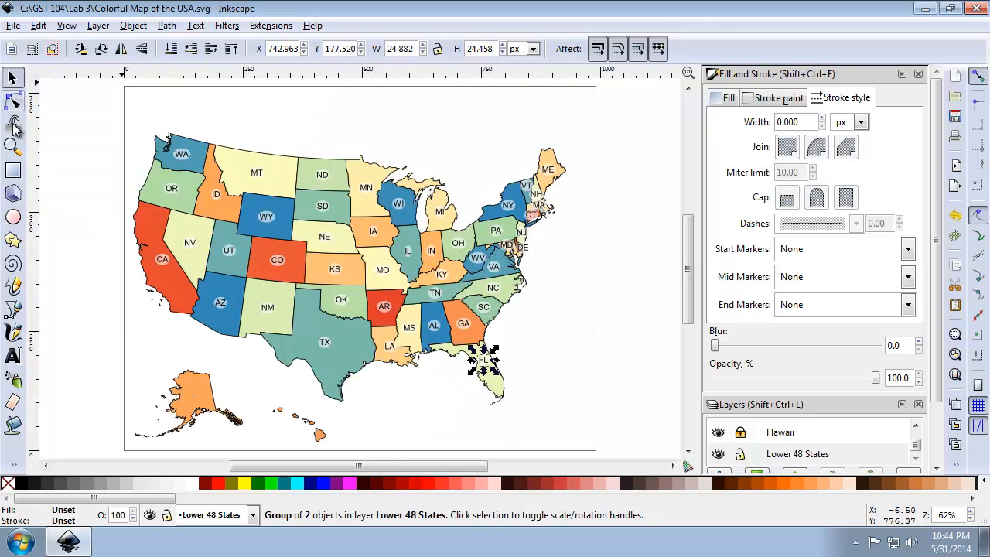
Group Louisiana's LA text with its background oval and move the label left, to about X 534, Y 206 px.
left_click(13, 148)
left_click_drag(364, 316, 439, 387)
left_click(13, 78)
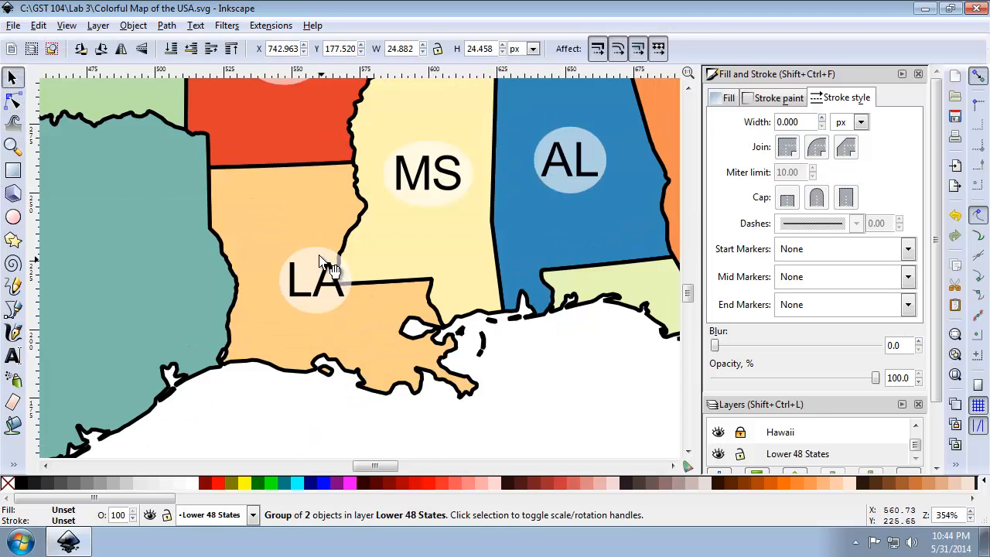
left_click(295, 270)
left_click(295, 270, "shift")
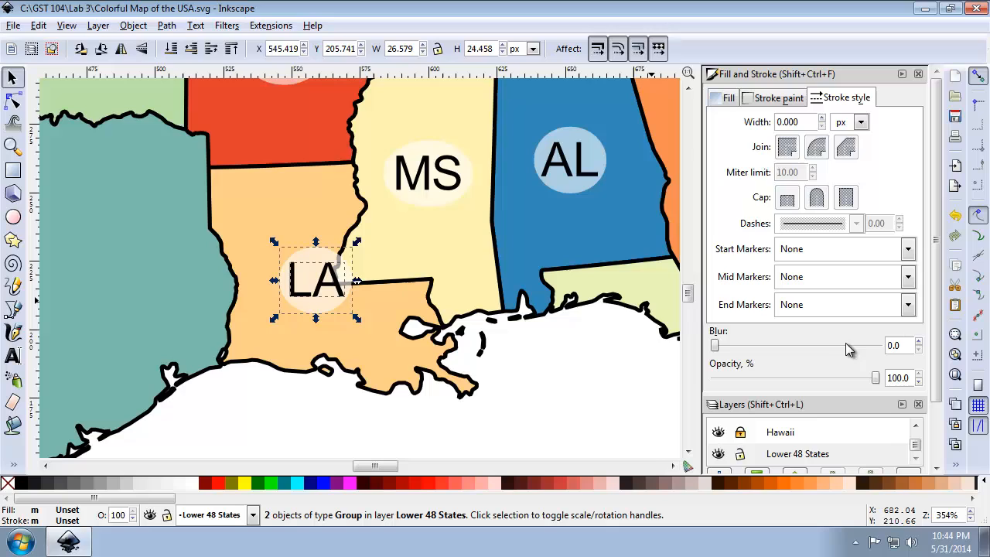
left_click(956, 465)
left_click(921, 328)
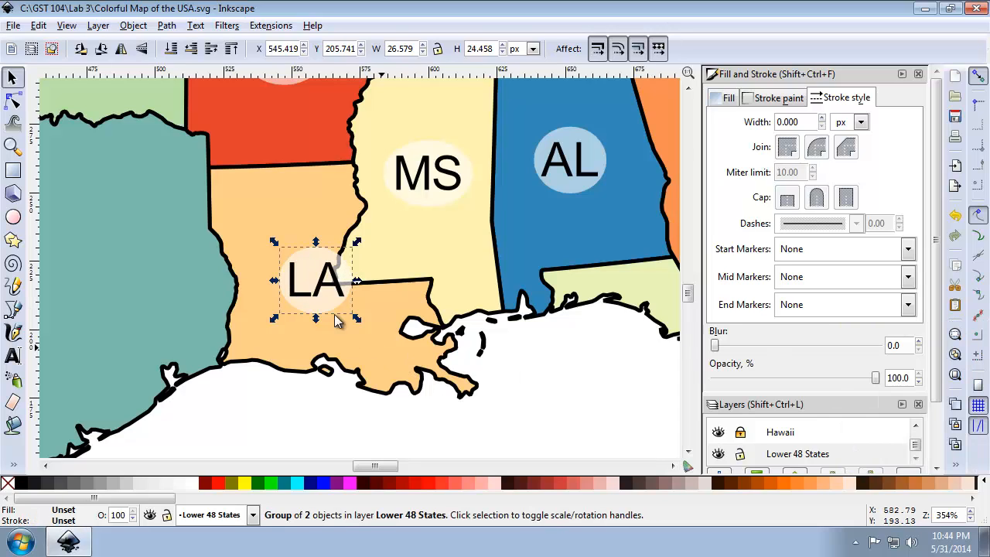
left_click_drag(317, 301, 290, 298)
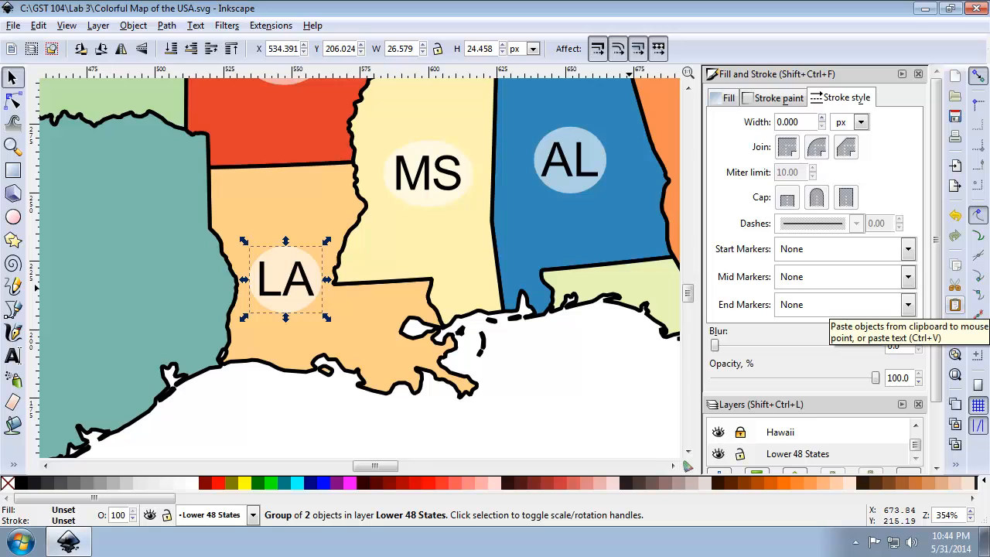
left_click(954, 375)
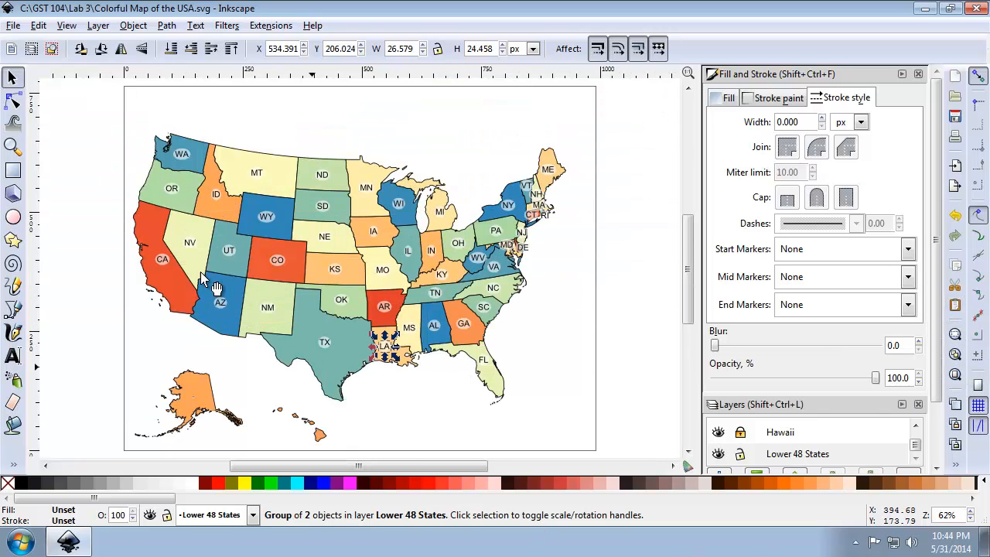
Lock the Lower 48 States layer and unlock the Hawaii and Alaska layers.
left_click(13, 146)
left_click_drag(147, 358, 336, 457)
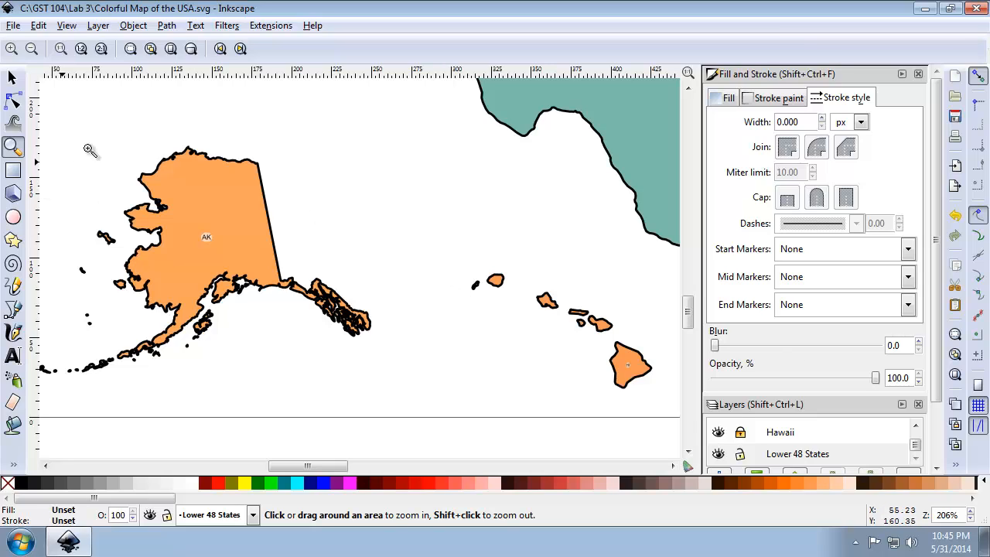
left_click_drag(103, 135, 374, 345)
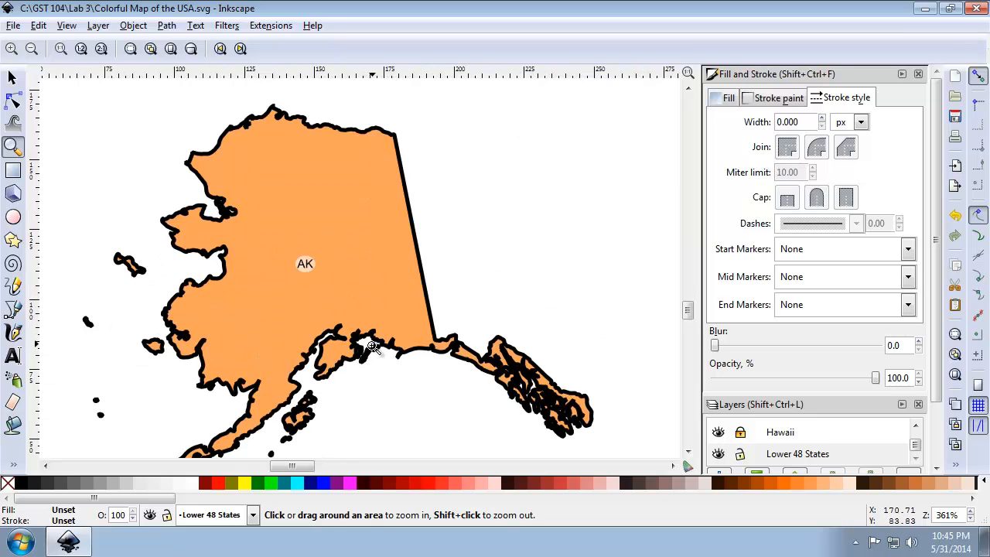
left_click(12, 78)
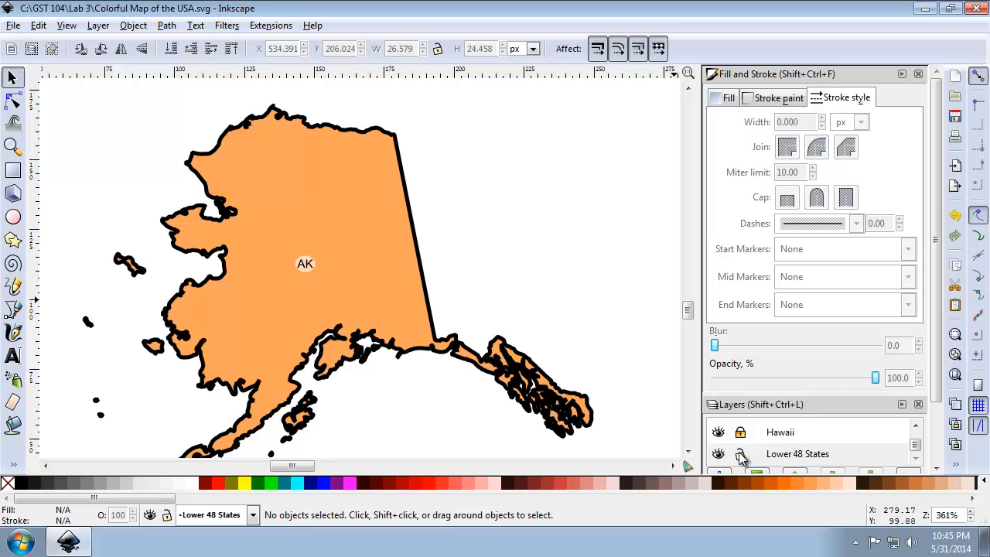
left_click(900, 461)
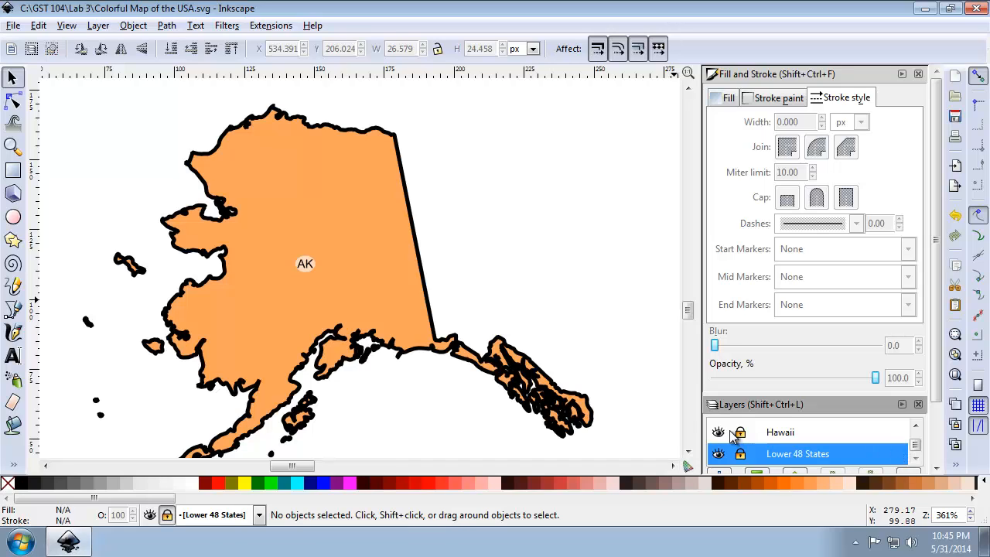
left_click(916, 426)
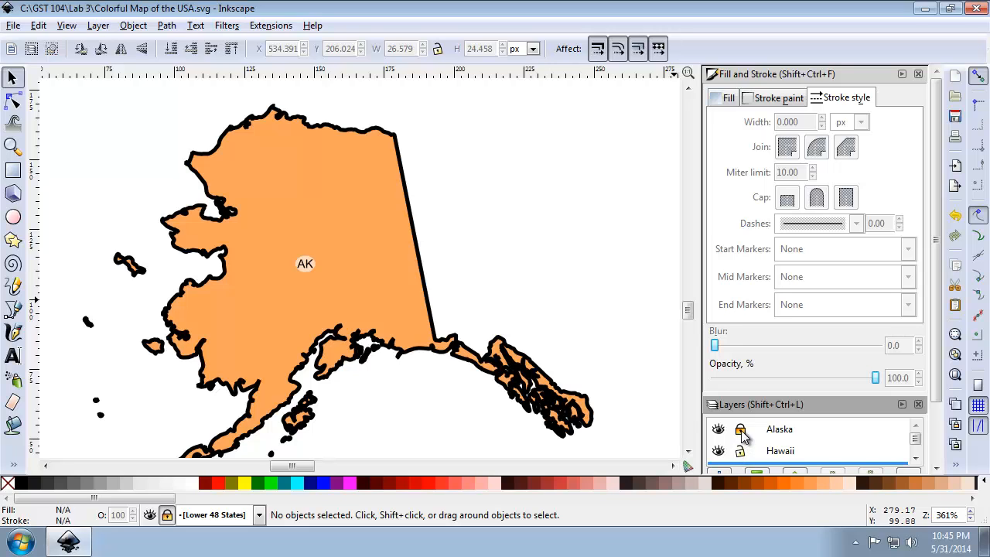
Select the Alaska artwork and ungroup its outermost group.
left_click(386, 246)
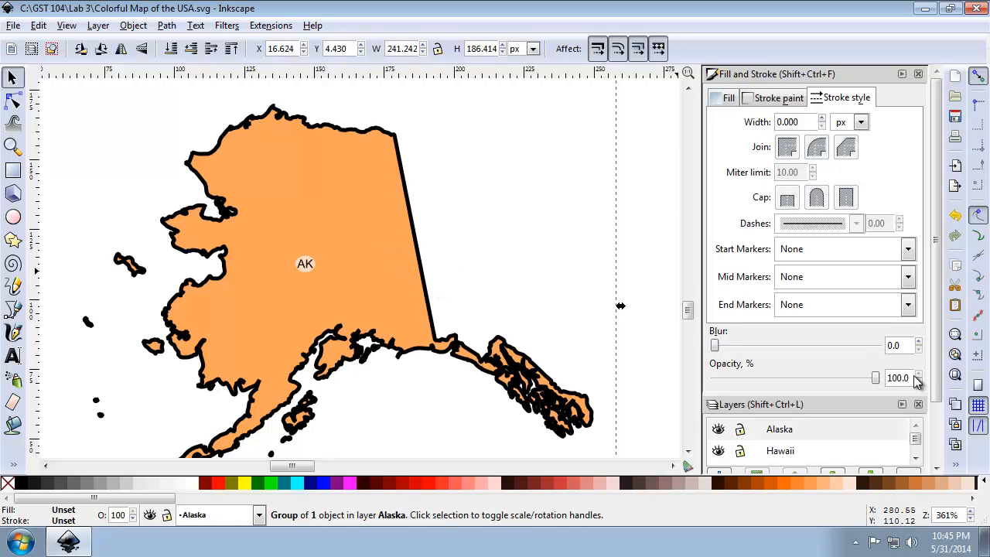
left_click(956, 464)
left_click(889, 462)
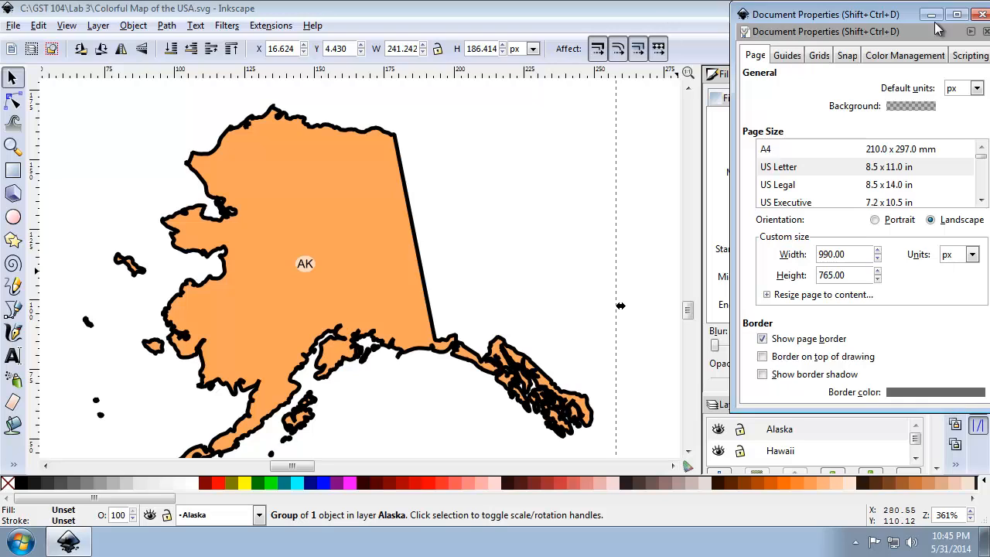
left_click(982, 14)
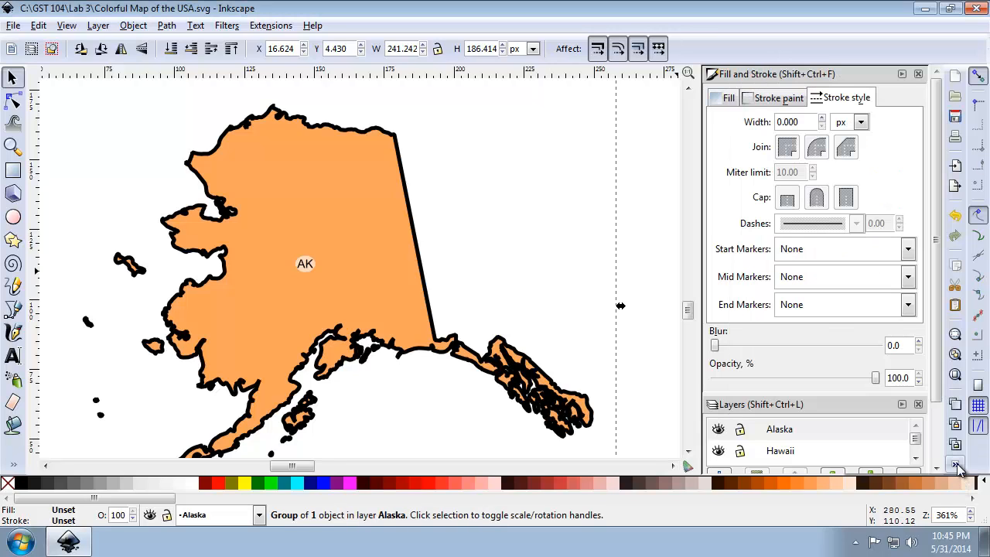
left_click(958, 469)
left_click(945, 347)
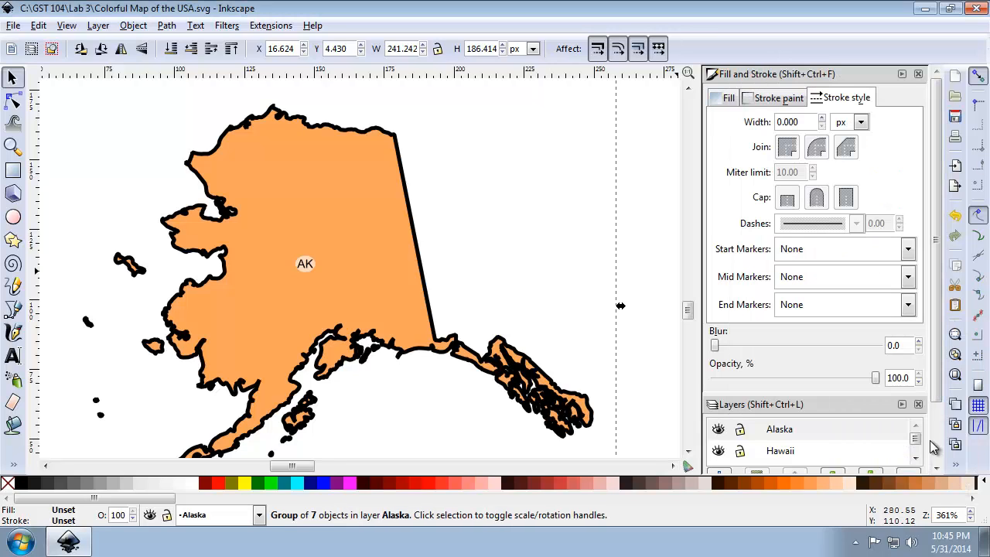
Ungroup the Alaska artwork one level further into its separate subgroups.
left_click(958, 468)
left_click(890, 462)
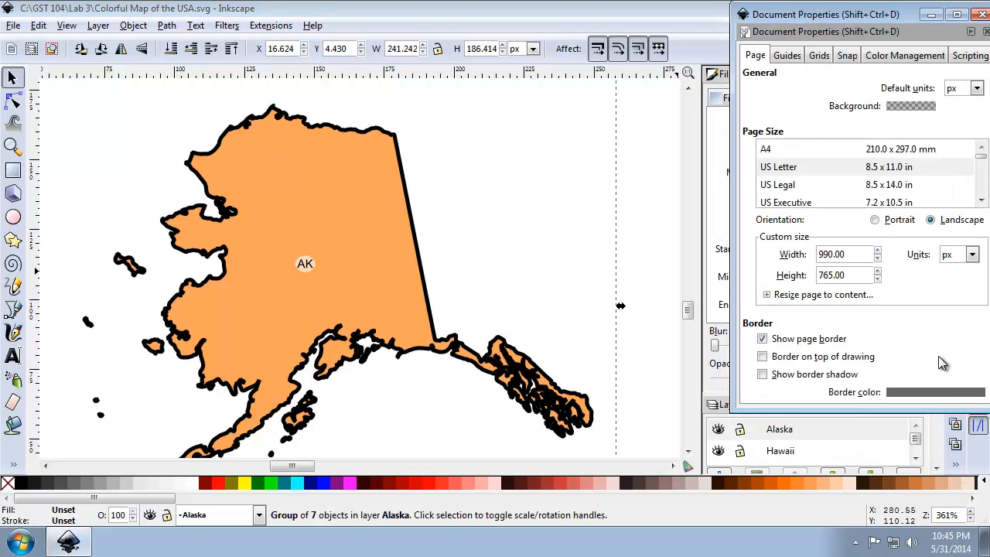
left_click(982, 15)
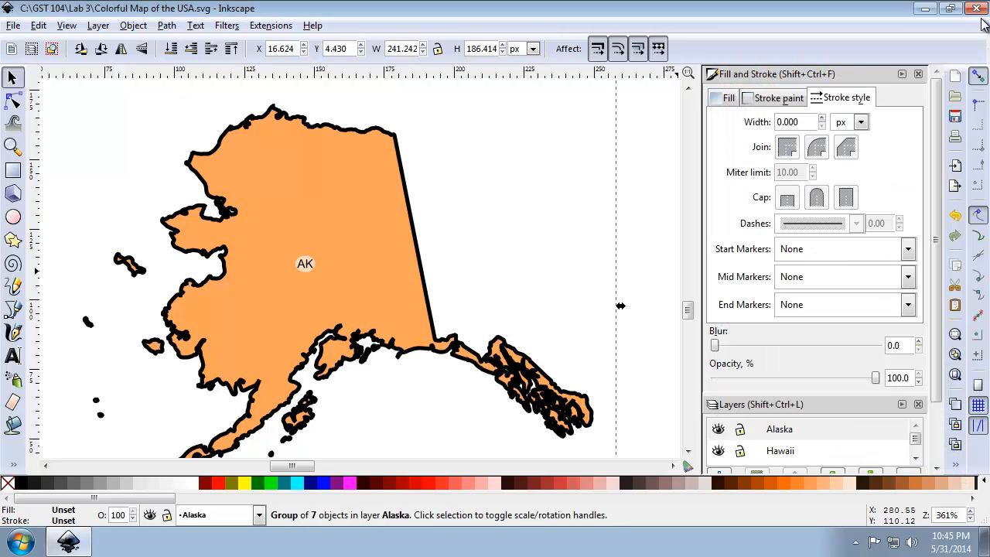
left_click(958, 469)
left_click(911, 347)
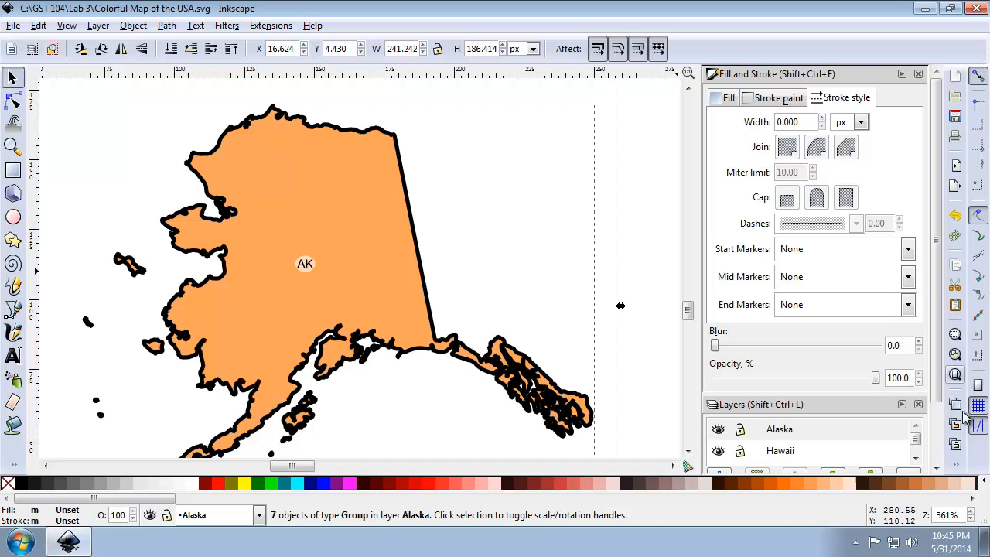
Ungroup the selected Alaska subgroups once more to separate the AK text from its oval, and clear the selection.
left_click(957, 469)
left_click(899, 341)
left_click(957, 470)
left_click(957, 470)
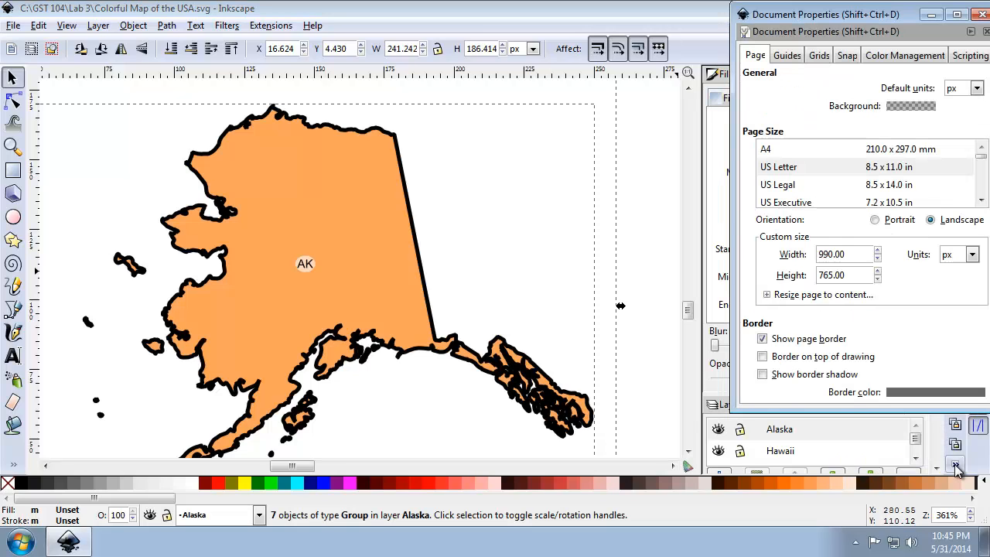
left_click(982, 14)
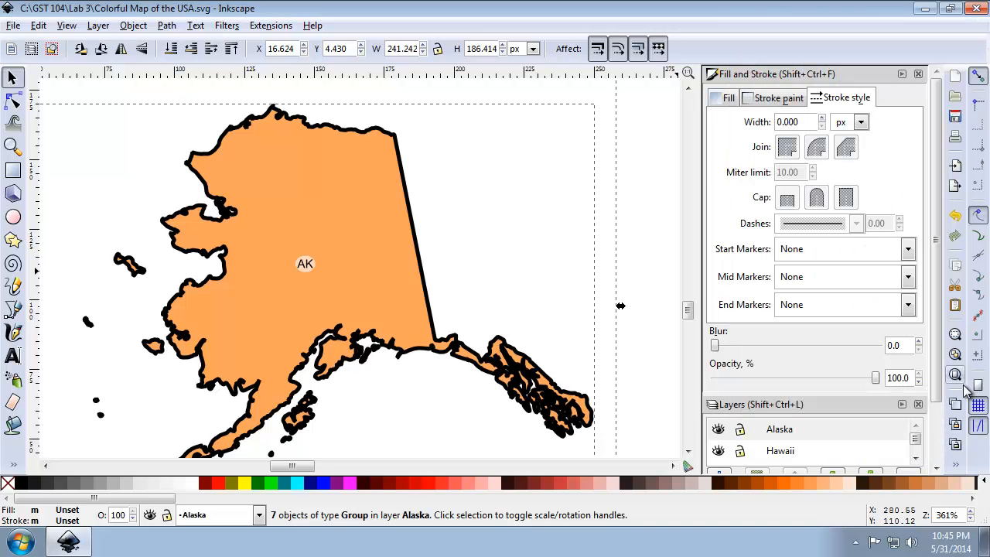
left_click(962, 469)
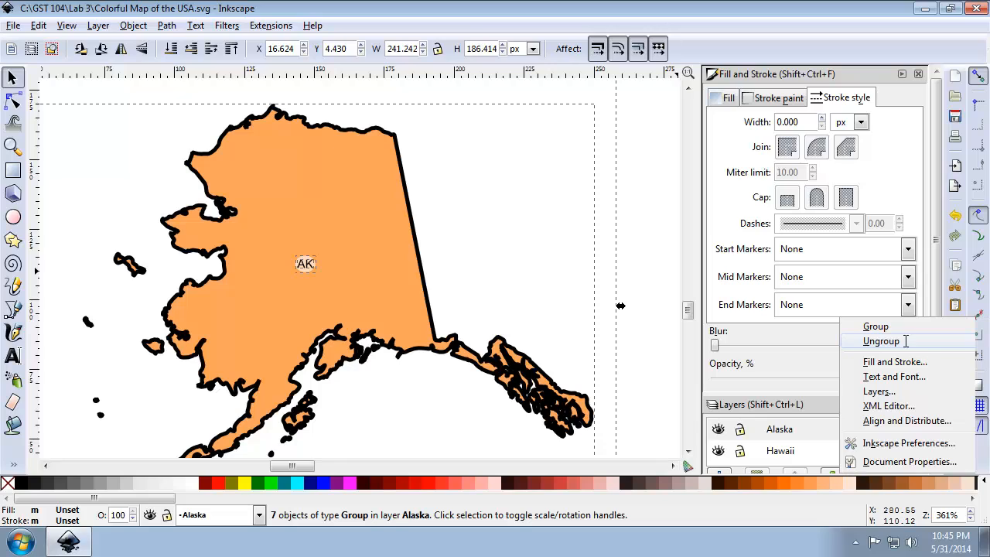
left_click(882, 341)
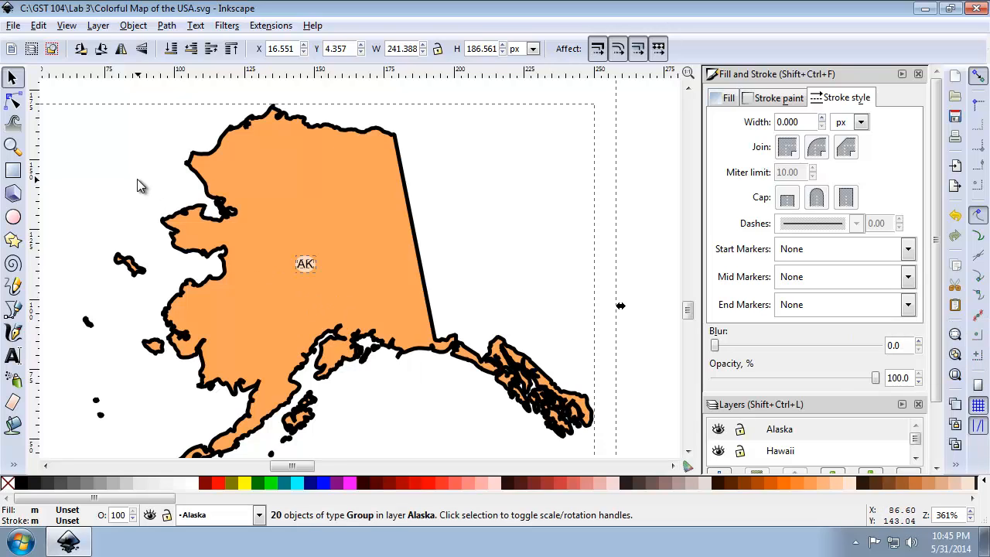
left_click(189, 239)
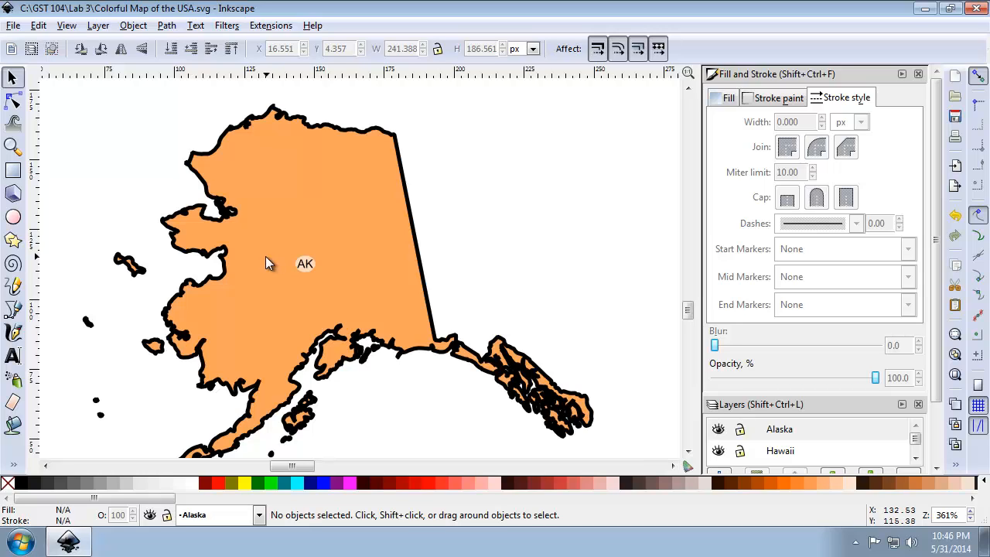
Try deleting Alaska's AK text together with its background oval, and undo the deletion.
left_click(13, 146)
left_click_drag(219, 222, 427, 320)
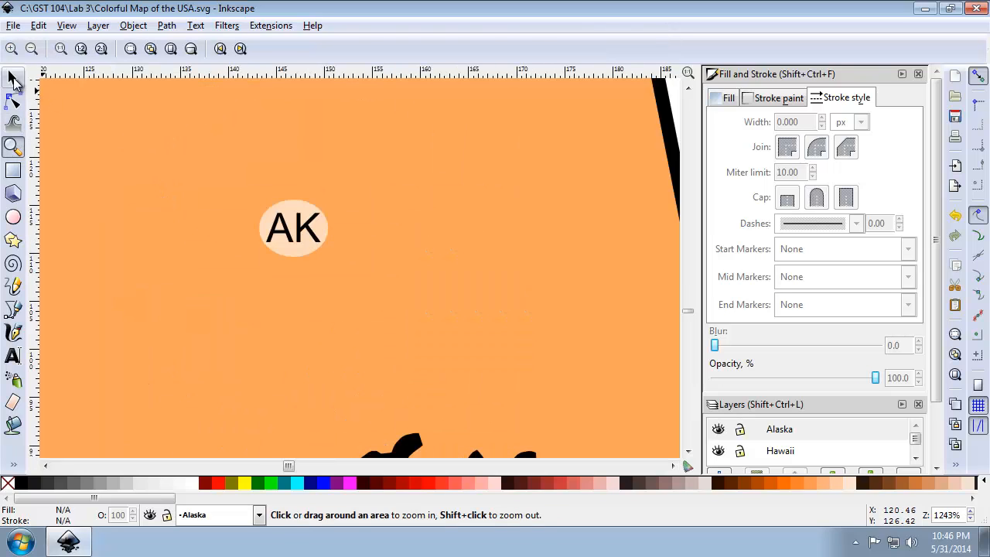
left_click(13, 77)
left_click(286, 227, "shift")
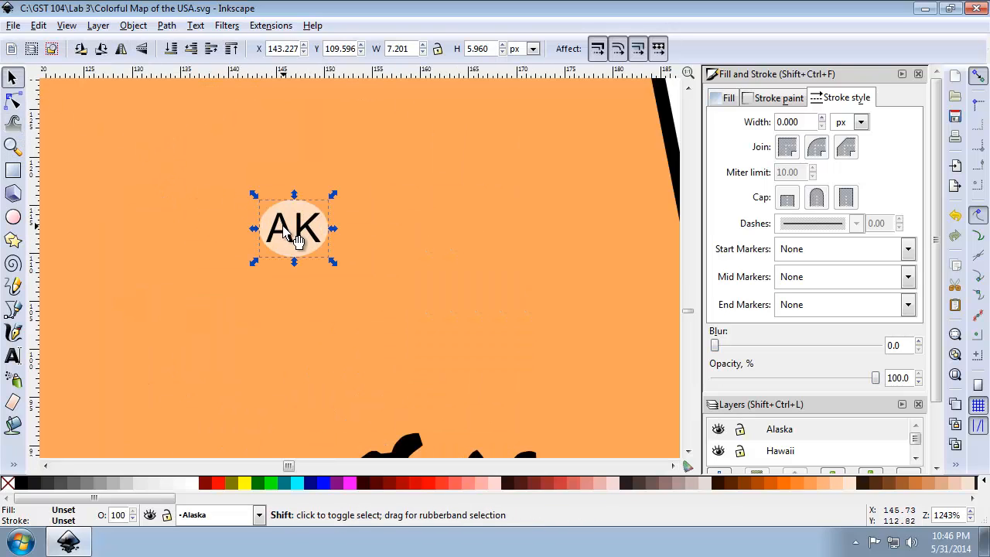
left_click(296, 240, "shift")
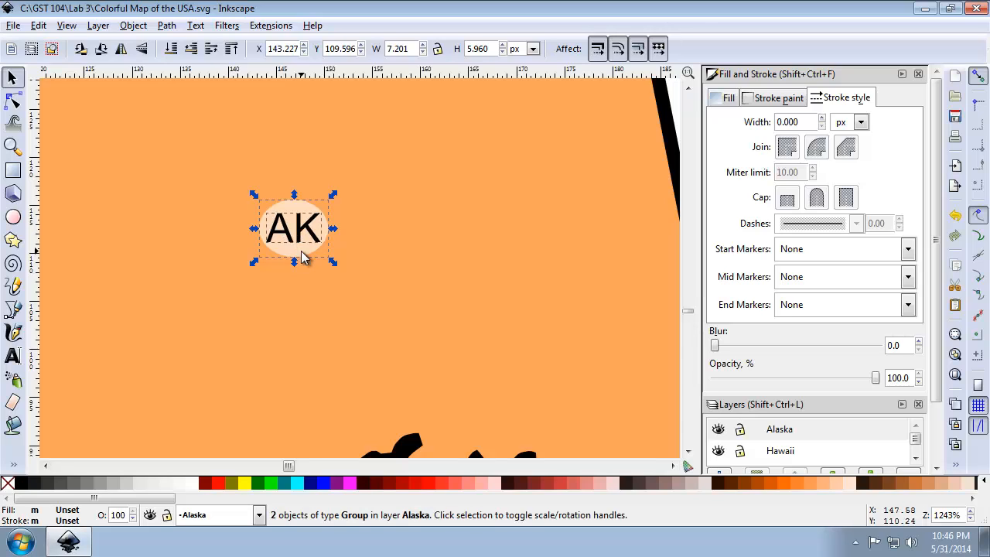
key("Delete")
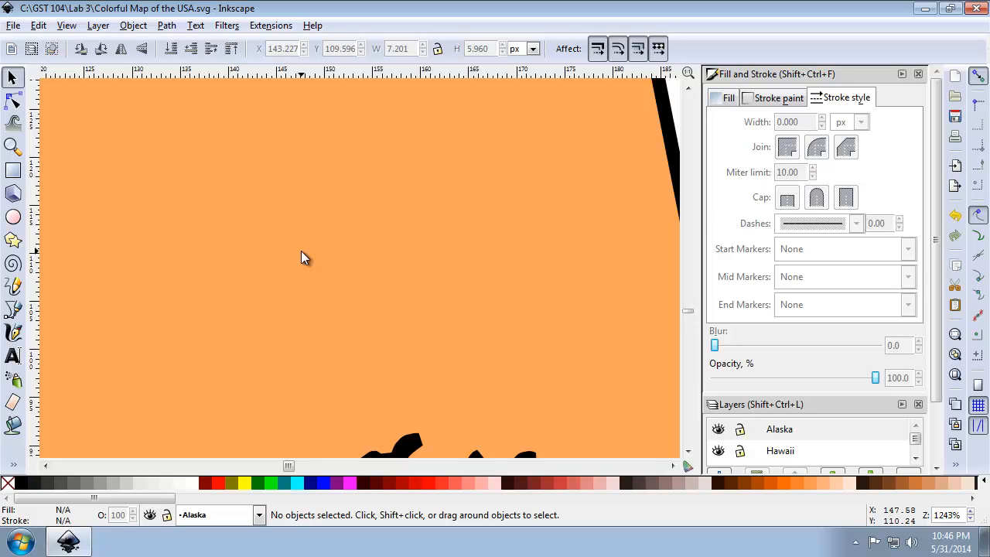
key("ctrl+z")
Delete Alaska's AK text together with its background oval.
left_click(289, 219)
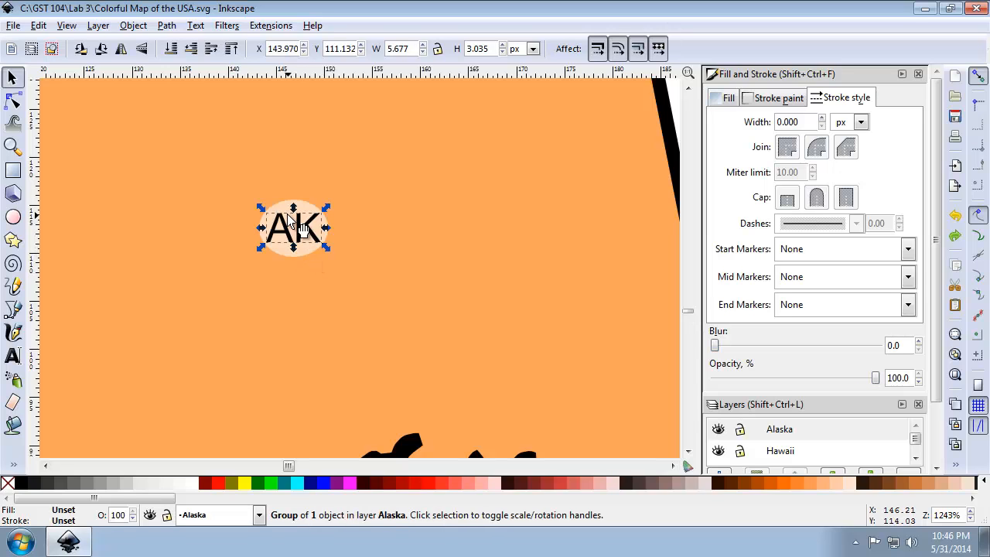
left_click(287, 218, "shift")
right_click(282, 209)
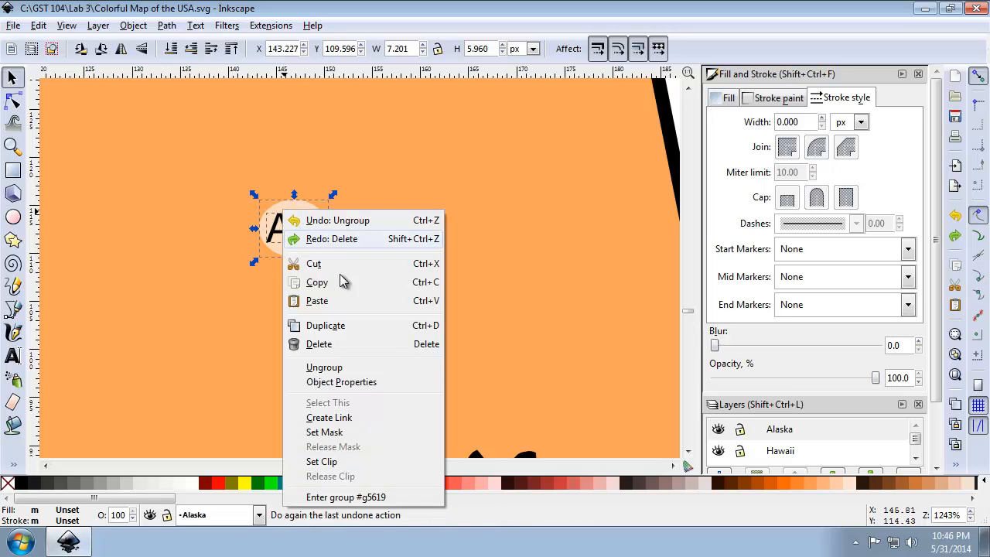
left_click(340, 344)
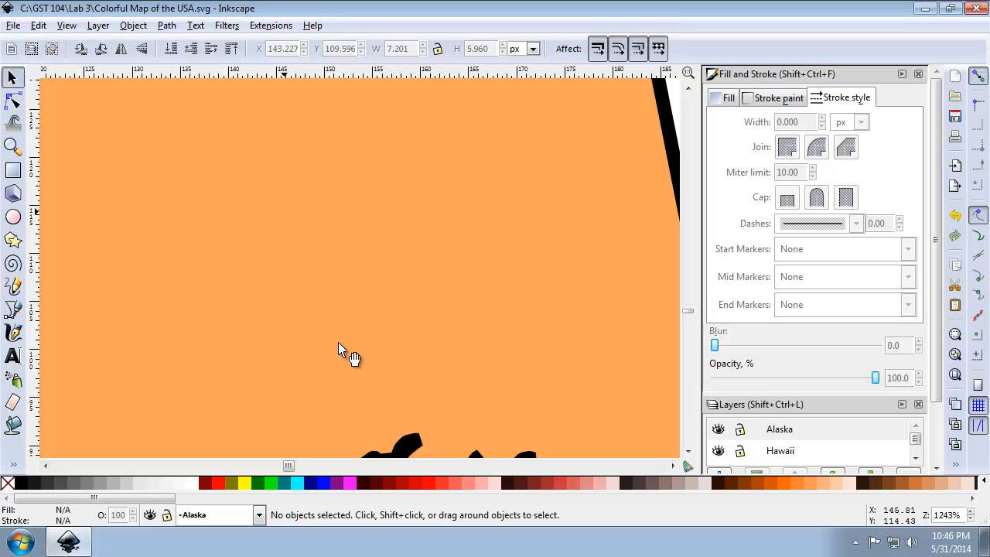
Unlock the Lower 48 States layer to make Louisiana's LA label selectable.
left_click(955, 375)
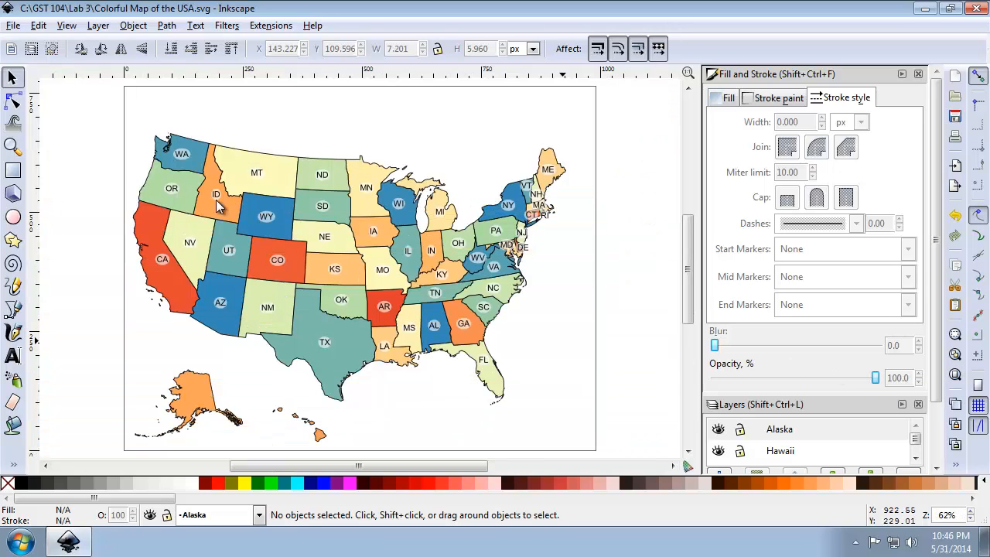
left_click(13, 146)
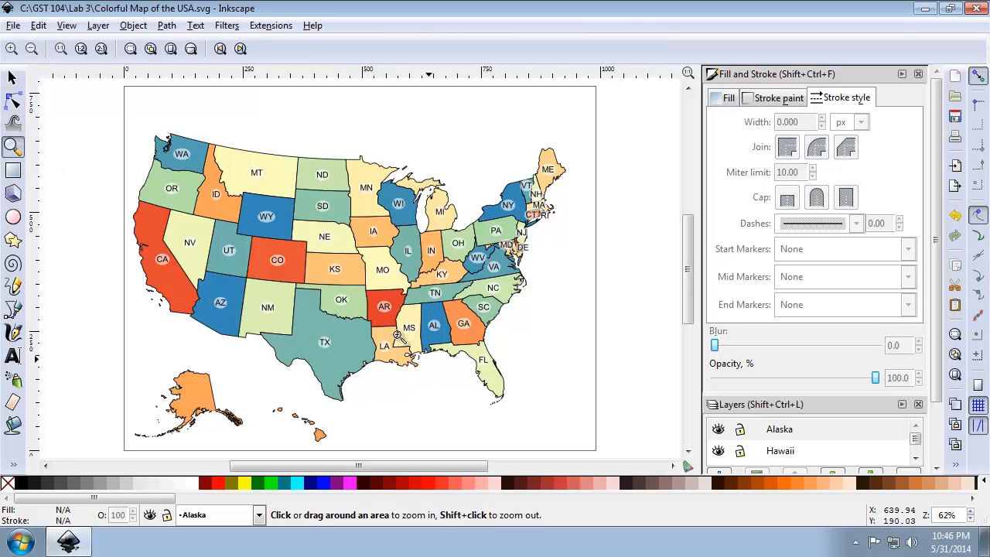
left_click_drag(363, 325, 424, 379)
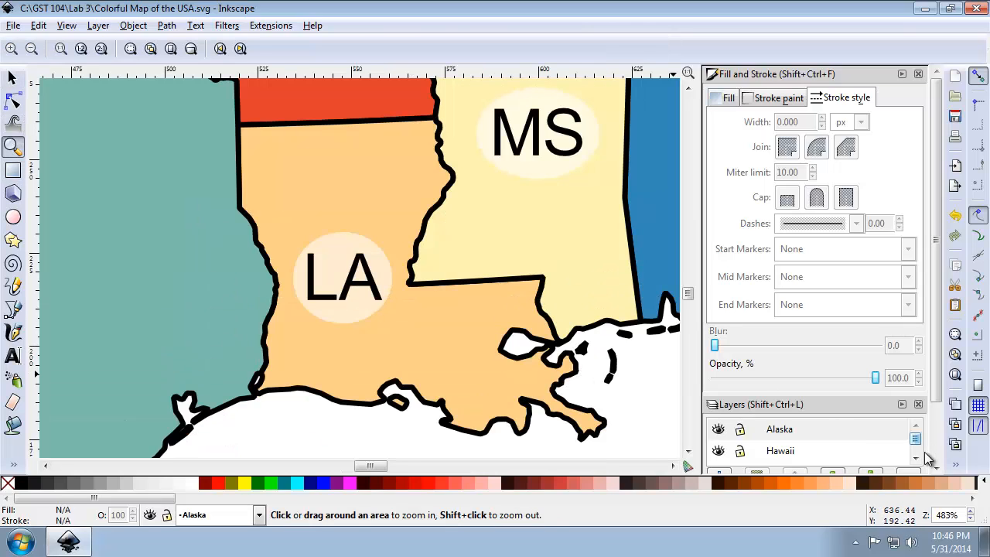
left_click(916, 459)
left_click(916, 460)
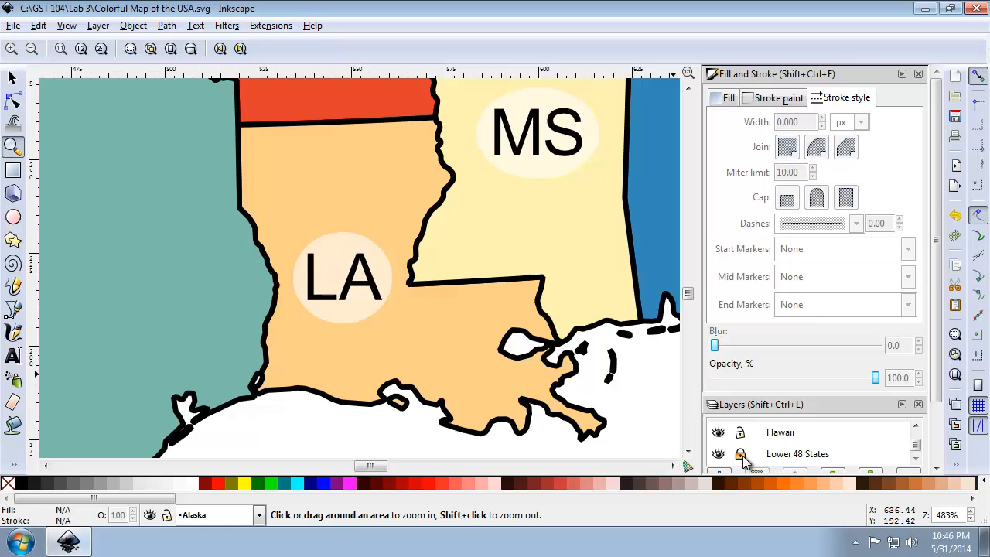
left_click(741, 456)
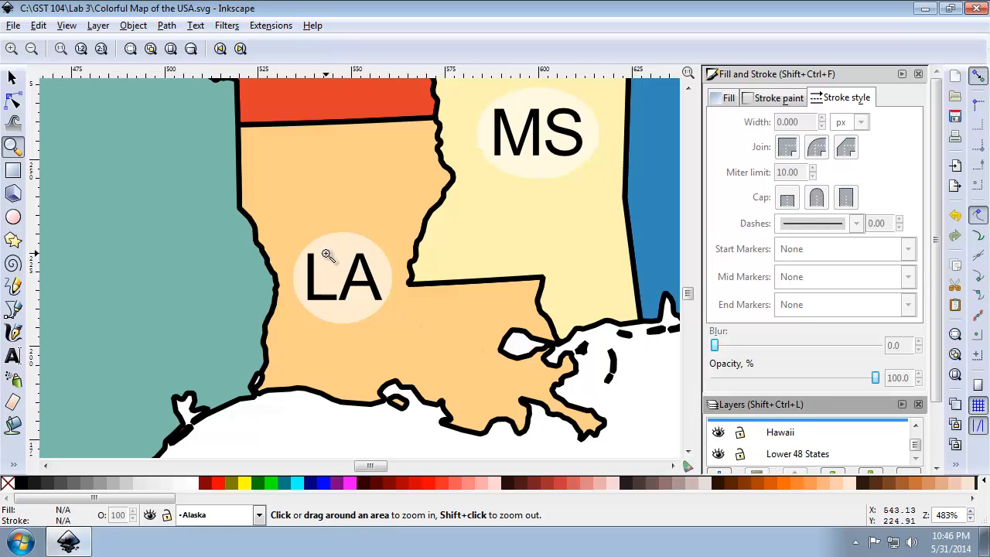
Duplicate Louisiana's LA label with its oval and move the copy onto Alaska, at about X 138, Y 112 px.
left_click(12, 78)
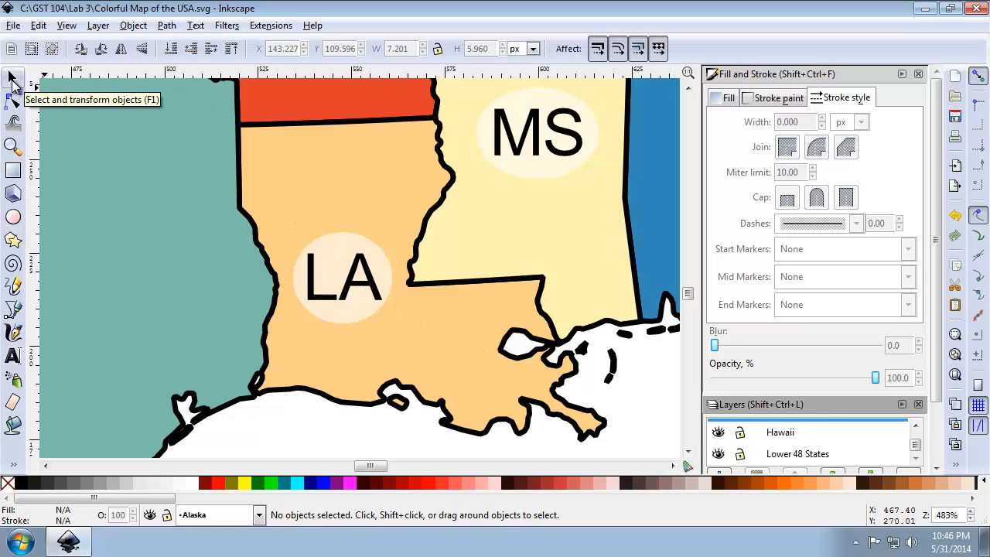
left_click(314, 290)
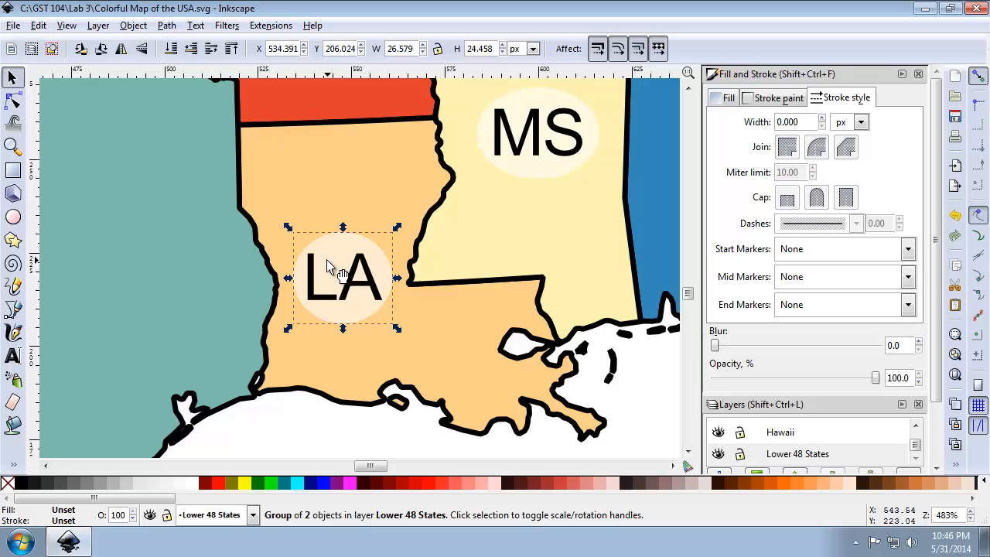
left_click(958, 412)
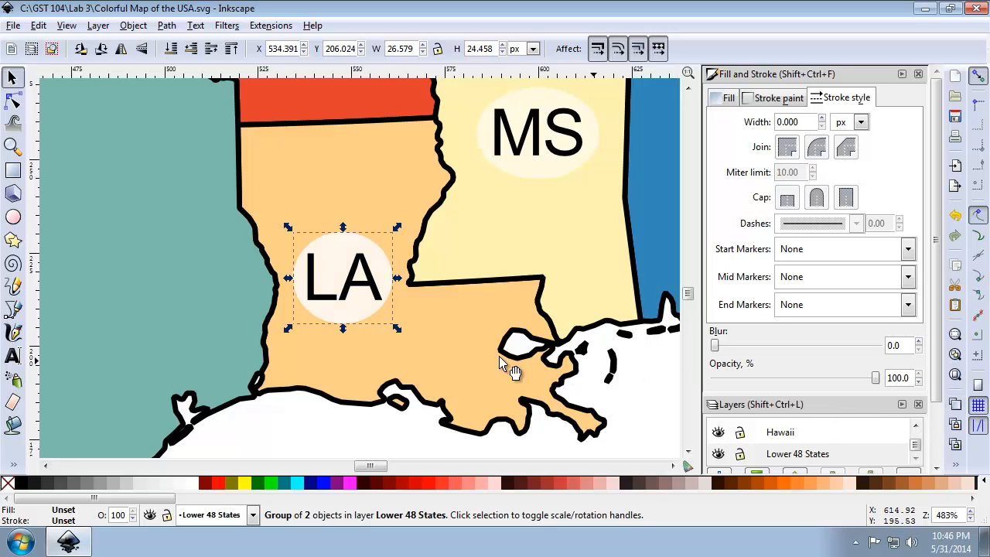
left_click_drag(380, 316, 372, 178)
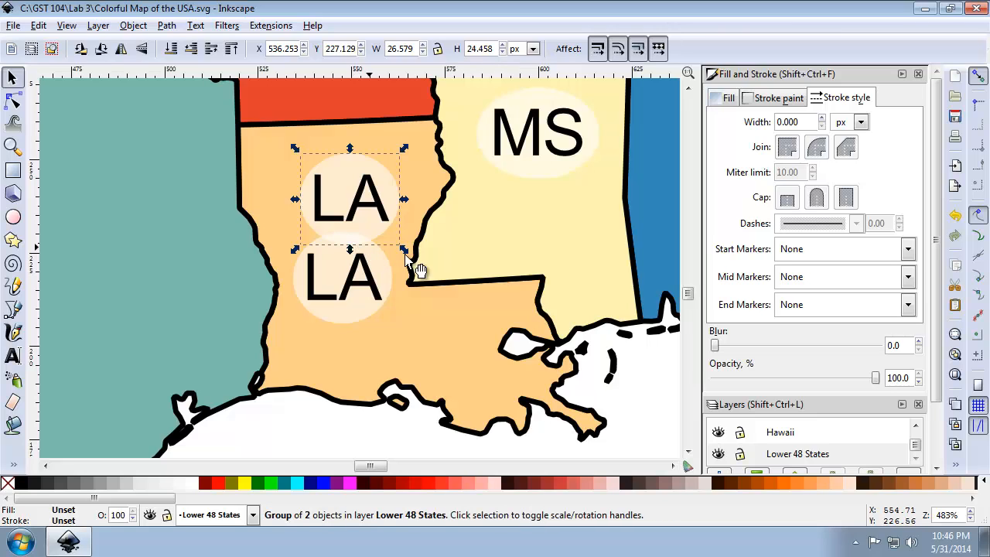
left_click(953, 375)
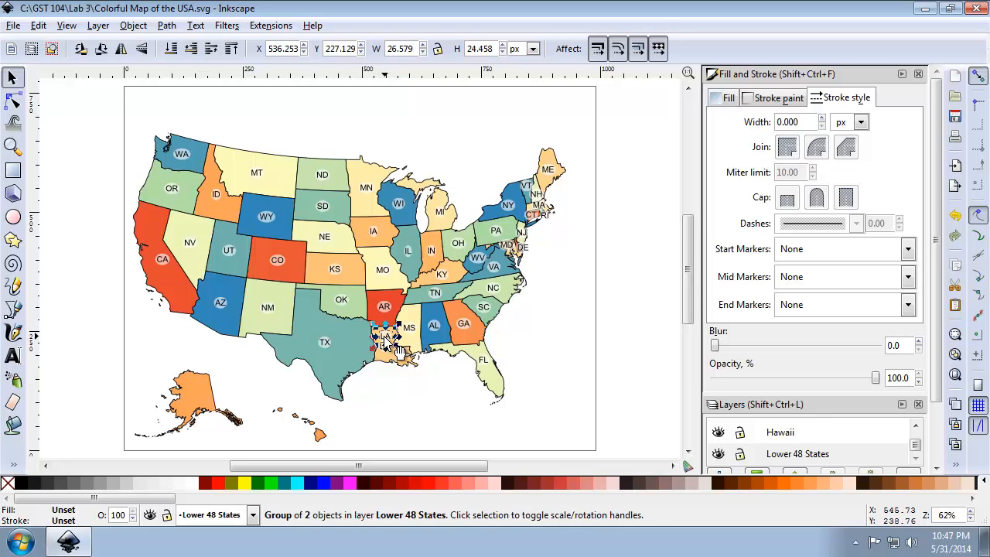
left_click_drag(385, 341, 205, 410)
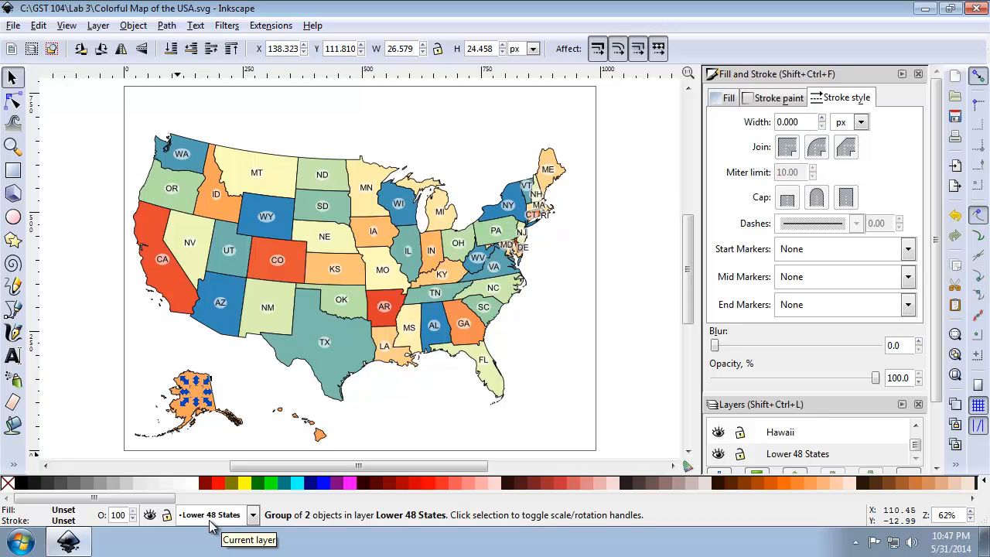
Move the copied LA label from the Lower 48 States layer up to the Alaska layer.
scroll(210, 515, "up", 1)
scroll(211, 515, "up", 1)
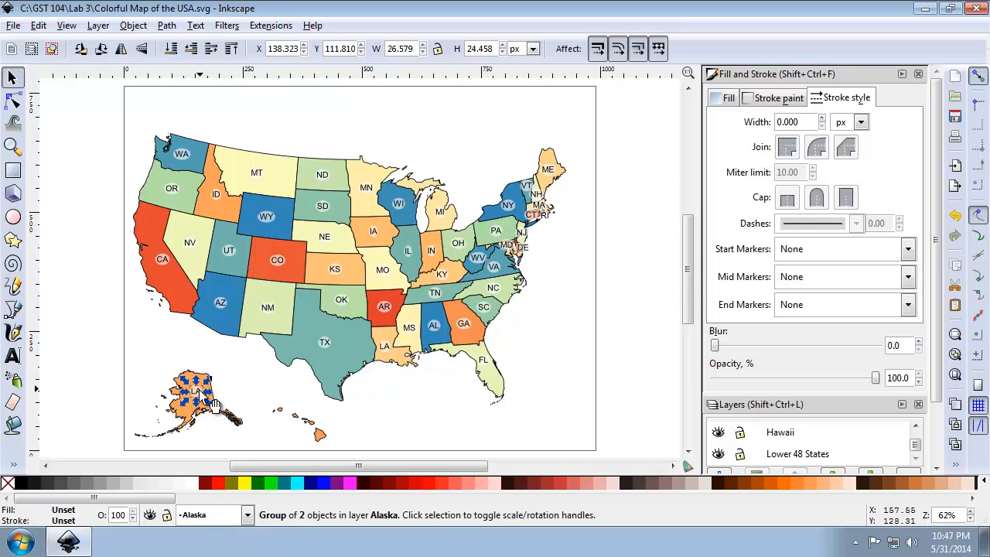
left_click(249, 524)
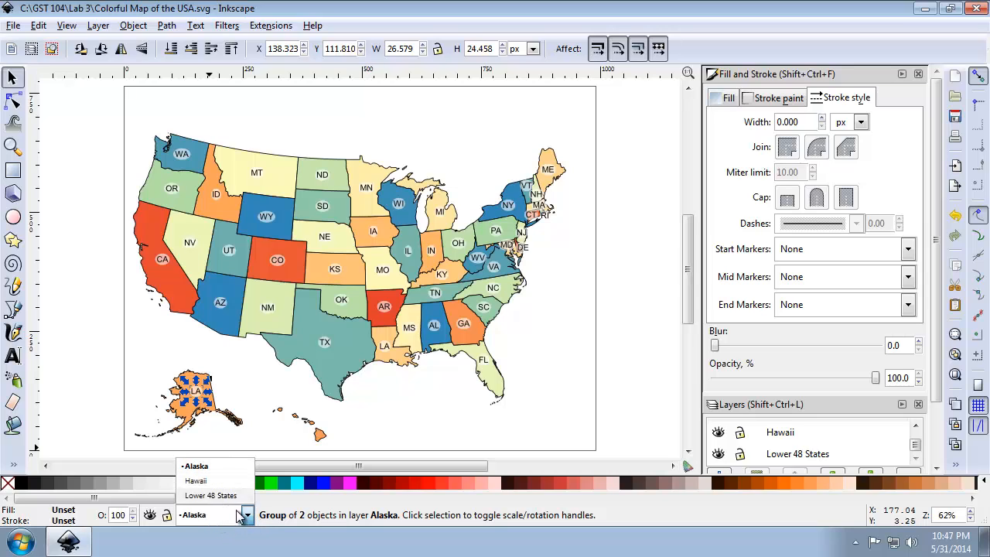
left_click(250, 524)
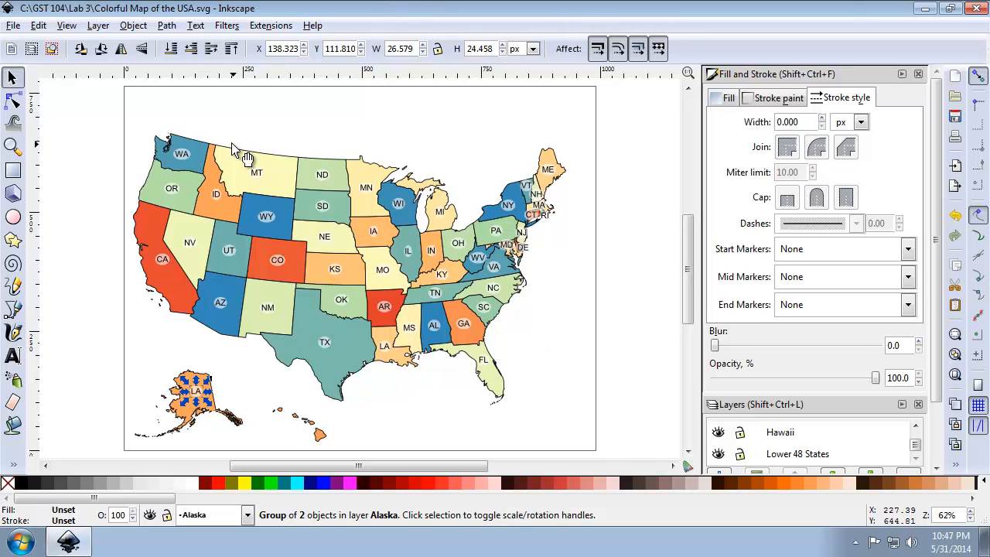
Shift the copied label down through the Hawaii and Lower 48 States layers and back up to the Alaska layer.
key("shift+Page_Down")
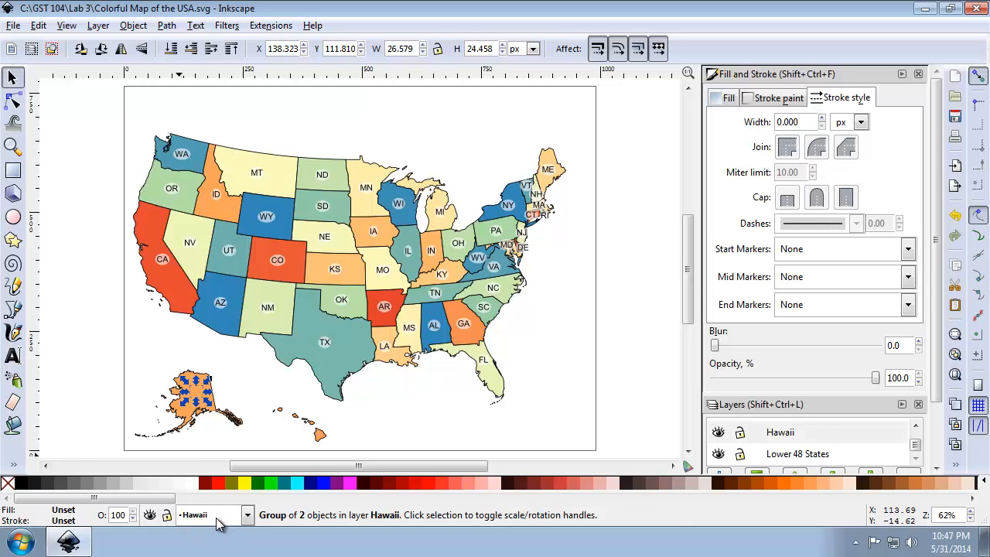
key("shift+Page_Down")
key("shift+Page_Up")
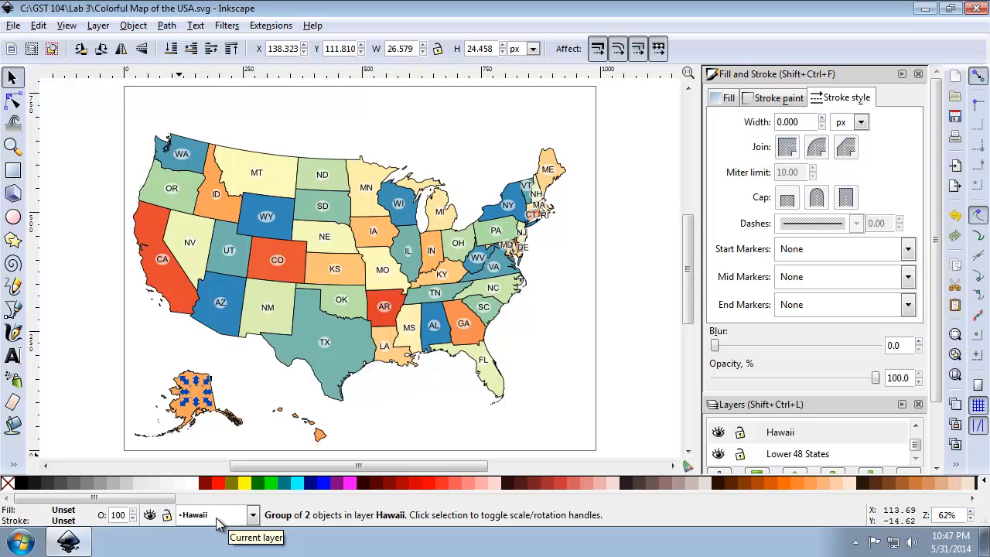
key("shift+Page_Up")
key("shift+Page_Down")
key("shift+Page_Down")
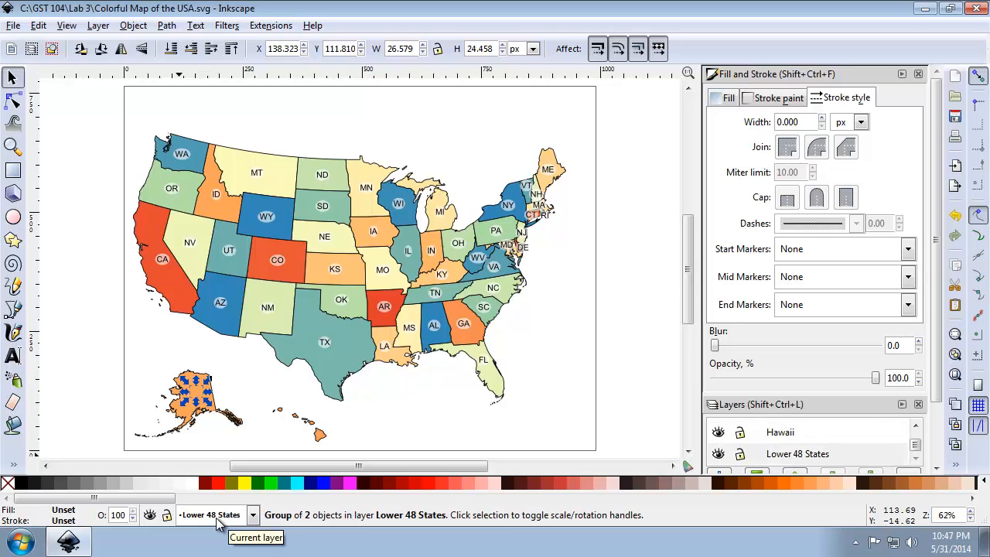
key("shift+Page_Up")
key("shift+Page_Up")
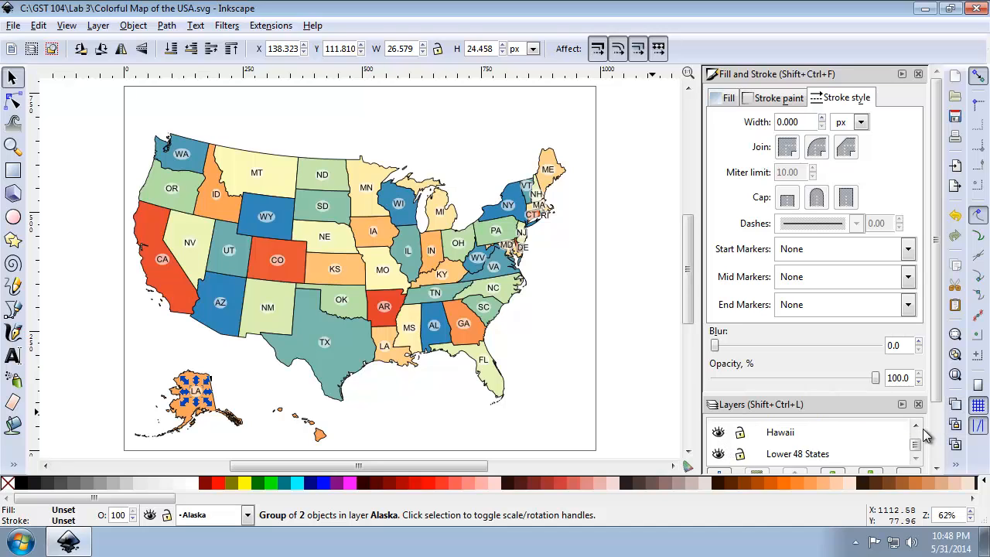
Hide the Alaska layer to check that the copied label belongs to it, and show the layer again.
scroll(920, 432, "up", 2)
left_click(719, 431)
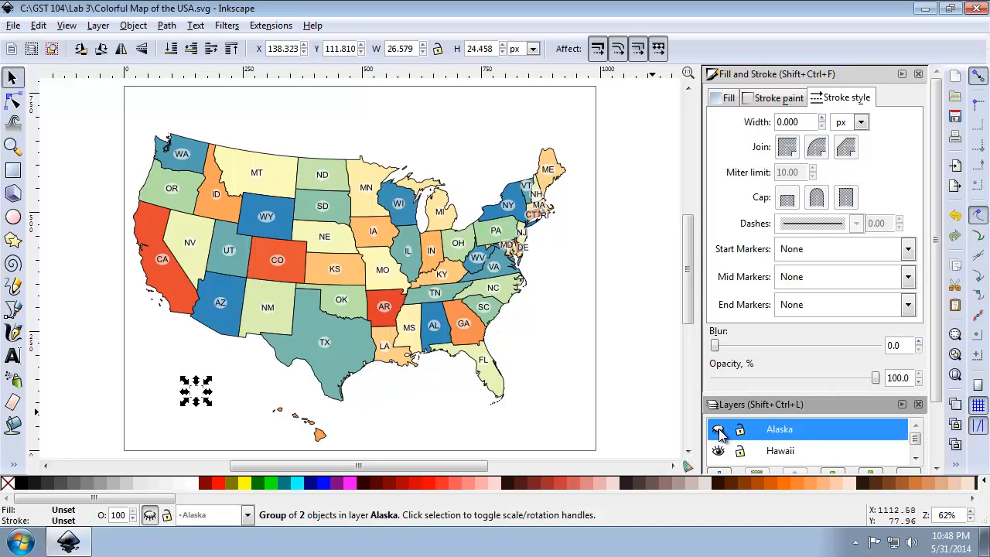
left_click(188, 401)
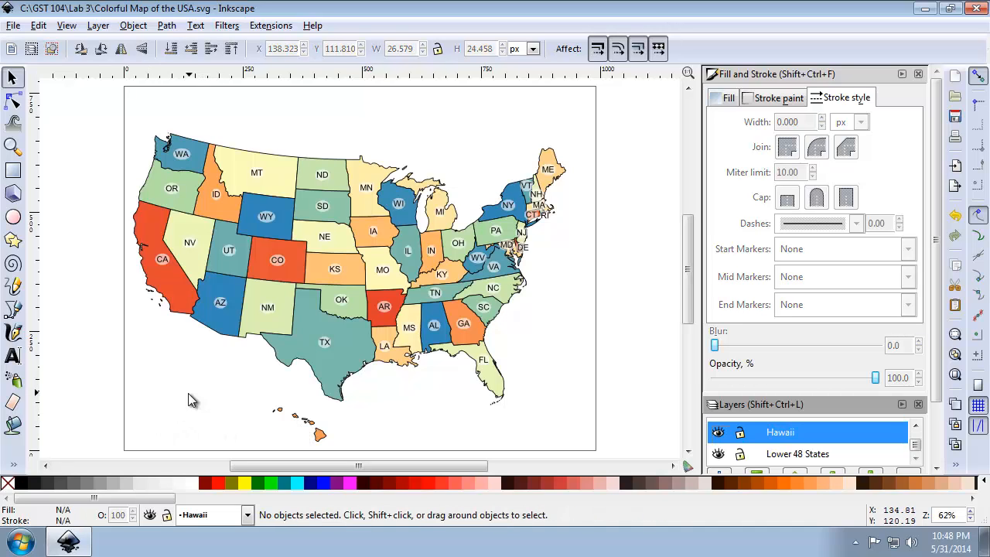
key("Down")
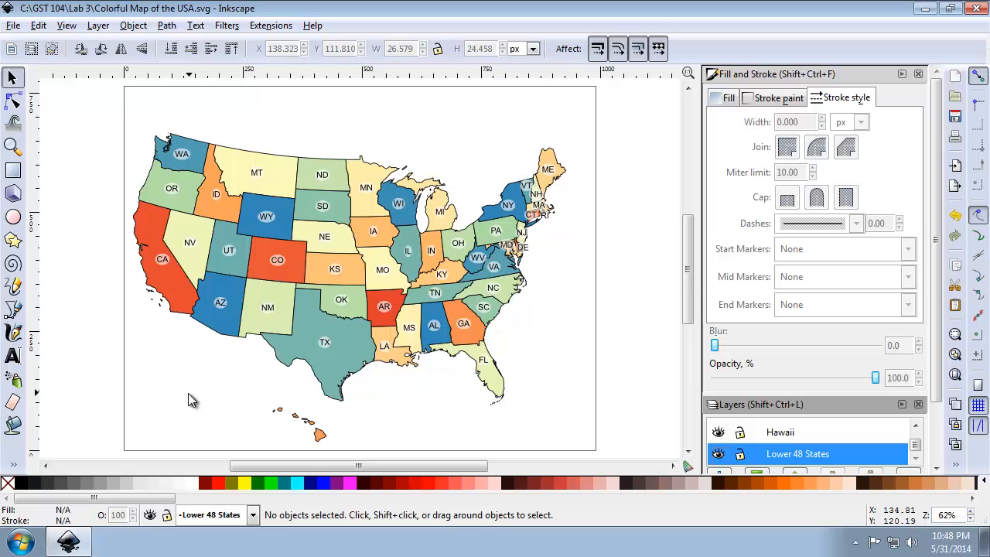
key("Up")
key("Up")
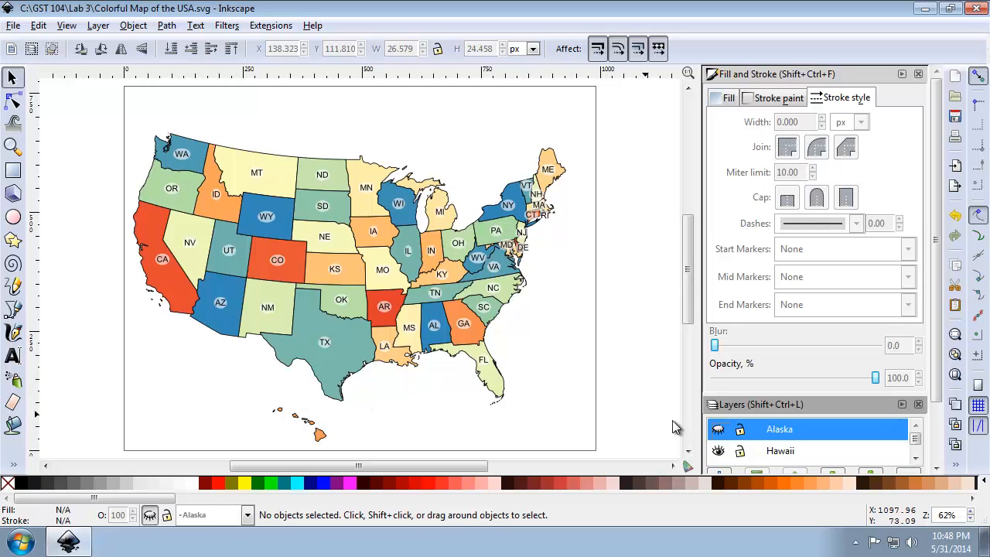
left_click(719, 430)
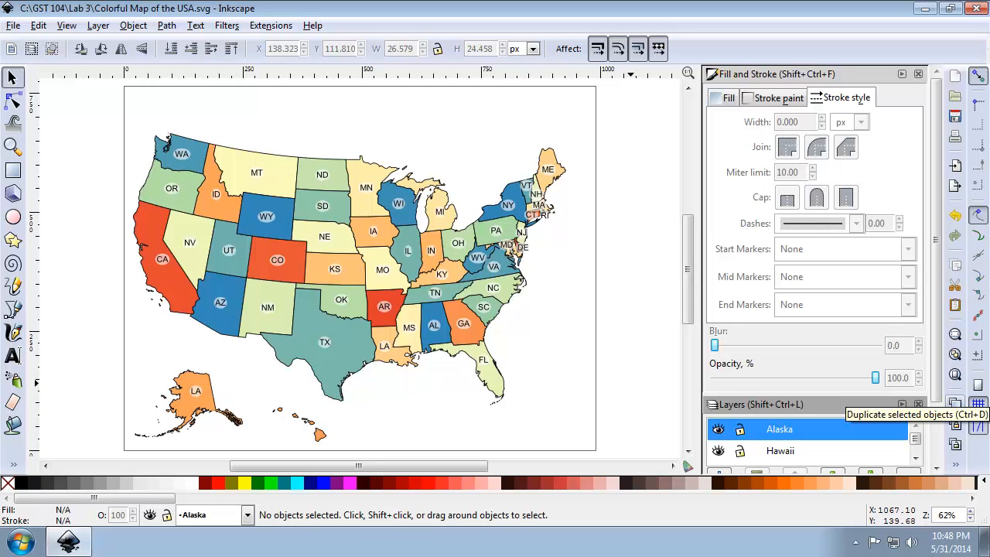
Create a new text object reading LA in Sans size 40 on northern Alaska, above the copied label.
left_click_drag(160, 362, 246, 434)
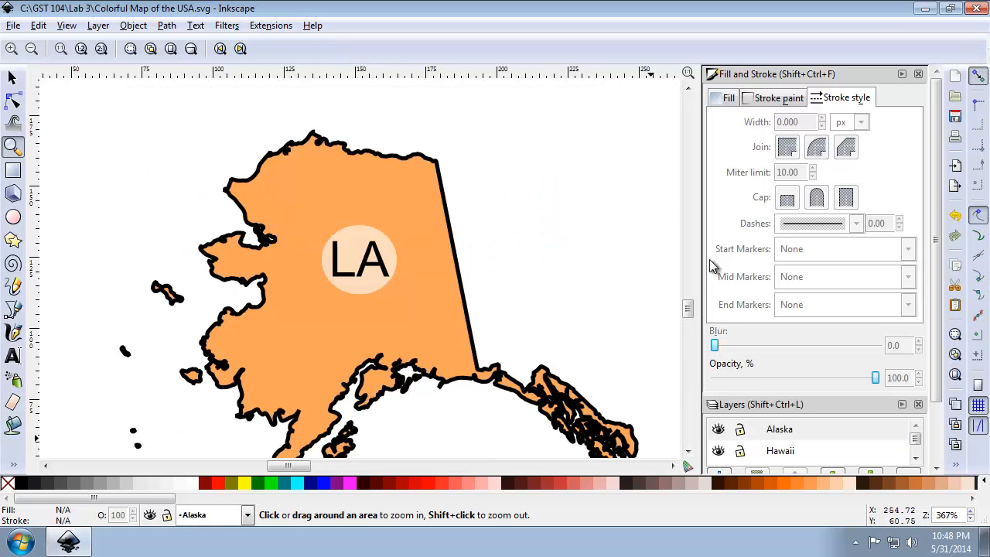
left_click(11, 77)
left_click(355, 267)
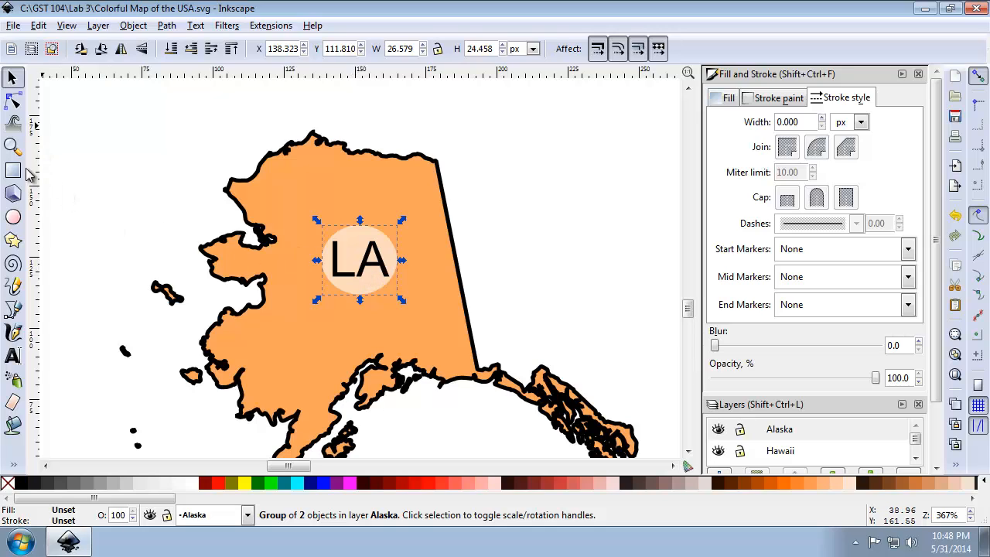
left_click(14, 357)
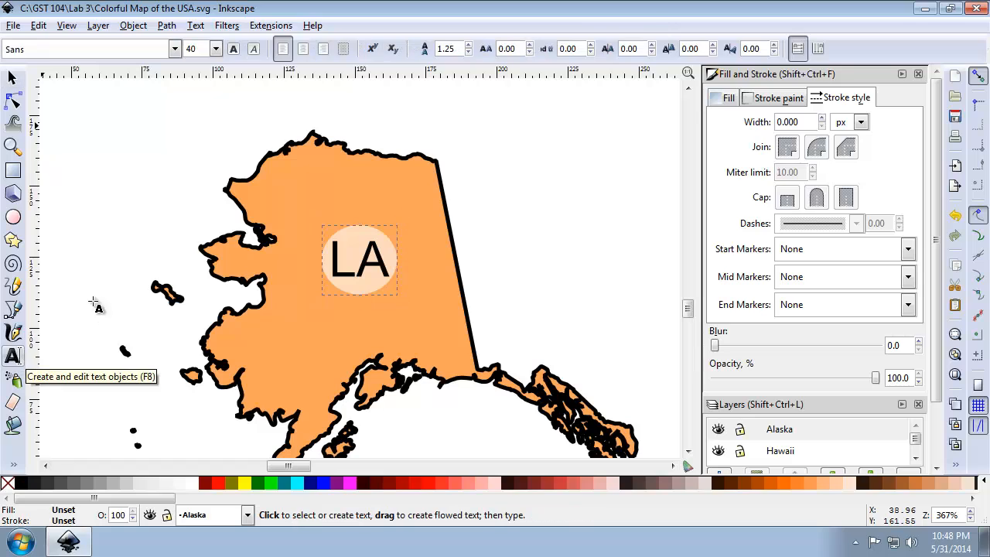
left_click(296, 183)
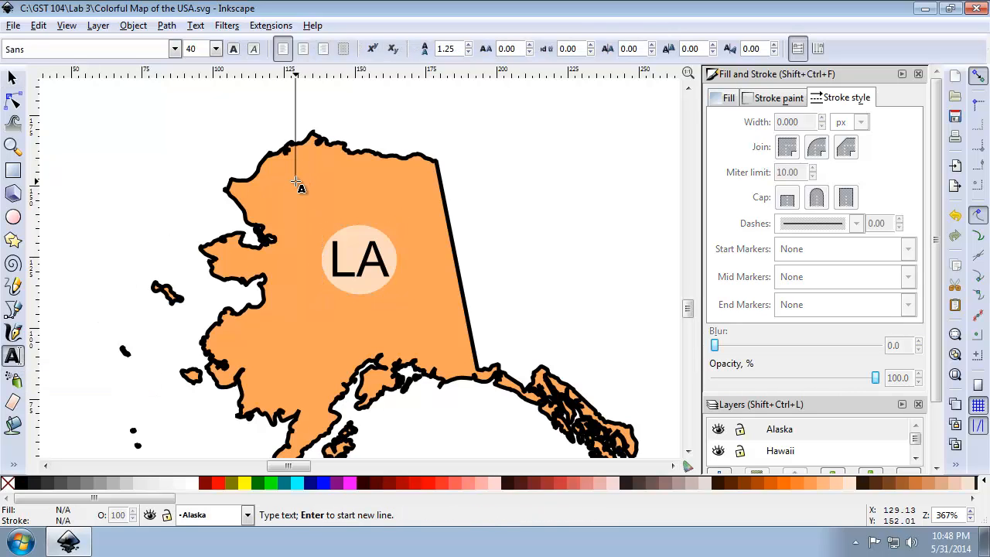
type("LA")
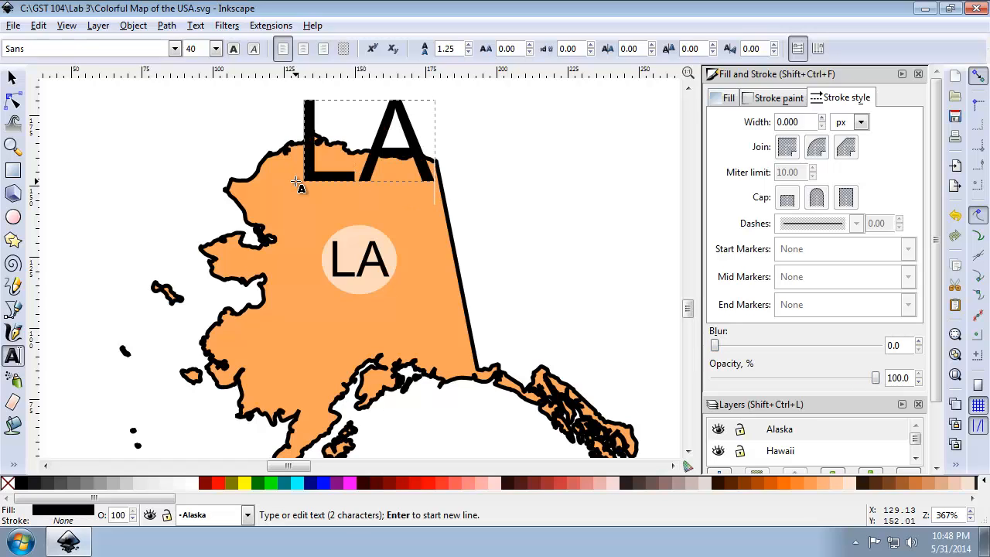
Change the font of the large LA text to Arial.
left_click(194, 26)
left_click(206, 49)
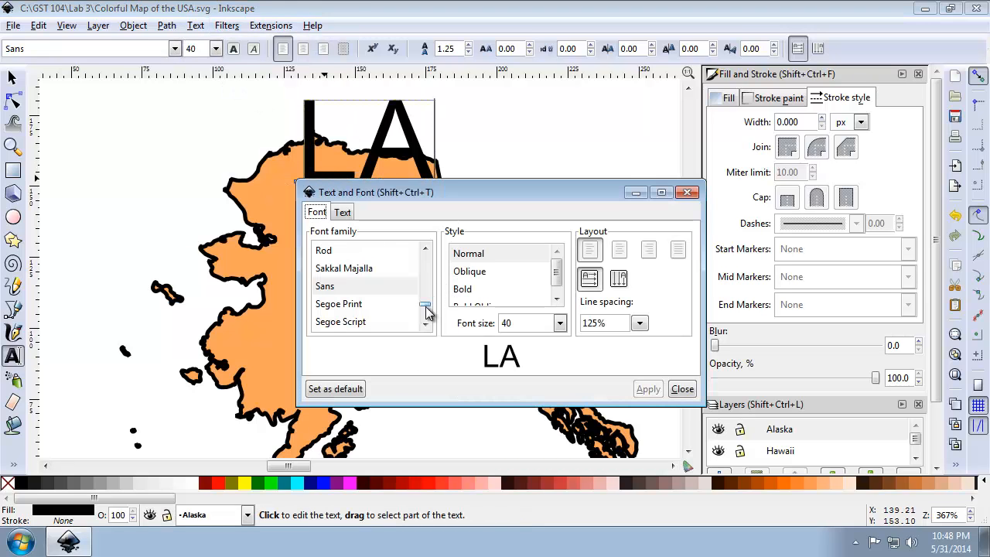
left_click_drag(427, 307, 428, 250)
scroll(429, 306, "down", 3)
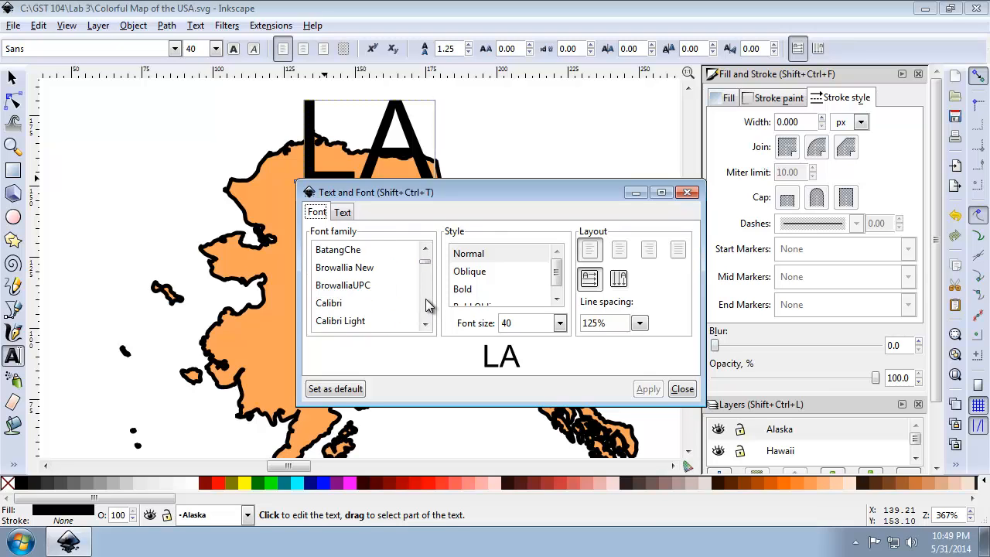
scroll(429, 305, "down", 2)
scroll(429, 301, "up", 5)
scroll(412, 298, "down", 1)
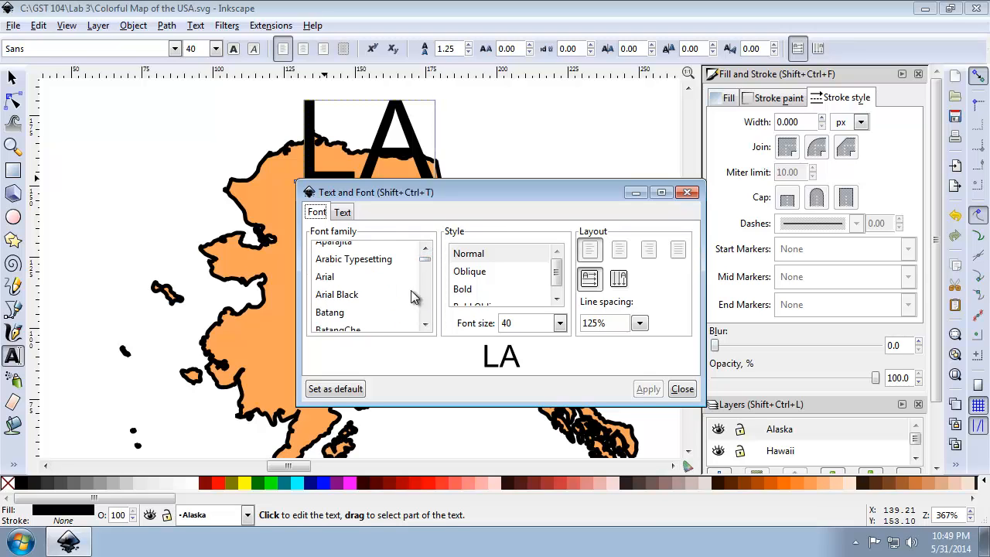
left_click(352, 278)
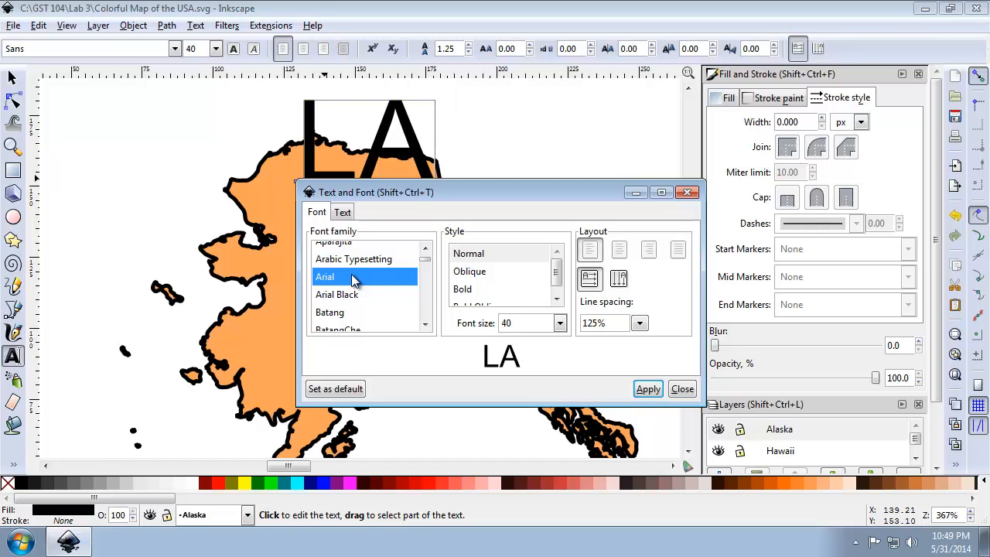
left_click(646, 391)
left_click(673, 391)
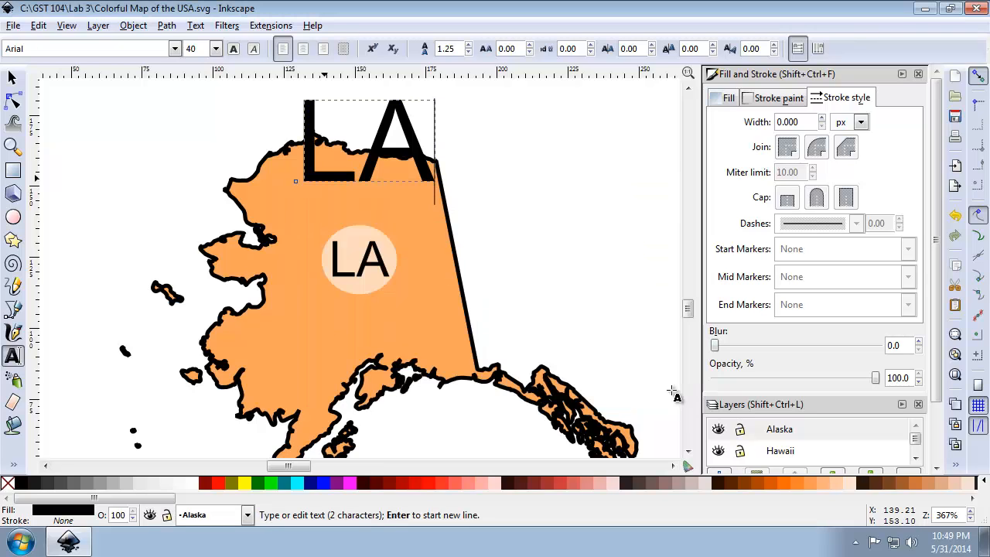
Nudge the copied label in central Alaska slightly and ungroup it into its circle and LA lettering.
left_click(12, 78)
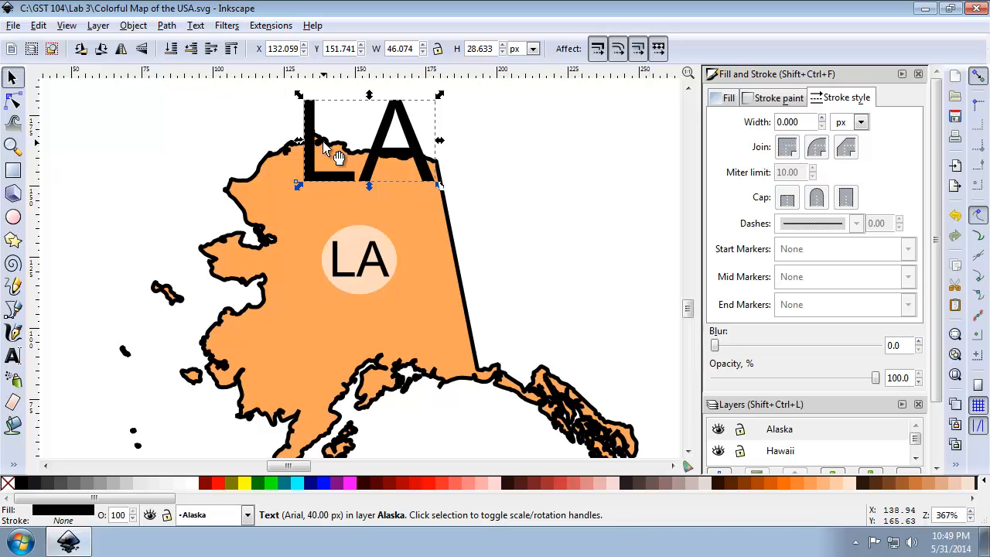
left_click(354, 277)
mouse_move(375, 268)
left_mouse_down()
mouse_move(357, 264)
mouse_move(371, 265)
left_mouse_up()
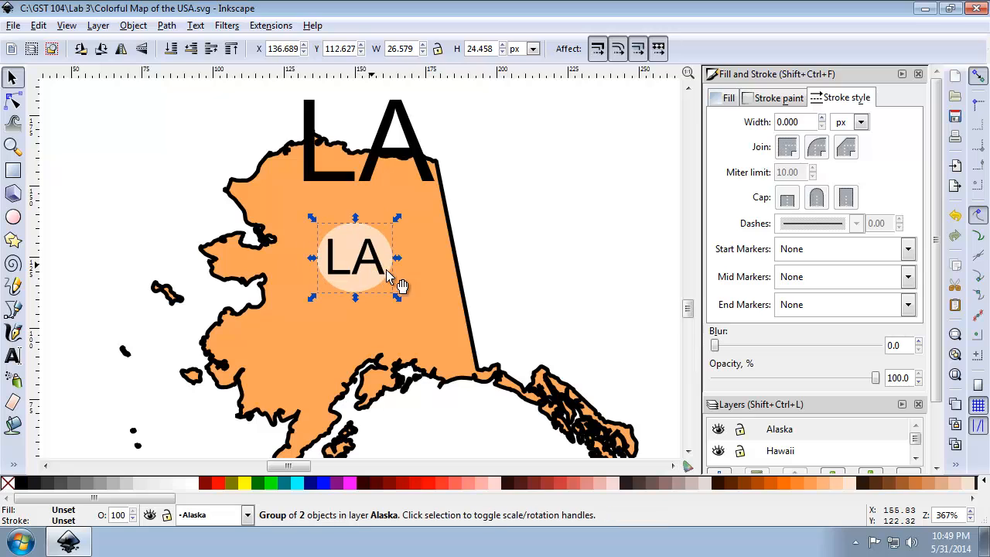
left_click(957, 464)
left_click(880, 341)
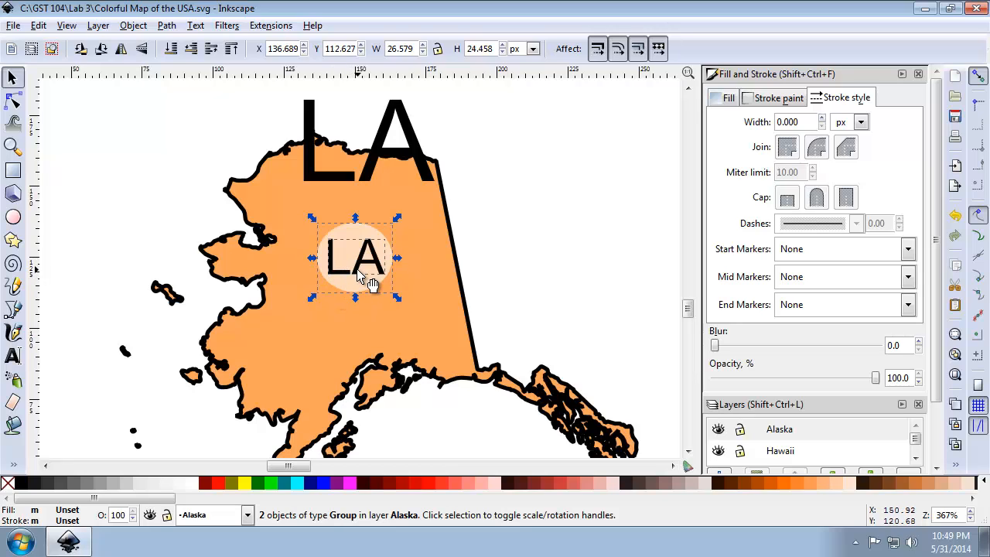
left_click(482, 257)
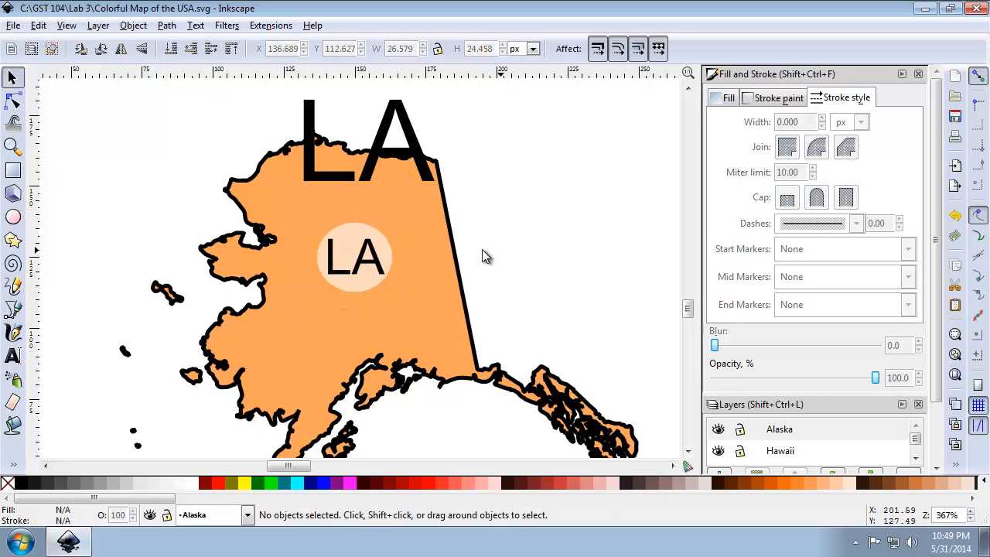
Align the bottom and left edges of the copied LA lettering and the large LA text to each other.
left_click(377, 266)
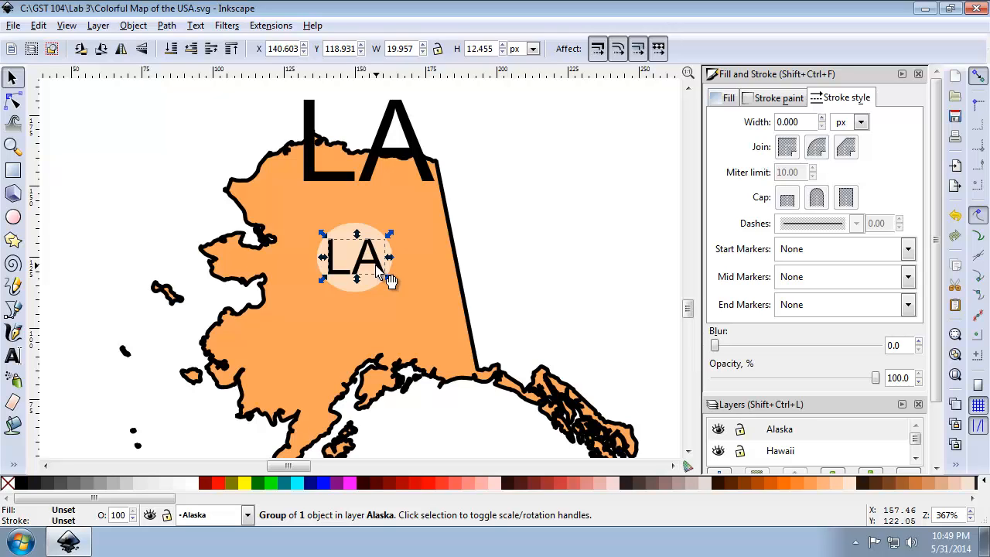
left_click(379, 184, "shift")
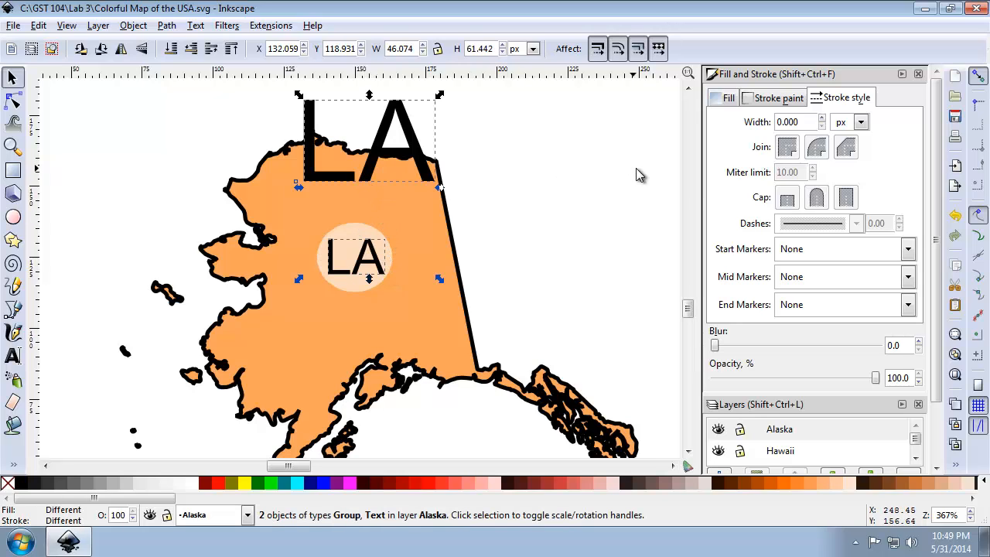
left_click(956, 464)
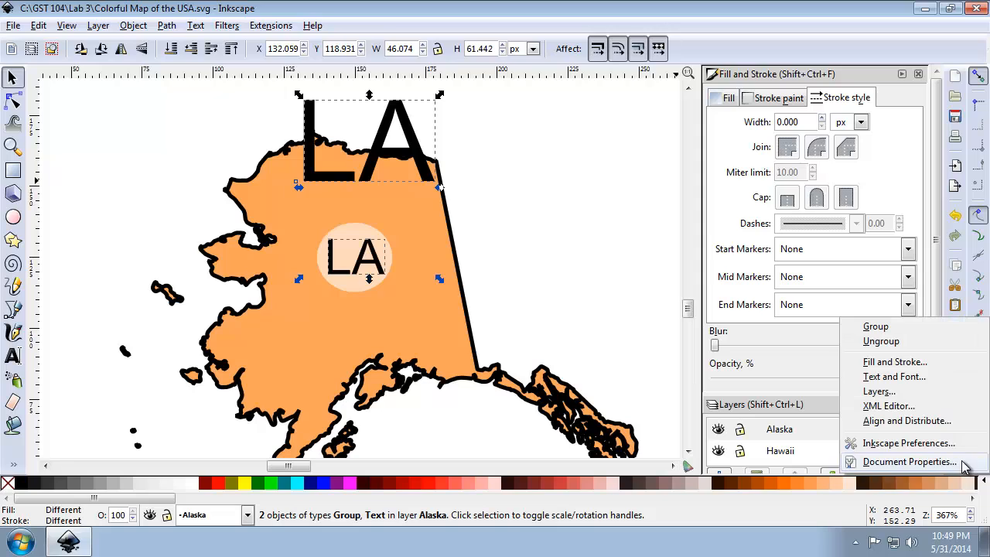
left_click(938, 422)
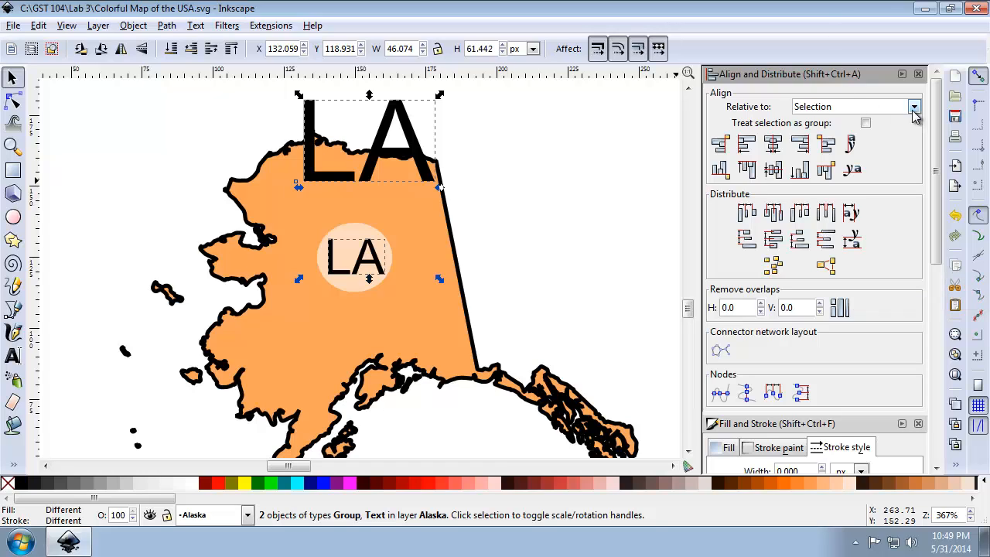
left_click(800, 172)
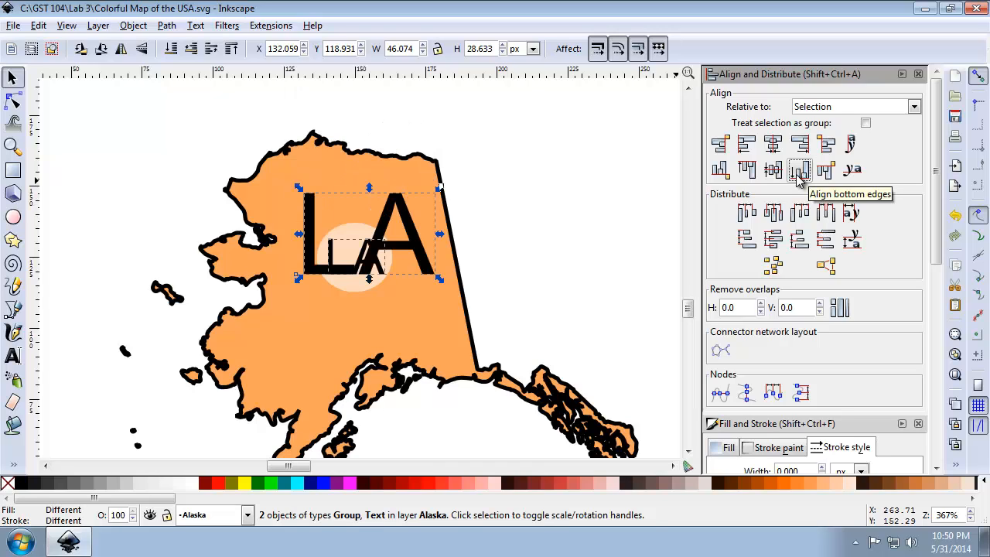
left_click(746, 147)
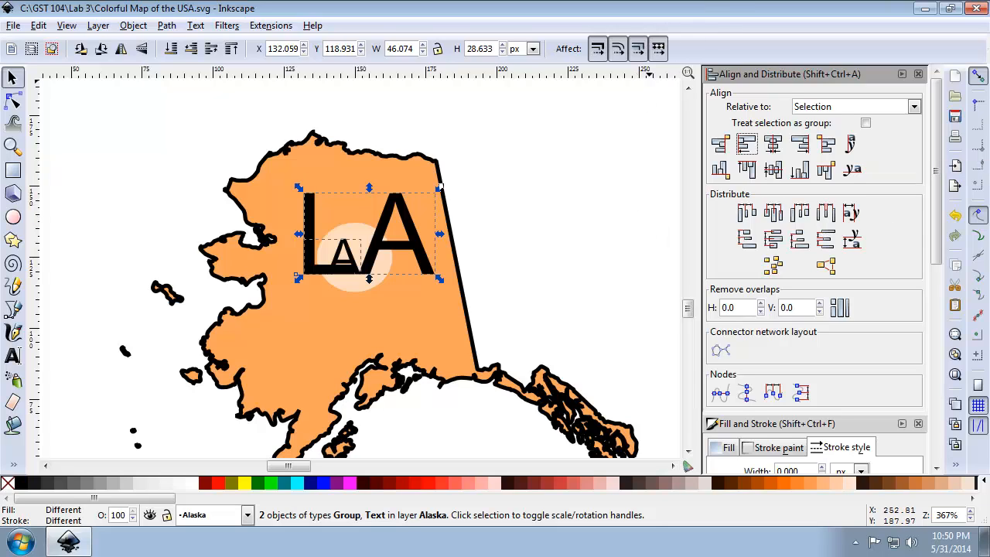
Scale the large LA text down proportionally to match the copied lettering, about 19.9 px wide and 12.4 px high.
left_click(482, 203)
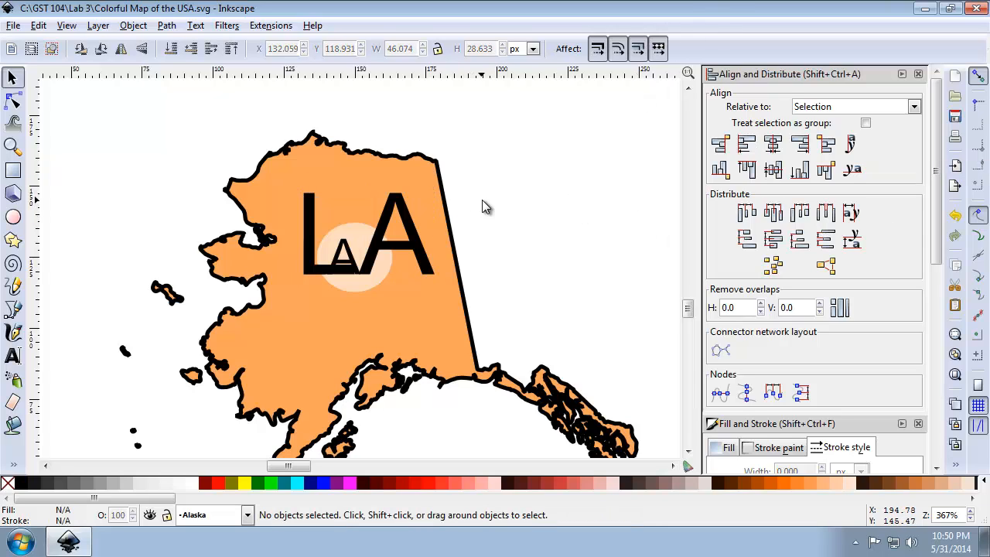
left_click(410, 217)
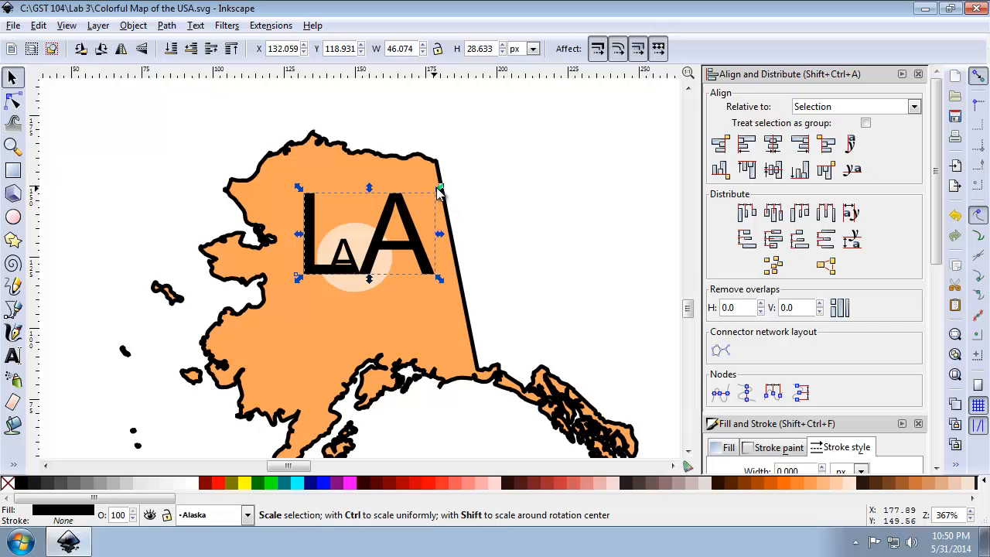
key("ctrl")
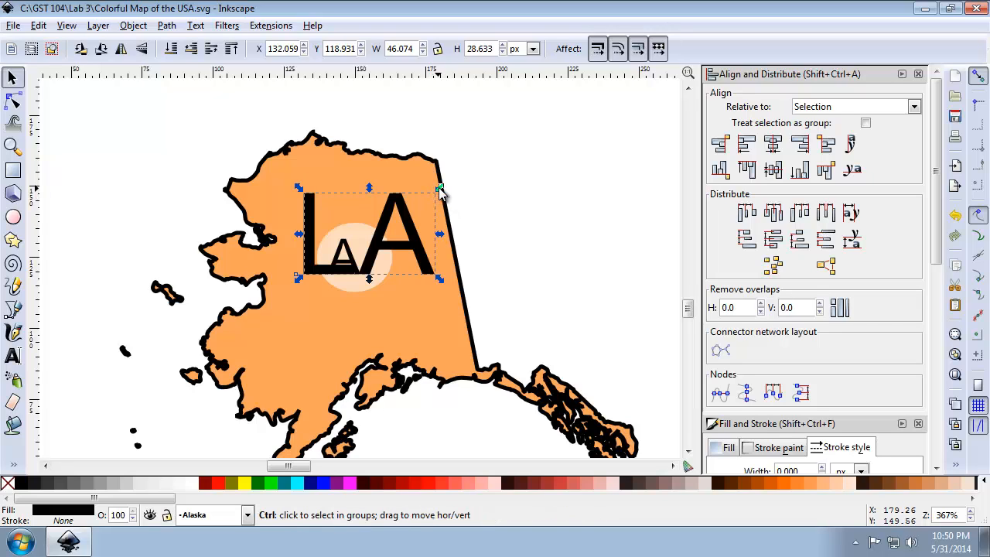
left_click_drag(439, 192, 364, 229)
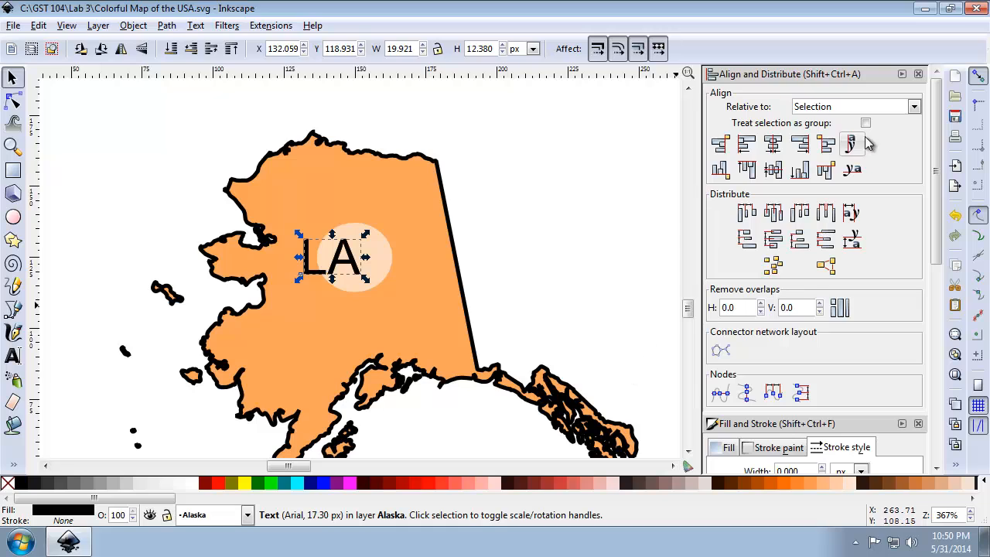
Set the font size of the new LA text to 18.
left_click(199, 26)
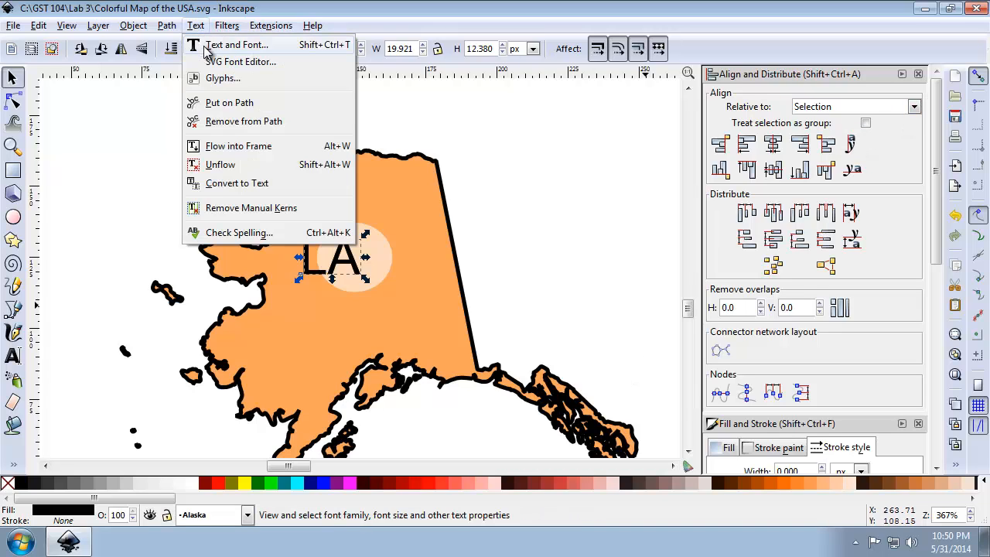
left_click(205, 41)
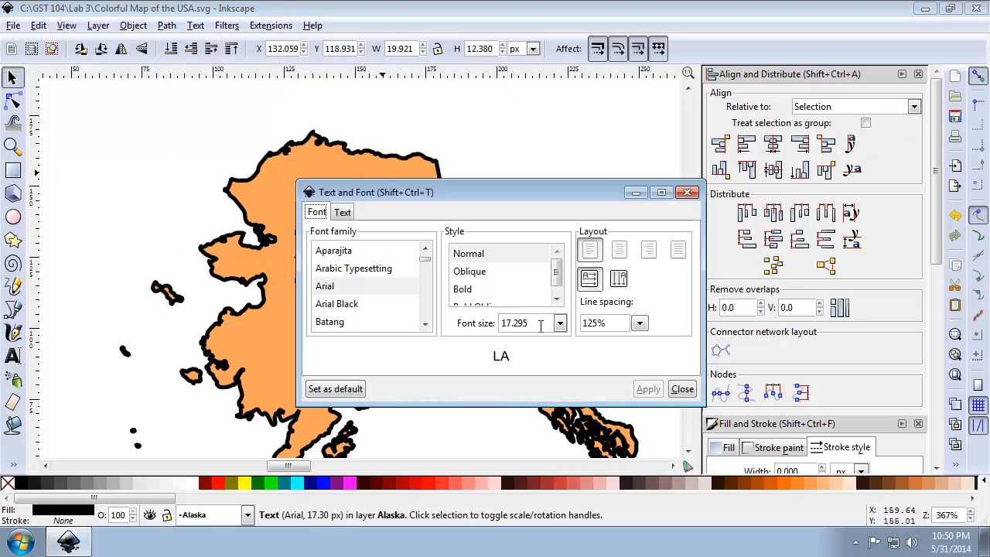
left_click_drag(545, 323, 460, 325)
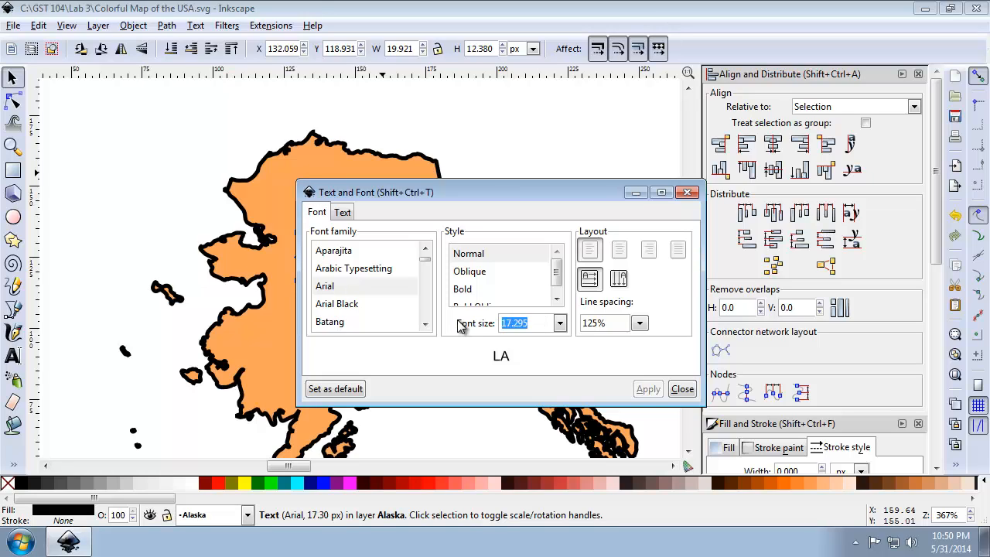
type("18")
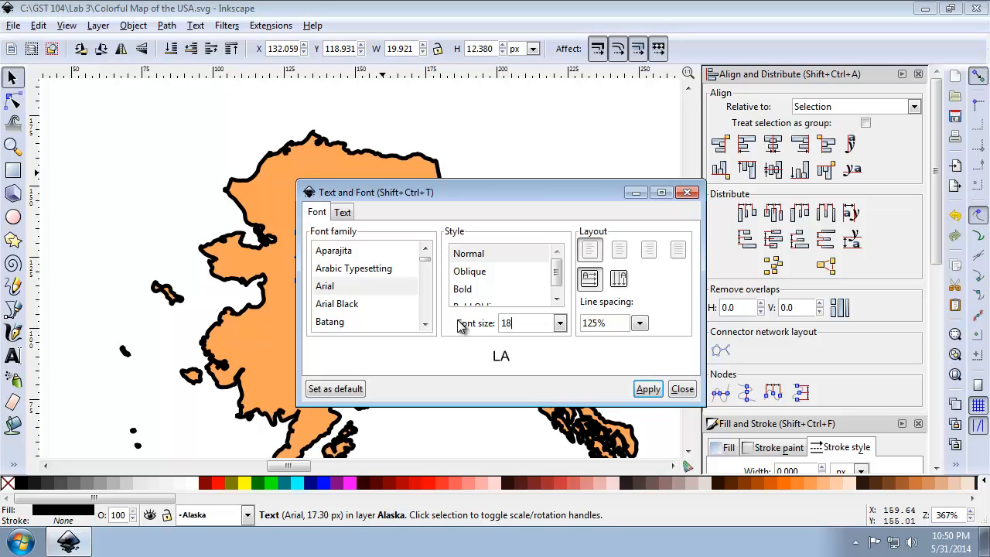
left_click(648, 390)
left_click(682, 389)
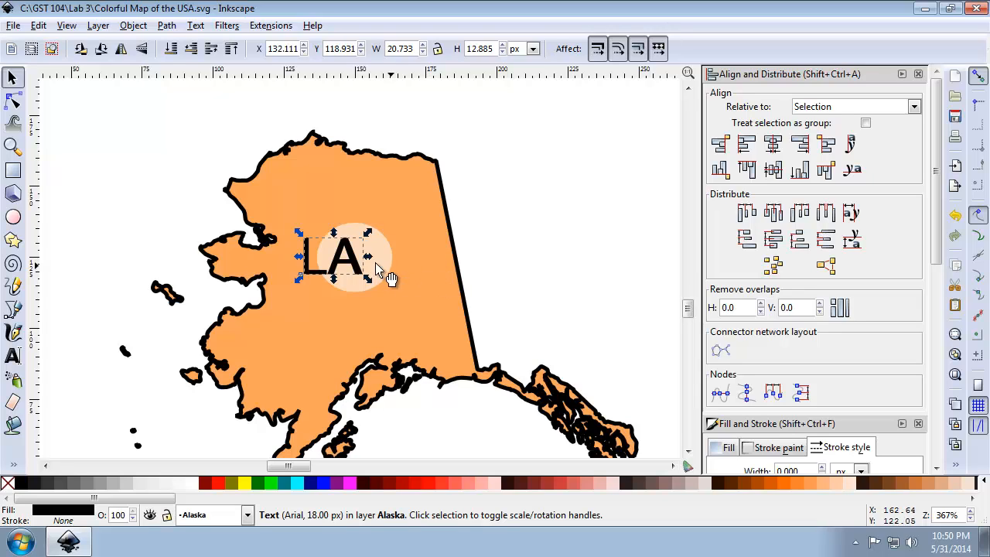
Move the new LA text off Alaska to the blank area east of it and delete the old copied lettering.
left_click_drag(362, 263, 535, 214)
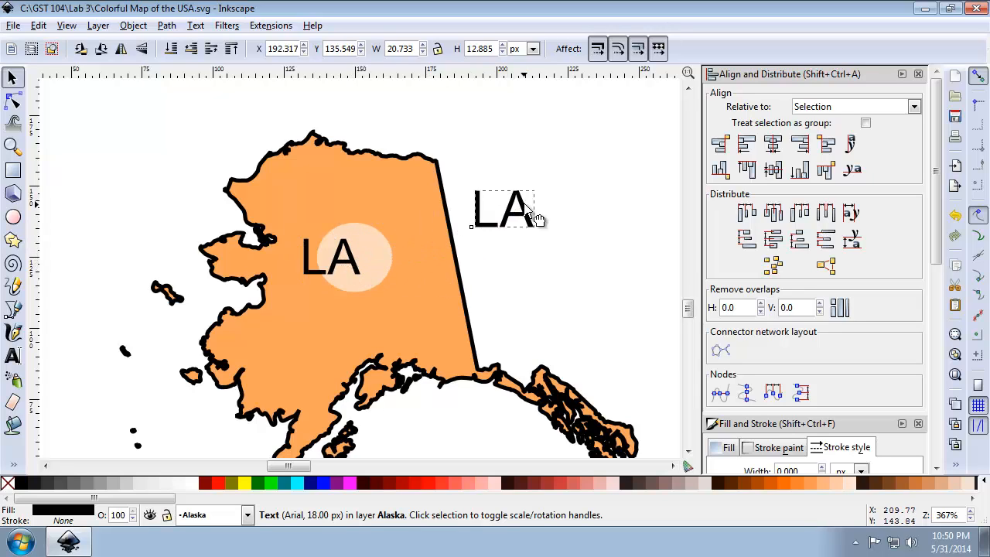
left_click(321, 267)
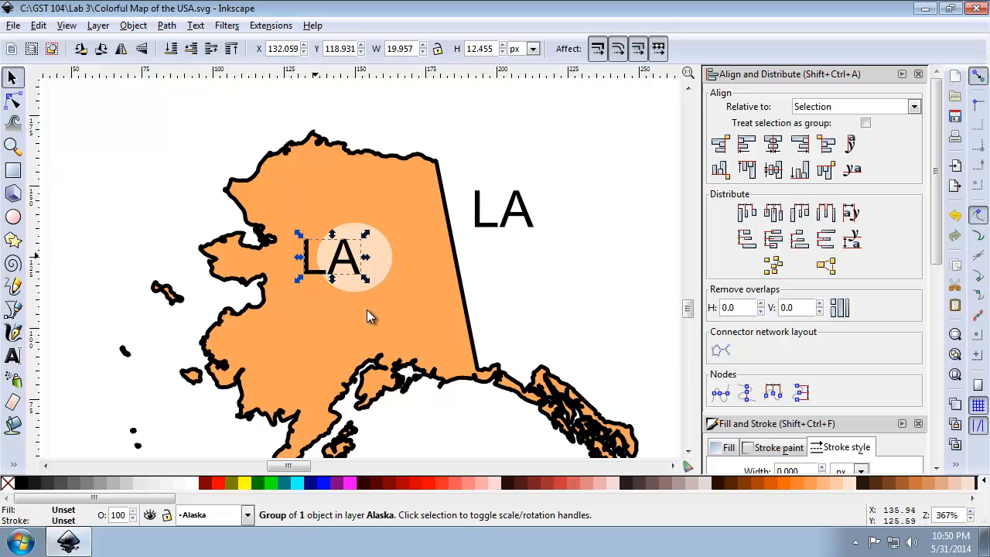
key("Delete")
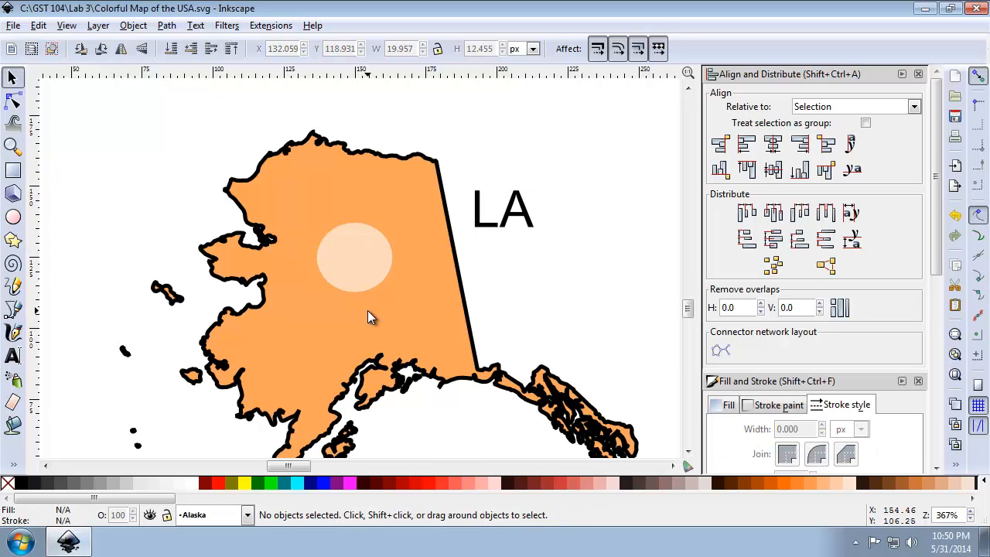
Center the LA text and the pale circle on each other both horizontally and vertically.
left_click(510, 219)
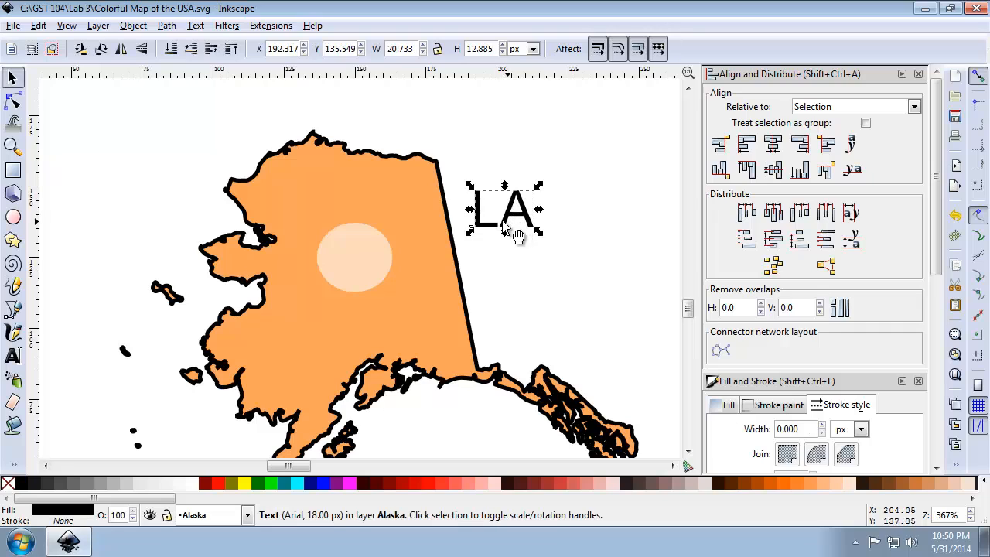
left_click(358, 258, "shift")
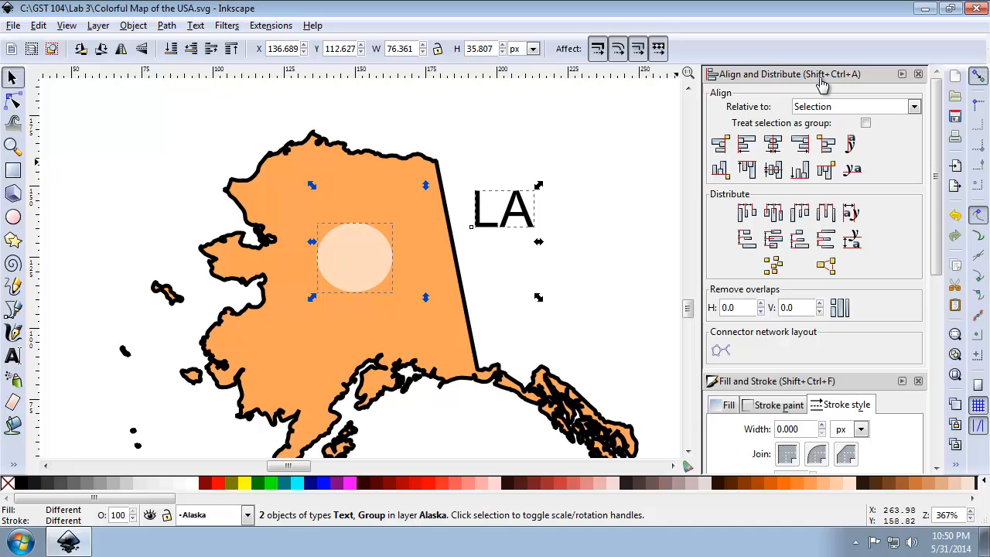
left_click(774, 146)
left_click(776, 171)
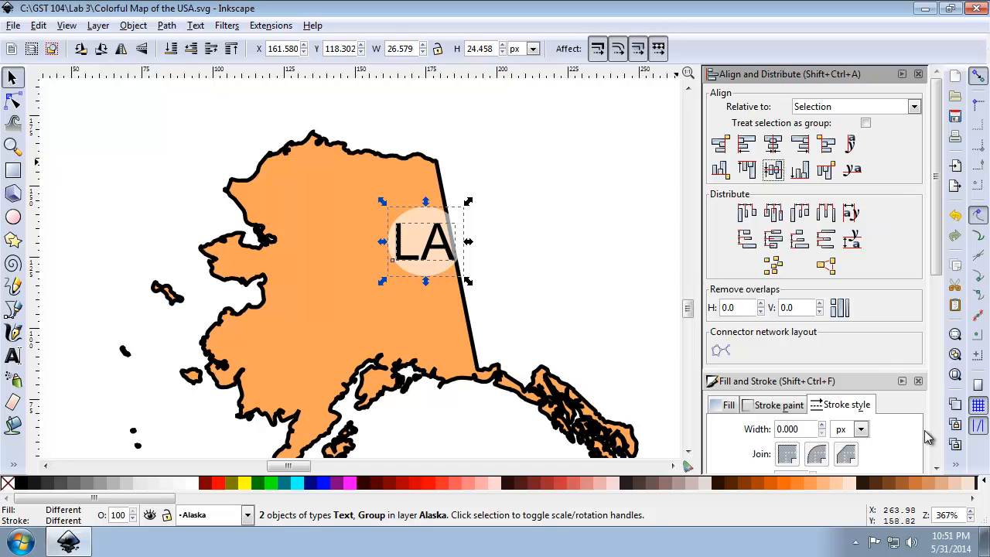
Group the LA text with the circle and move the label back to central Alaska.
left_click(956, 464)
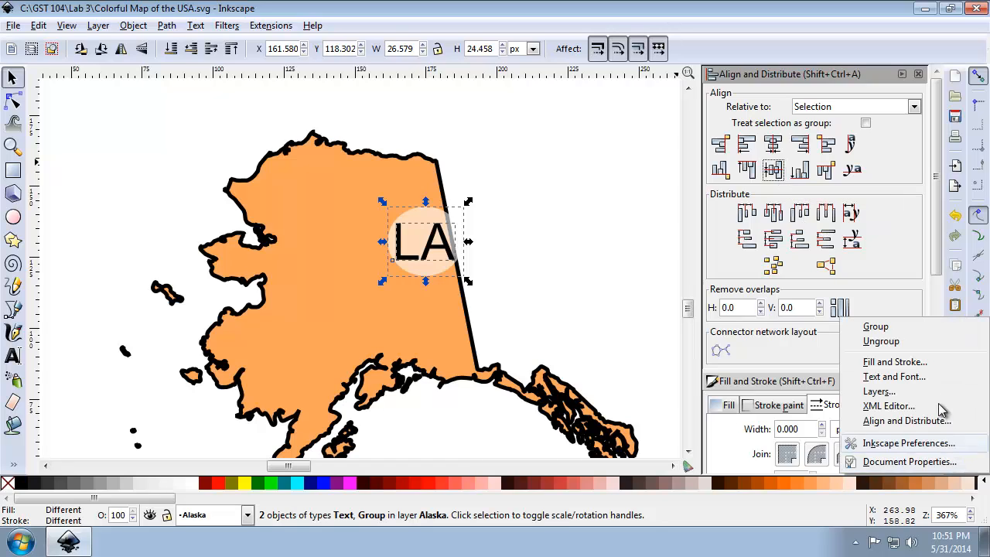
left_click(918, 330)
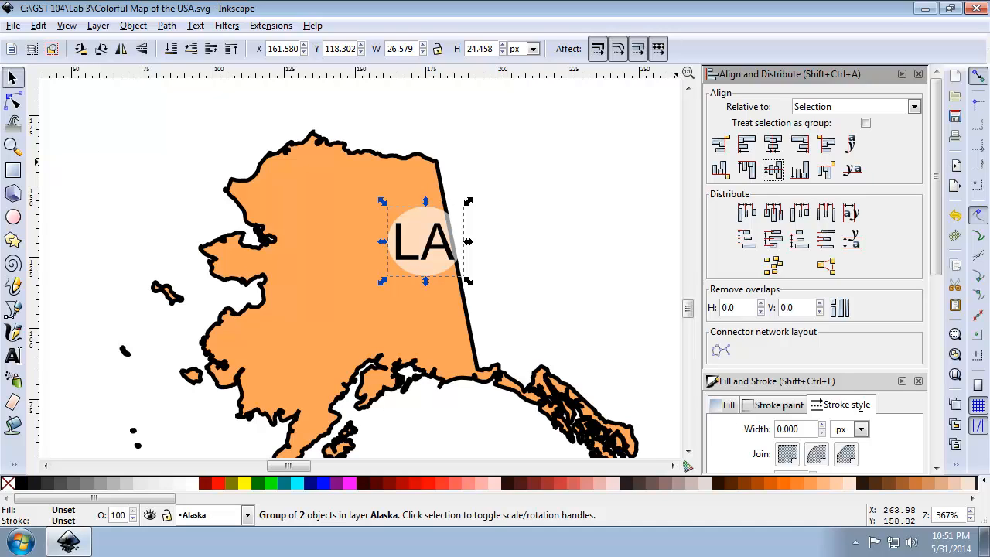
left_click_drag(435, 262, 356, 283)
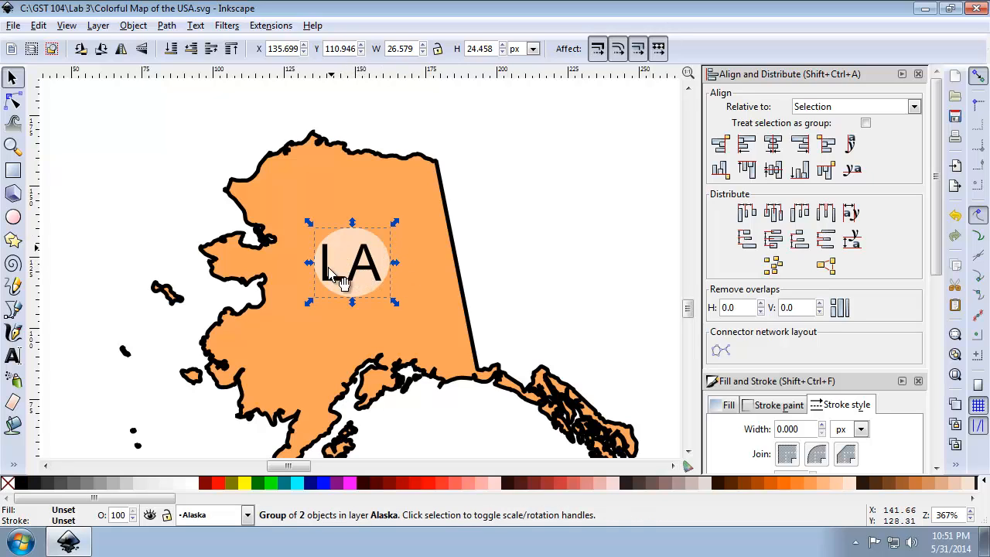
Ungroup the label in central Alaska into separate text and circle, and clear the selection.
right_click(958, 471)
left_click(924, 342)
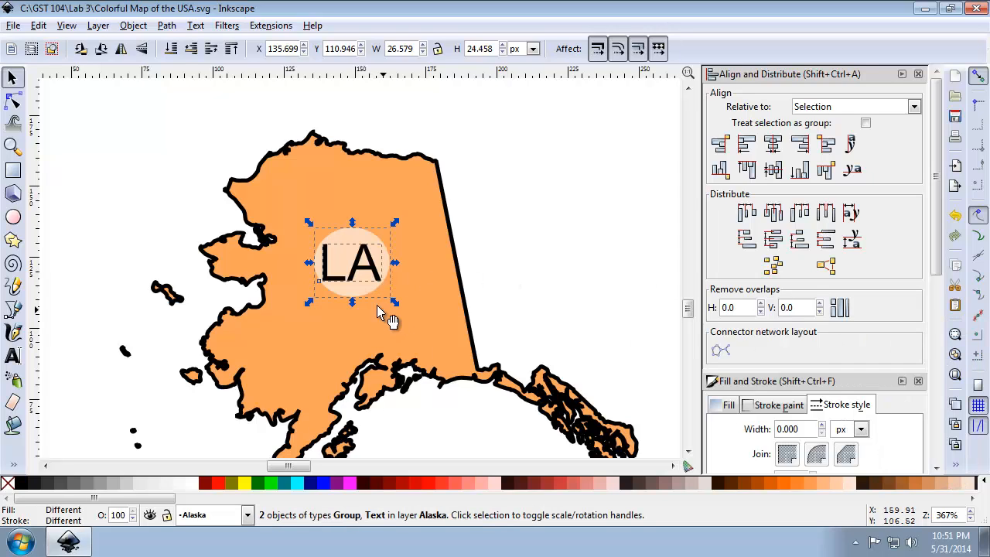
left_click(519, 248)
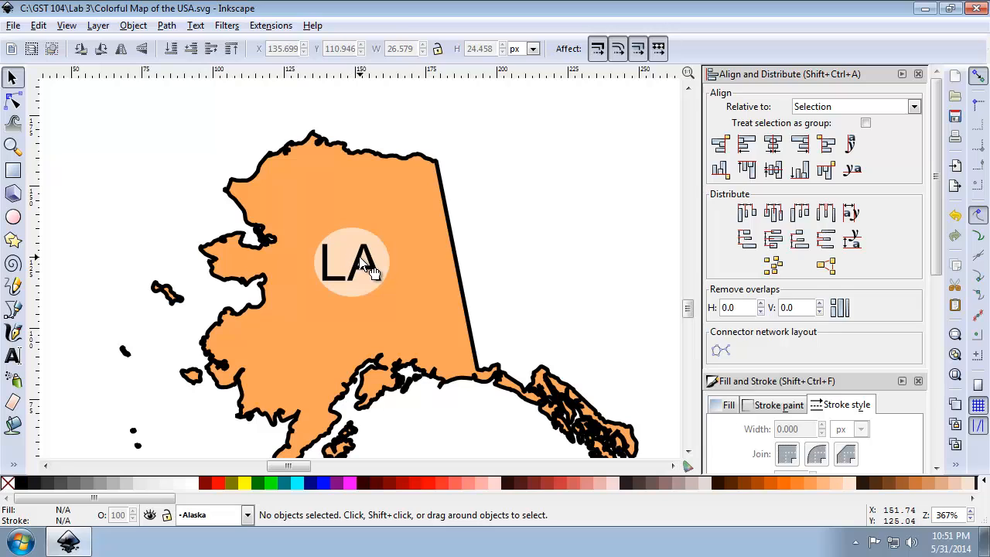
Replace the LA text in central Alaska with AK.
left_click(361, 271)
double_click(367, 275)
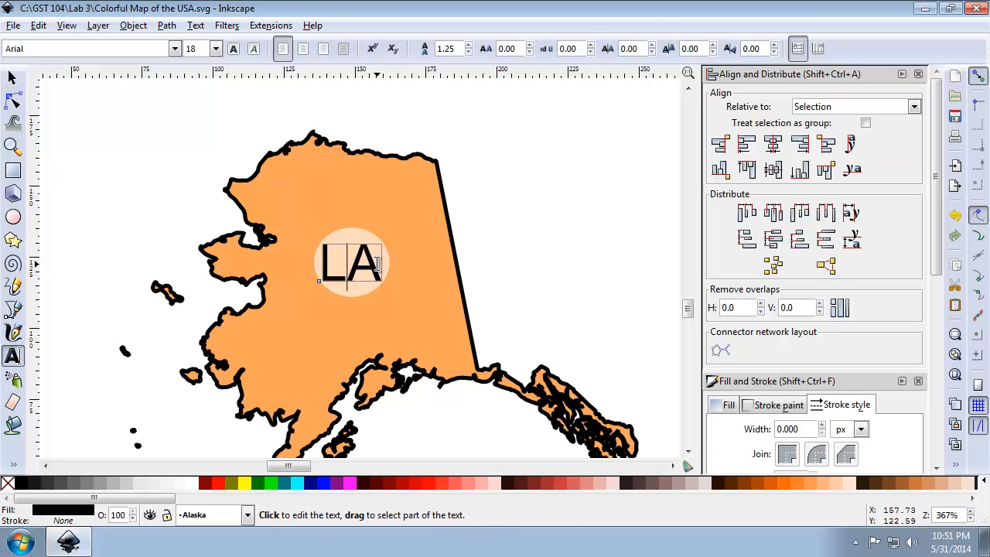
left_click_drag(367, 262, 328, 266)
type("AK")
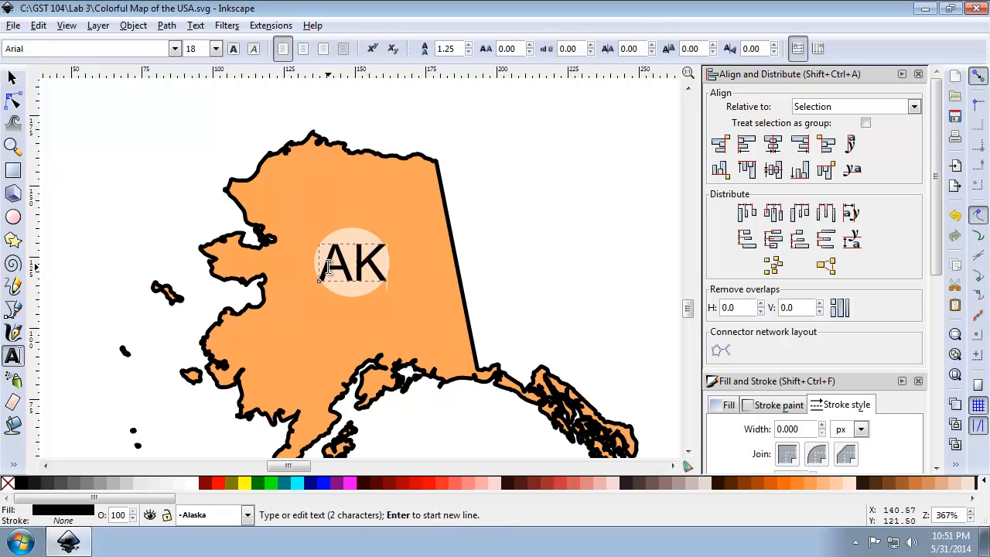
left_click(532, 248)
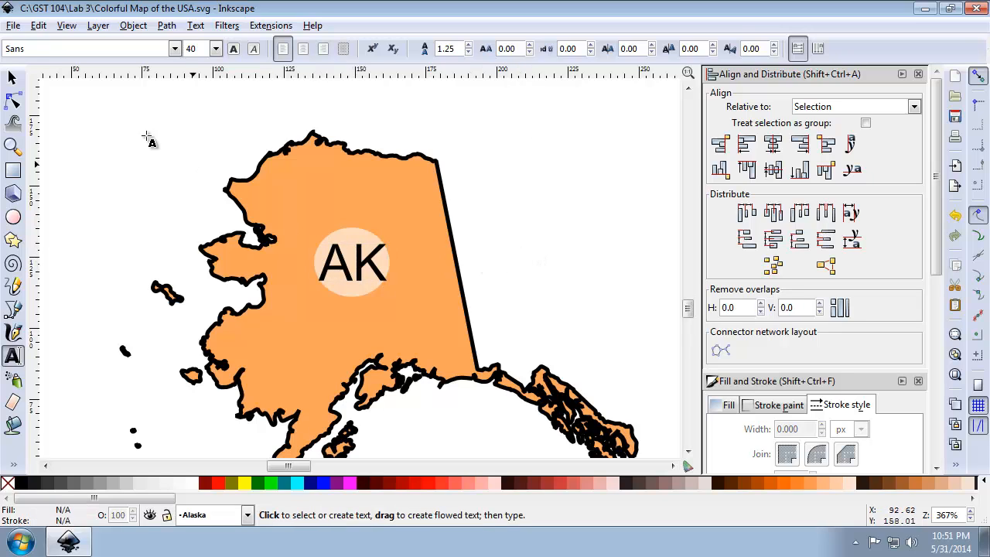
Scale the pale circle behind AK around its center into an oval about 33.7 px wide and 23.9 px high.
left_click(12, 77)
left_click(379, 260)
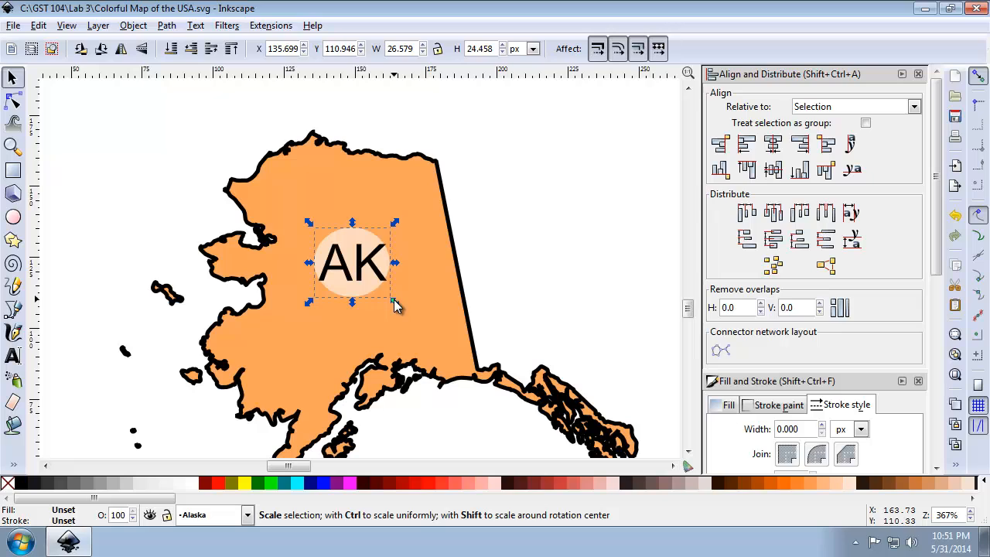
key("shift")
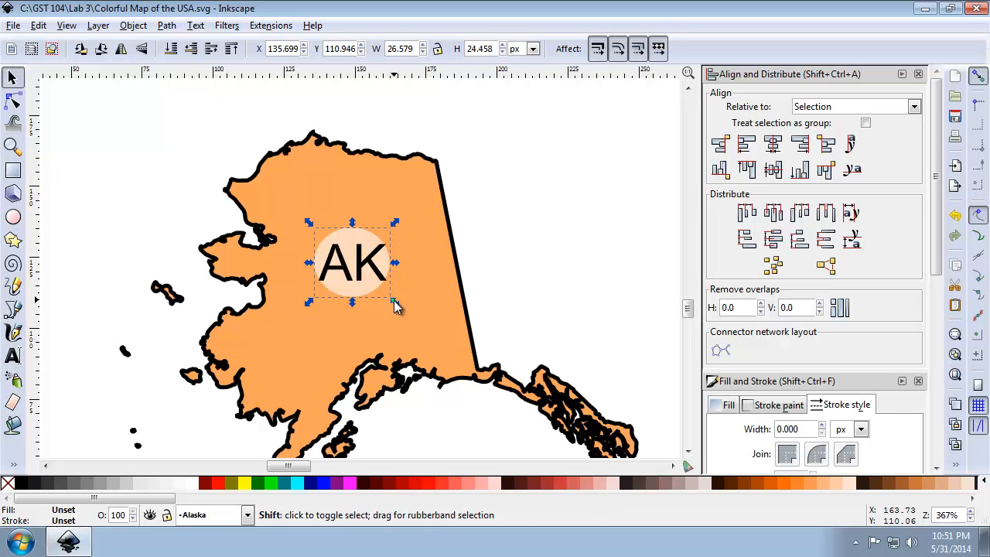
left_click_drag(397, 303, 403, 302)
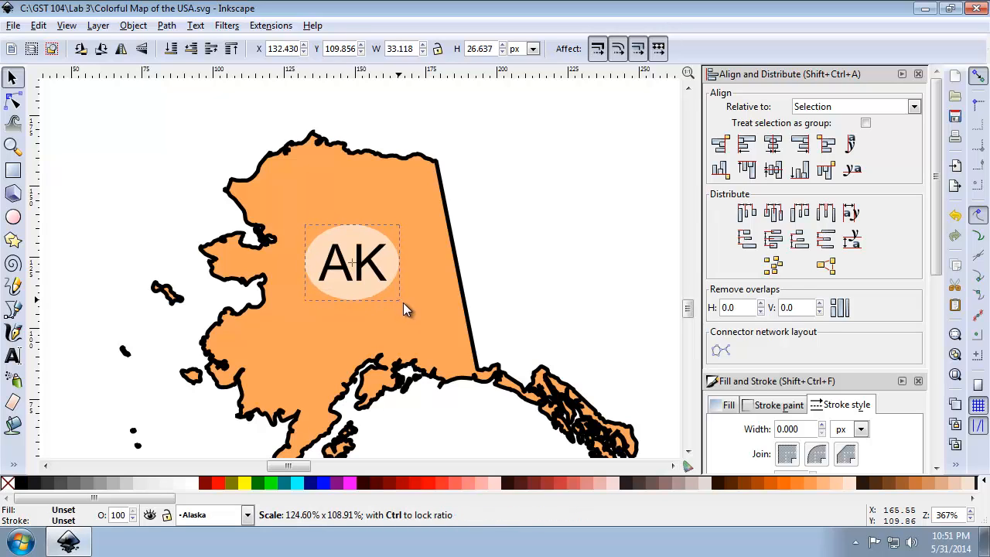
left_click_drag(406, 302, 402, 299)
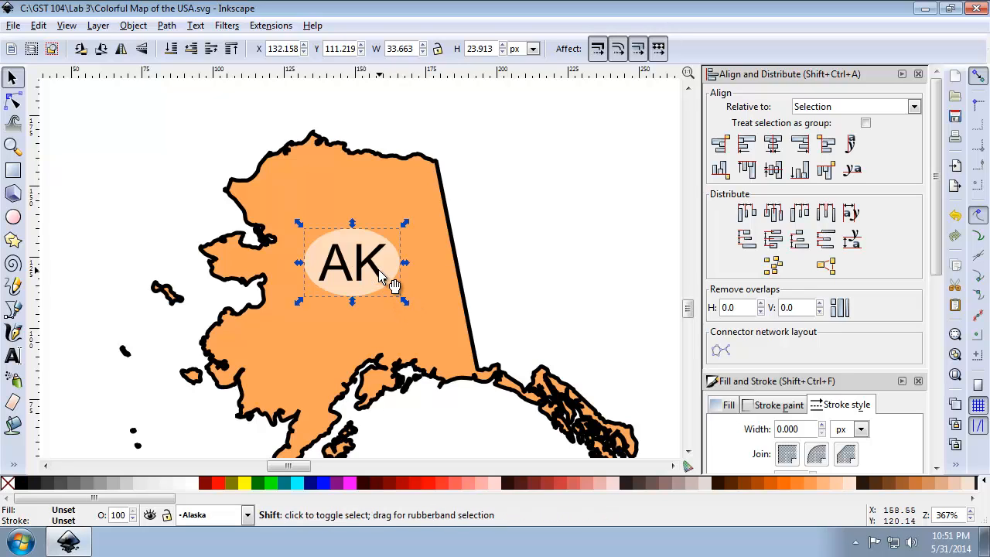
Group the AK text with its pale oval and clear the selection.
left_click(379, 271, "shift")
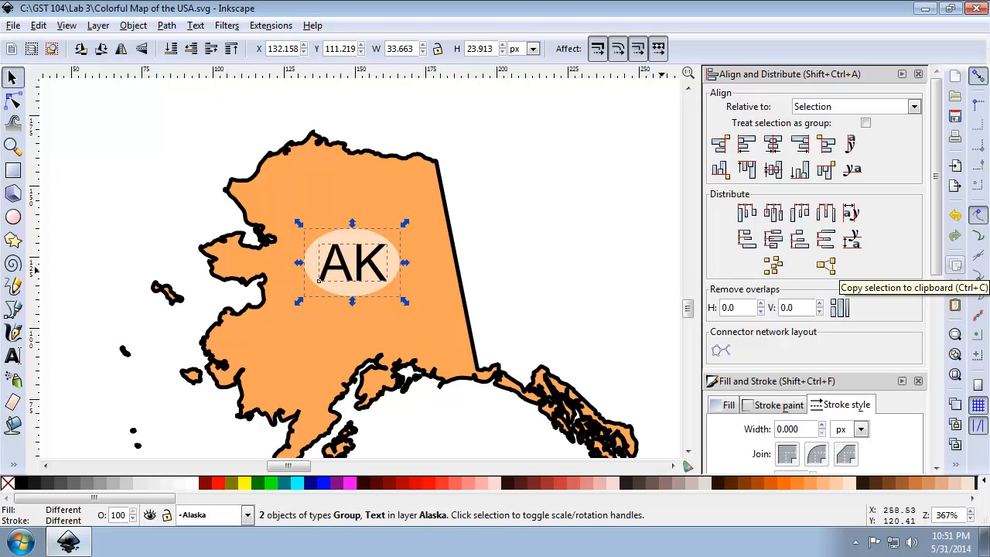
left_click(956, 464)
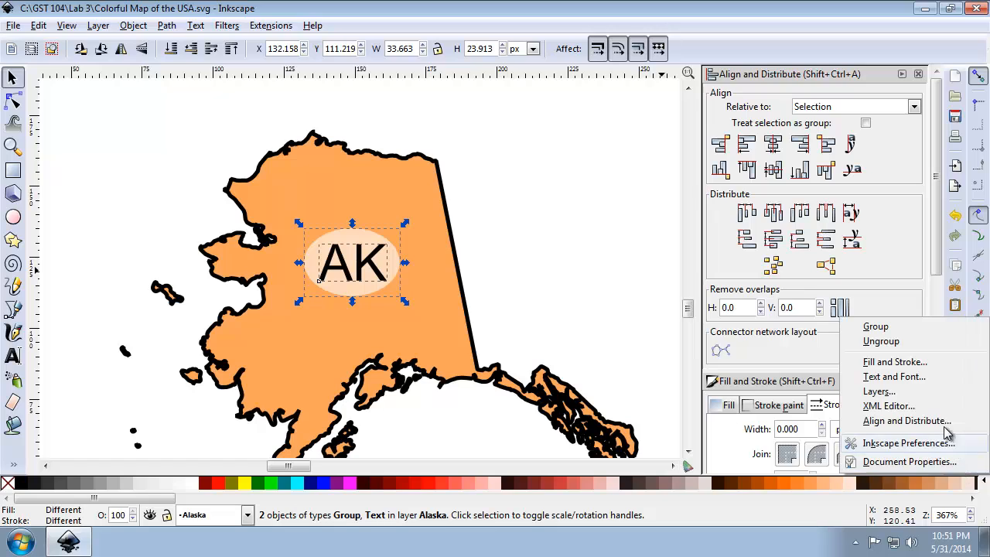
left_click(915, 328)
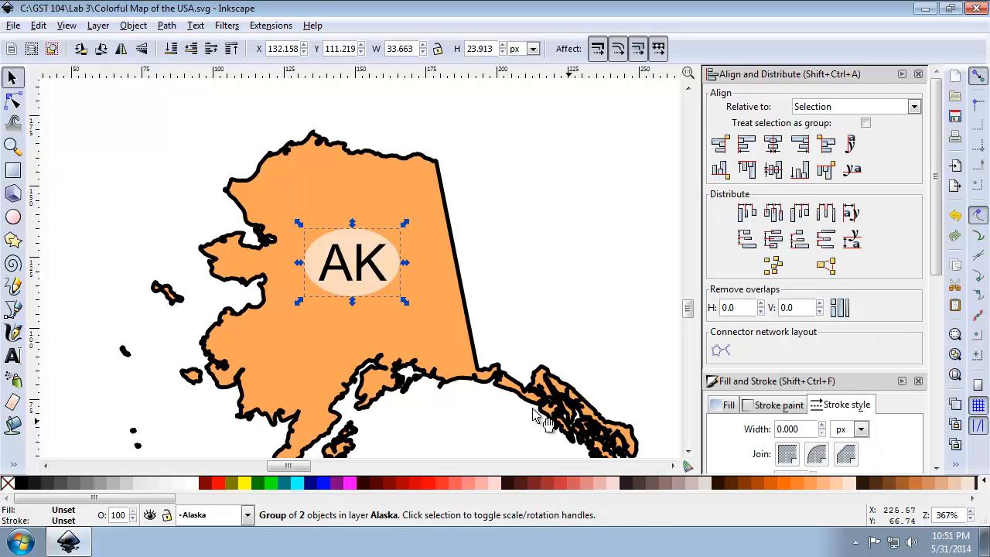
left_click(532, 251)
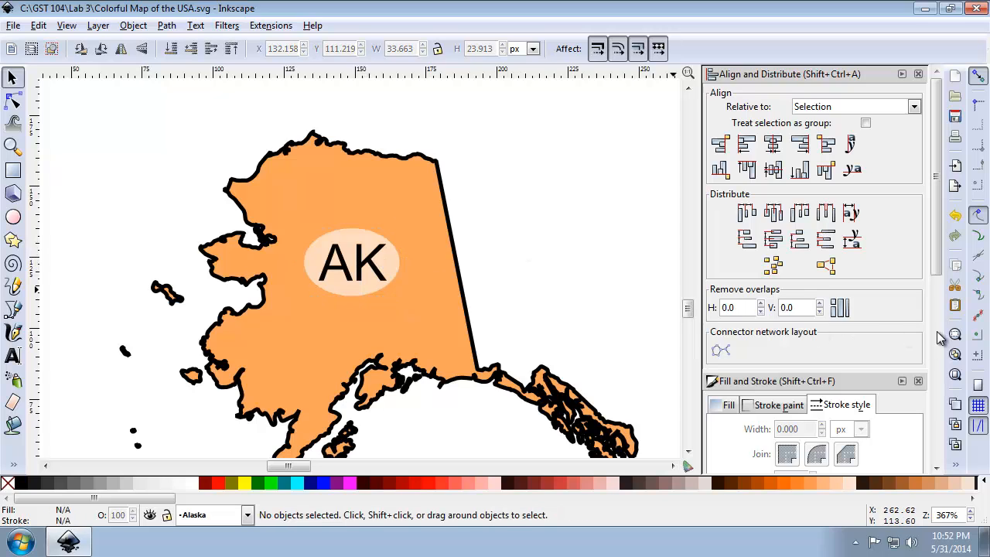
Move the AK label straight down about 6.5 px within Alaska and deselect it.
left_click(957, 376)
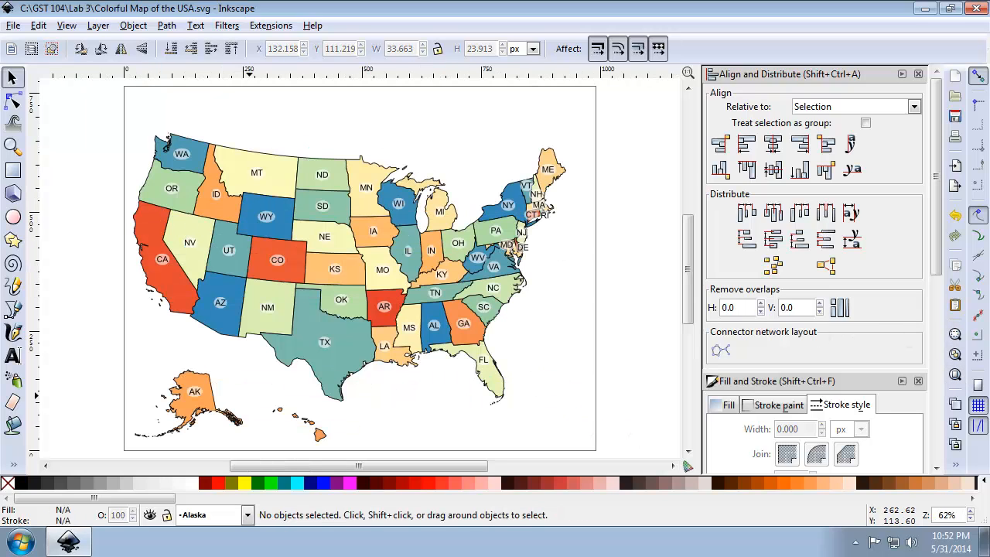
left_click(208, 404)
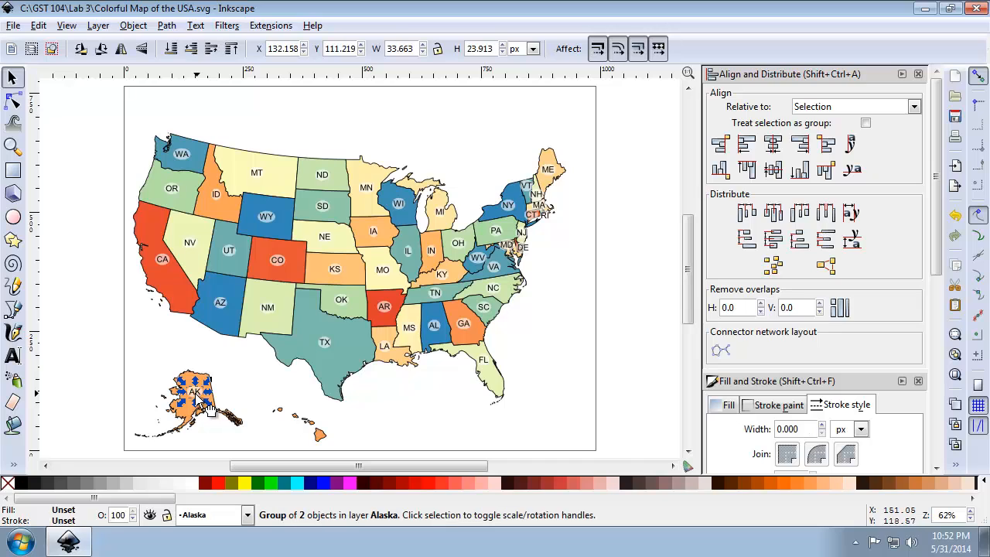
left_click_drag(207, 403, 210, 418)
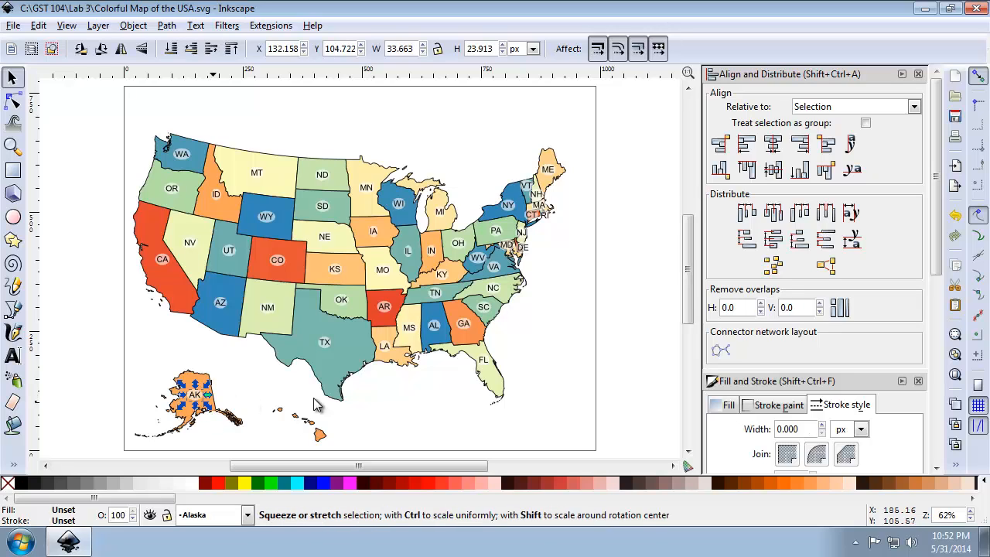
left_click(629, 373)
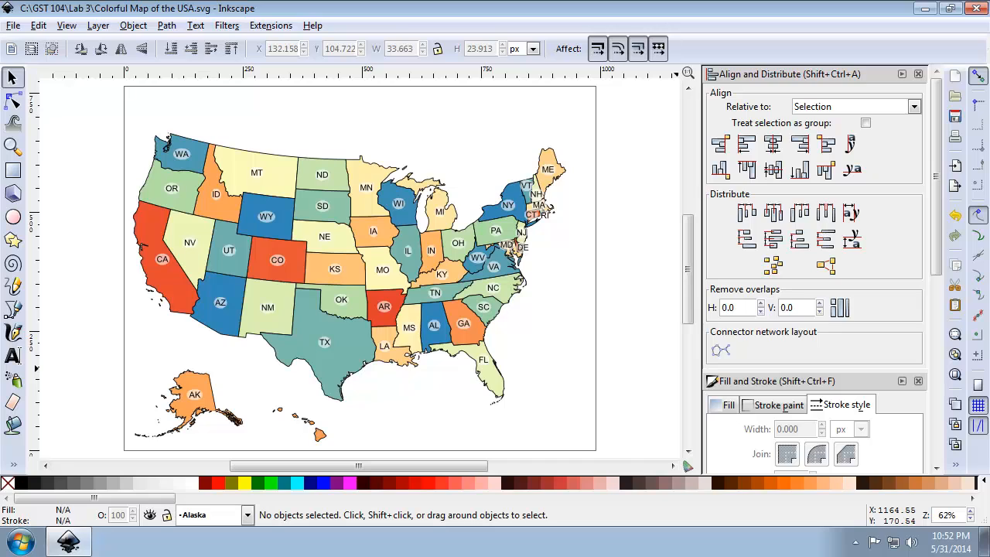
Ungroup the Hawaii artwork four times in a row to separate the islands, HI lettering and circle.
left_click(13, 146)
left_click_drag(266, 404, 342, 454)
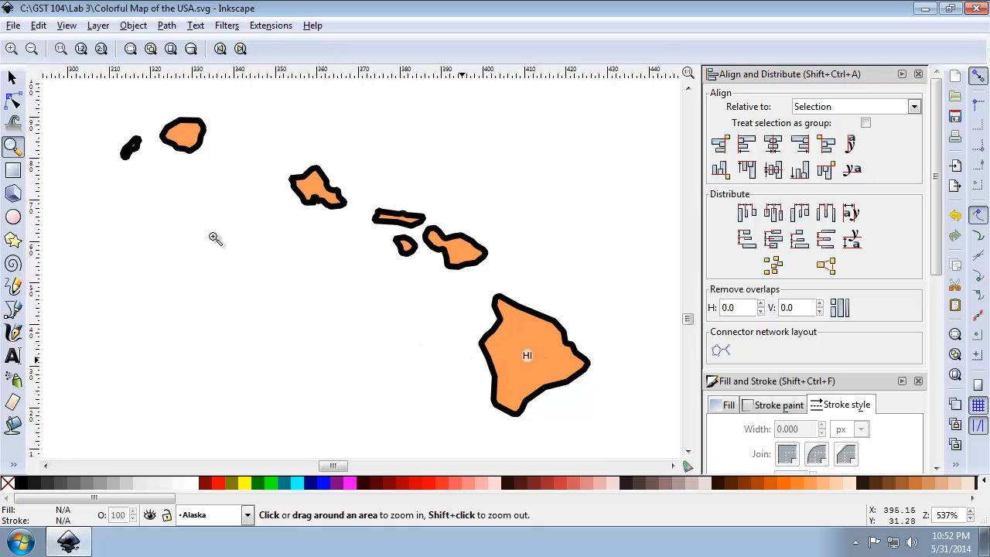
left_click(12, 77)
left_click(505, 354)
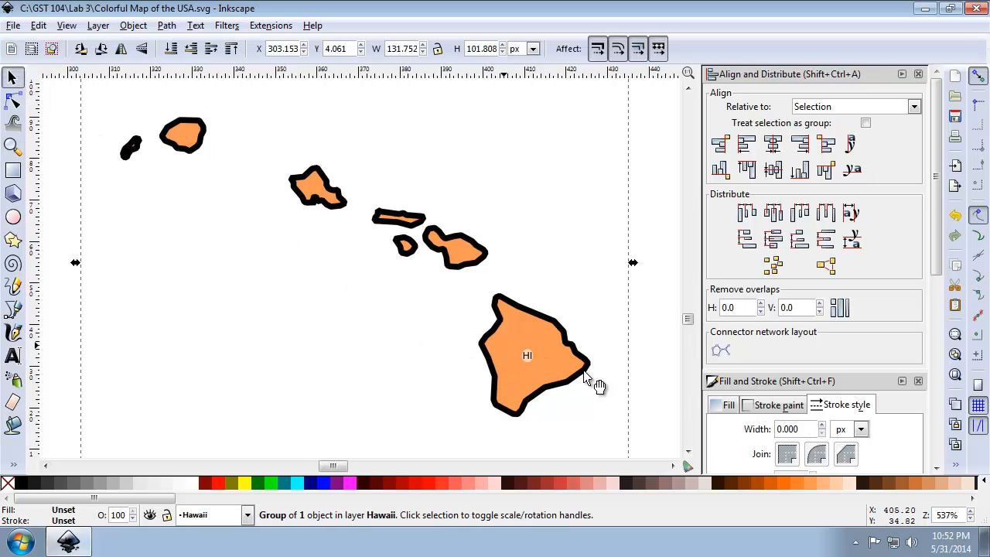
left_click(958, 462)
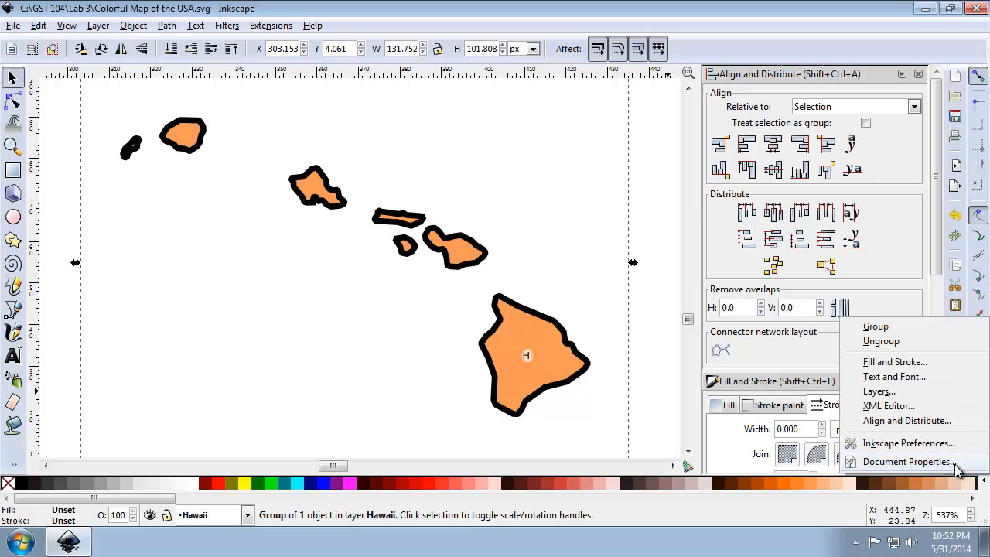
left_click(937, 347)
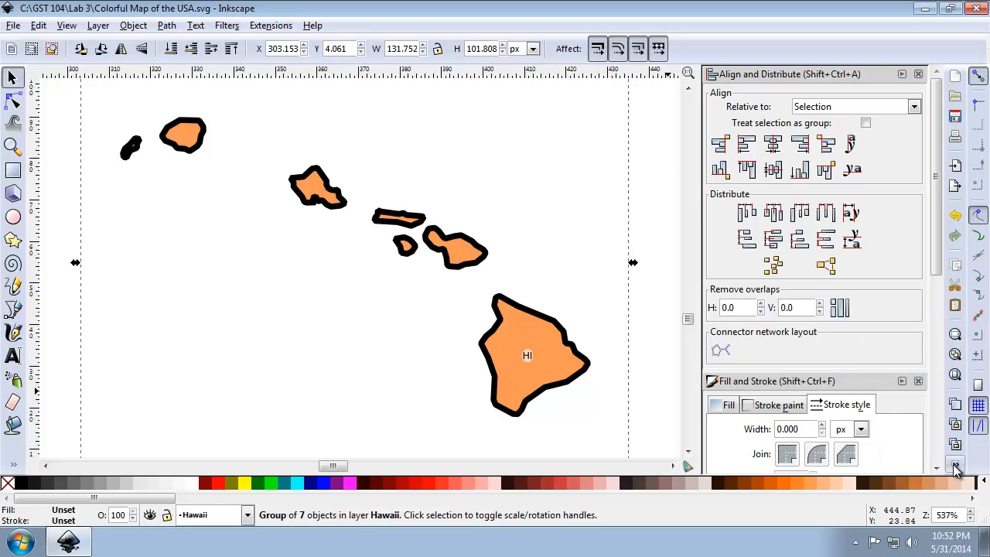
left_click(957, 463)
left_click(944, 340)
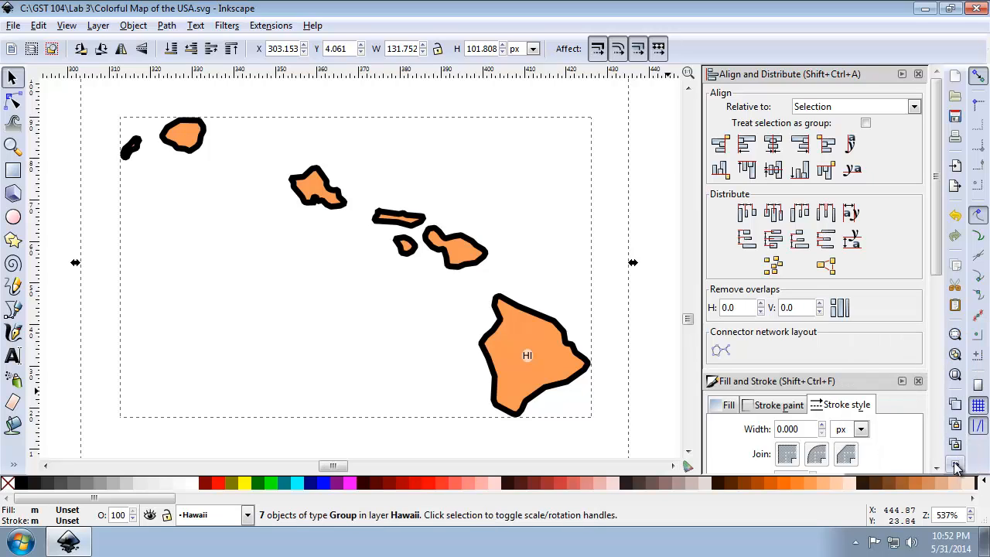
left_click(957, 464)
left_click(943, 342)
left_click(967, 462)
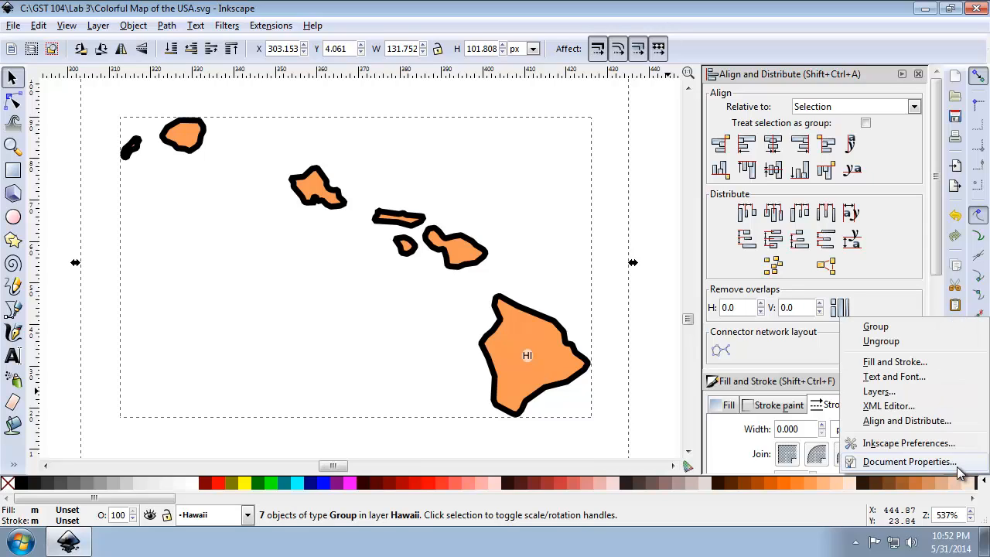
left_click(928, 347)
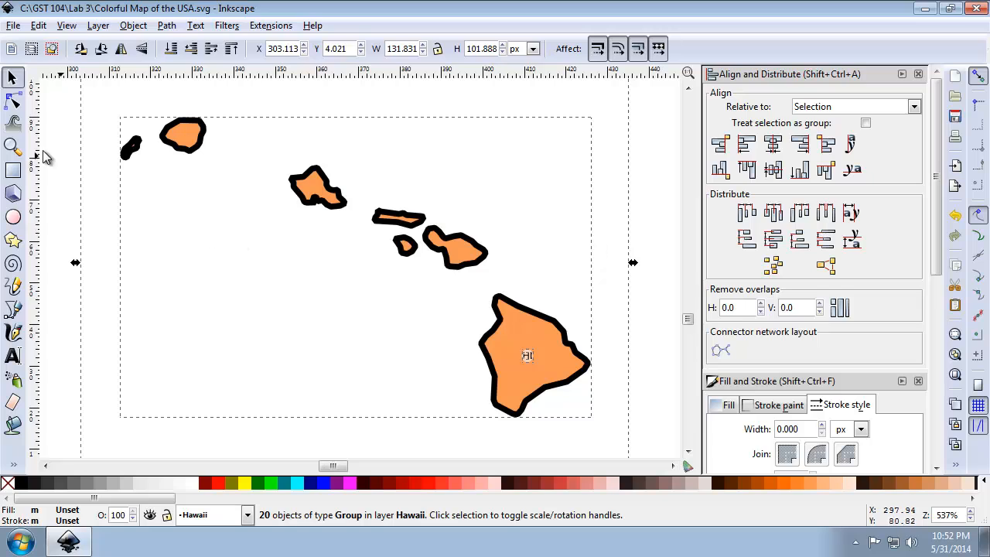
Select only the HI lettering and its pale oval on Hawaii's largest island and group them together.
left_click(12, 146)
left_click_drag(497, 328, 537, 366)
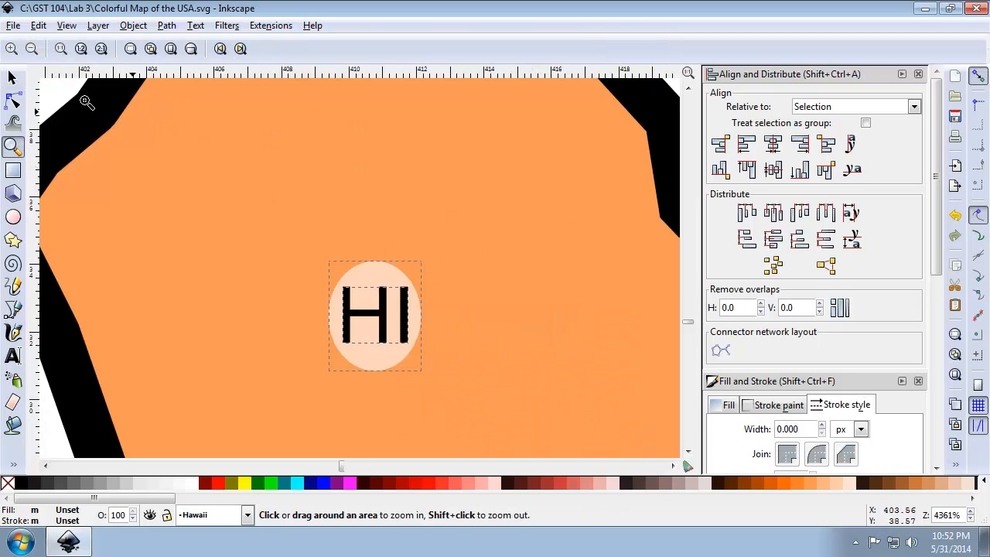
left_click(12, 77)
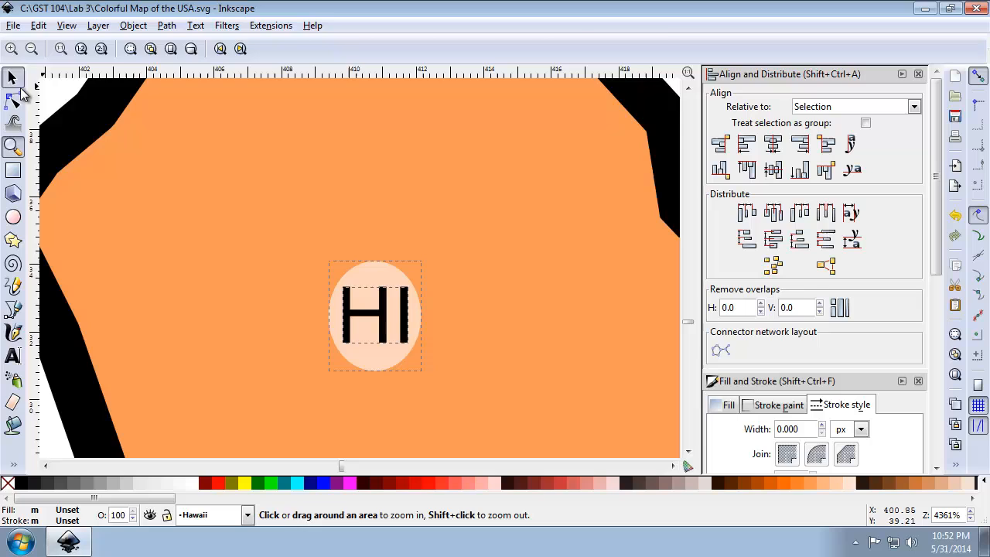
key("Escape")
left_click(369, 272)
left_click(383, 307, "shift")
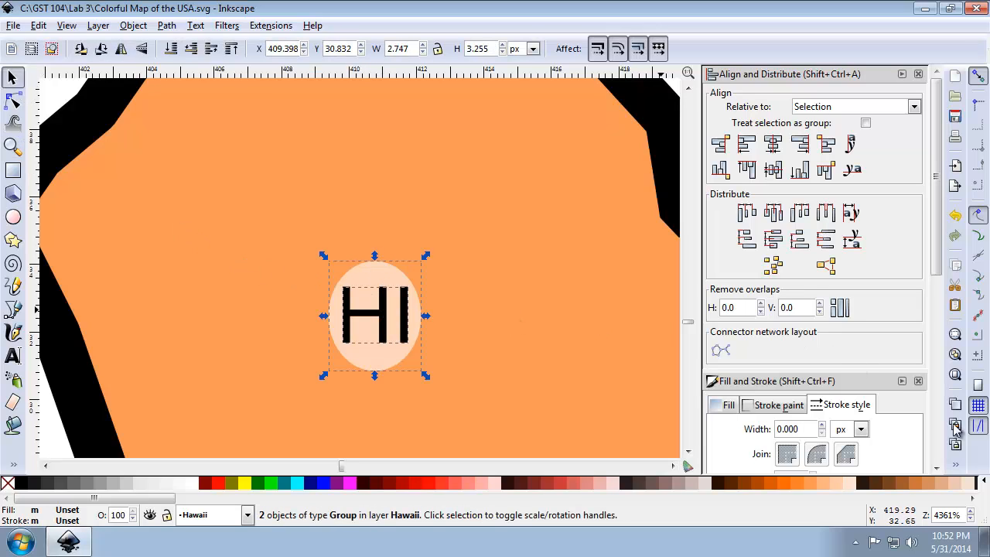
left_click(956, 465)
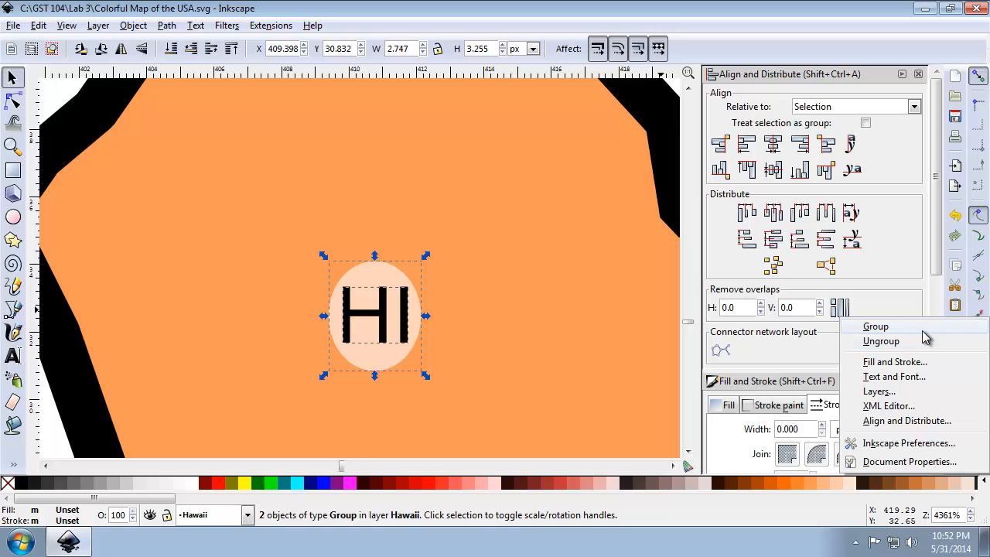
left_click(925, 327)
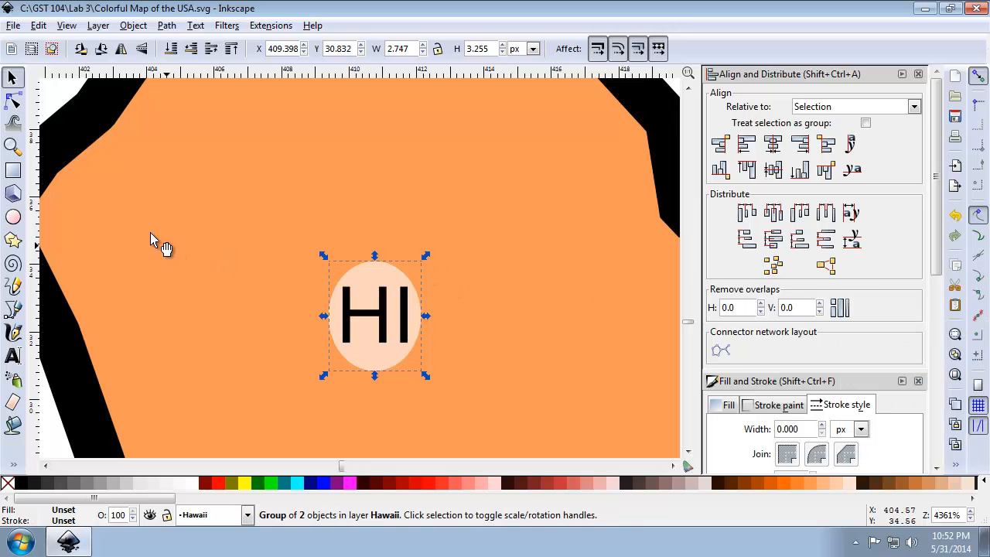
Copy Indiana's IN lettering together with its pale oval to the clipboard.
left_click(956, 374)
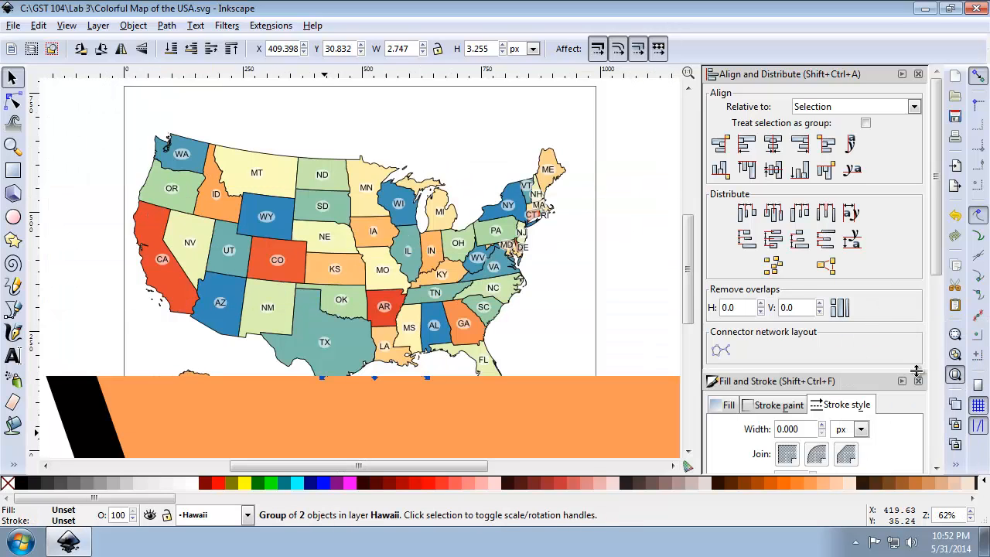
left_click(13, 145)
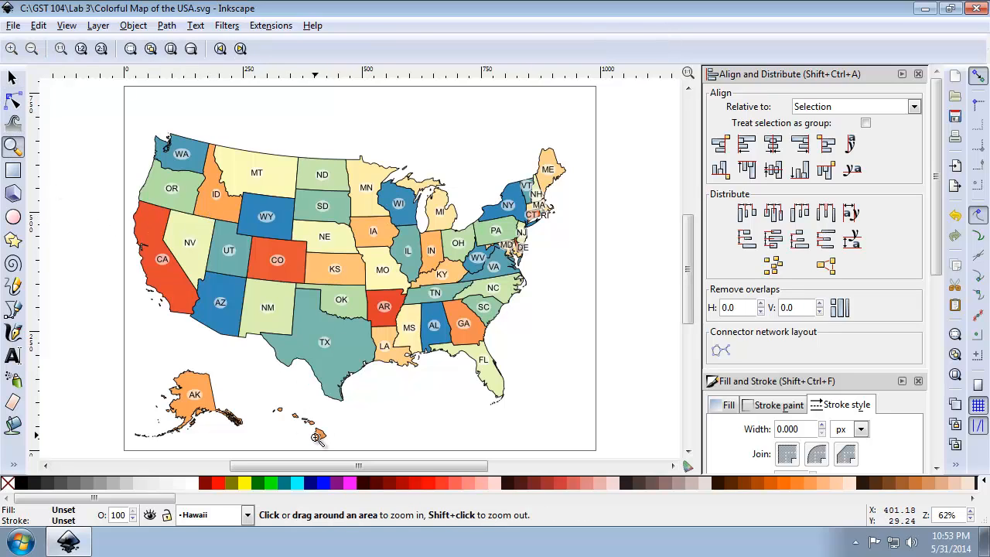
left_click_drag(407, 230, 459, 277)
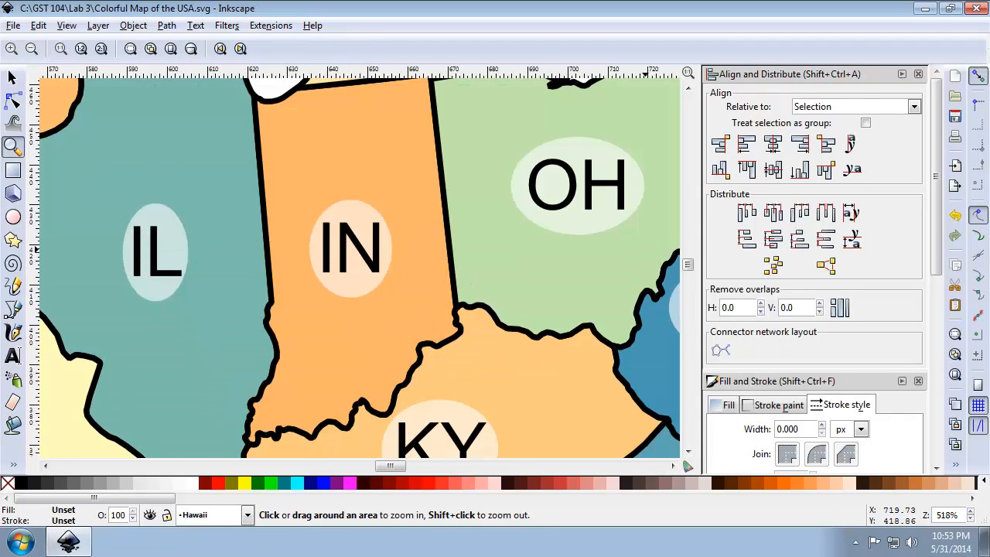
left_click(12, 78)
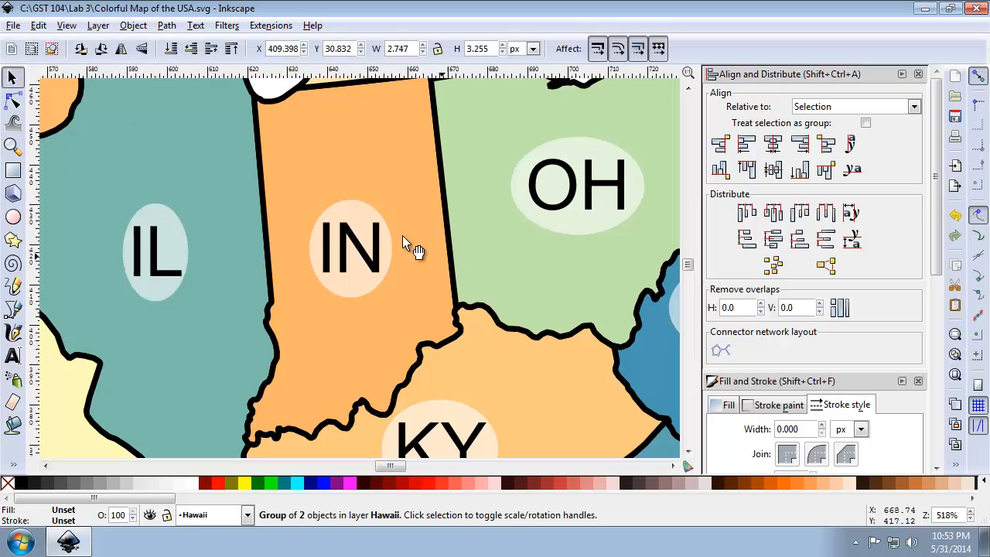
left_click(353, 215)
left_click(349, 233, "shift")
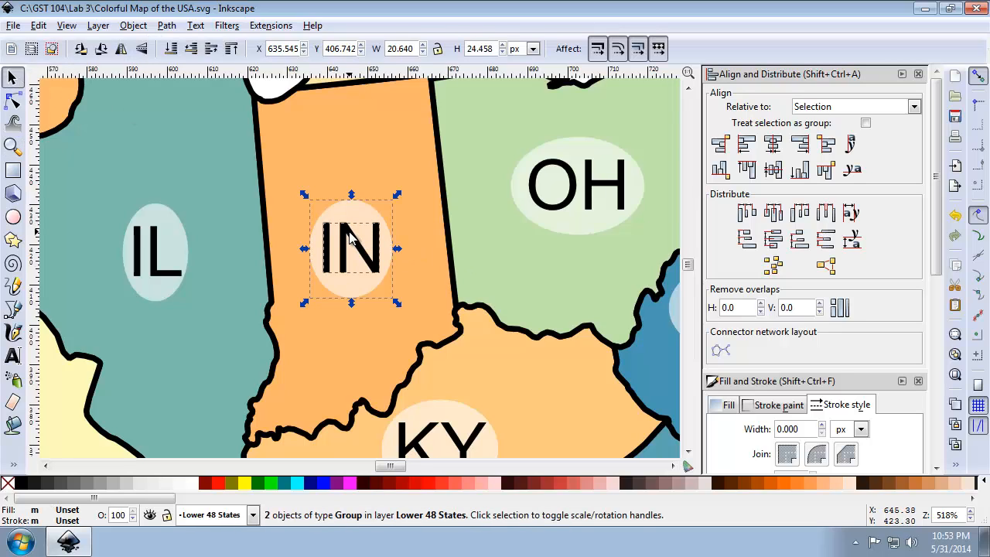
left_click(38, 25)
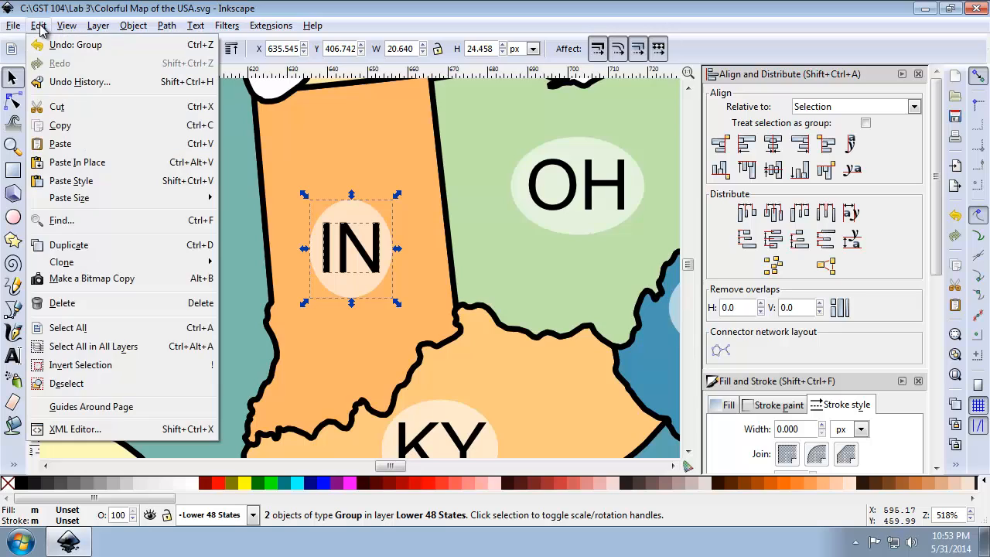
left_click(76, 126)
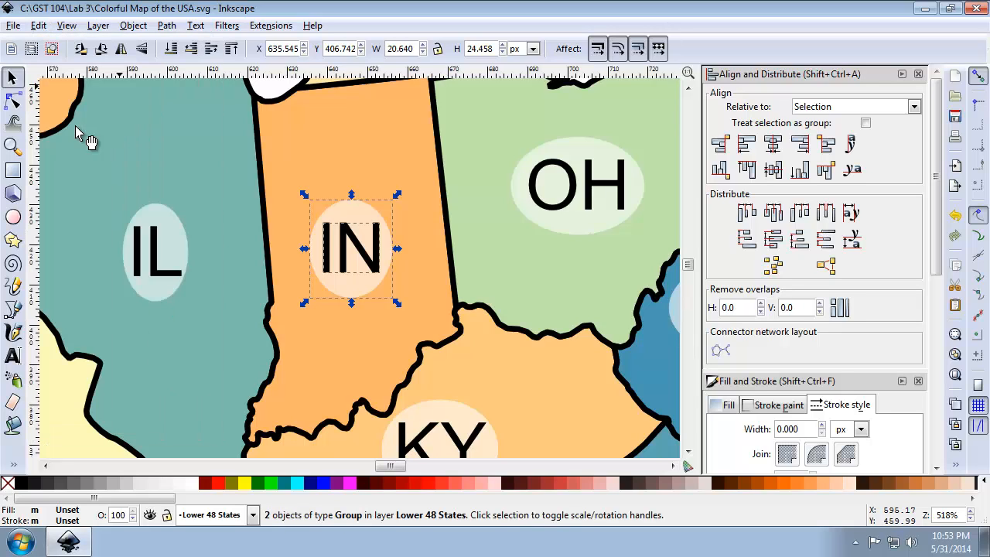
left_click(956, 375)
left_click(13, 146)
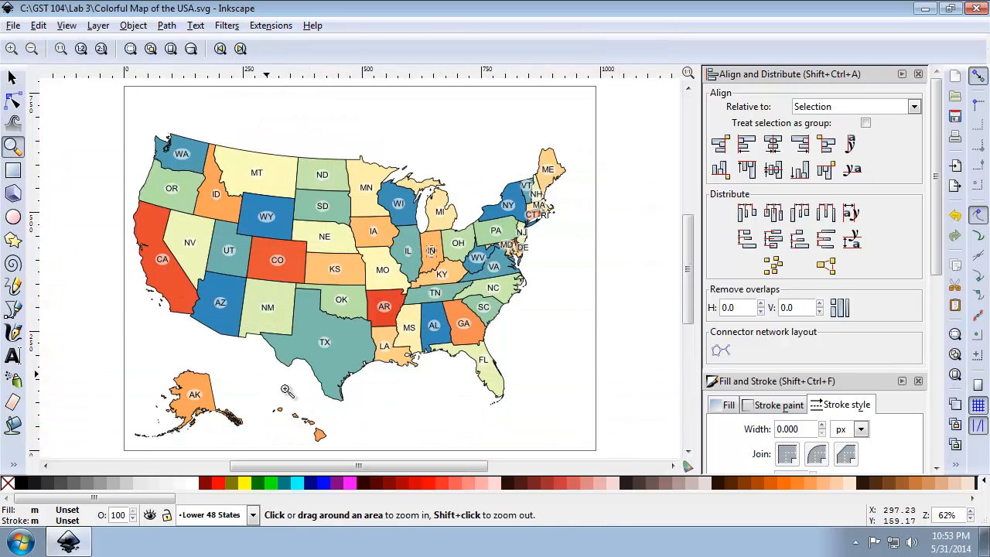
Scale the grouped HI label on Hawaii's largest island to the size of the copied Indiana label using Paste Size.
left_click_drag(286, 404, 349, 460)
left_click_drag(359, 291, 490, 391)
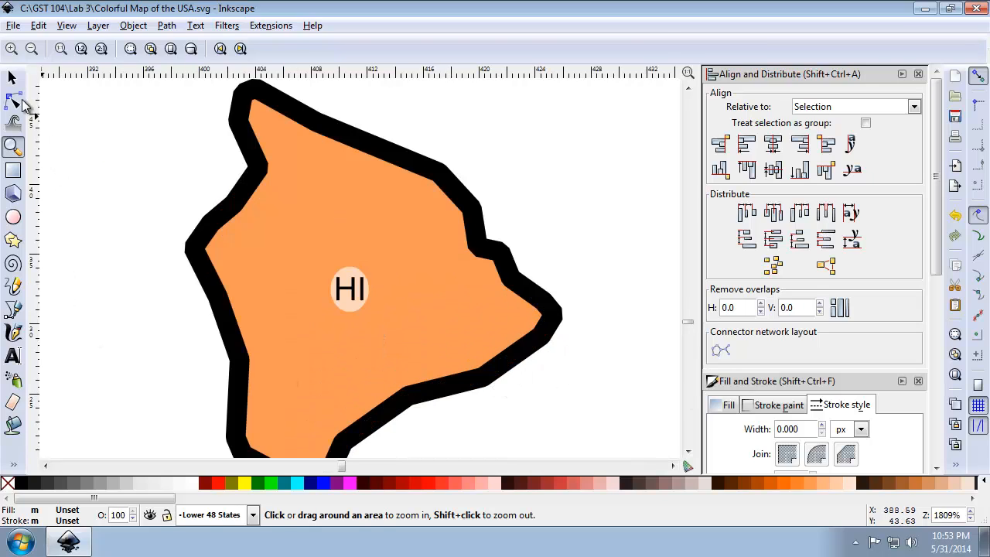
left_click(11, 77)
left_click(340, 283)
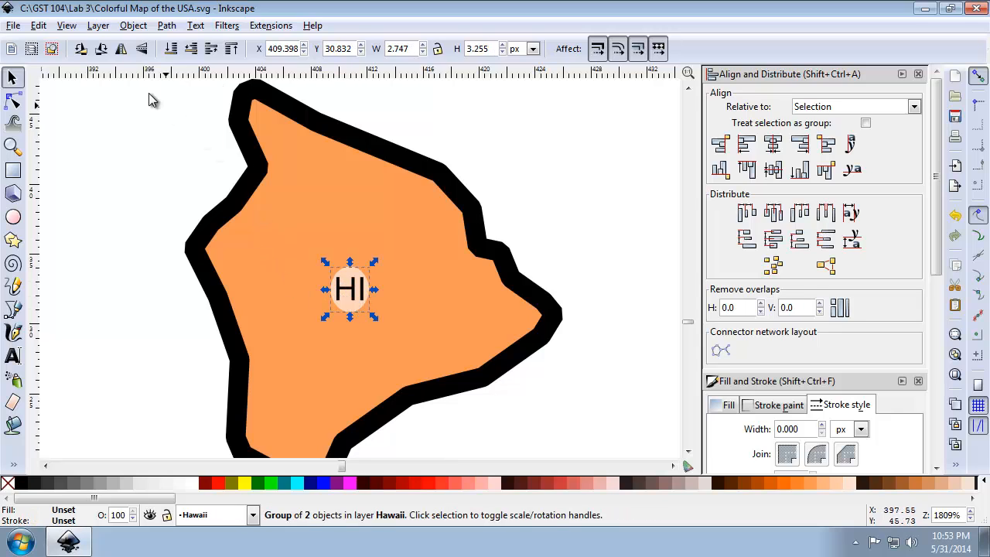
left_click(39, 26)
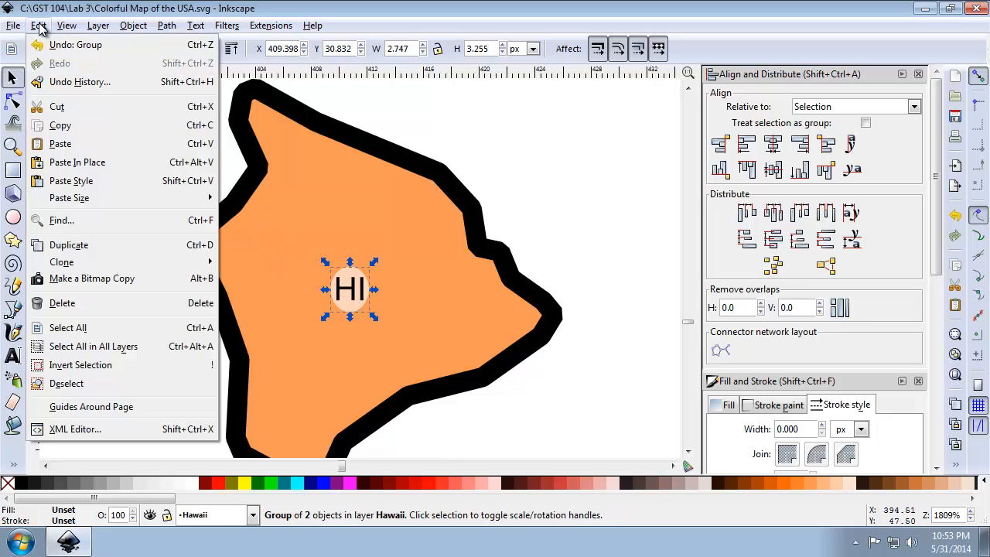
mouse_move(157, 206)
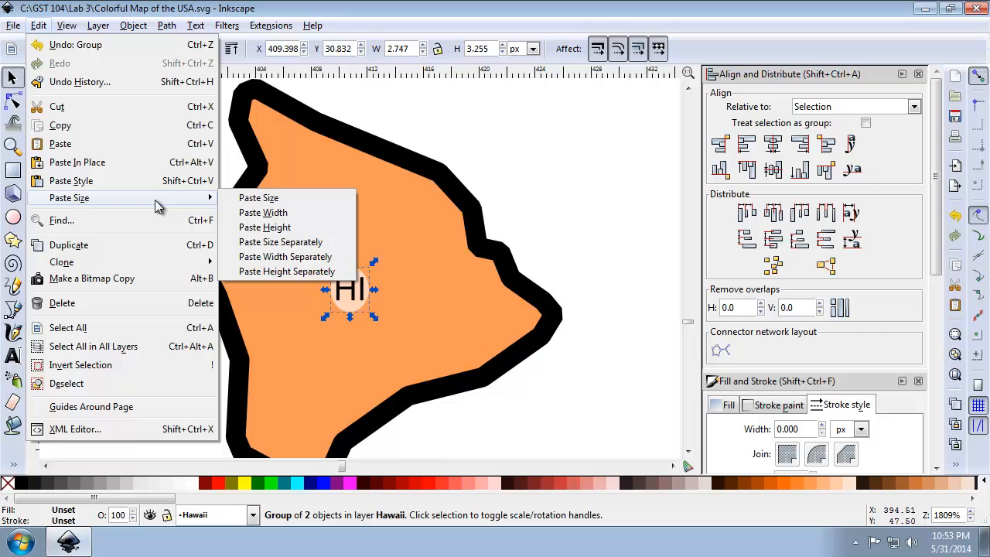
left_click(255, 199)
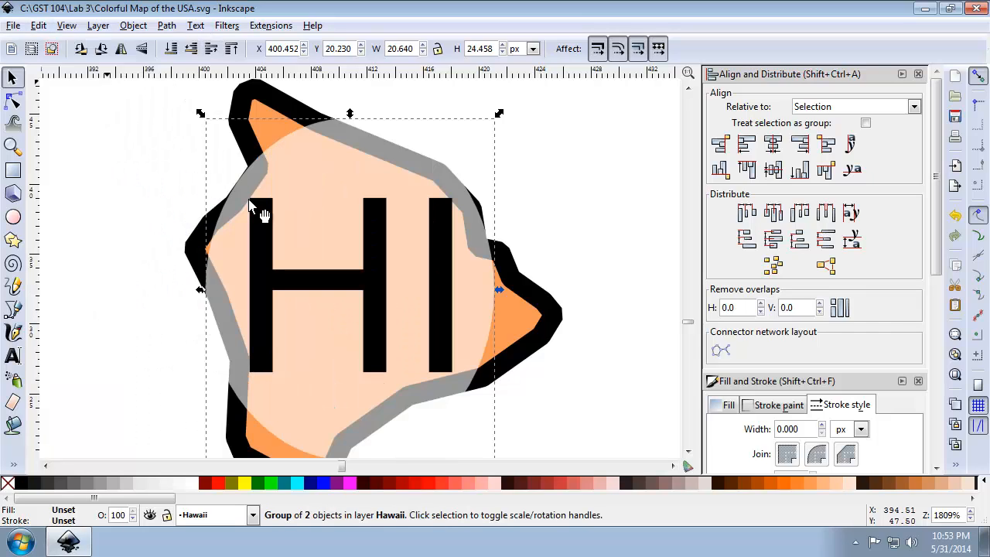
Compare the resized HI label with the other state labels across the whole page and near Hawaii, and deselect it.
left_click(956, 374)
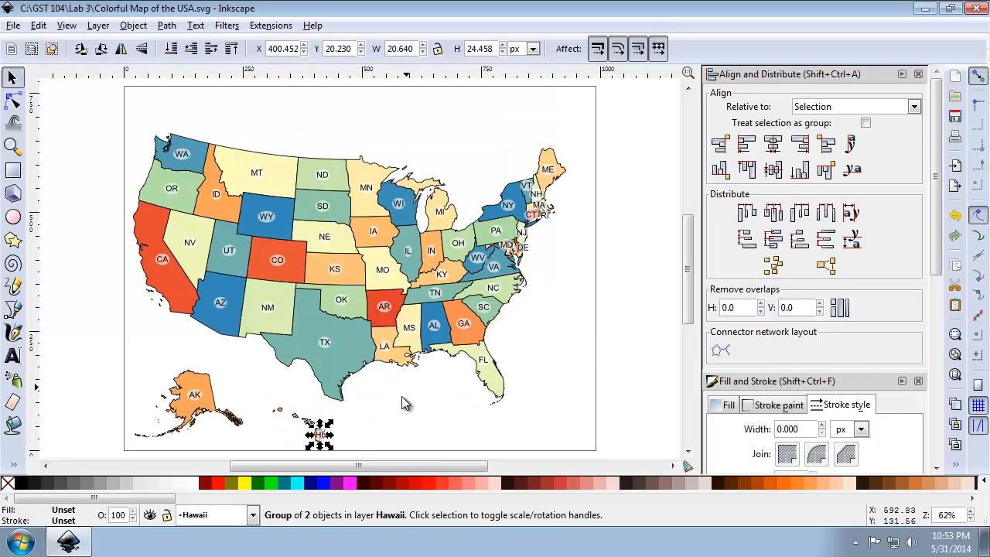
left_click(373, 434)
left_click(321, 435)
left_click(13, 145)
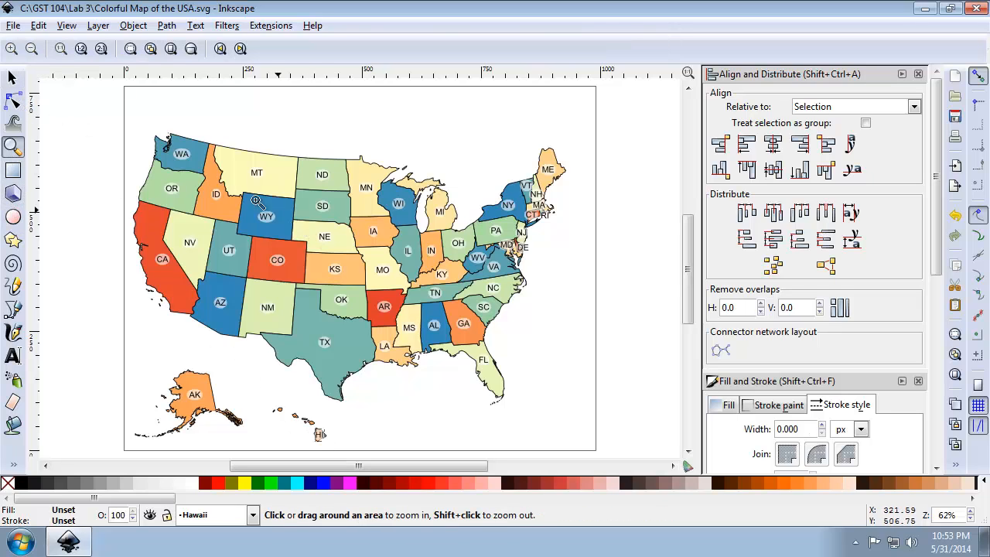
left_click_drag(230, 193, 479, 449)
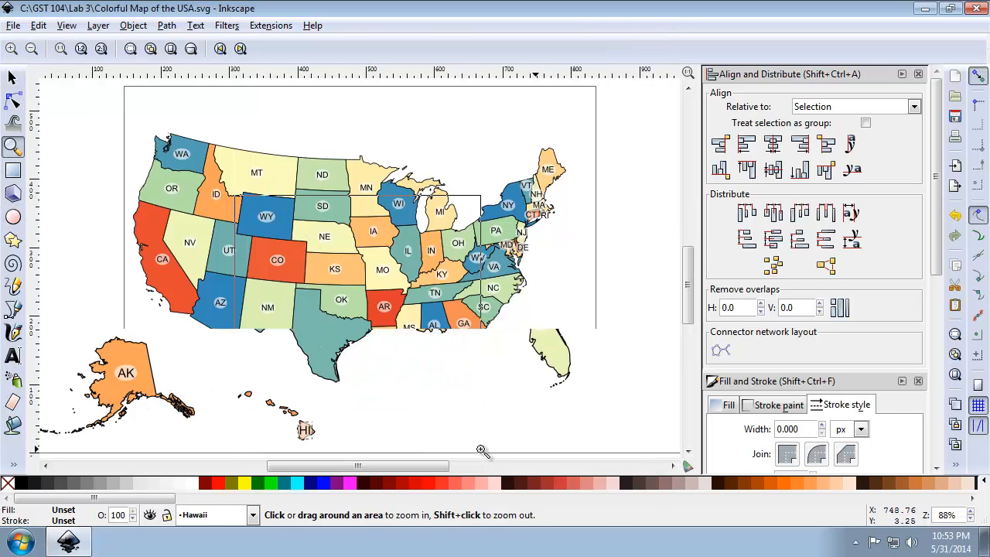
left_click(13, 78)
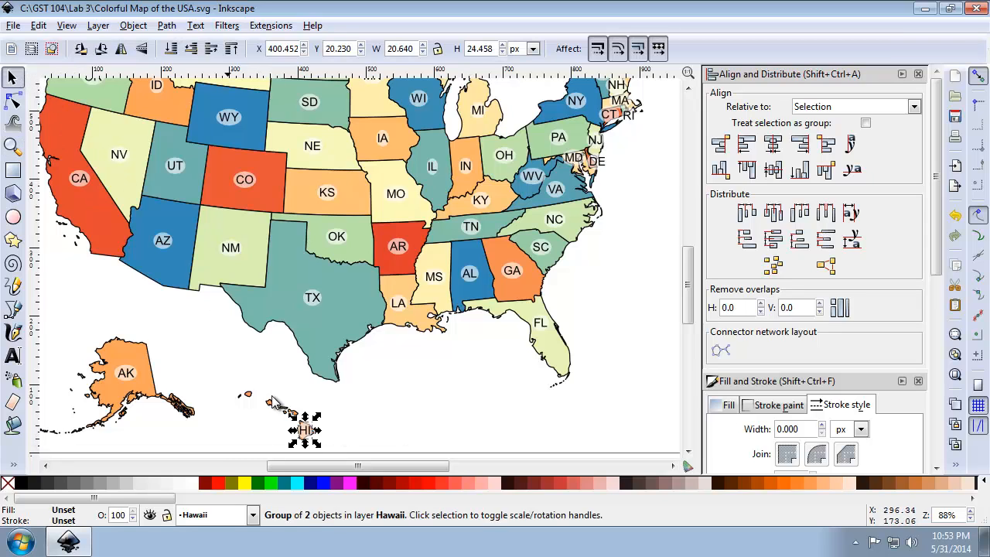
left_click_drag(307, 427, 307, 425)
left_click(374, 419)
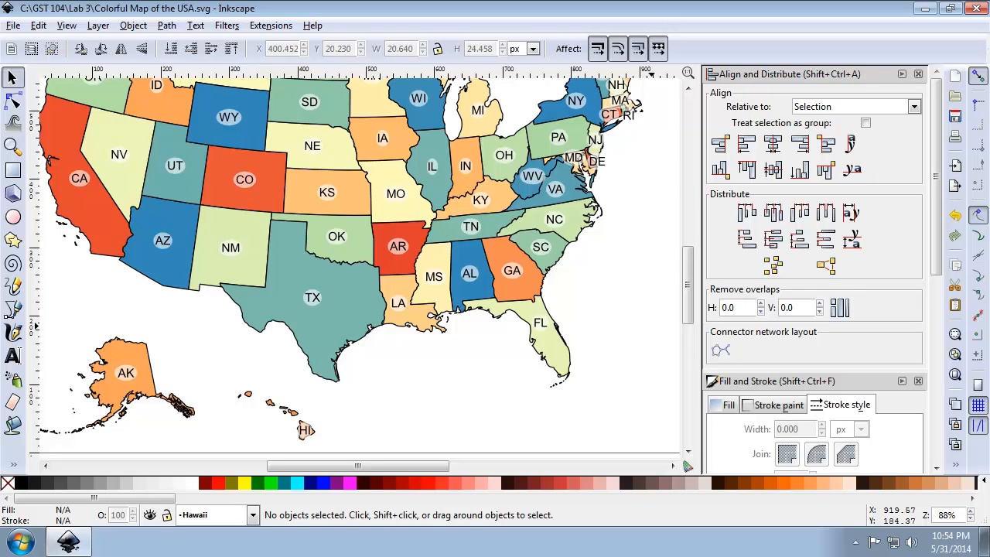
Close the Align and Distribute and Fill and Stroke dialogs and add a layer named Neatlines above the current layer.
left_click(919, 74)
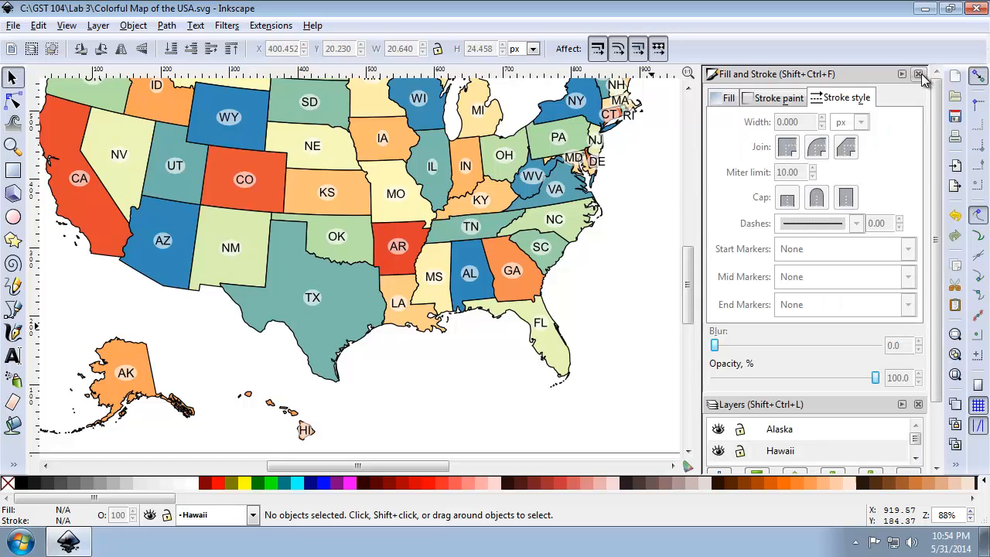
left_click(919, 73)
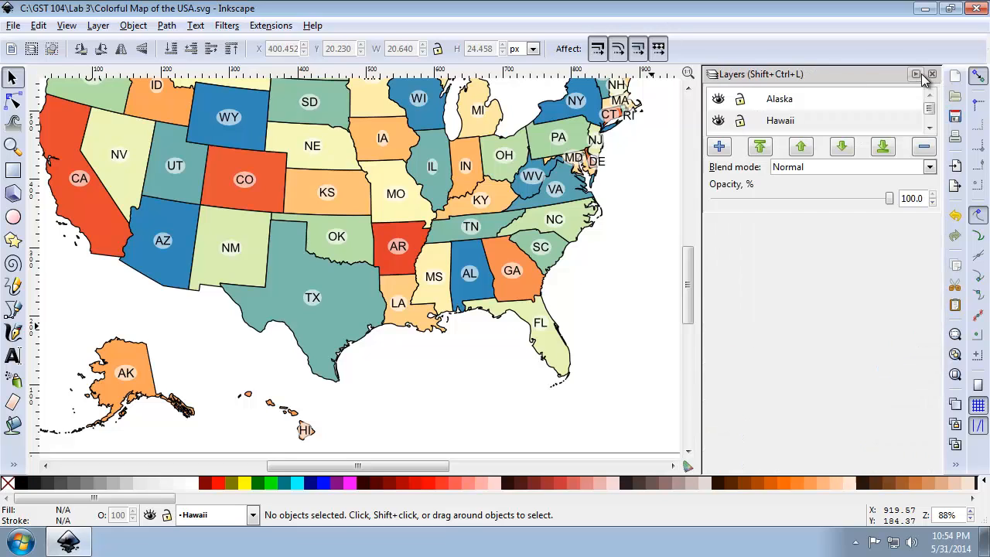
left_click(720, 147)
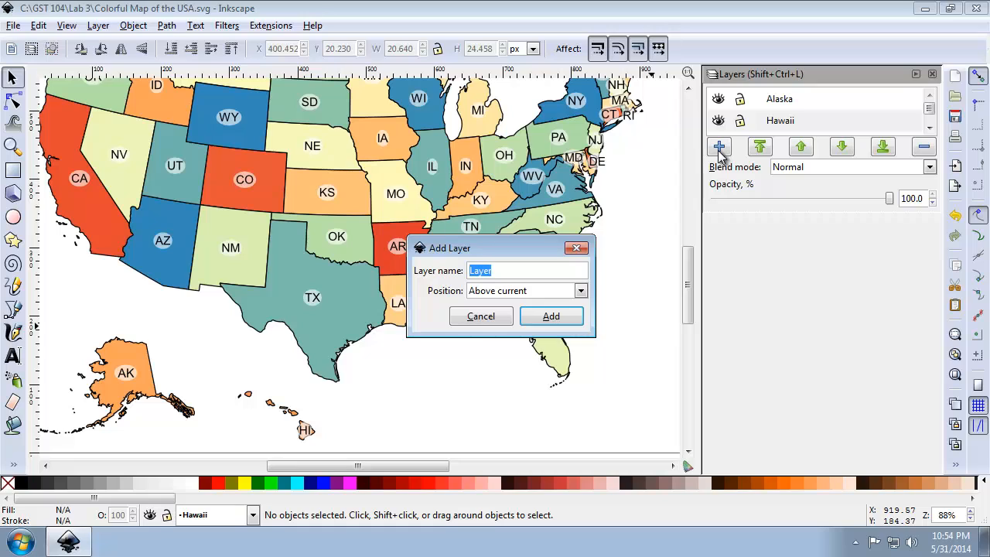
type("Neatlines")
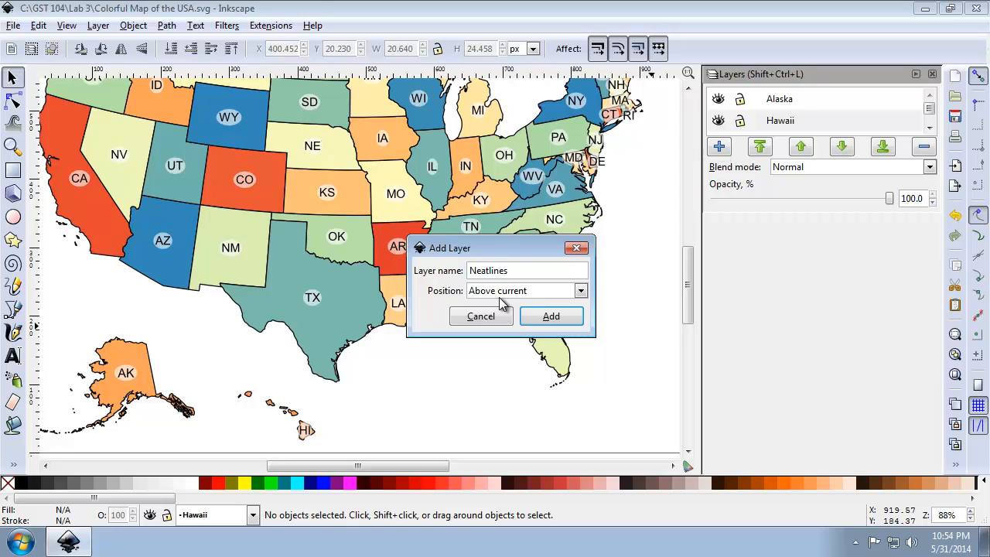
left_click(553, 325)
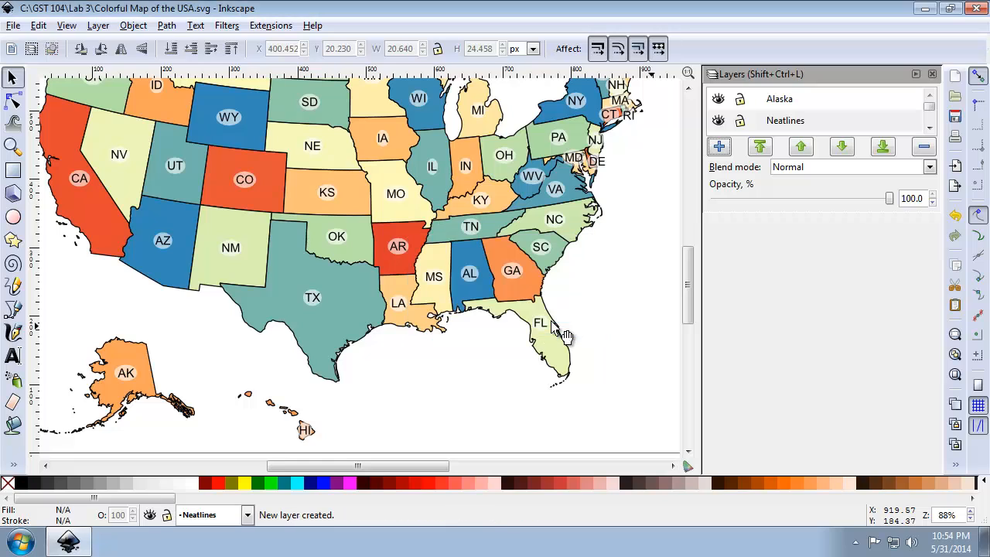
Move the Neatlines layer to the top of the layer stack.
left_click(757, 127)
left_click(801, 147)
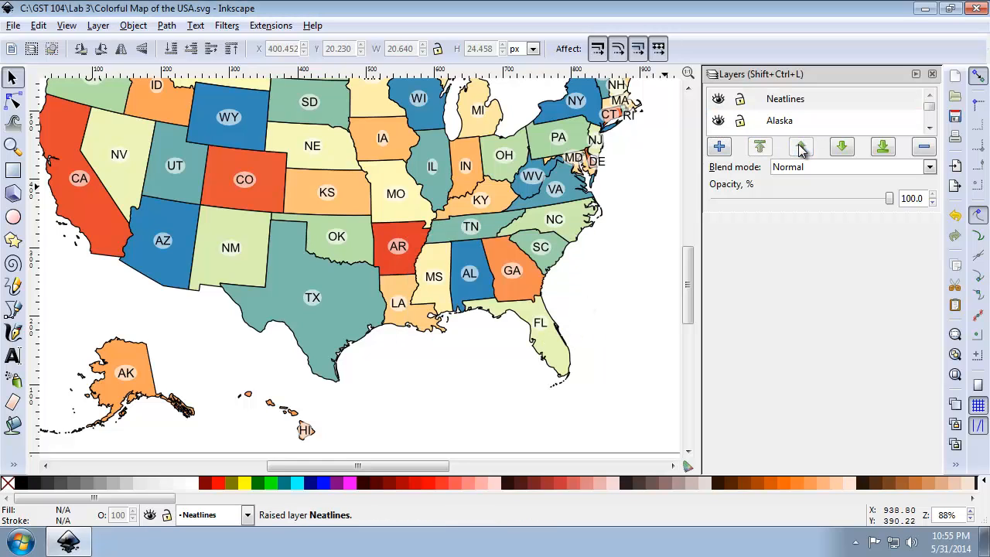
left_click(845, 150)
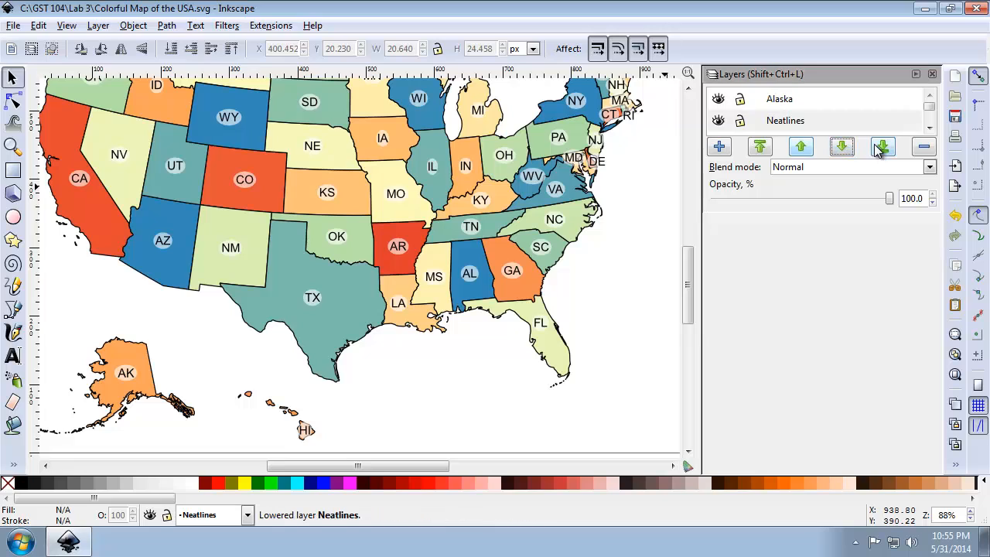
left_click(881, 147)
left_click(809, 150)
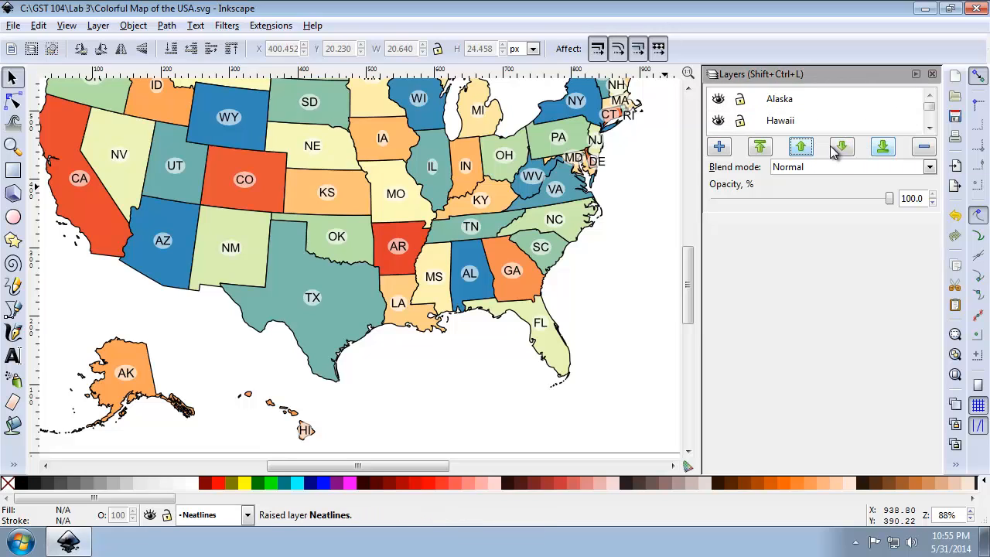
left_click(842, 148)
left_click(760, 148)
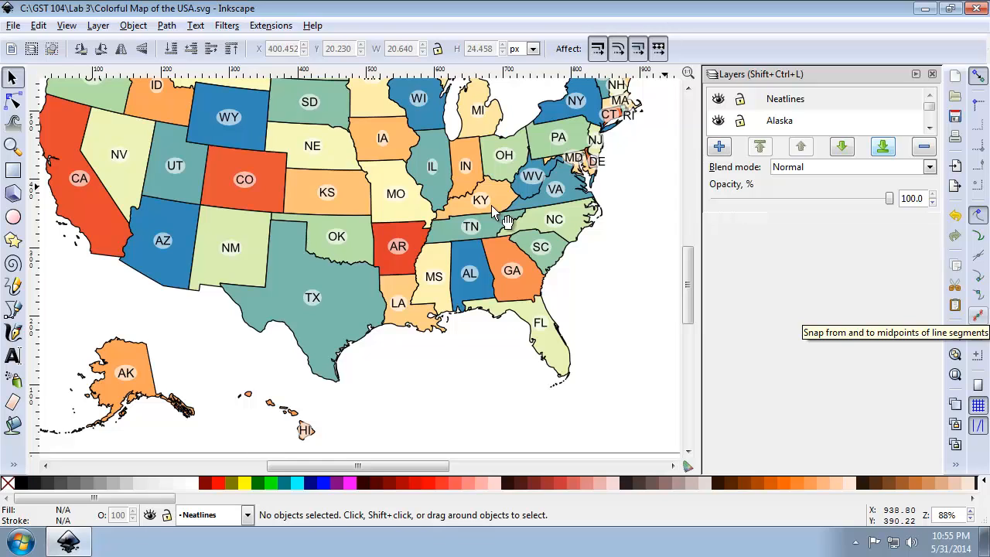
Draw a rectangle of about 976 by 747 px around the whole map, just inside the page border.
left_click(13, 170)
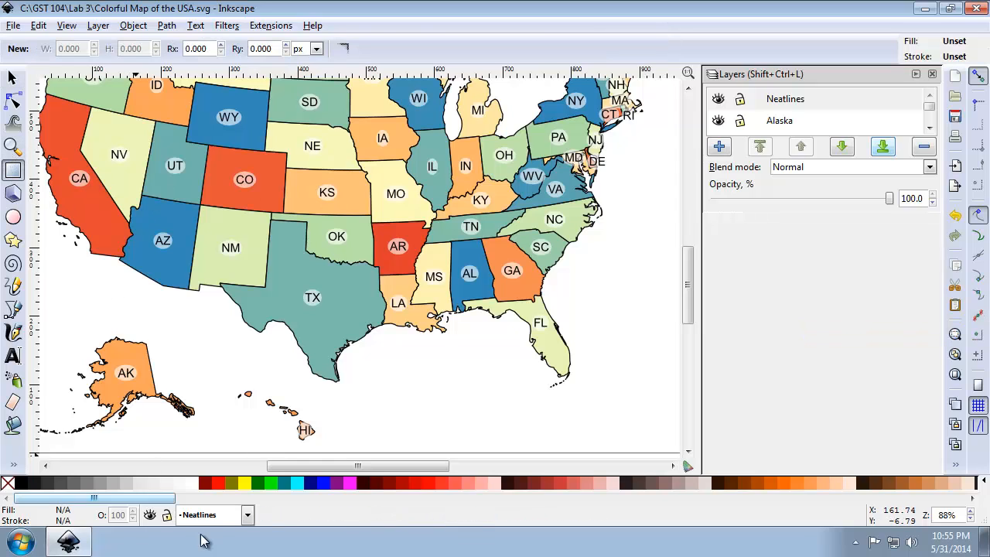
left_click(956, 375)
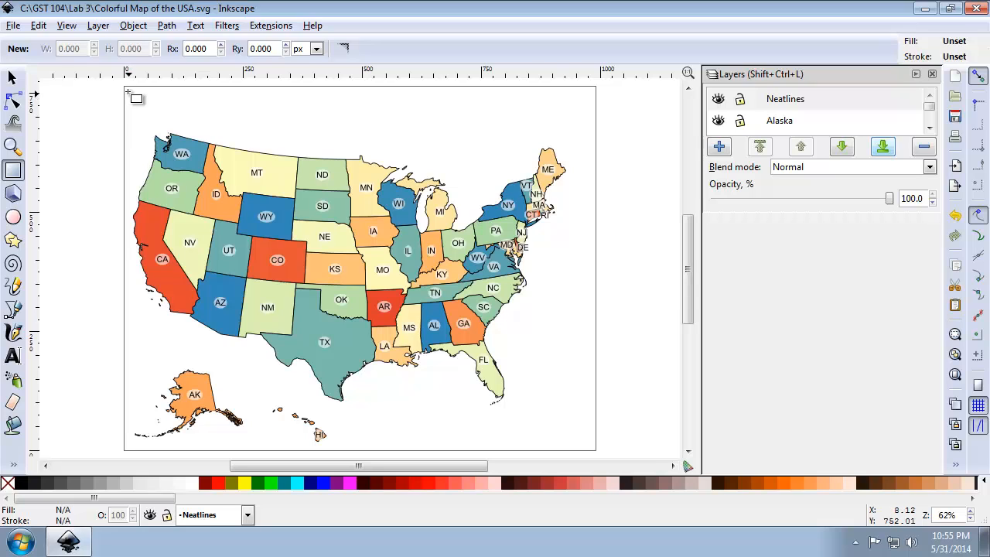
left_click_drag(127, 91, 593, 448)
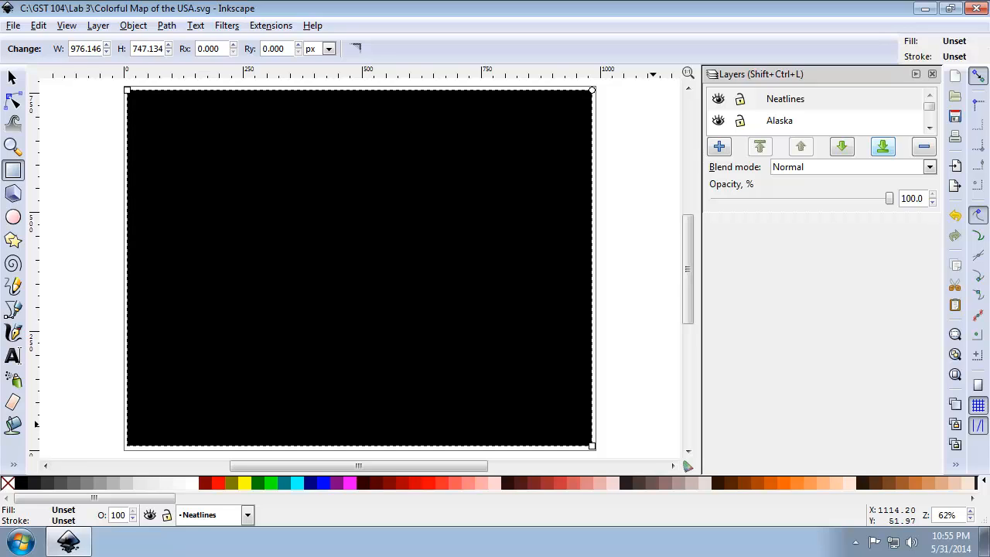
Remove the rectangle's fill and give it a flat black stroke at 100% opacity.
left_click(956, 464)
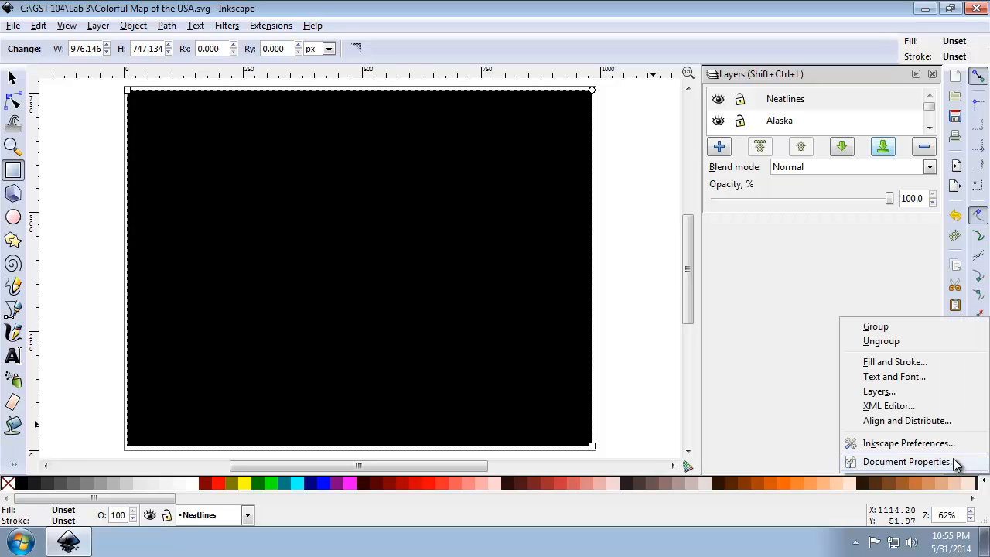
left_click(928, 370)
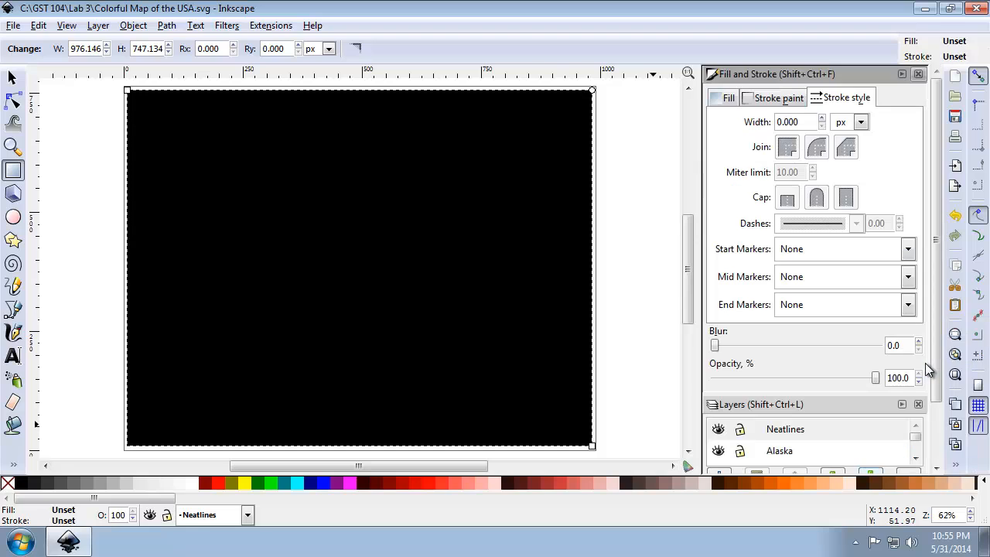
left_click(732, 97)
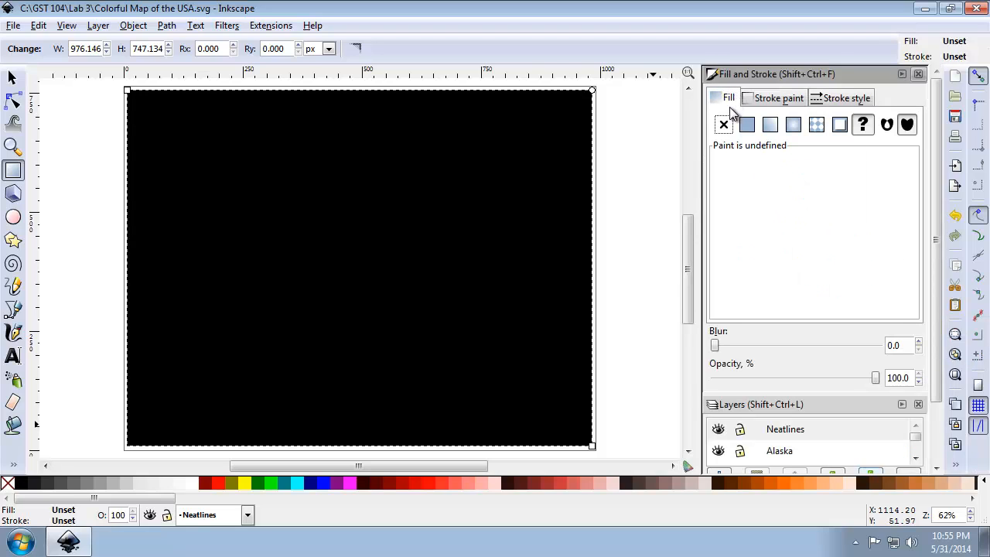
left_click(724, 127)
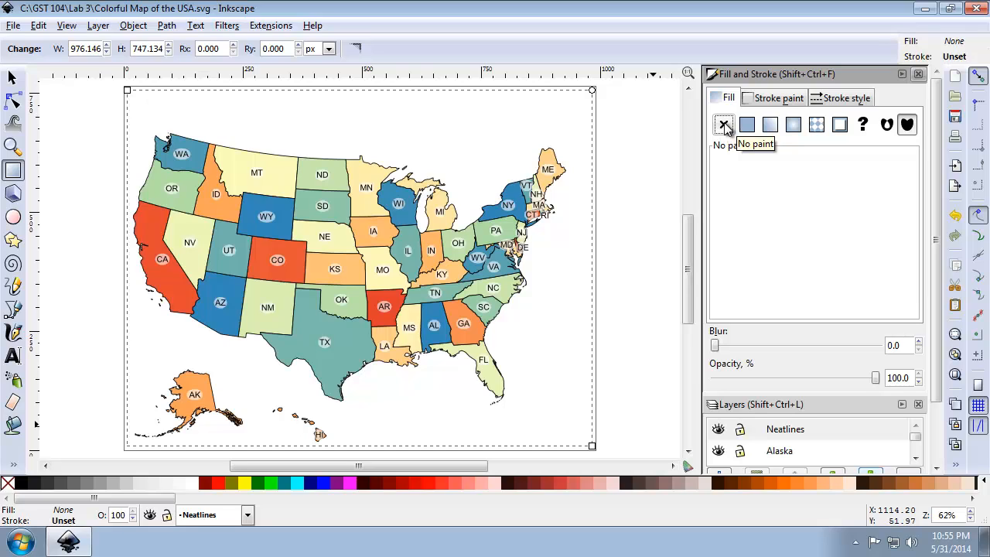
left_click(778, 99)
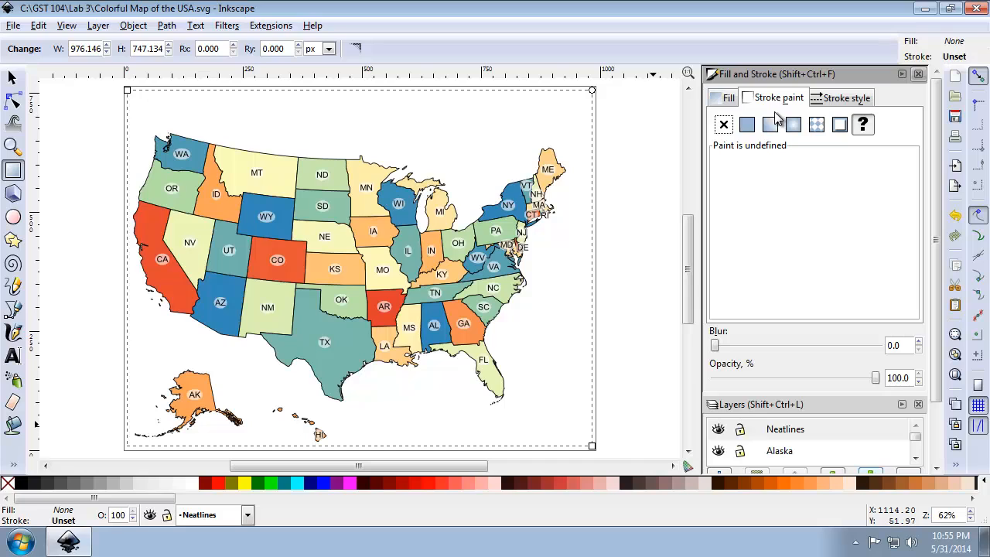
left_click(747, 127)
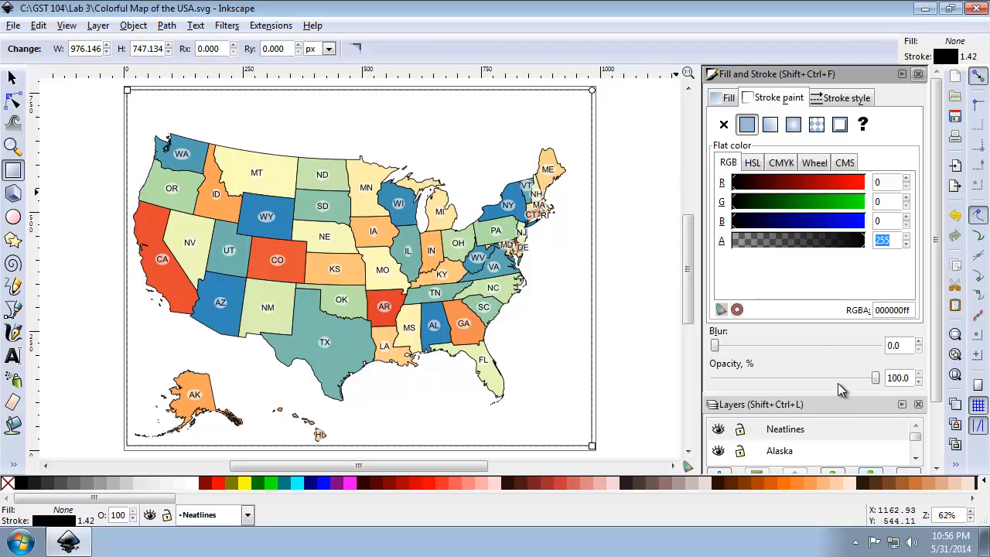
left_click(878, 379)
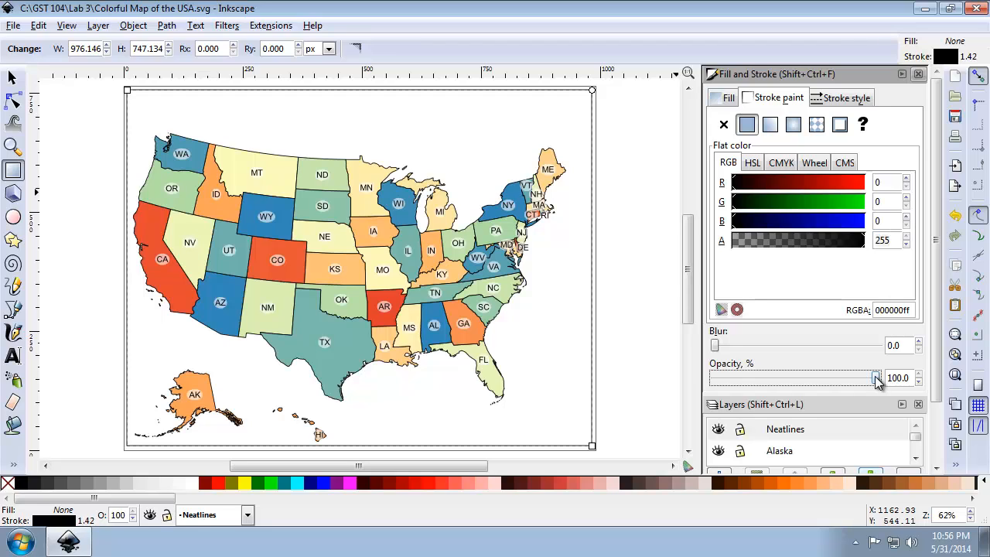
left_click_drag(877, 379, 931, 383)
Set the rectangle's stroke width to 0.75 mm and deselect it.
left_click(840, 99)
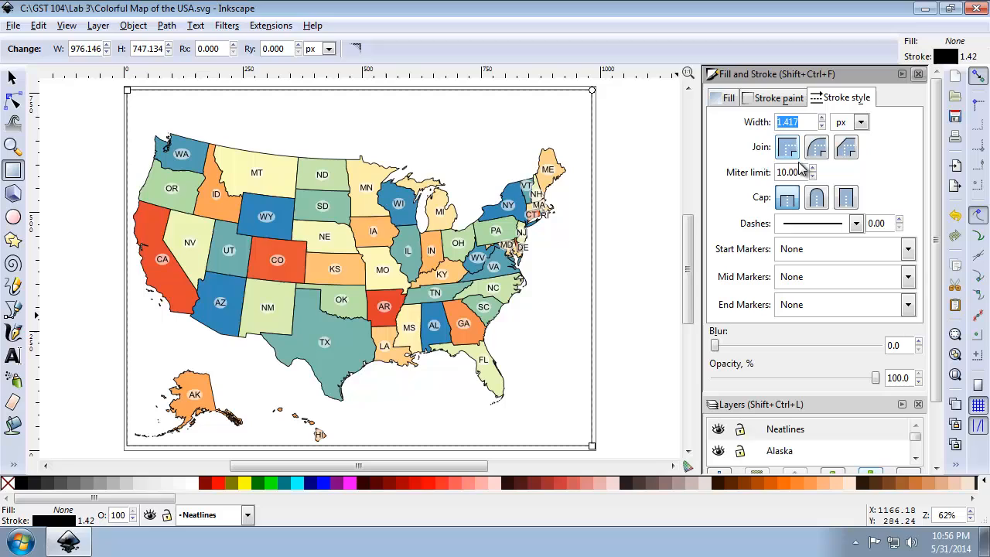
left_click(861, 123)
left_click(861, 139)
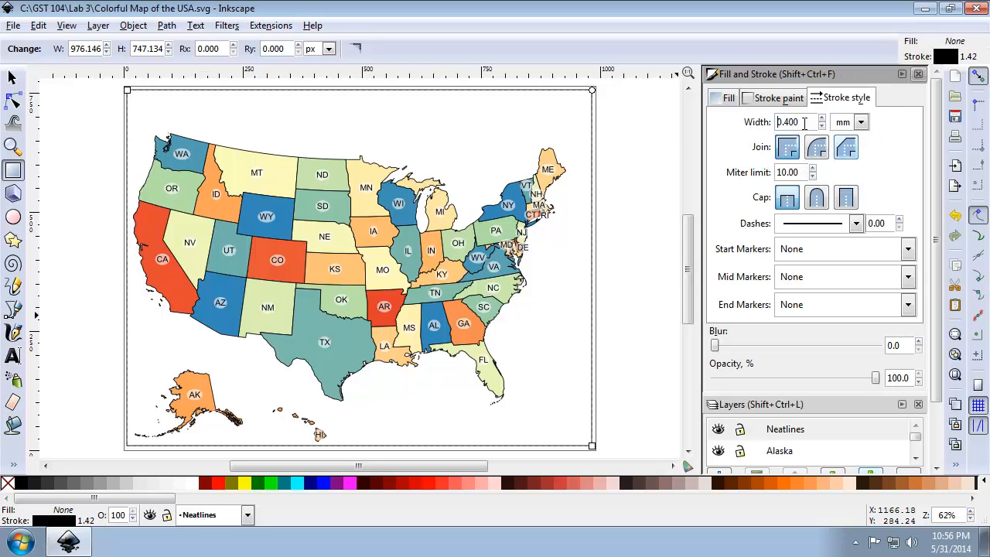
triple_click(807, 123)
type("0.75")
key("Return")
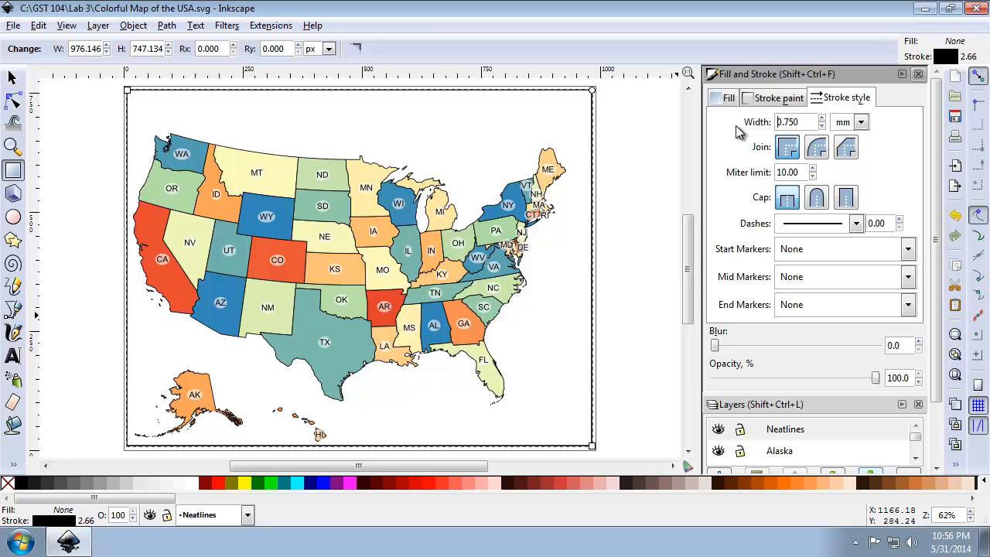
left_click(13, 79)
left_click(112, 139)
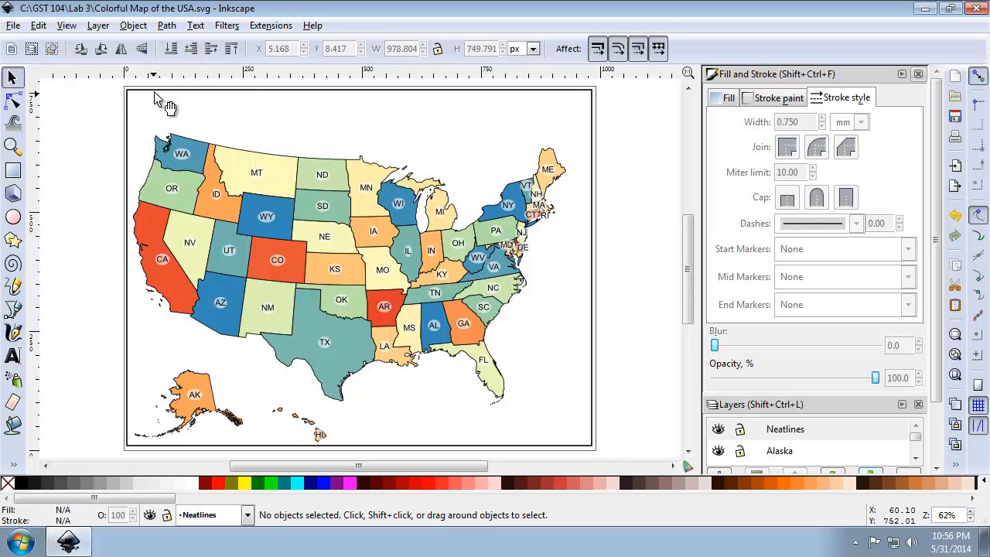
Center the neatline rectangle on the page both horizontally and vertically, aligning relative to Page.
left_click(211, 91)
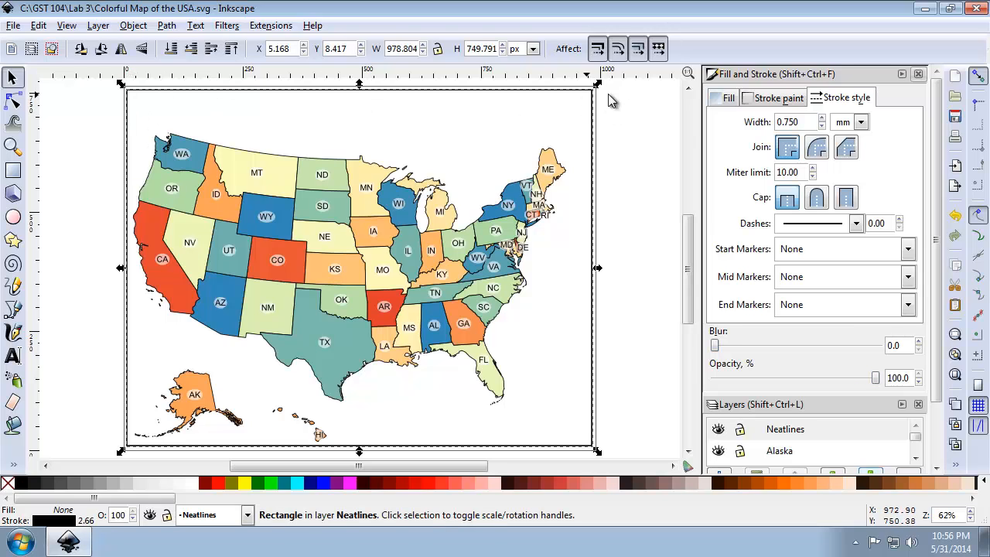
left_click(957, 465)
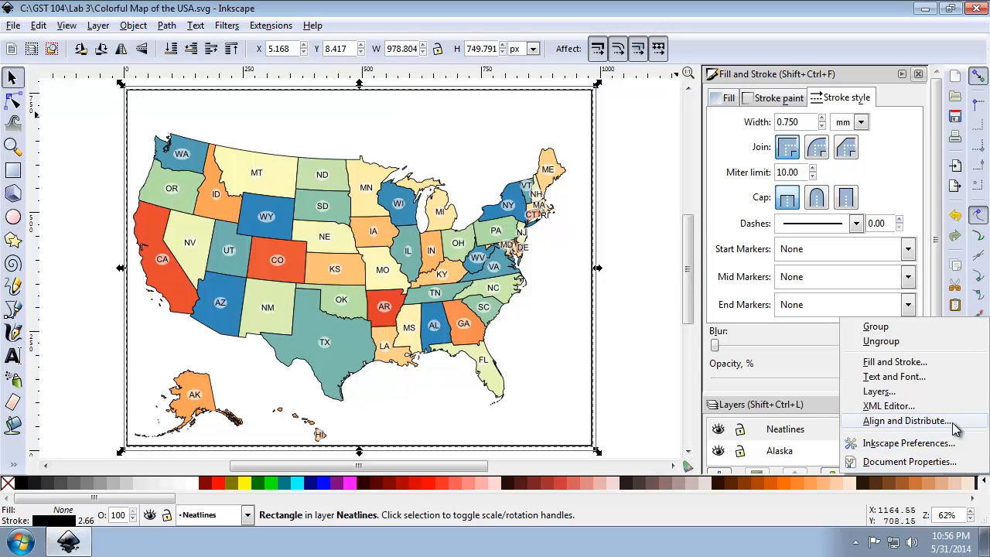
left_click(924, 421)
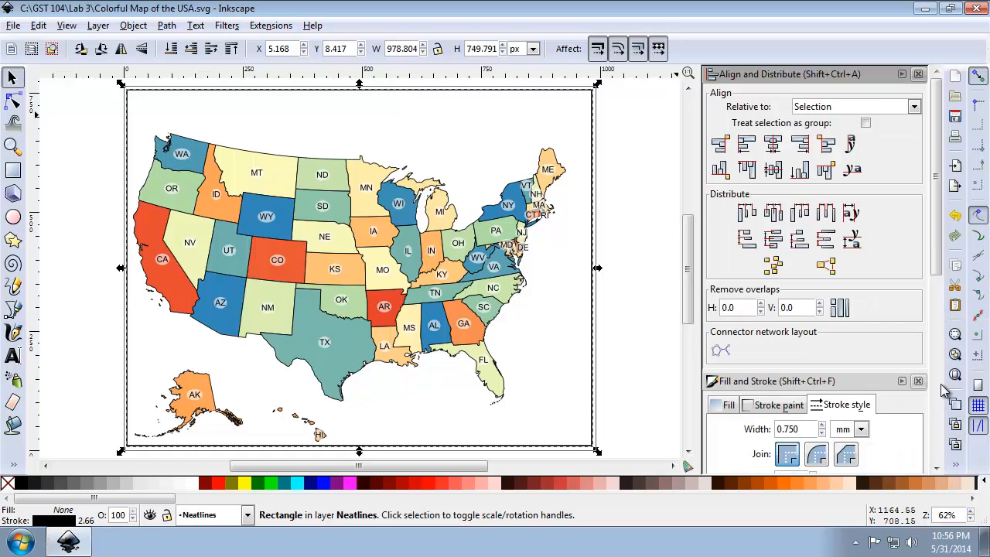
left_click(913, 107)
left_click(820, 197)
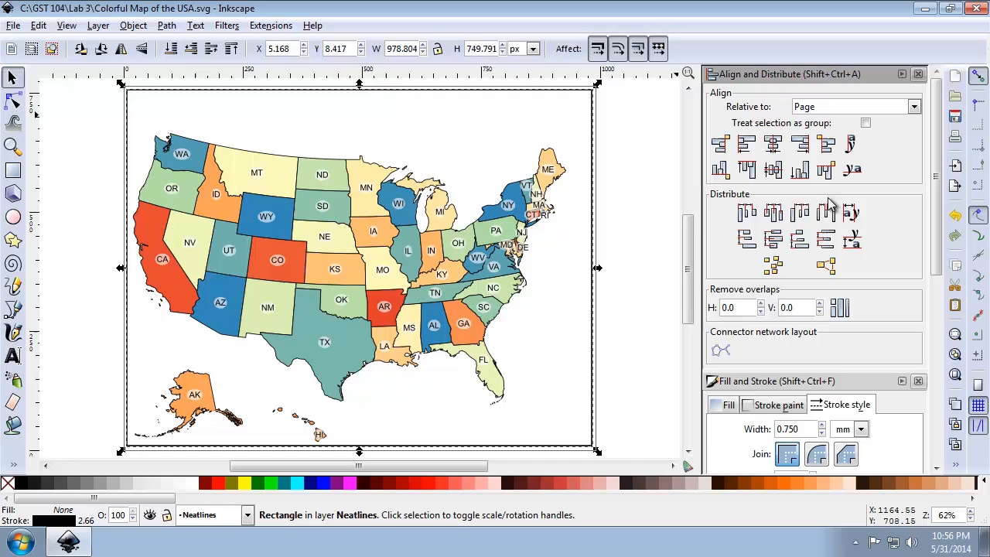
left_click(773, 144)
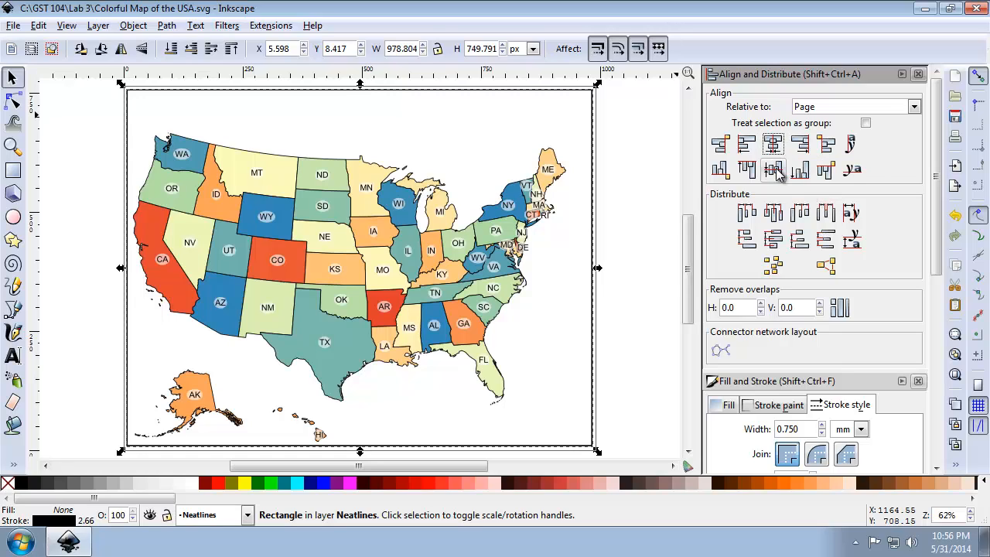
left_click(773, 169)
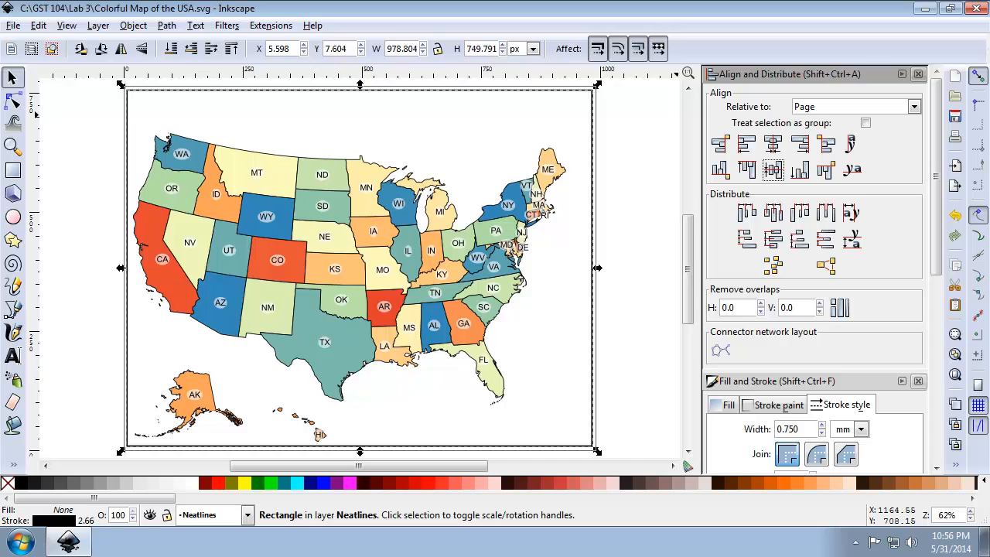
On the Neatlines layer, draw a rectangle of about 261 by 188 px around Alaska, starting at the outer frame's left edge.
left_click(248, 517)
left_click(248, 518)
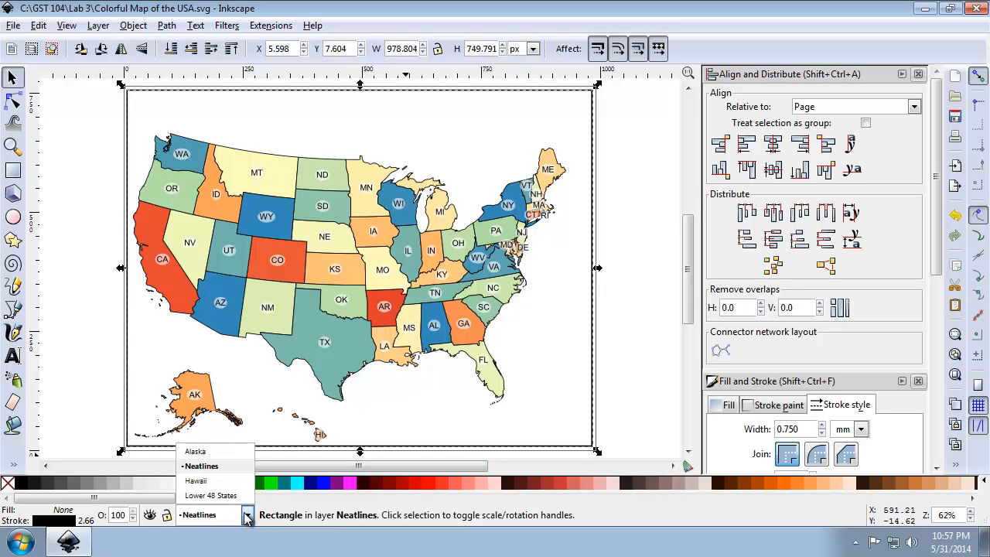
left_click(918, 73)
left_click(918, 73)
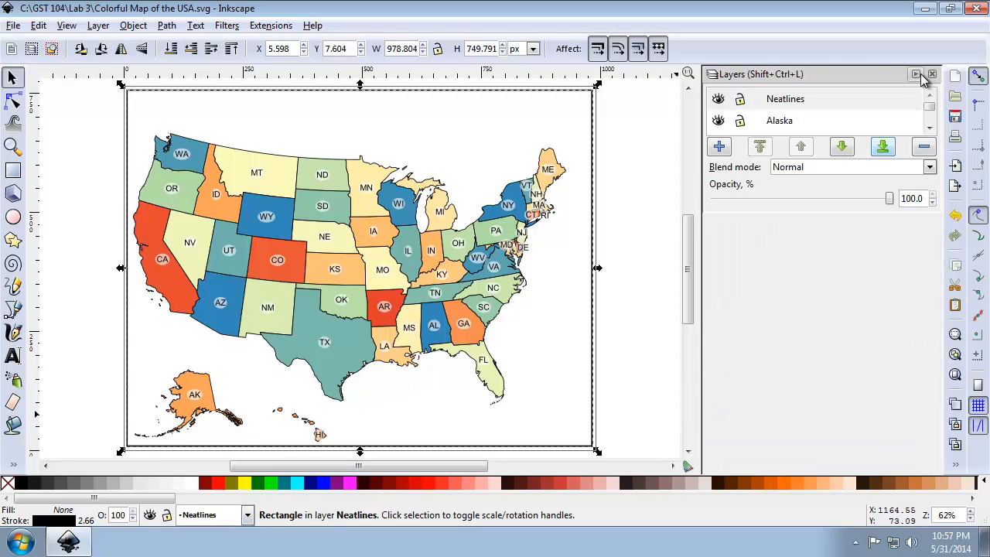
left_click(758, 107)
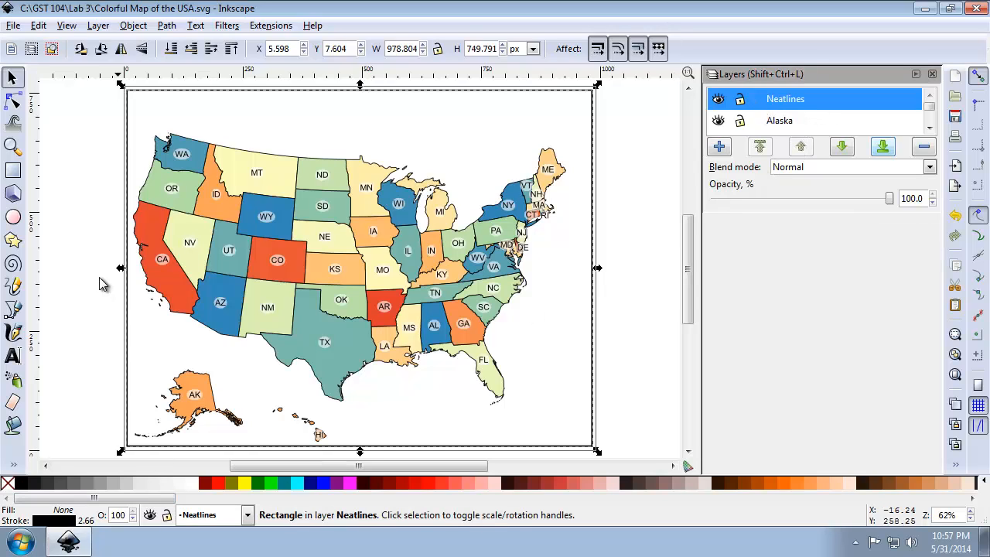
left_click(13, 171)
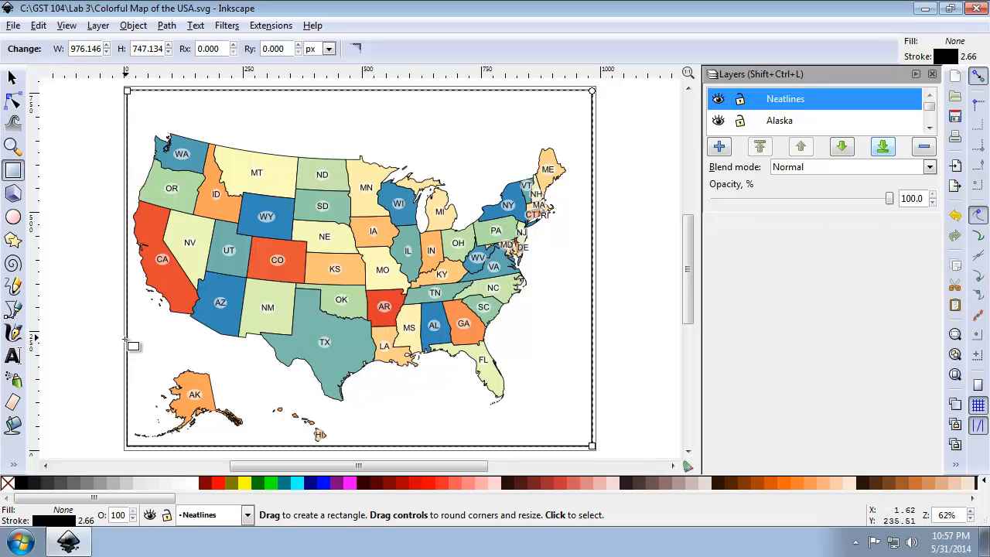
left_click_drag(126, 357, 250, 446)
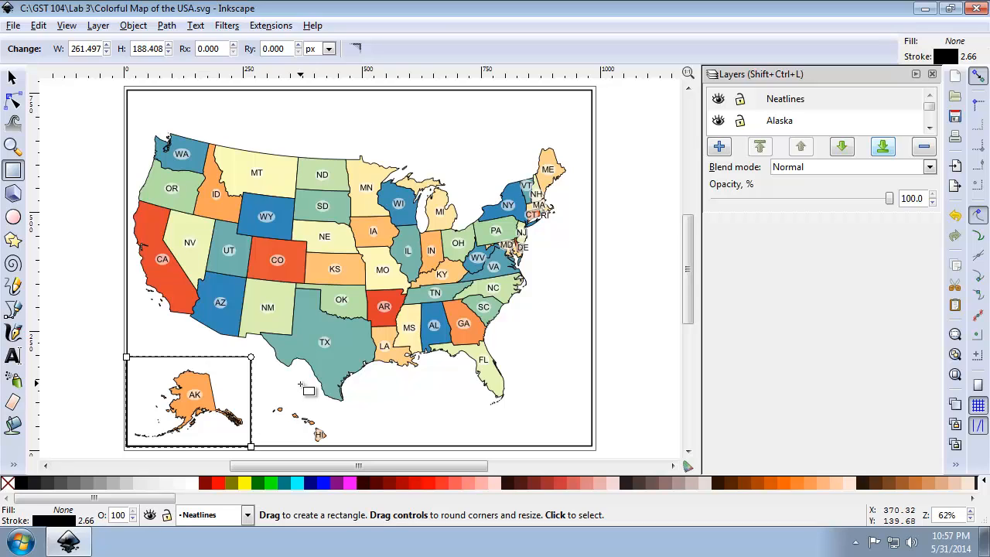
Check the Alaska rectangle's fill and stroke paint, and set its stroke width to 0.5 mm.
left_click(957, 465)
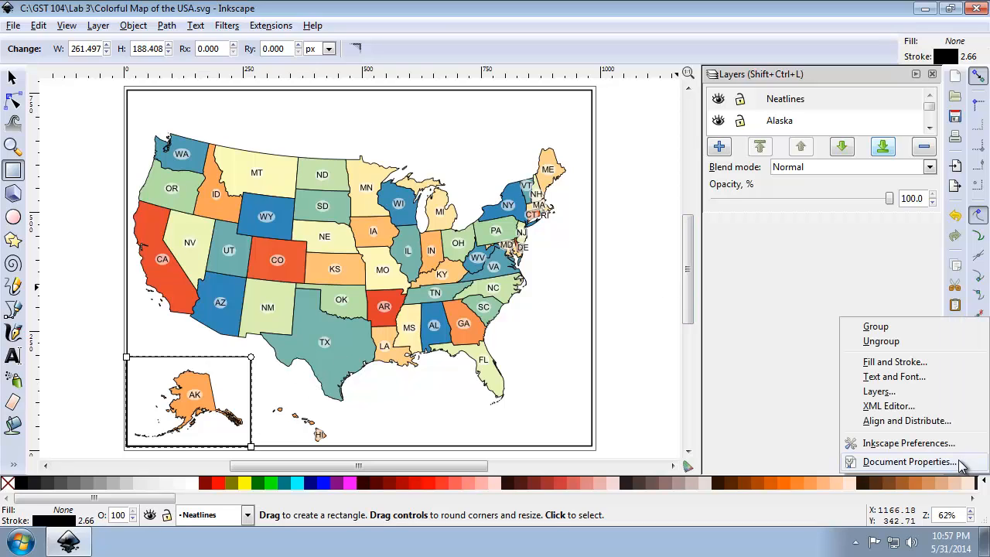
left_click(936, 365)
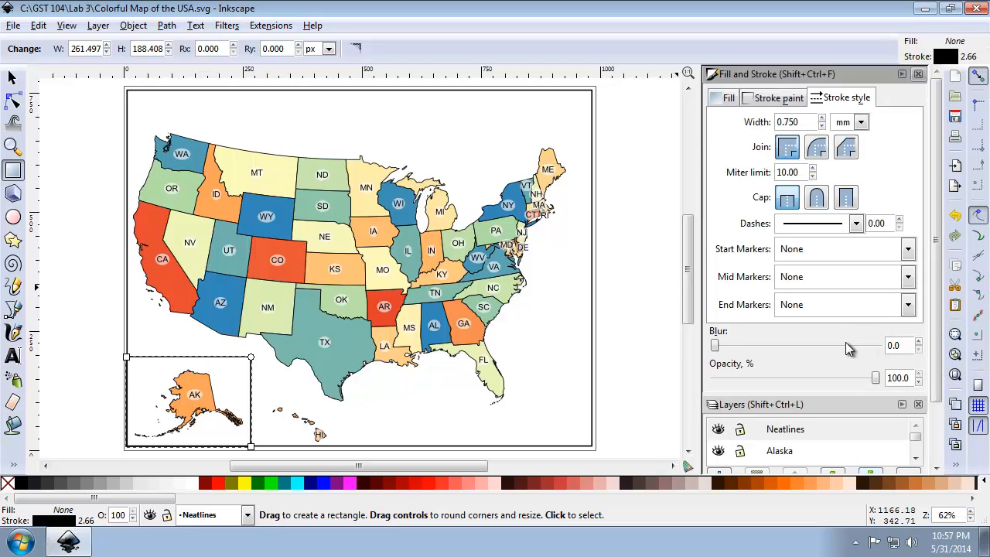
left_click(735, 99)
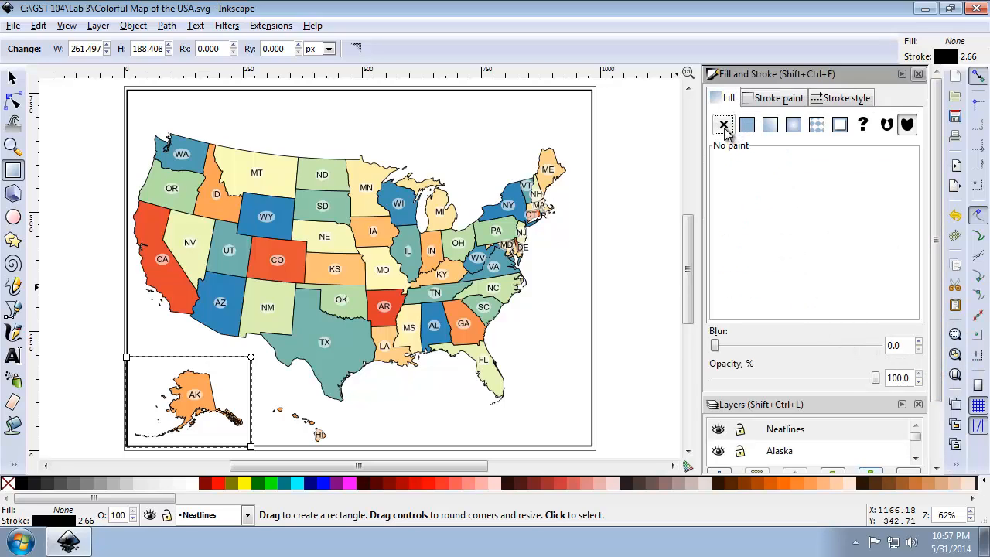
left_click(766, 99)
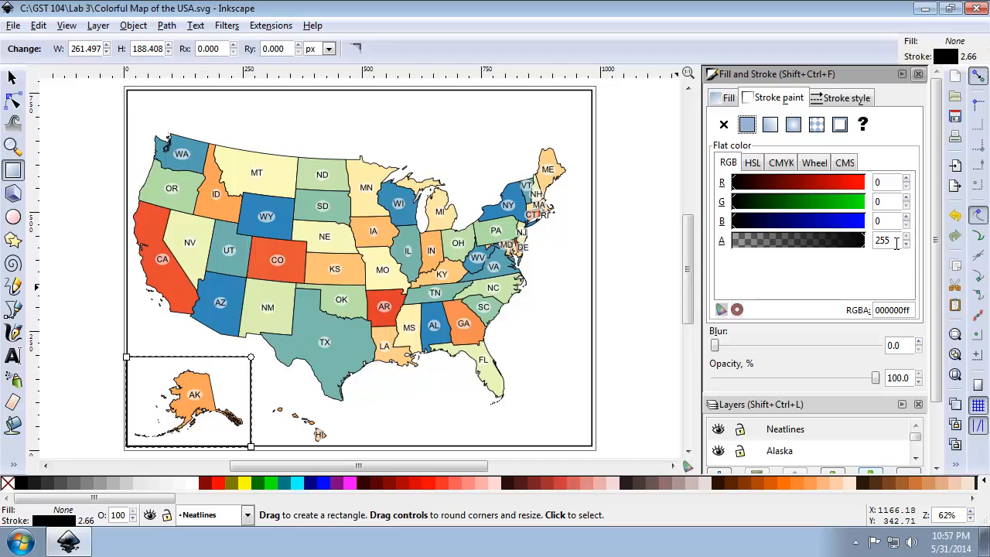
left_click(838, 98)
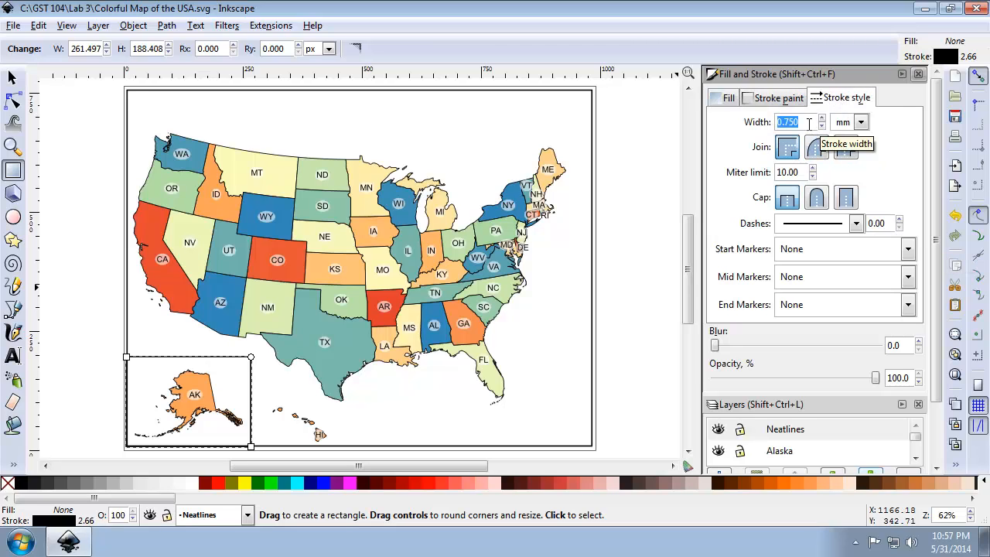
type("0.")
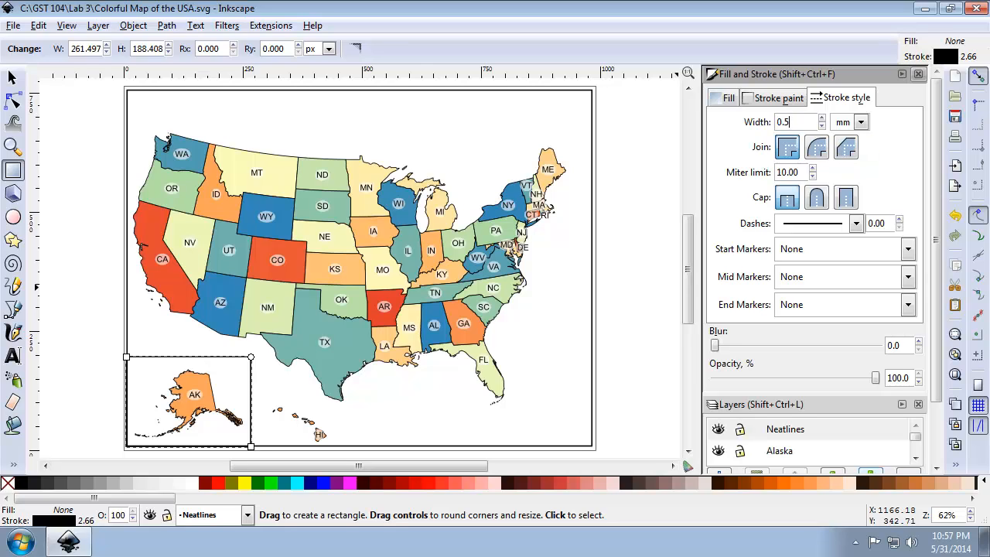
type("5")
key("Return")
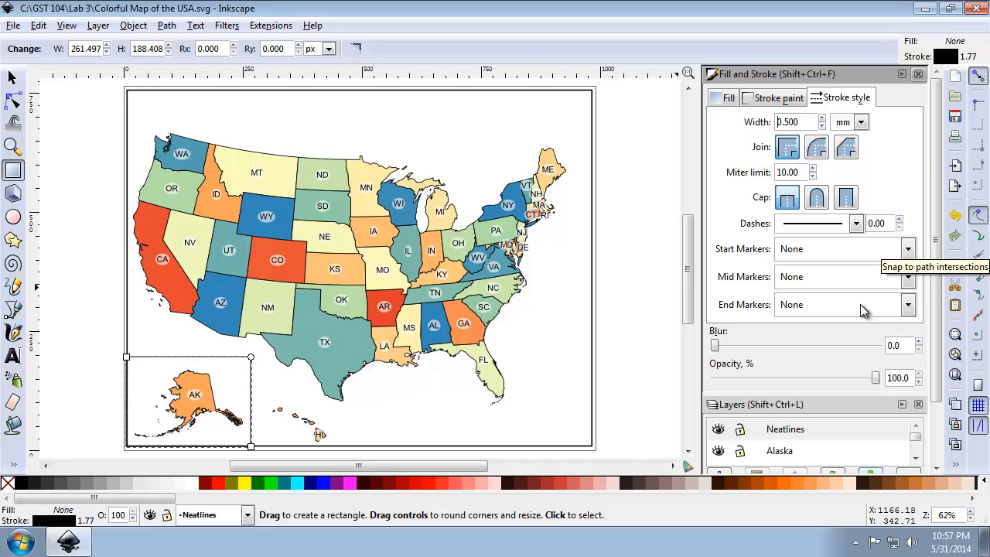
Select the outer frame together with the Alaska rectangle and show the Align and Distribute options.
left_click(20, 79)
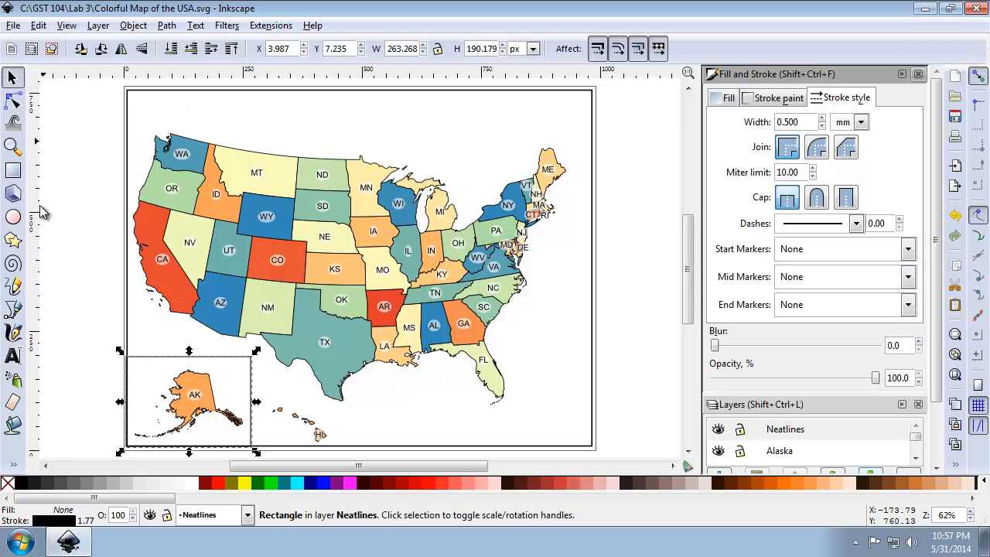
left_click(129, 283)
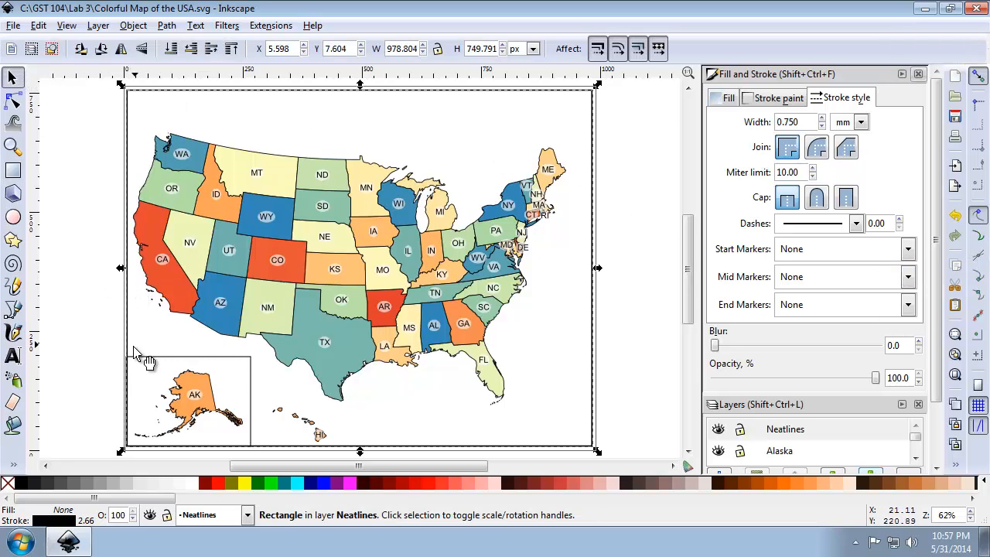
left_click(158, 358, "shift")
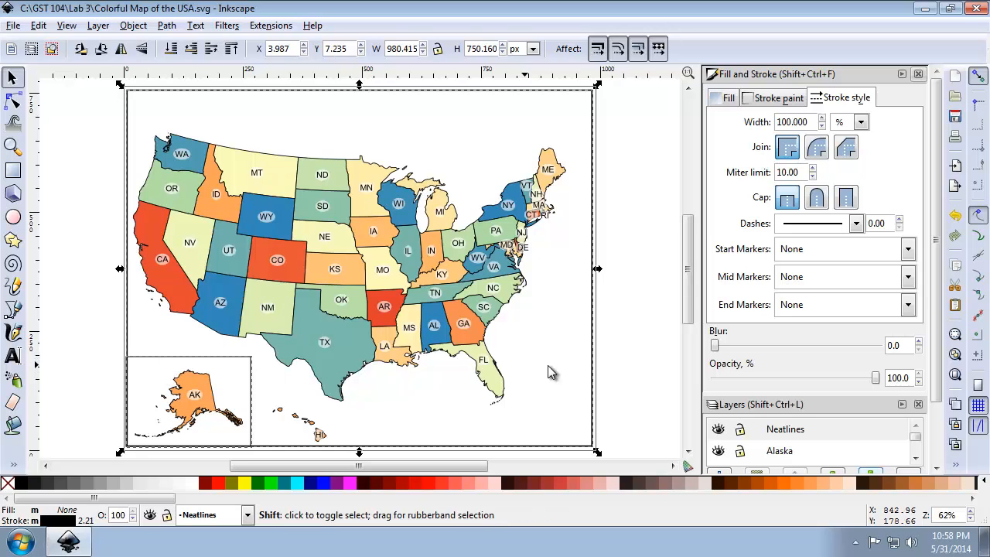
left_click(957, 464)
left_click(933, 421)
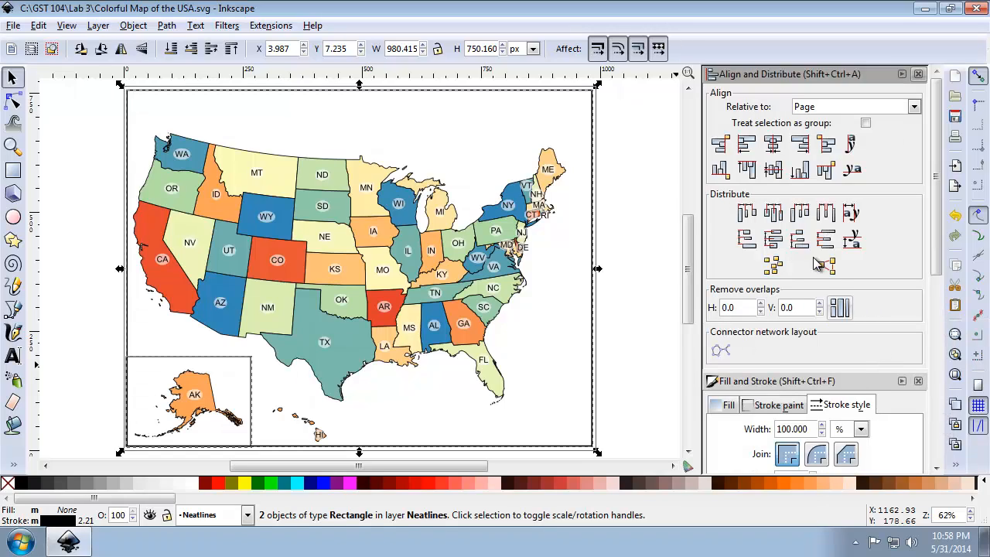
Try aligning both rectangles to the page's left and bottom edges, and undo both alignments.
left_click(748, 146)
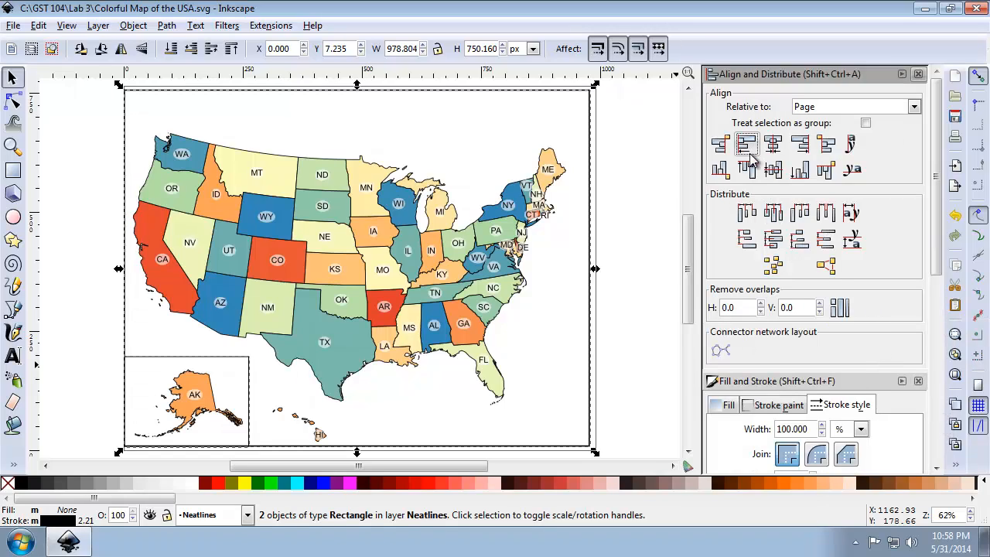
left_click(802, 172)
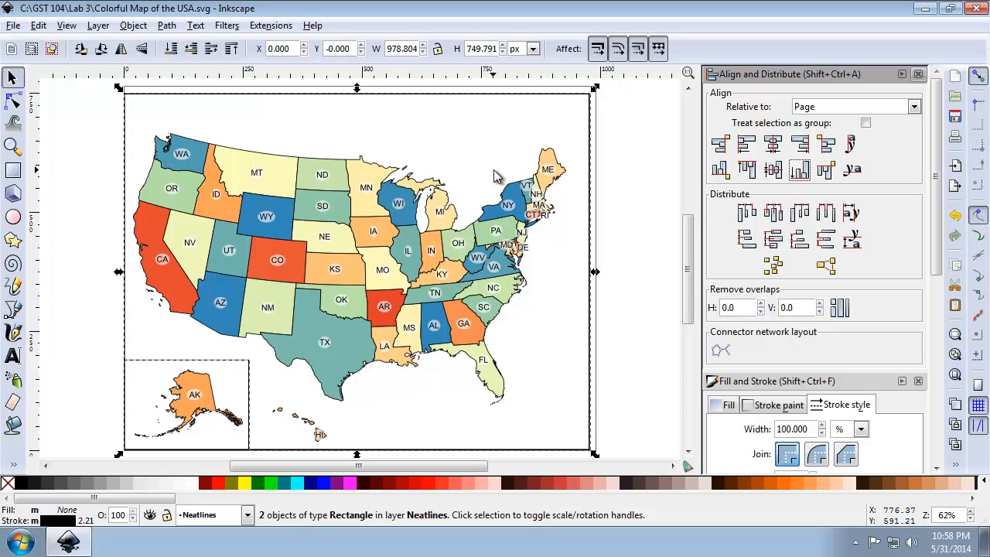
key("ctrl+z")
key("ctrl+z")
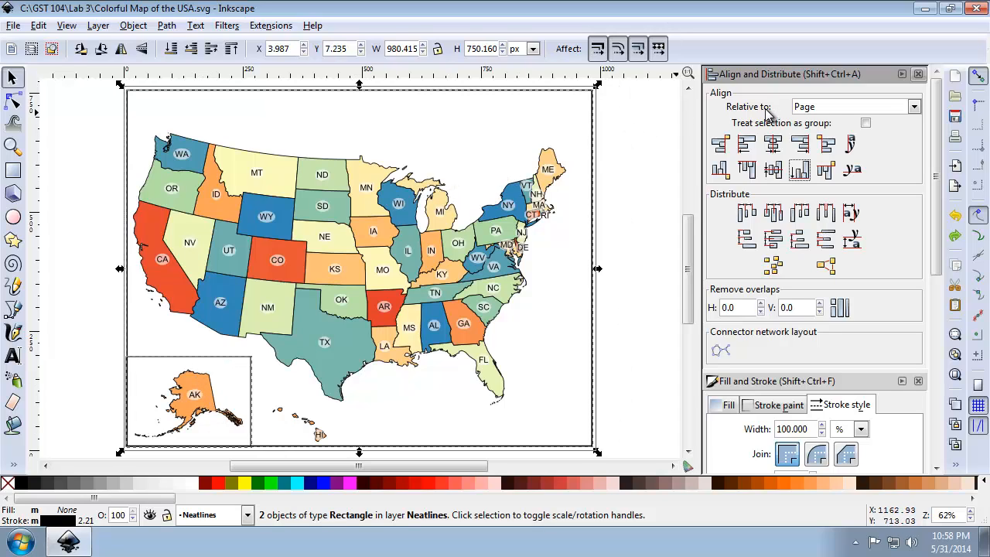
Align the Alaska rectangle's bottom and left edges to the outer frame, relative to First selected with the frame picked first, and deselect.
left_click(914, 108)
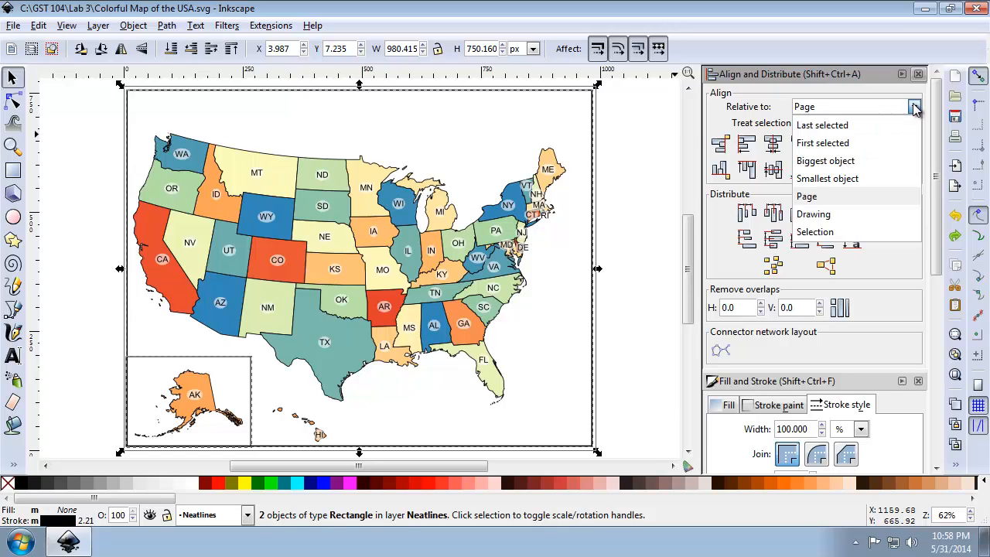
left_click(854, 147)
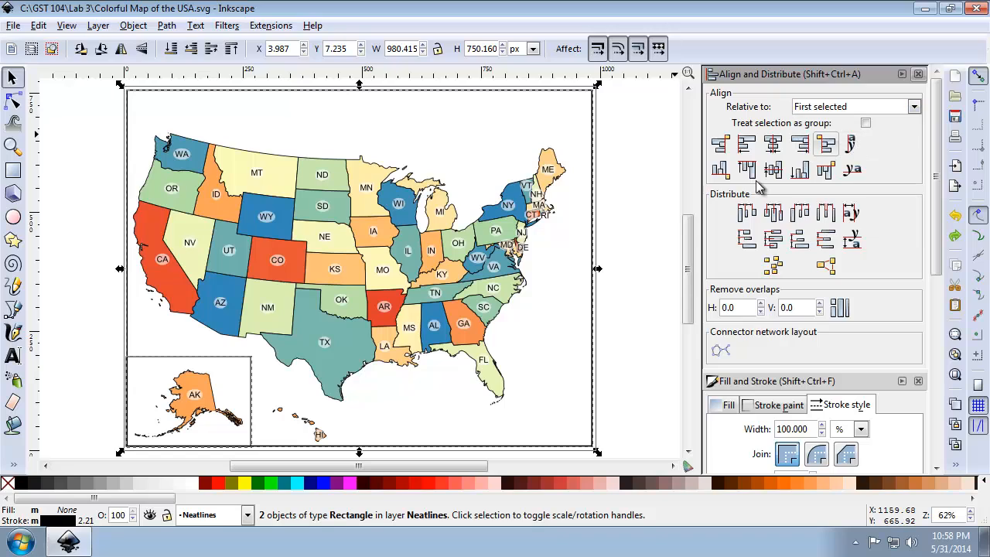
left_click(609, 259)
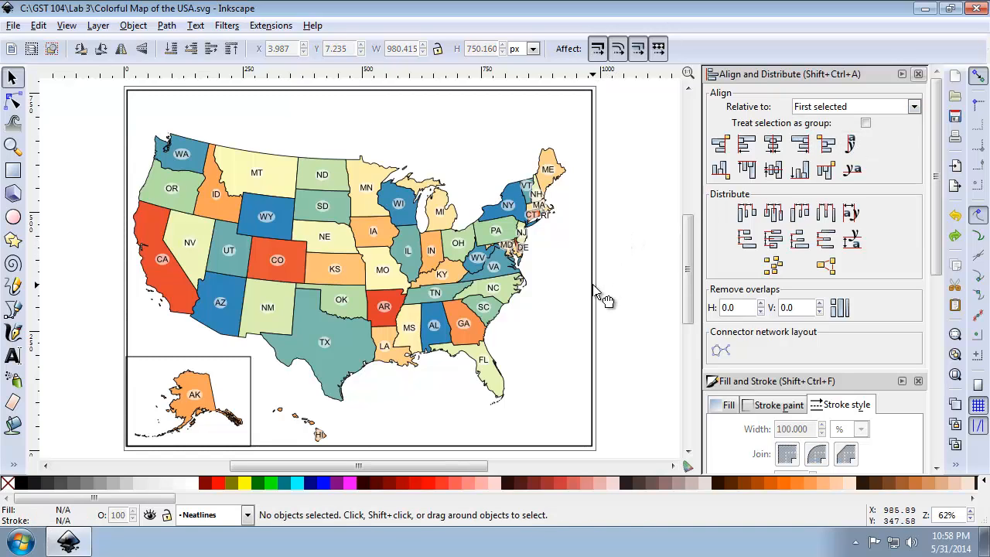
left_click(588, 288)
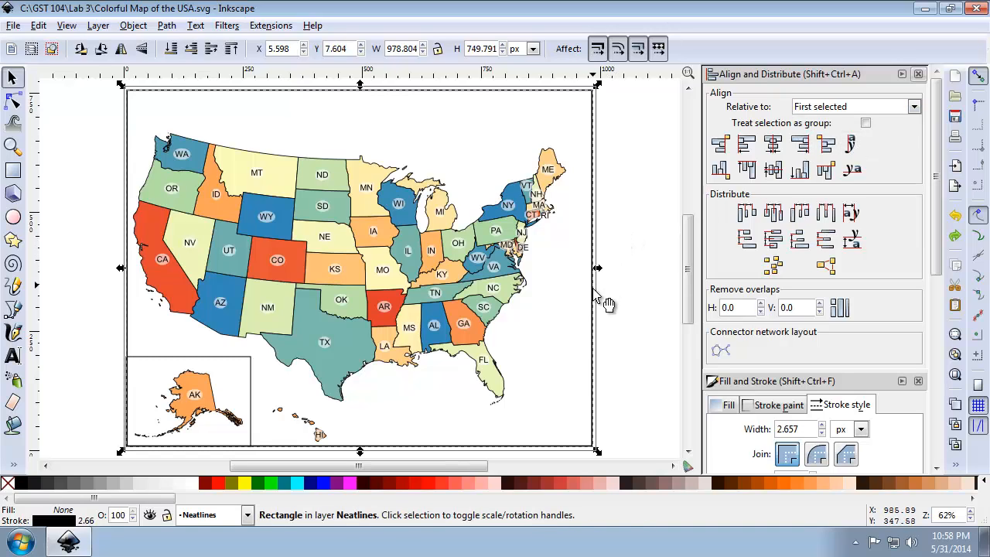
left_click(197, 358, "shift")
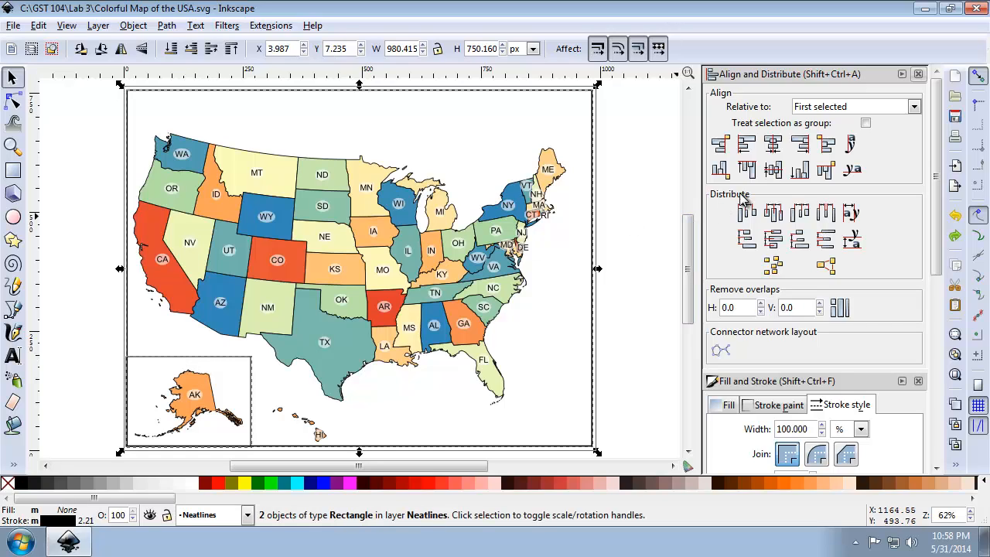
left_click(800, 169)
left_click(746, 145)
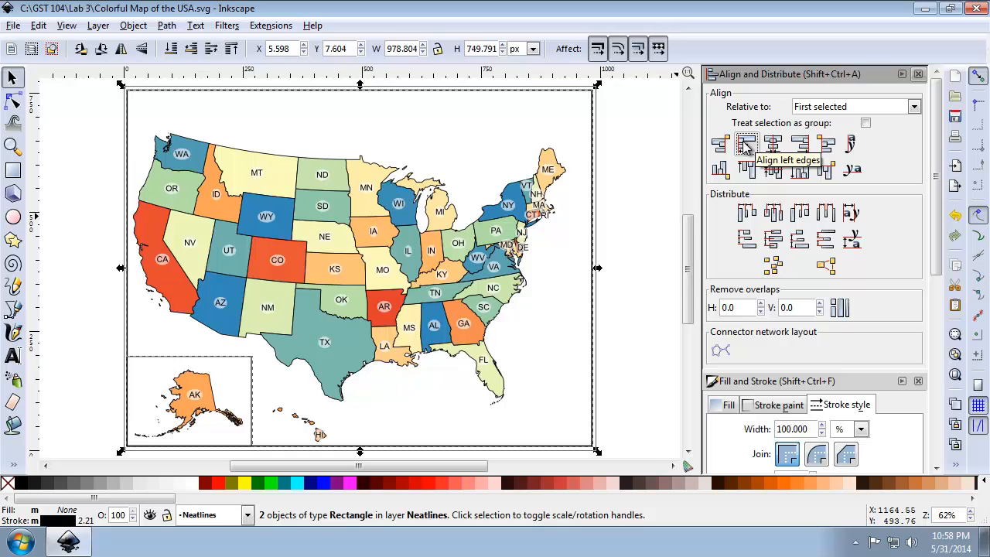
left_click(655, 198)
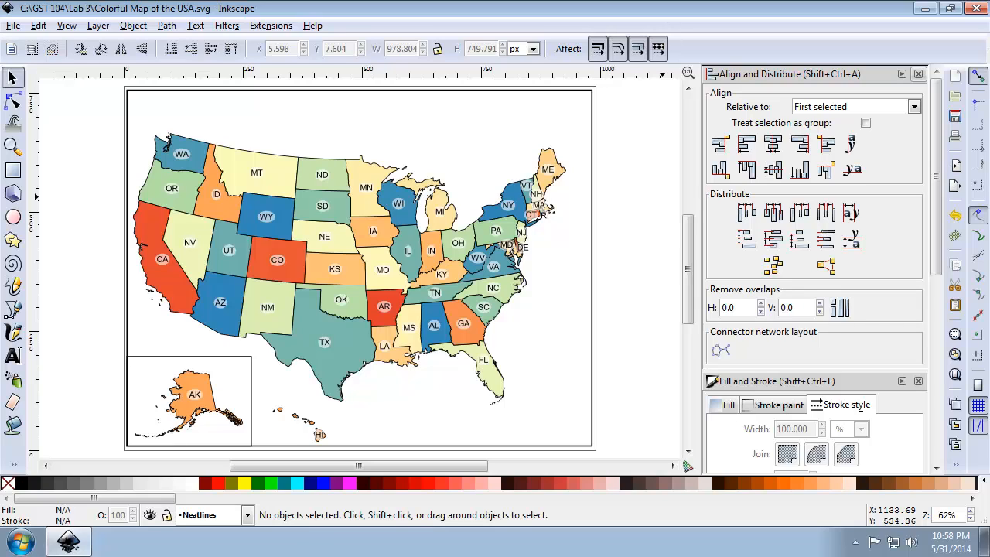
left_click(194, 410)
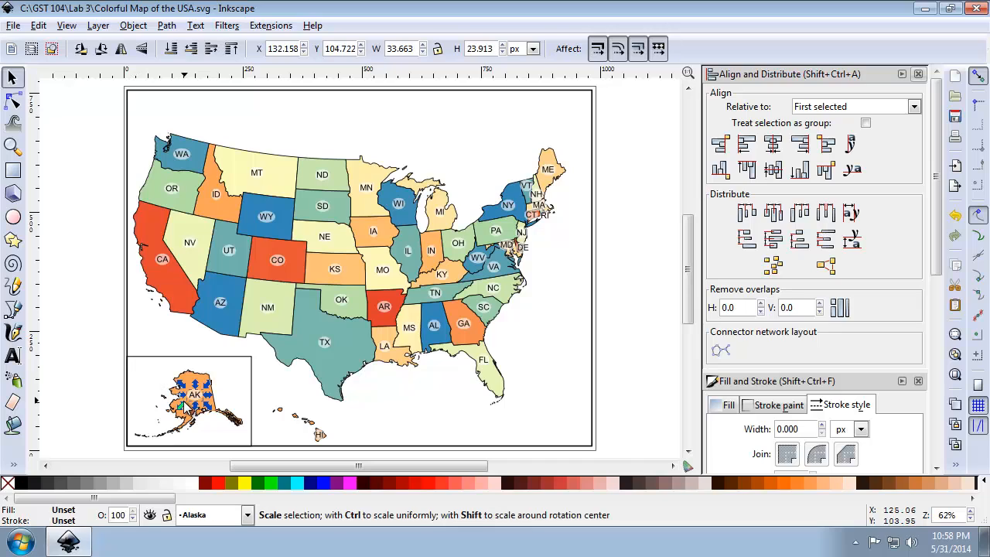
left_click(184, 422)
left_click(87, 369)
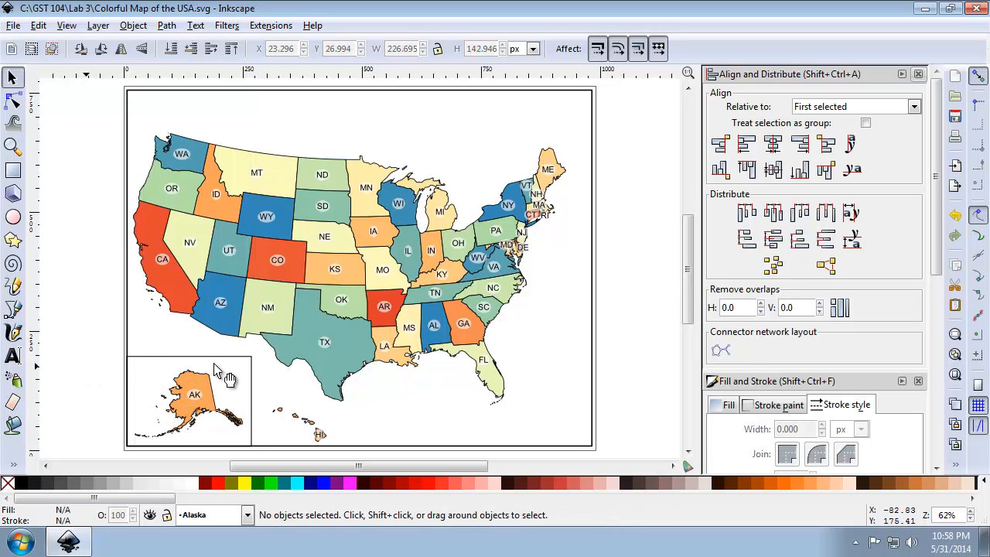
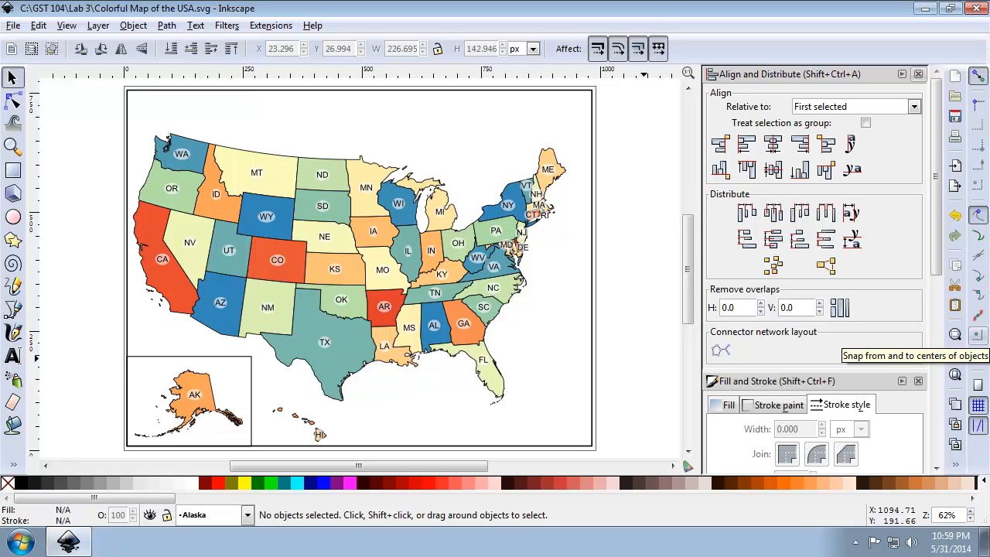
Draw a straight vertical line about 51 px long up from the frame's bottom edge, just east of Hawaii, with the Bezier tool.
left_click(12, 310)
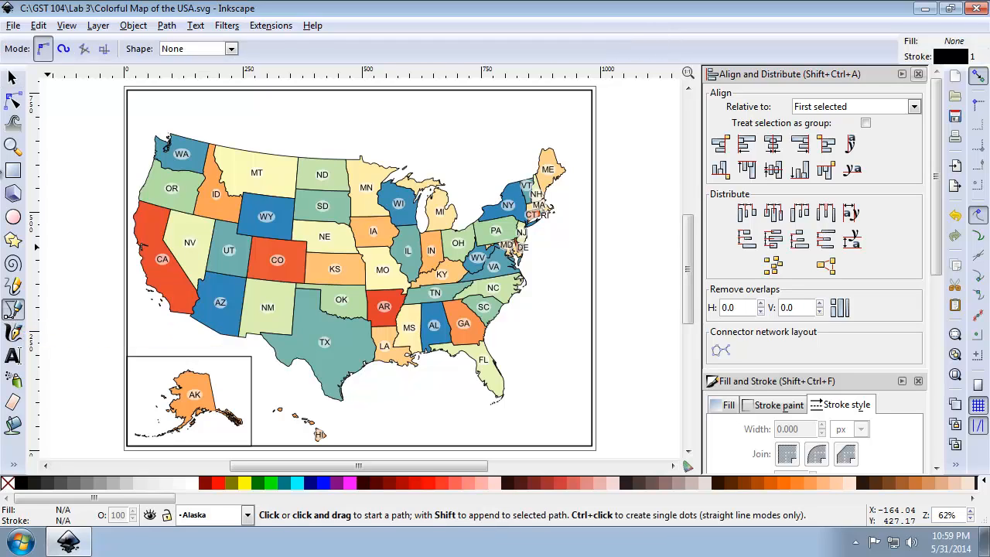
left_click(13, 146)
left_click_drag(218, 339, 373, 458)
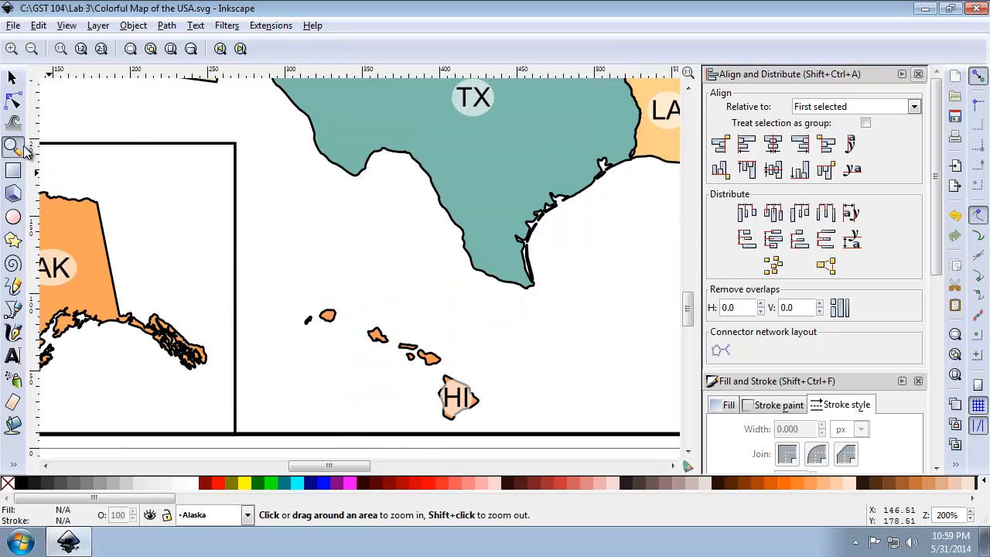
left_click(13, 310)
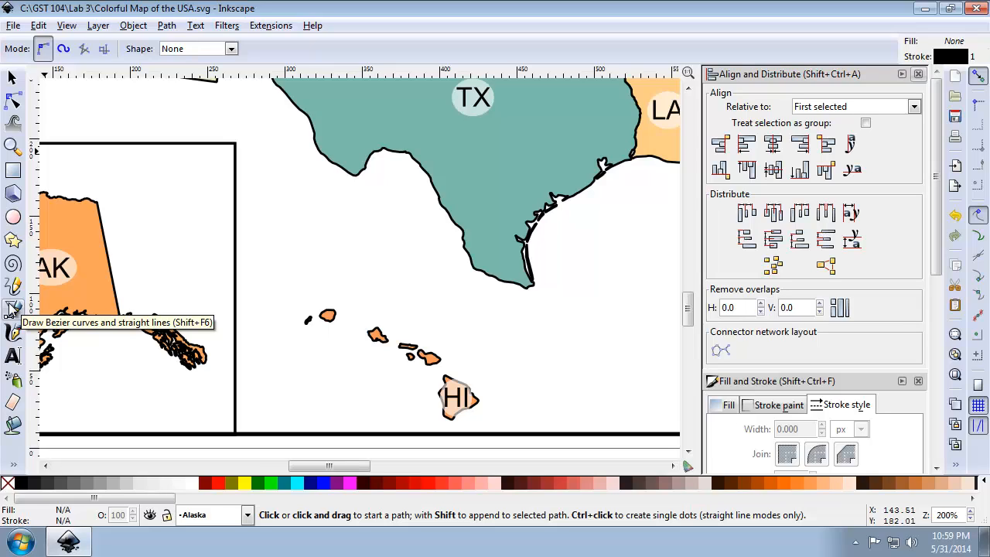
left_click(505, 434)
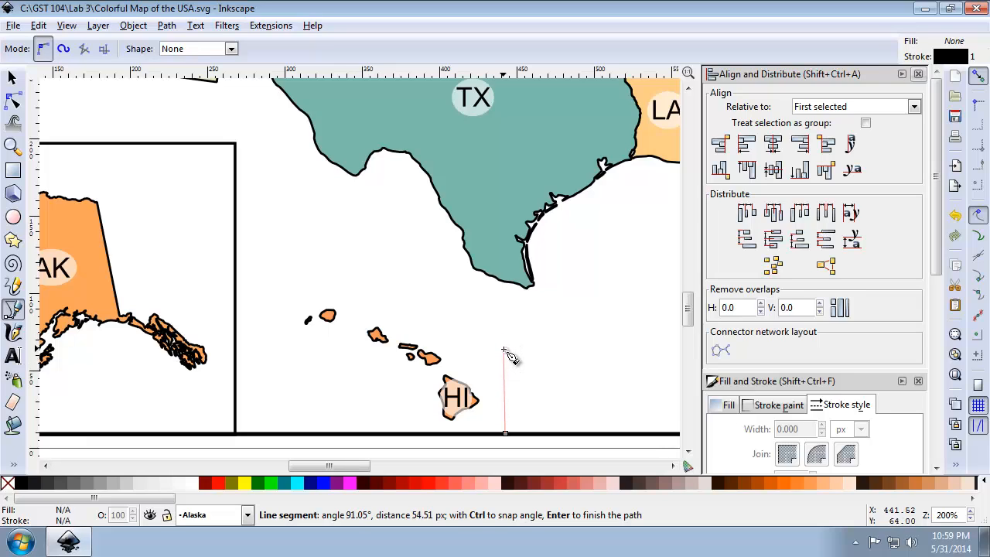
key("Return")
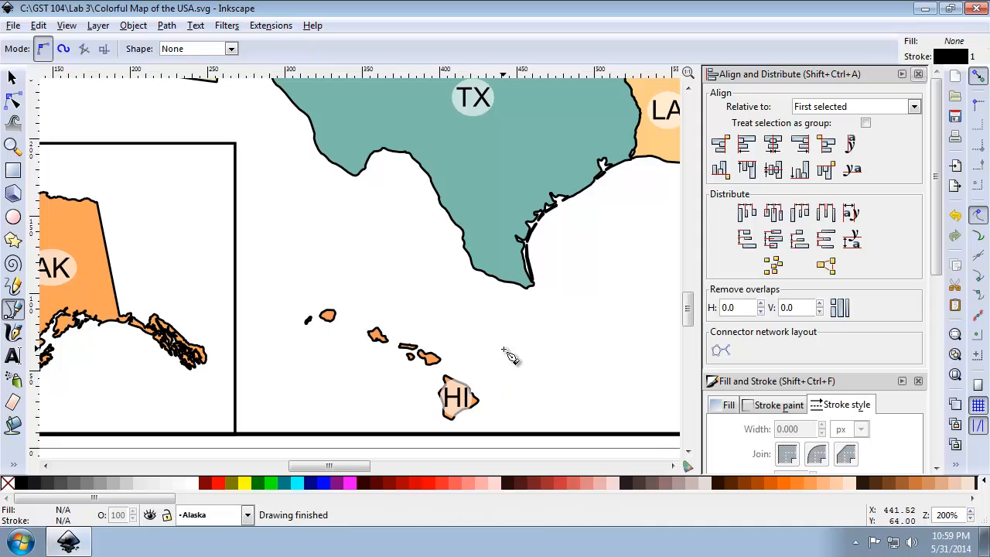
left_click(506, 433)
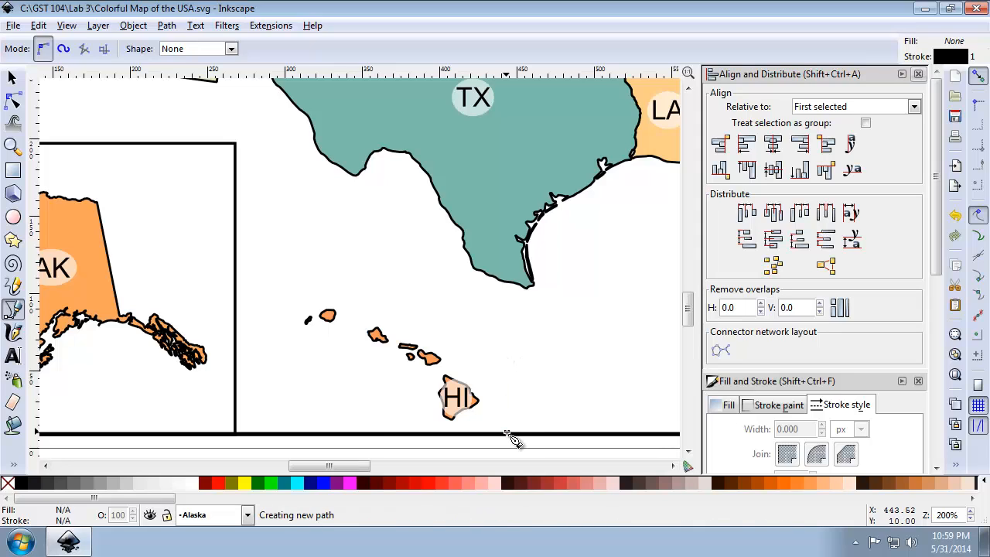
left_click(507, 356)
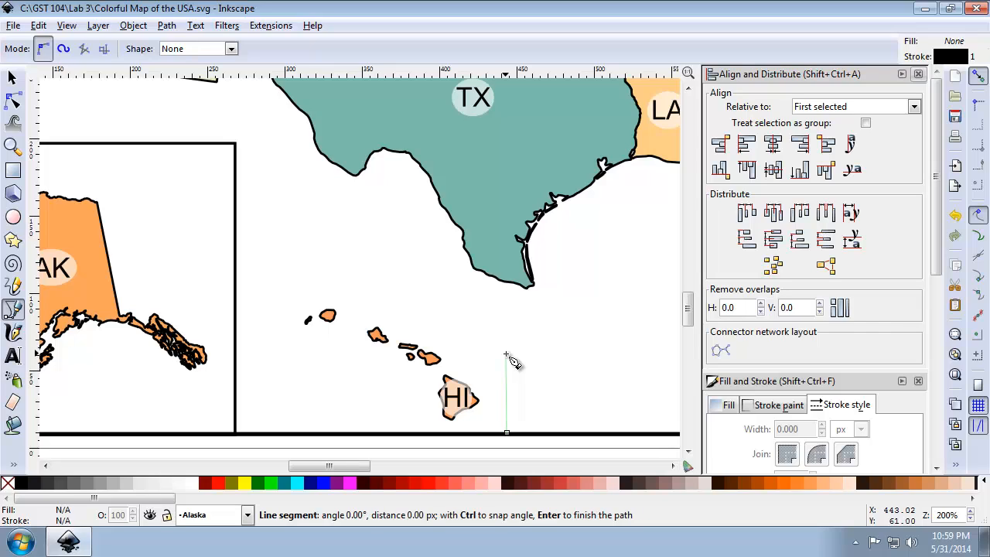
key("Return")
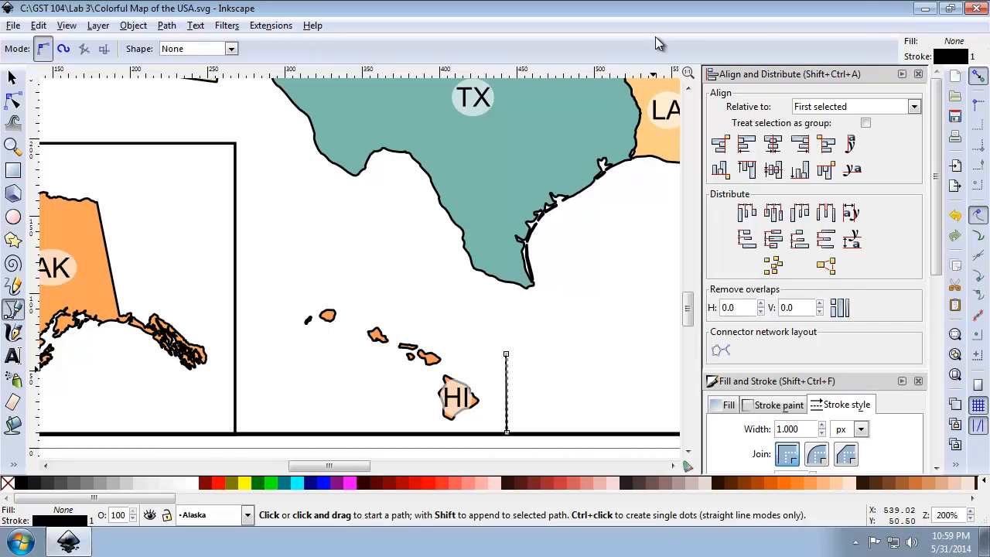
Extend the line with a 150° diagonal about 98 px long above Hawaii and a horizontal segment about 92 px long to the Alaska box, and deselect.
left_click(507, 355)
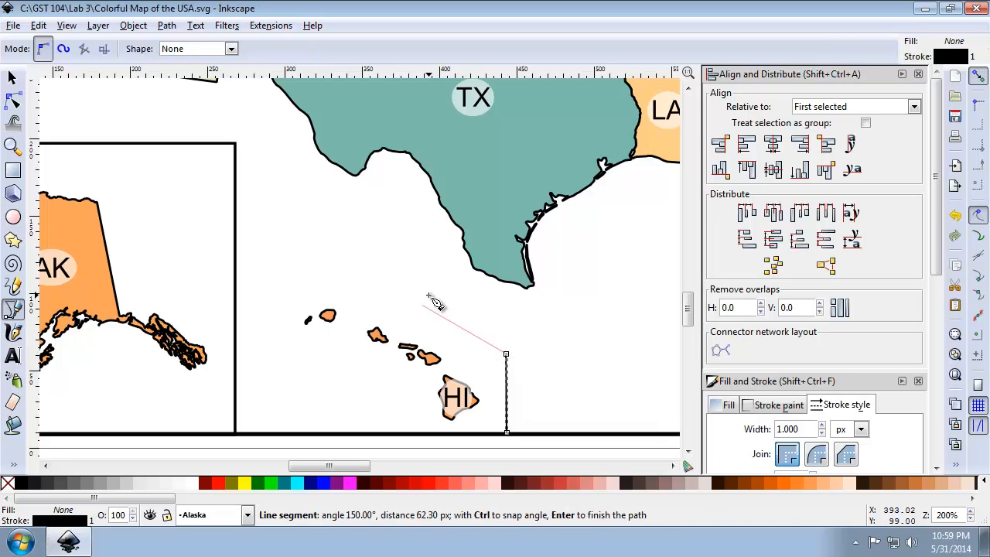
double_click(376, 279)
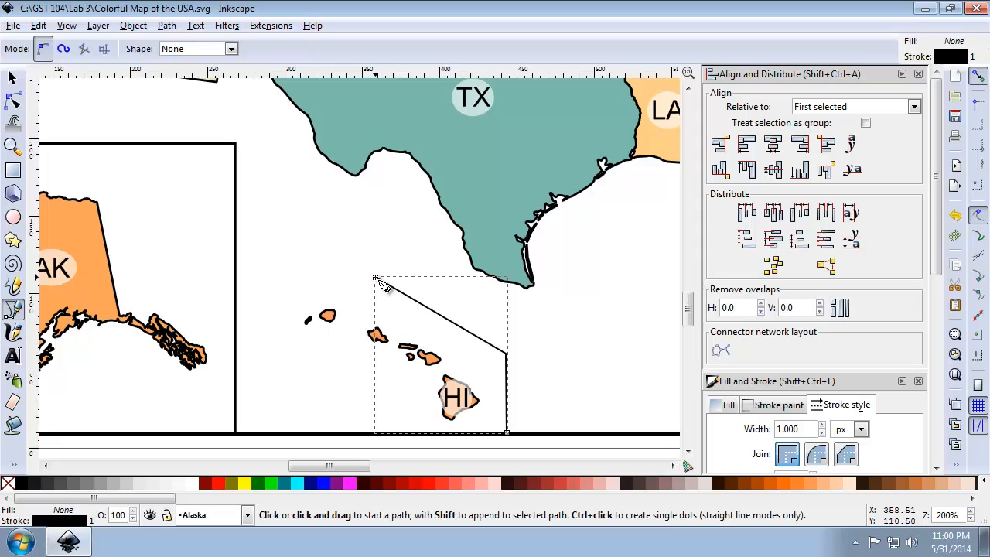
left_click(376, 279)
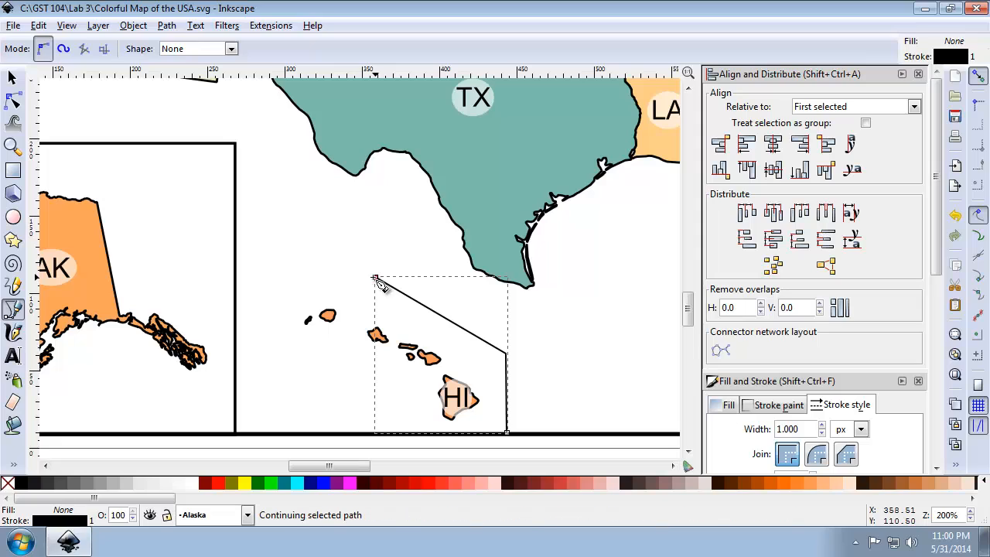
double_click(236, 278)
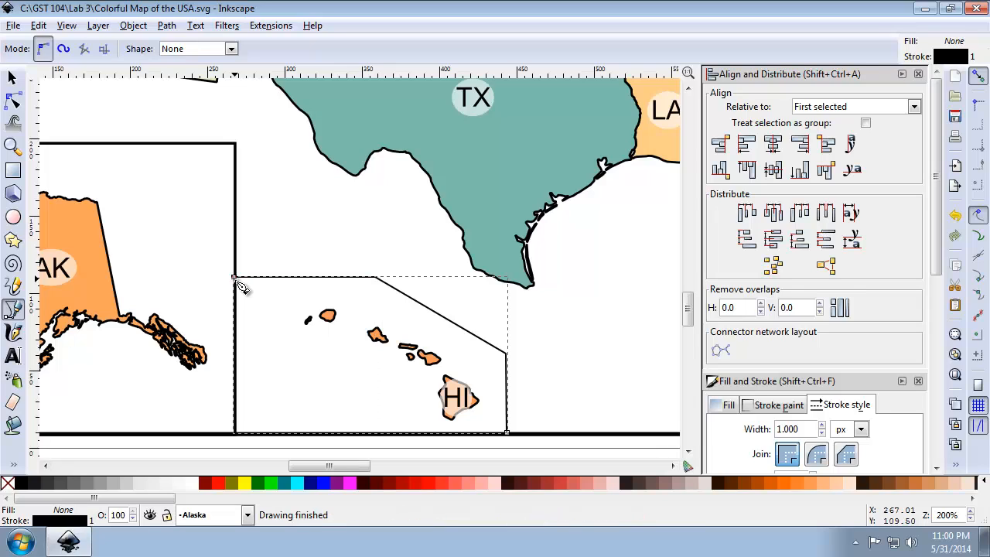
left_click(12, 78)
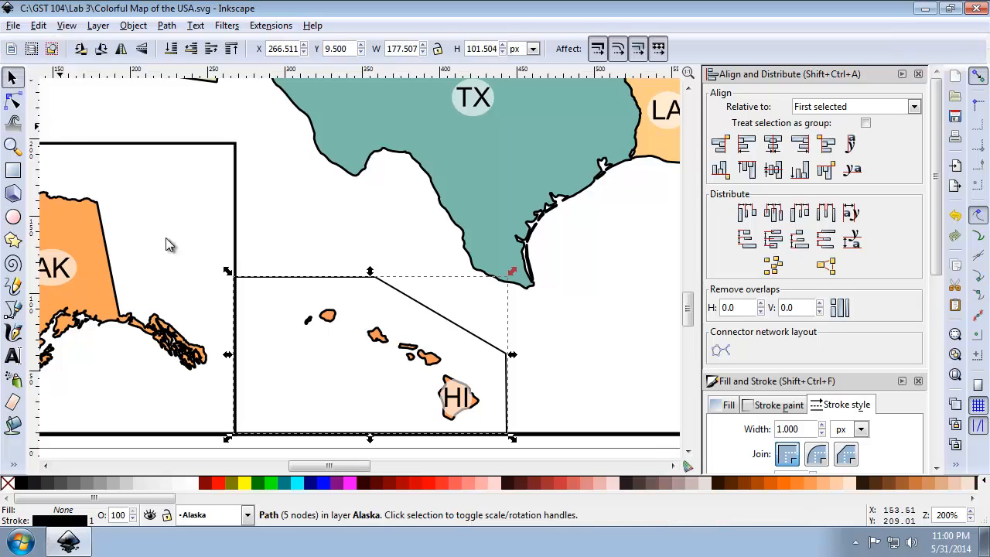
left_click(515, 395)
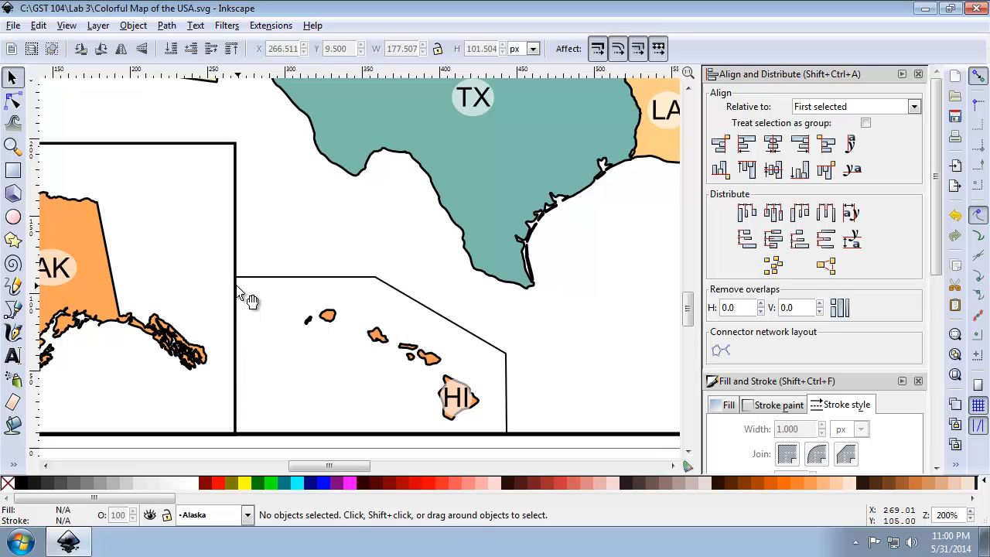
Check that the Hawaii outline is one connected path by selecting it from its different segments, and deselect.
left_click(294, 280)
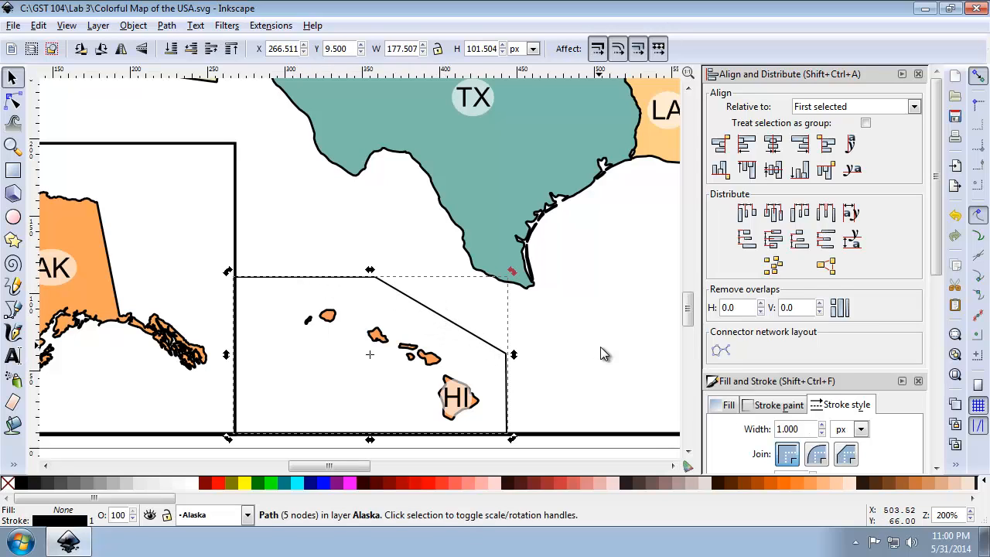
left_click(516, 380)
left_click(507, 393)
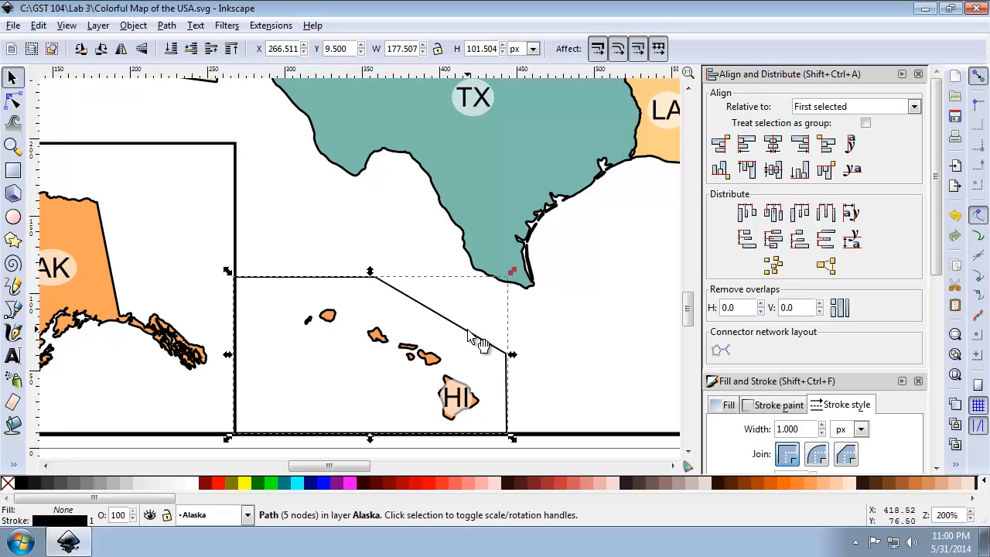
left_click(319, 267)
left_click(330, 279)
left_click(532, 350)
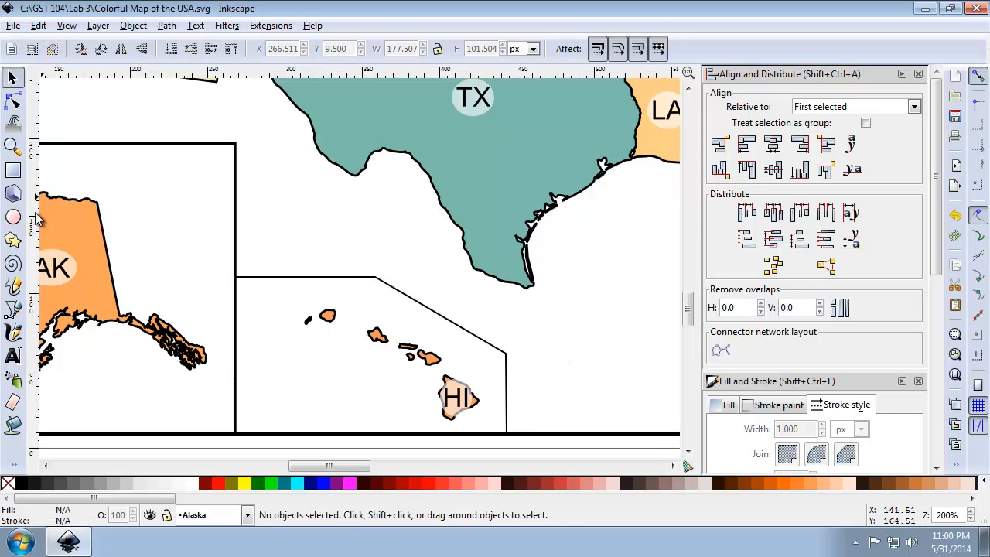
Draw a three-segment trial path east of the Hawaii outline, continuing it from its last node each time, and delete it.
left_click(13, 308)
left_click(563, 436)
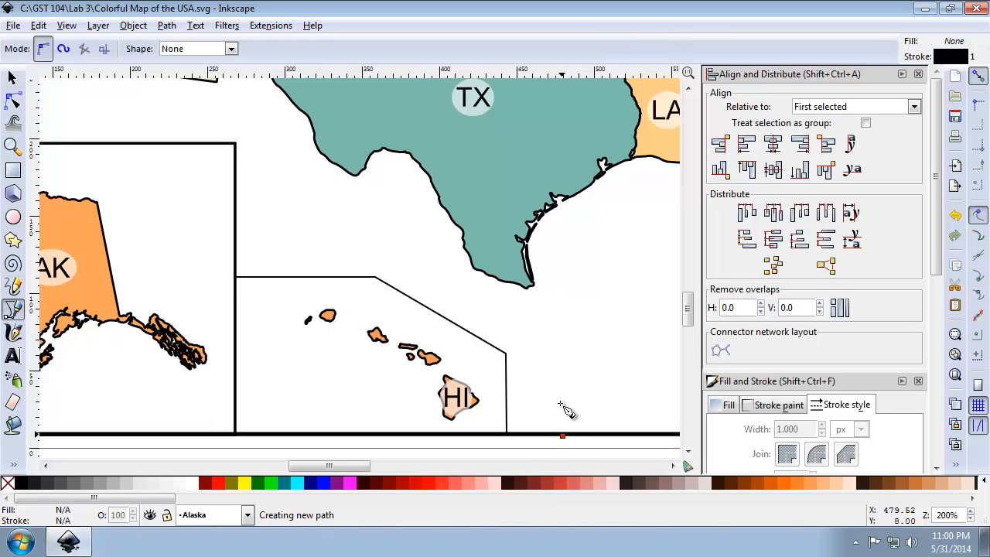
double_click(562, 360)
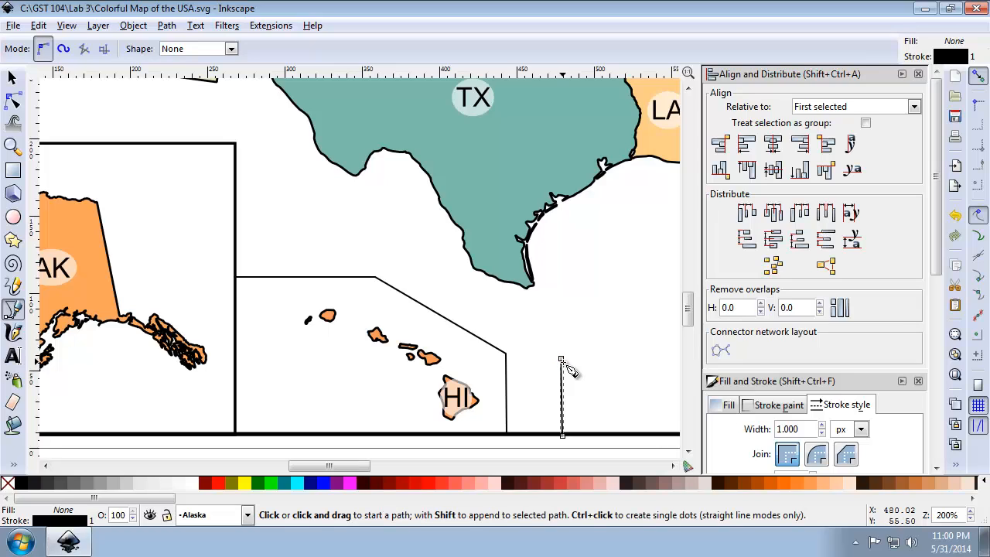
left_click(562, 361)
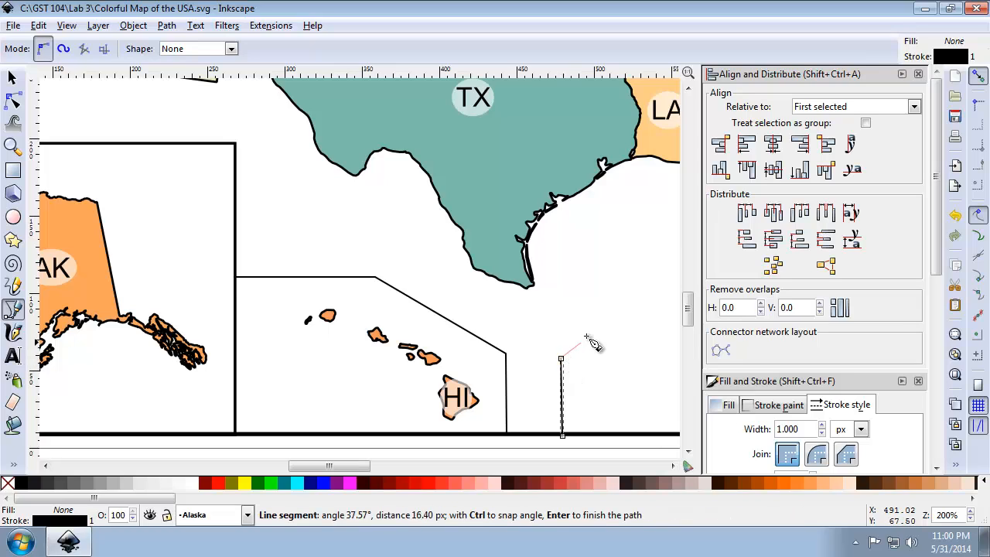
double_click(605, 312)
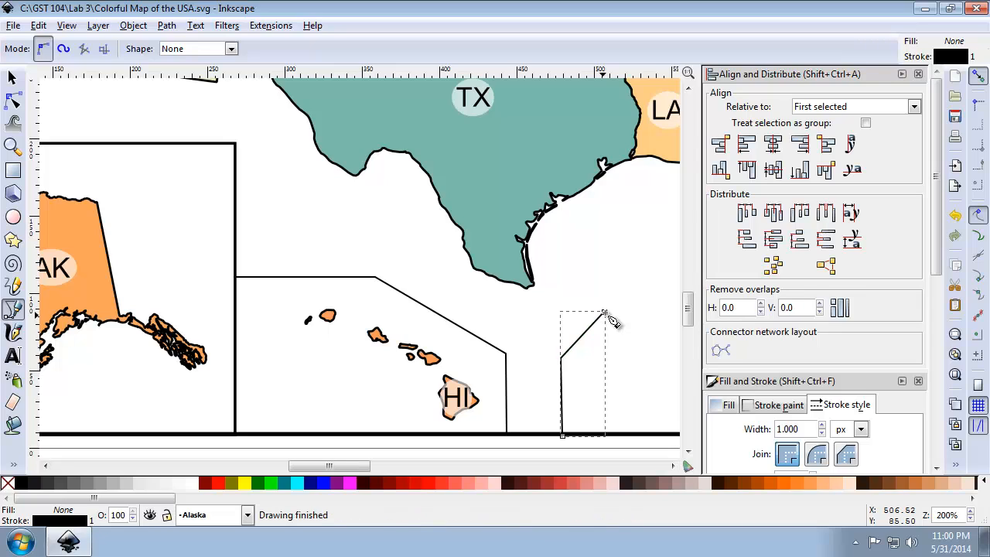
left_click(605, 315)
double_click(606, 369)
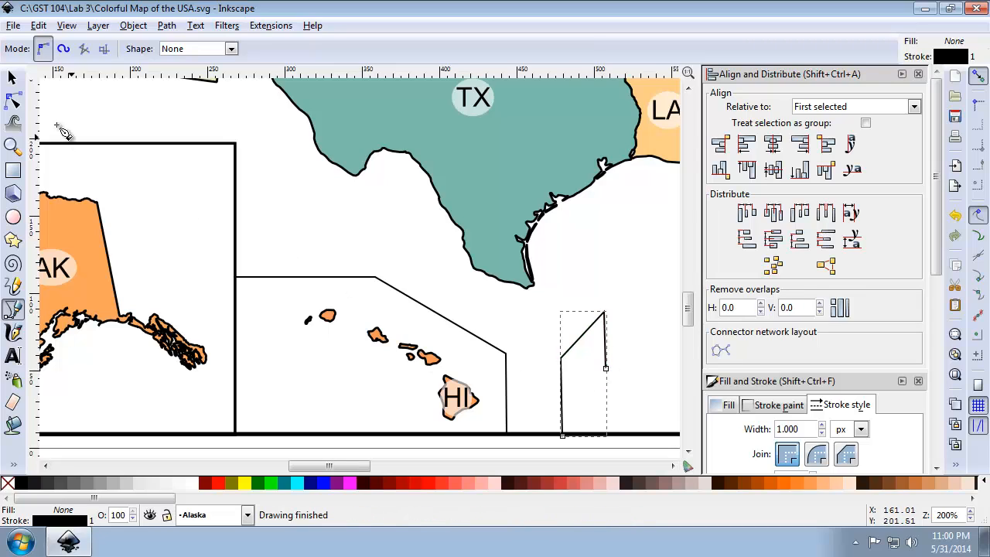
left_click(11, 78)
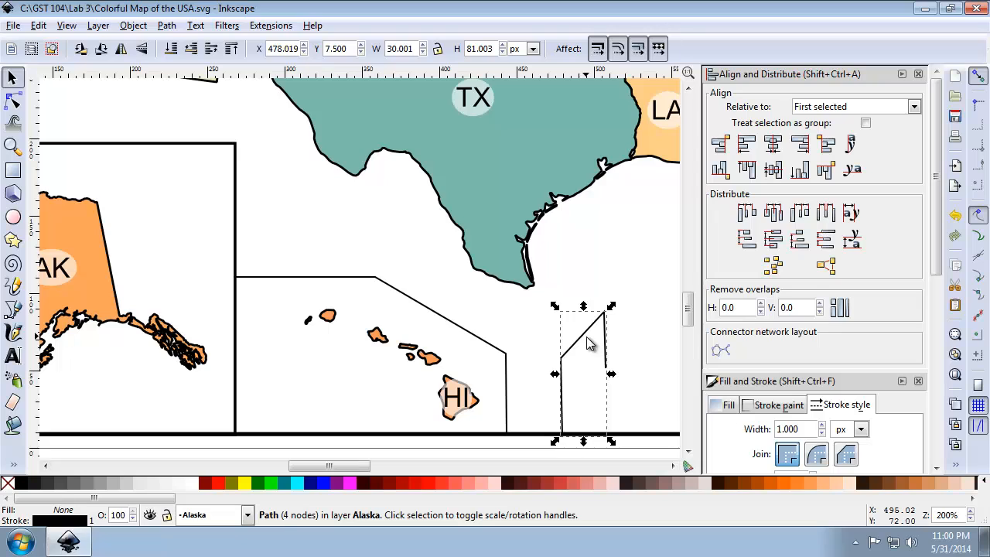
key("Delete")
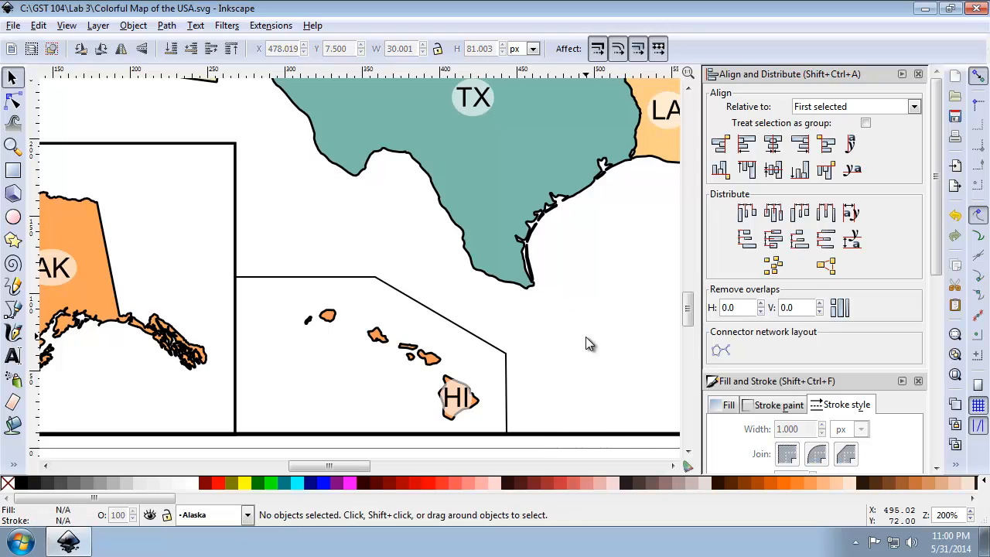
Set the Hawaii outline's stroke width to 0.5 mm and deselect it.
left_click(507, 369)
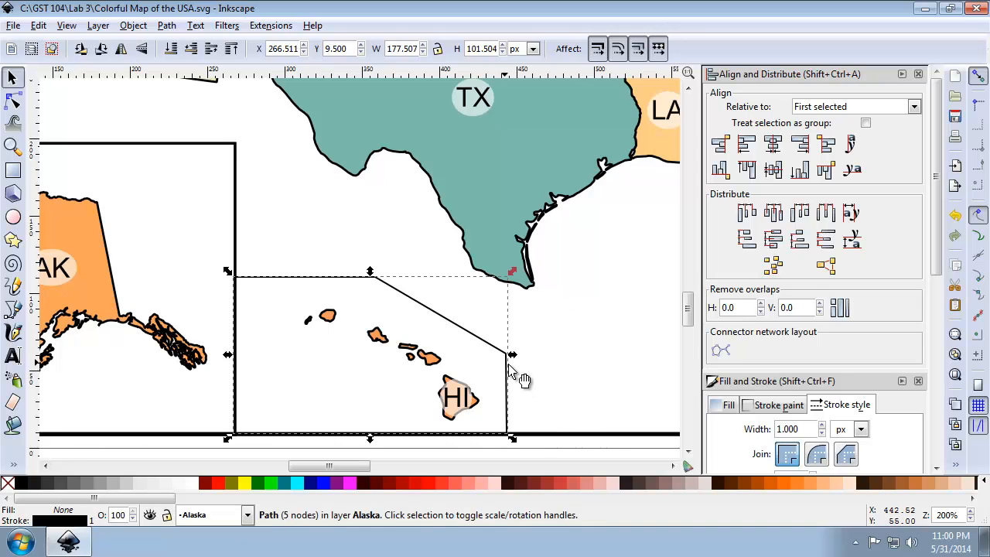
left_click(919, 73)
left_click(820, 109)
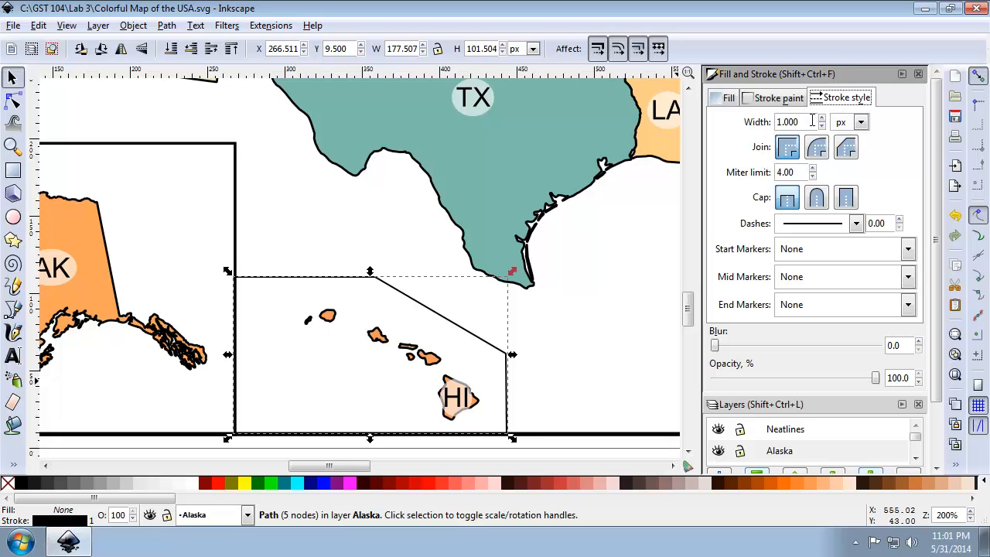
left_click(842, 124)
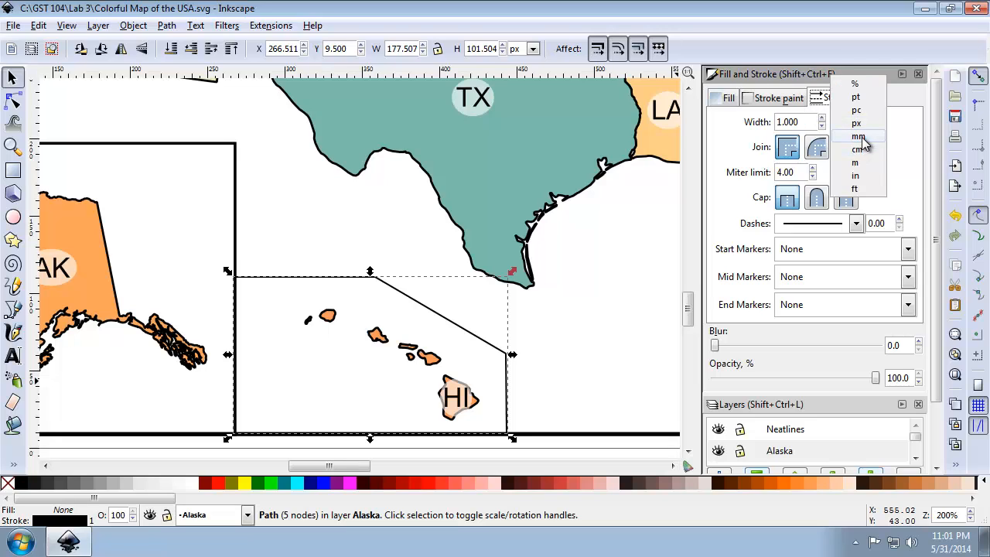
left_click(855, 142)
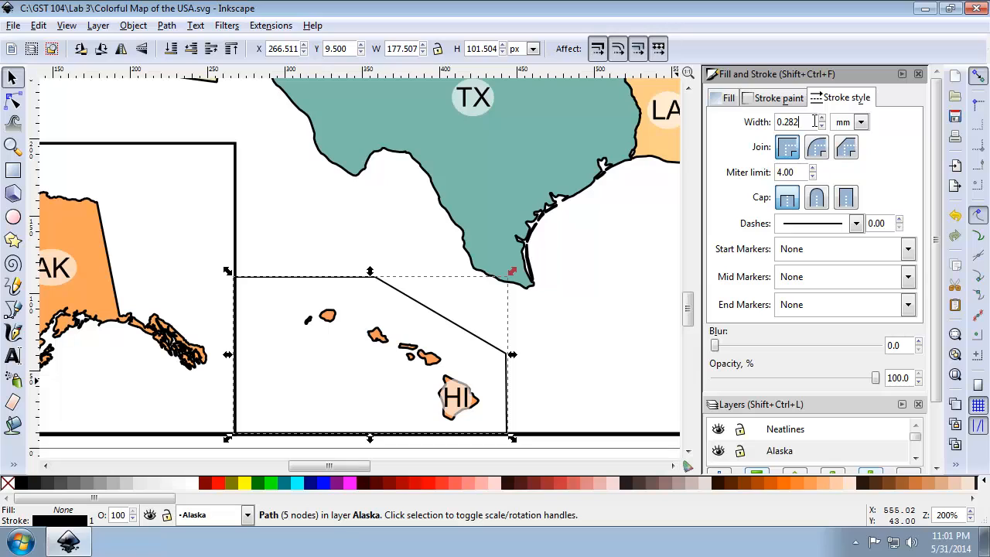
triple_click(815, 122)
type("0.5")
key("Return")
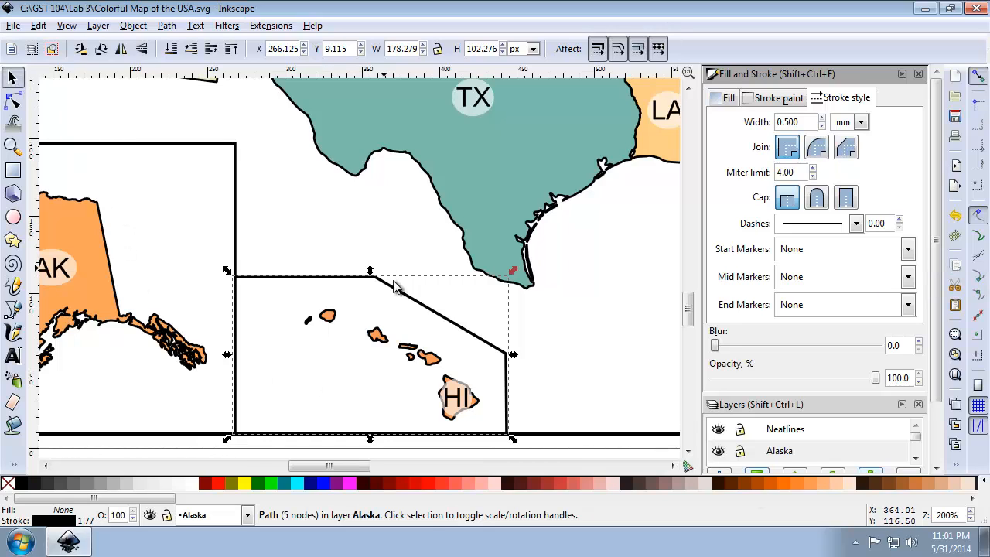
left_click(563, 425)
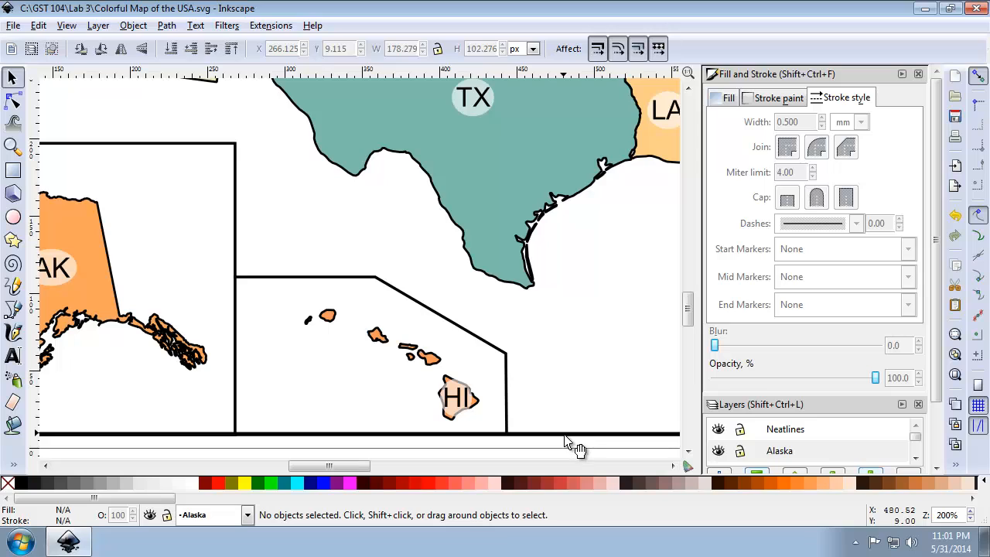
Align the Hawaii outline's bottom edge to the outer frame, relative to First selected with the frame picked first, and deselect.
left_click(565, 435)
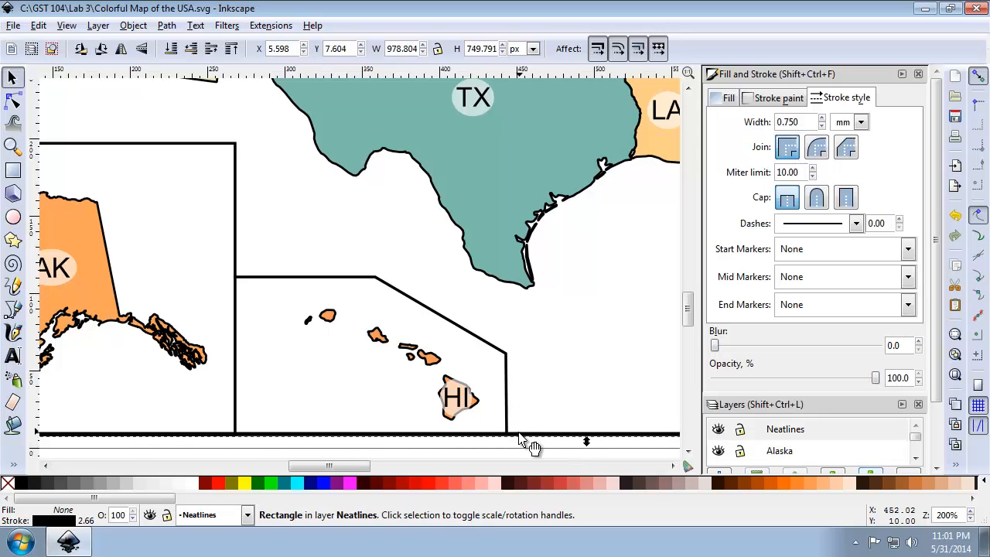
key("shift")
left_click(508, 416, "shift")
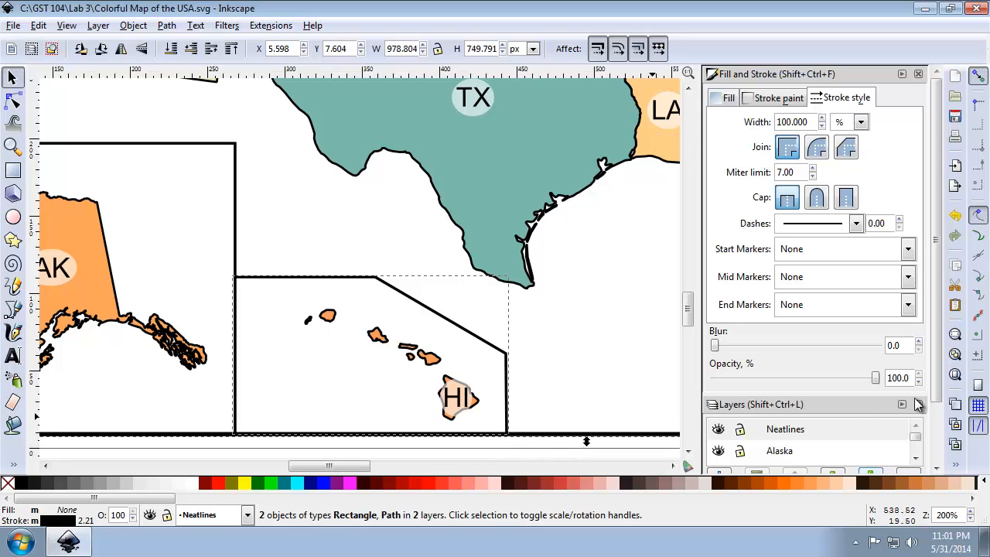
right_click(959, 464)
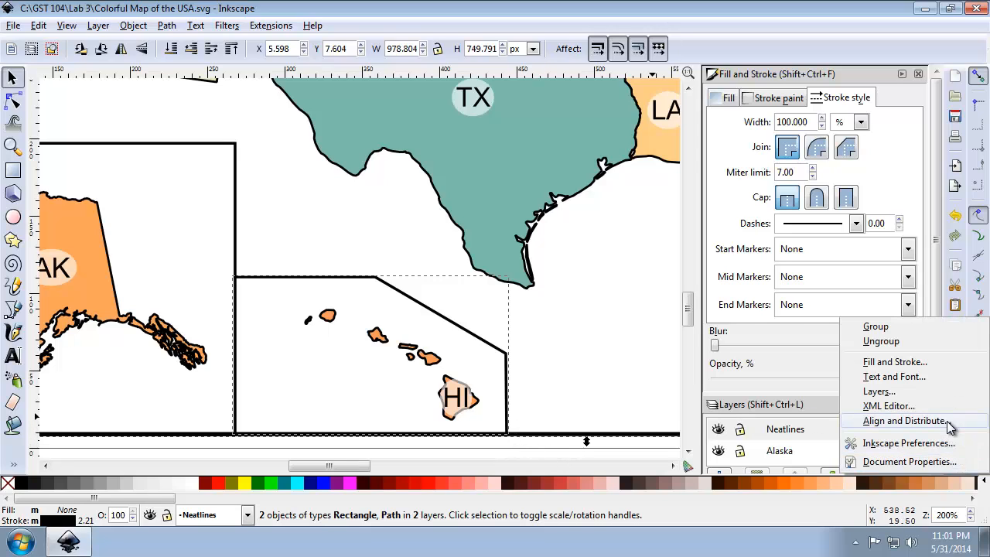
left_click(863, 421)
left_click(799, 170)
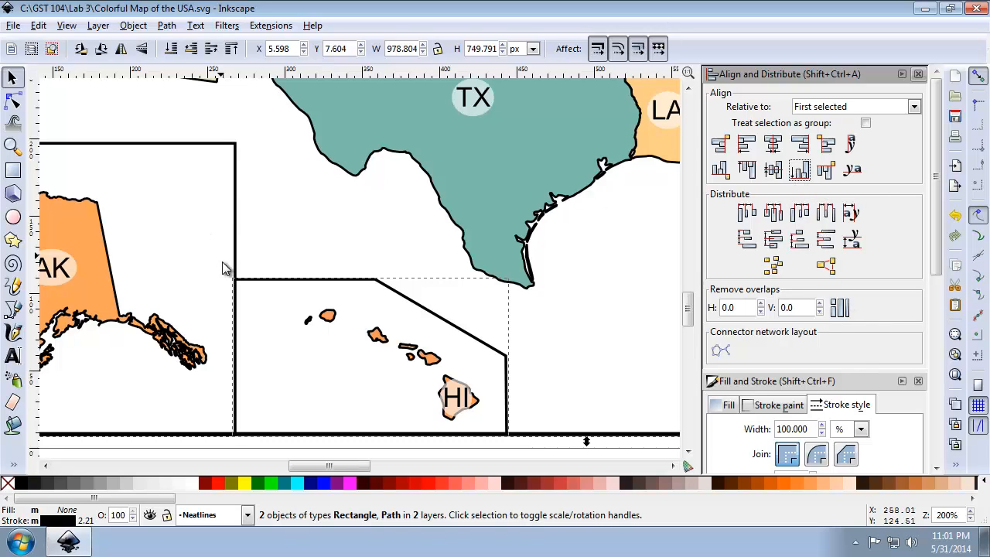
left_click(249, 259)
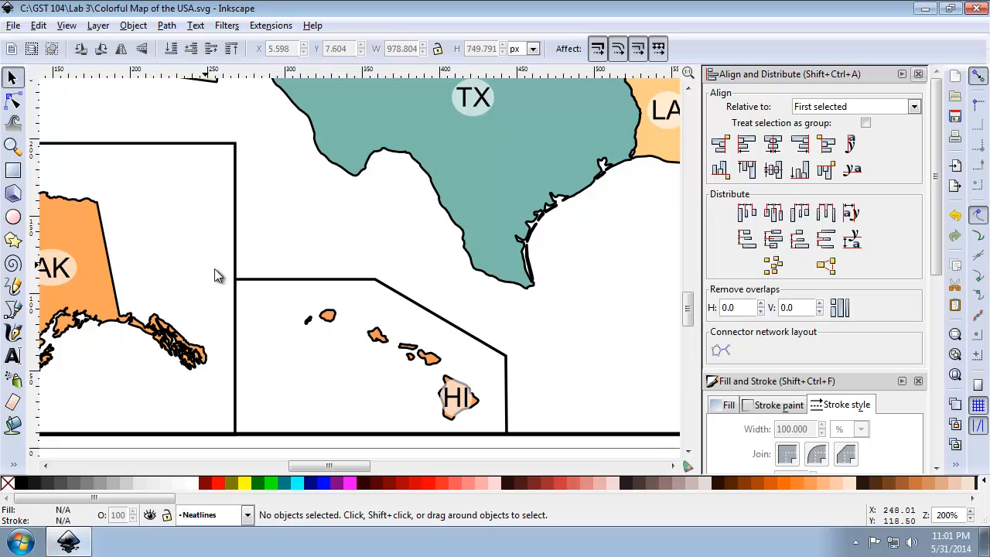
left_click(236, 255)
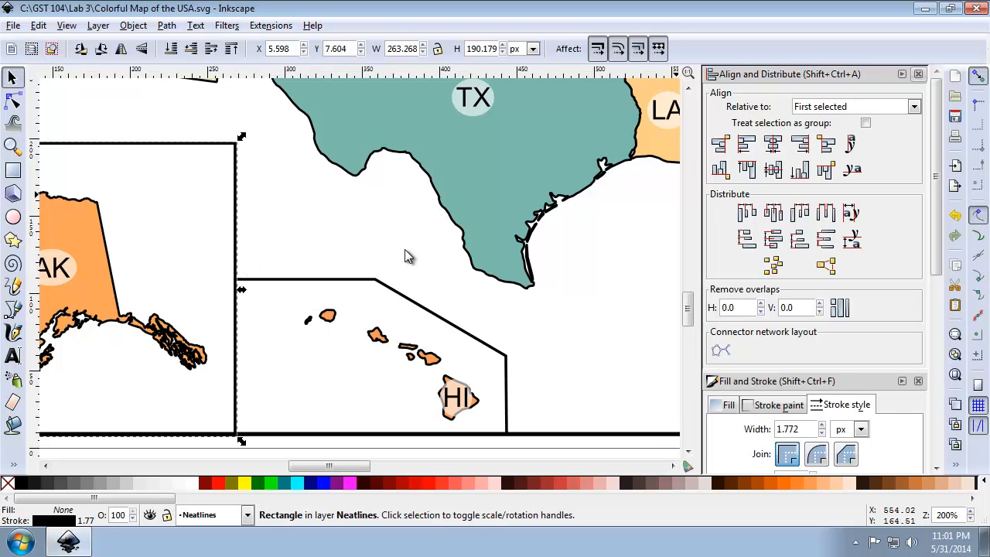
left_click(316, 282, "shift")
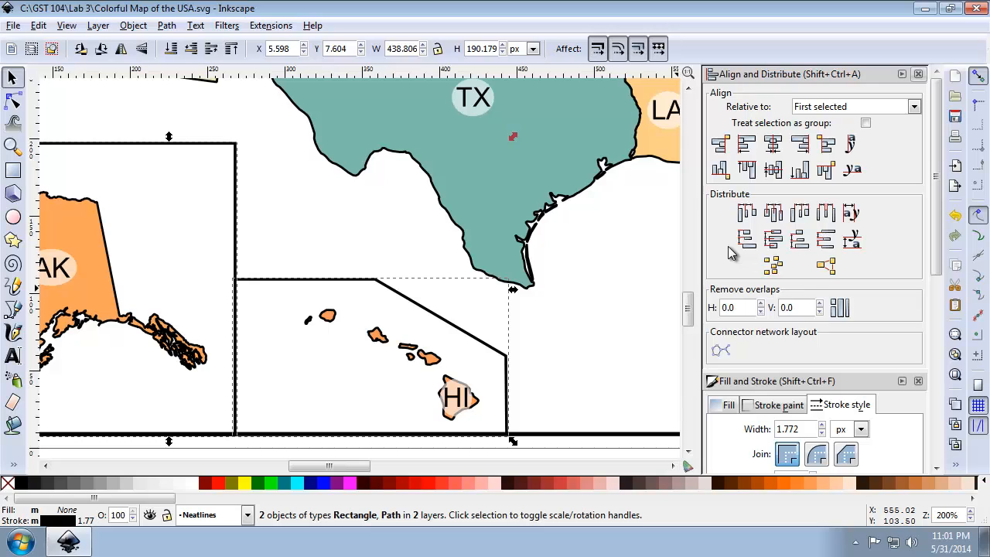
left_click(602, 366)
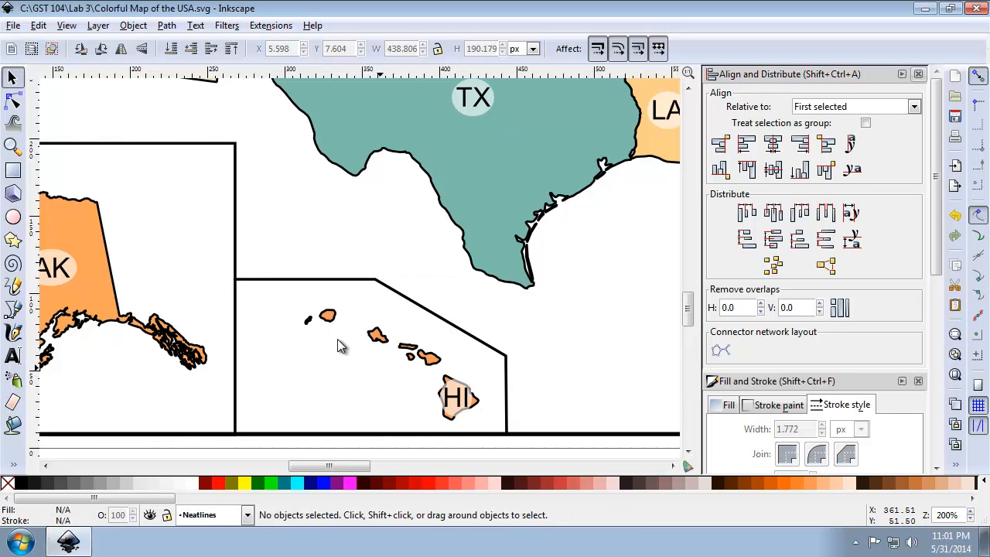
Nudge the Hawaii outline slightly west to about X 267.8 px so its corner overlaps the Alaska frame's edge, and deselect it.
left_click(12, 145)
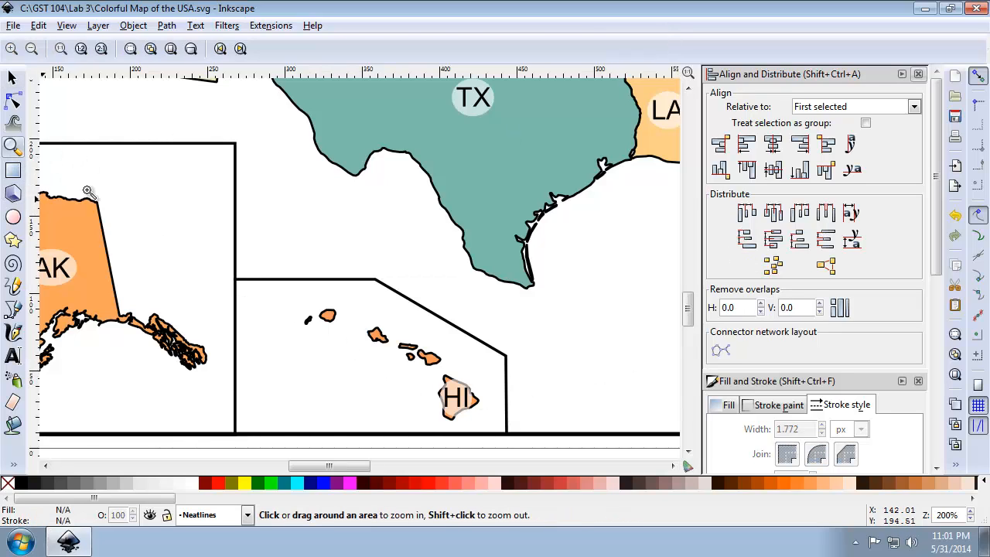
left_click_drag(192, 250, 332, 345)
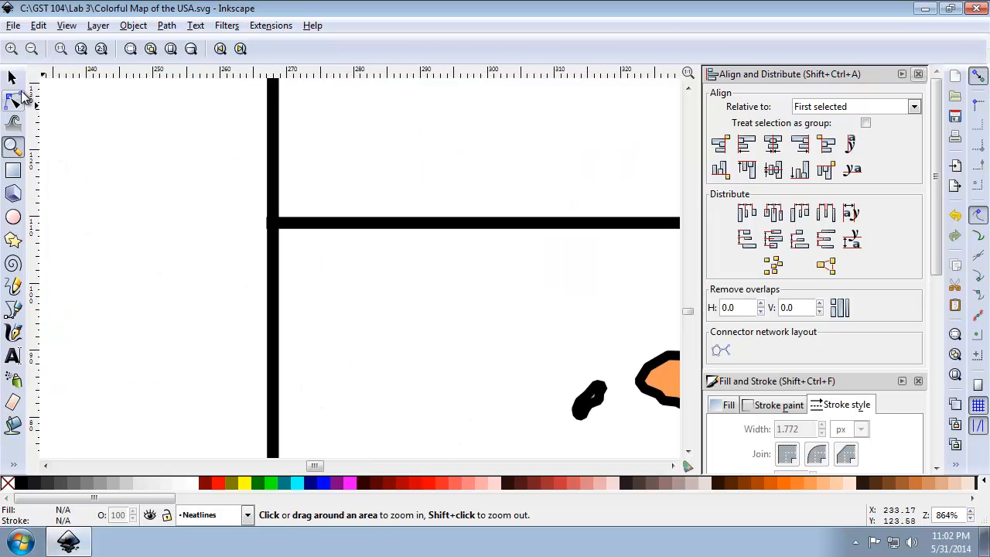
left_click(12, 77)
left_click(272, 224)
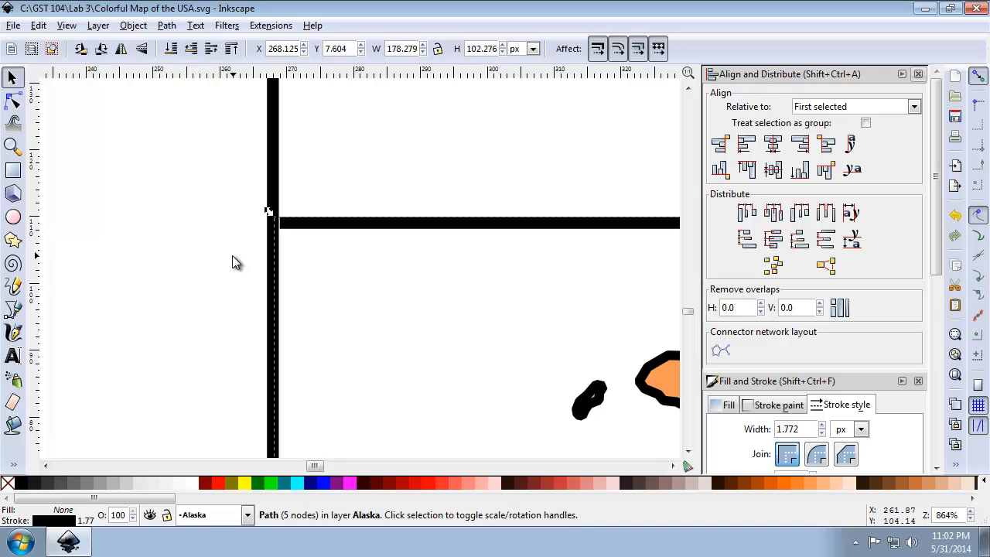
left_click_drag(303, 231, 298, 230)
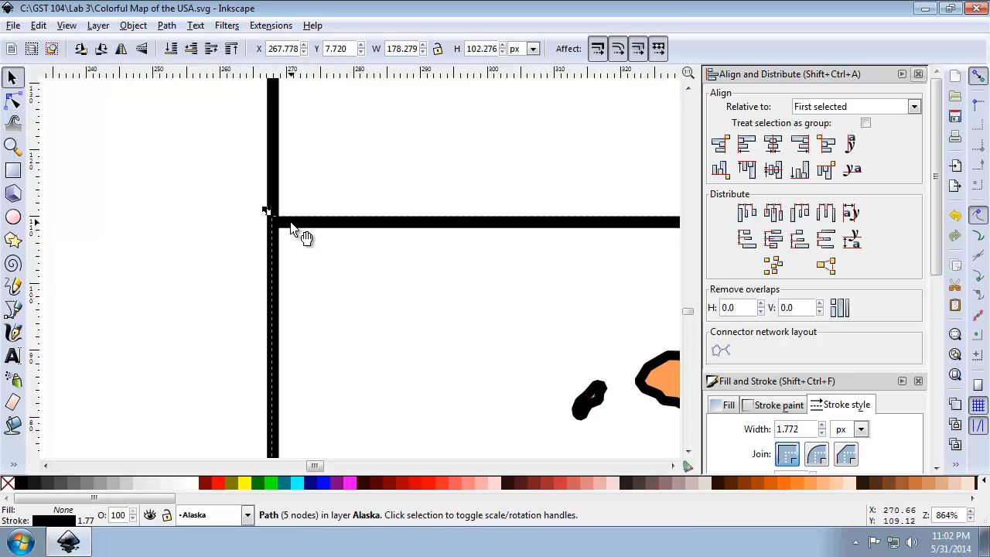
left_click(955, 375)
left_click(648, 396)
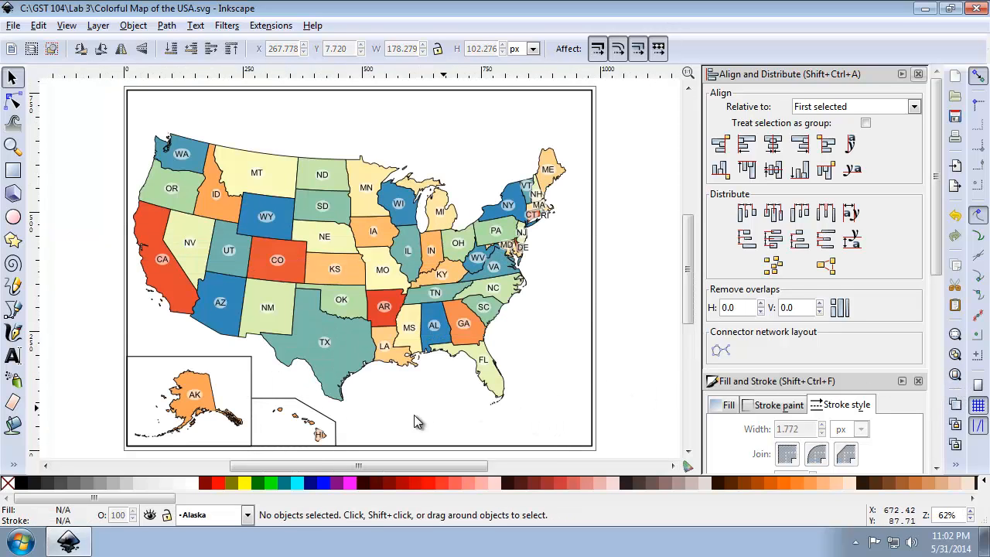
Realign the Hawaii outline's bottom edge to the outer frame, relative to First selected with the frame picked first, and deselect.
left_click(347, 447, "shift")
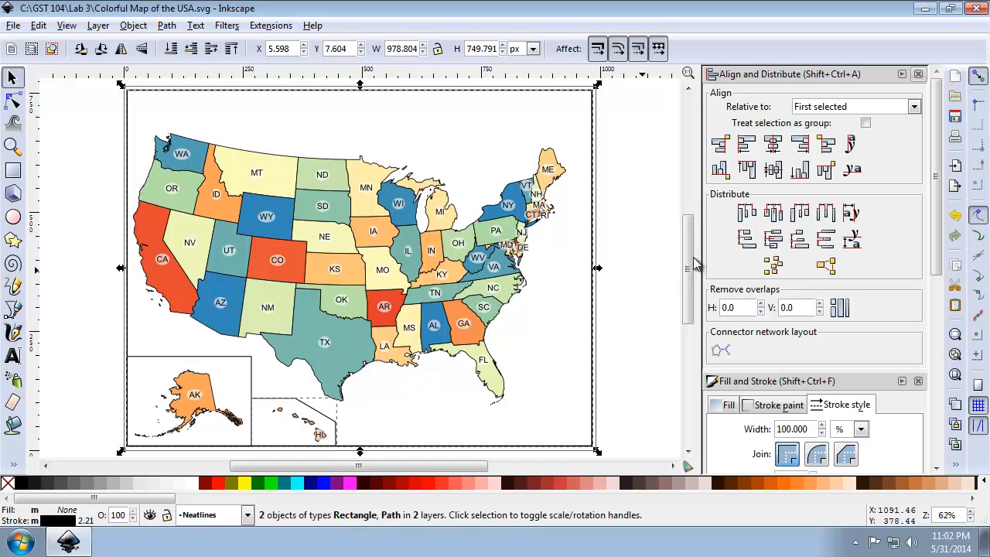
left_click(800, 170)
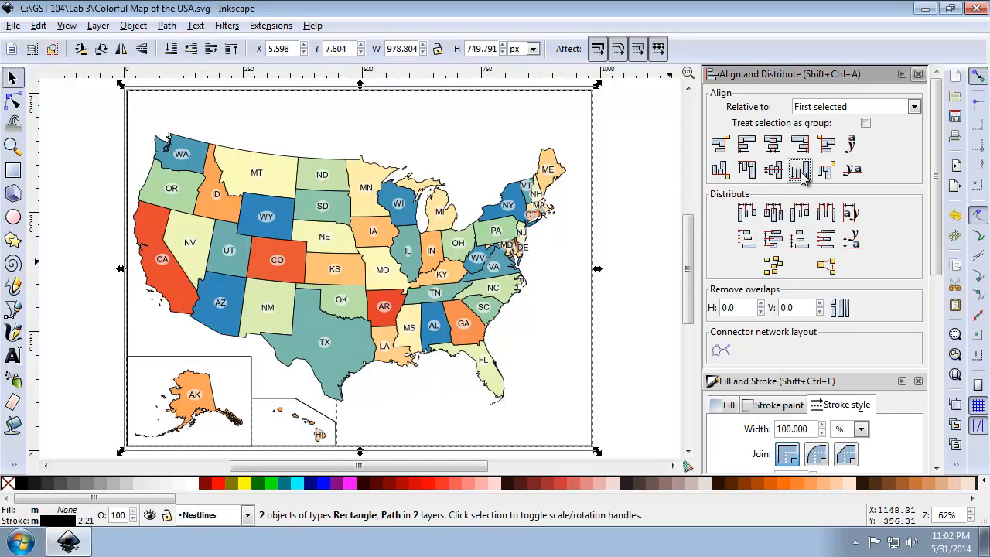
left_click(650, 313)
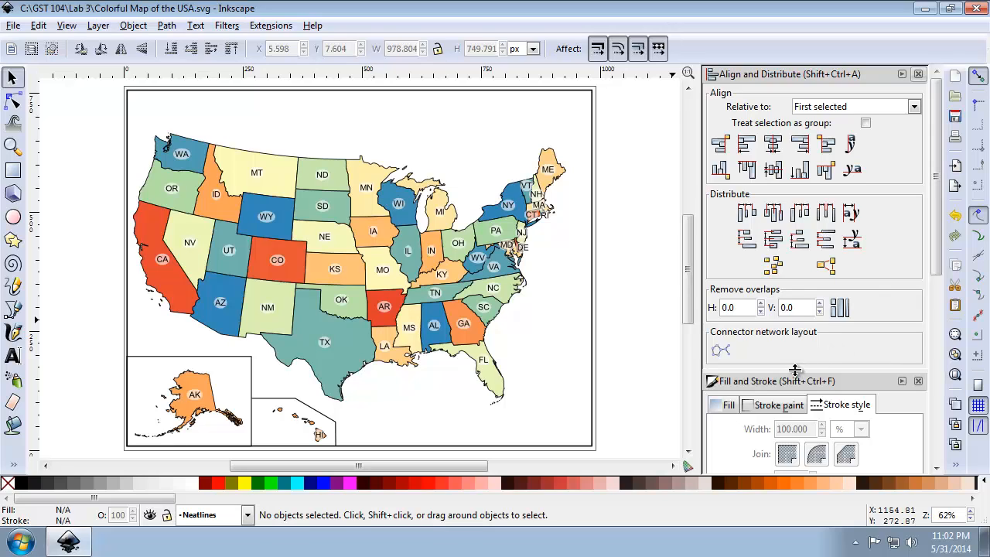
Close the alignment and stroke settings and lock the Neatlines, Alaska, Hawaii and Lower 48 States layers.
left_click(919, 75)
left_click(918, 75)
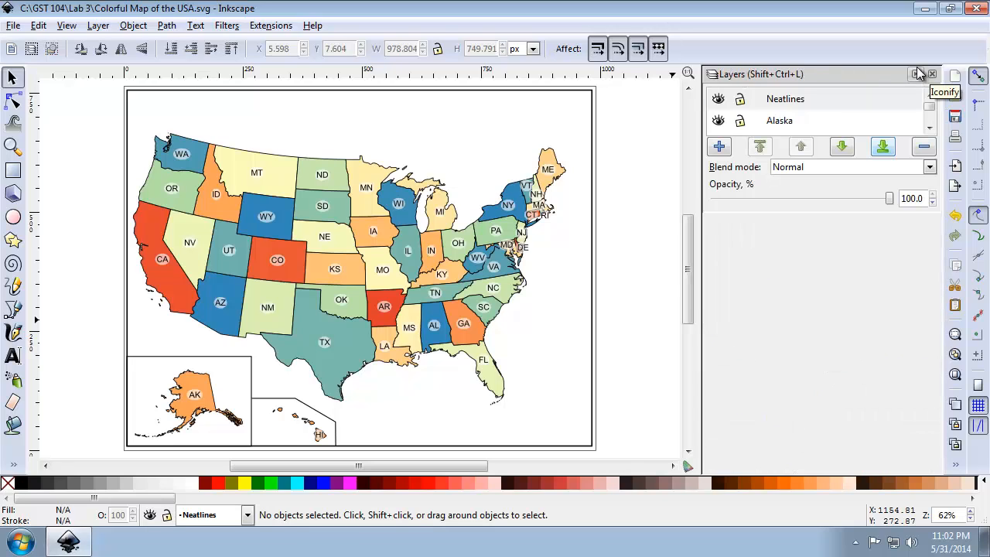
left_click(740, 103)
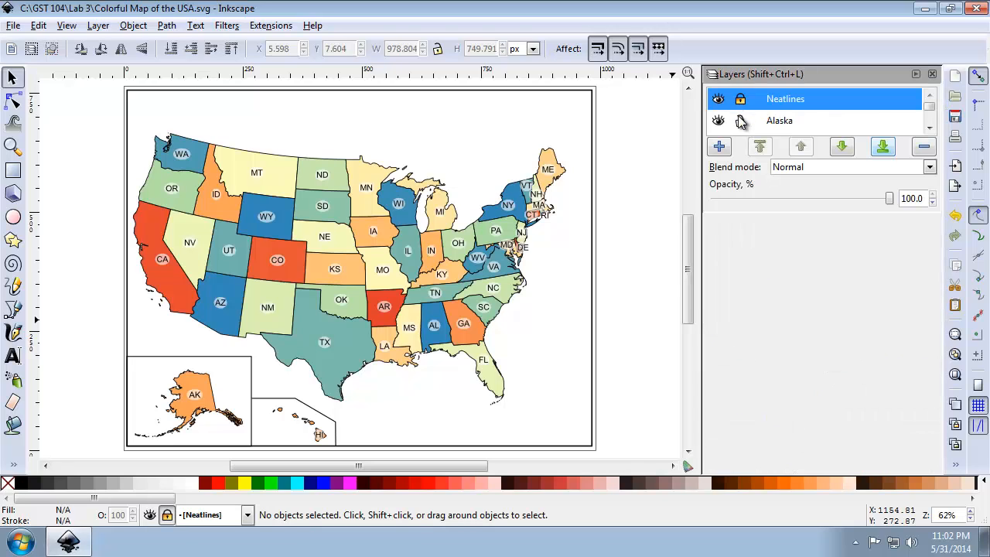
left_click(930, 128)
left_click(929, 129)
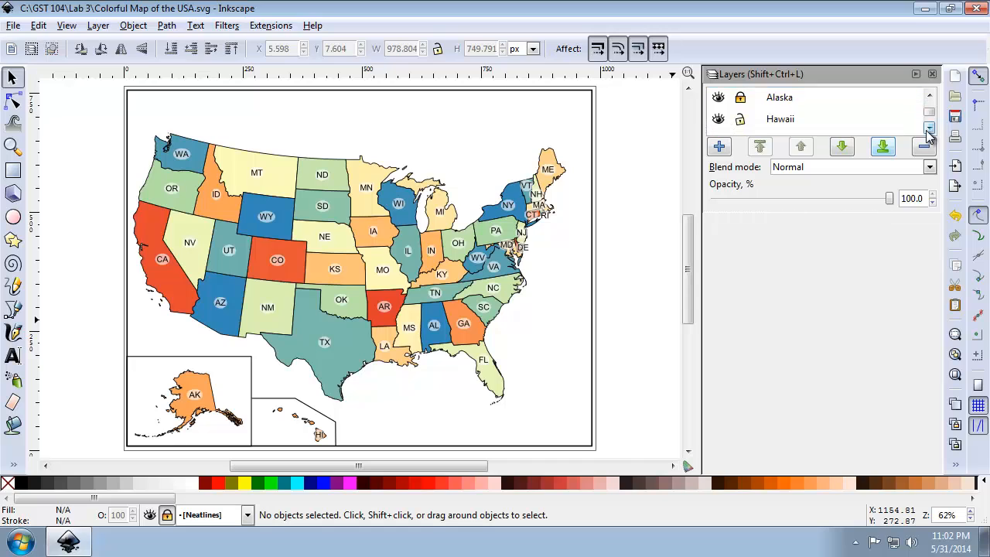
left_click(929, 129)
left_click(740, 104)
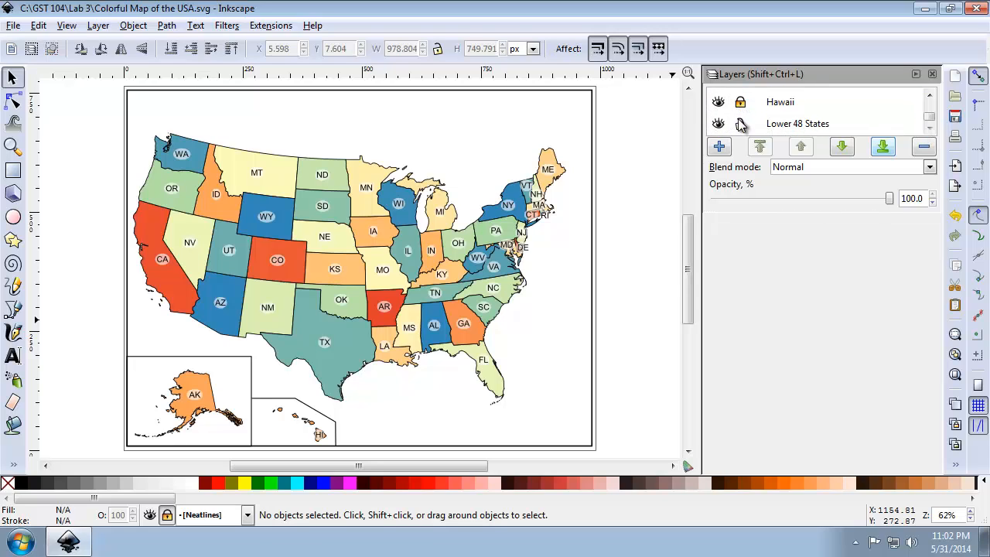
left_click(741, 125)
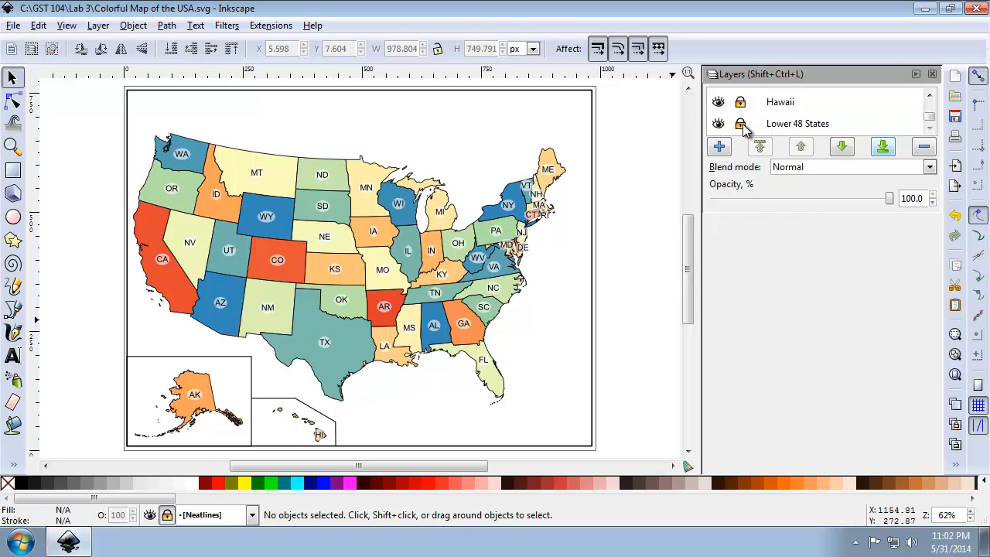
Add a new layer named Title and Metadata above the current layer.
left_click(720, 147)
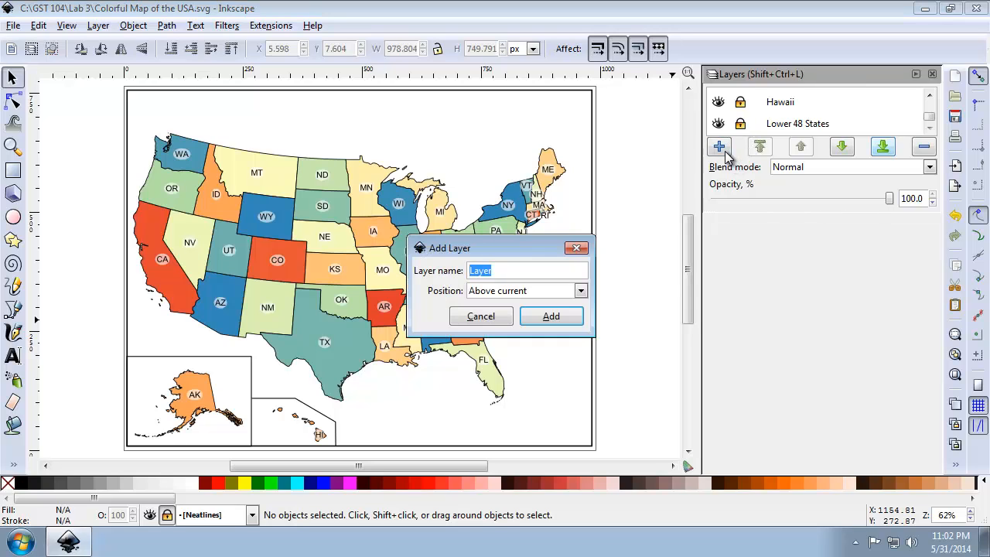
type("Title and Metadata")
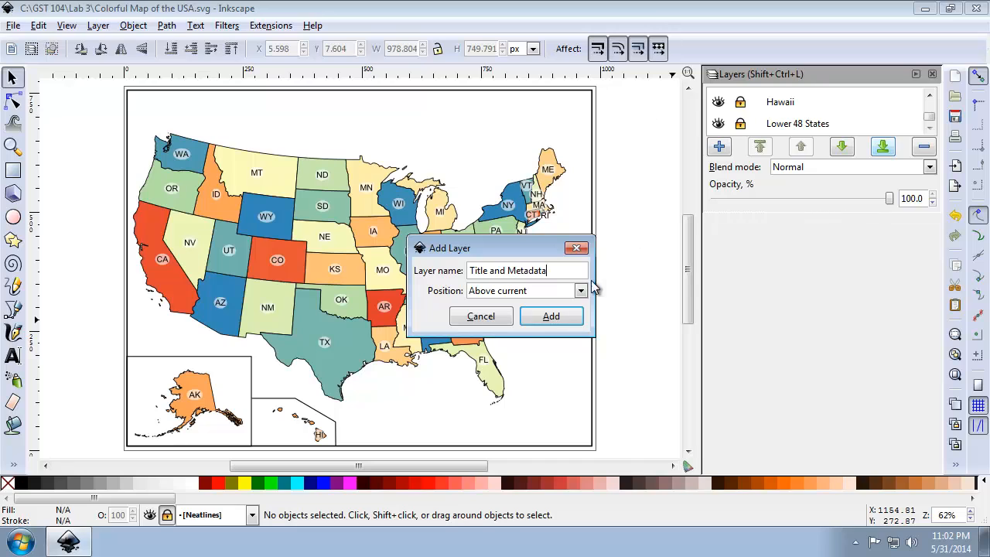
left_click(570, 317)
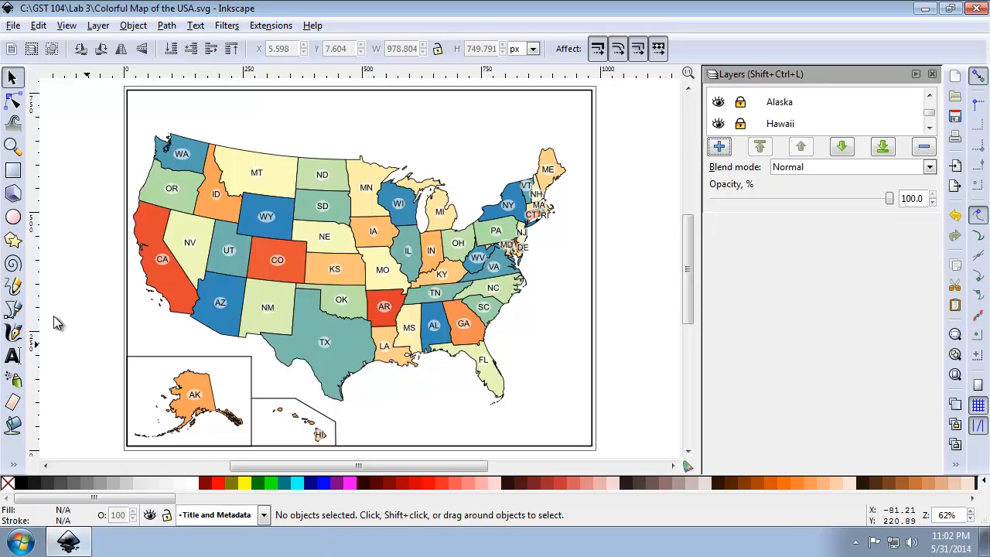
Add the title text "United States of America" above the map in Sans at size 40.
left_click(21, 367)
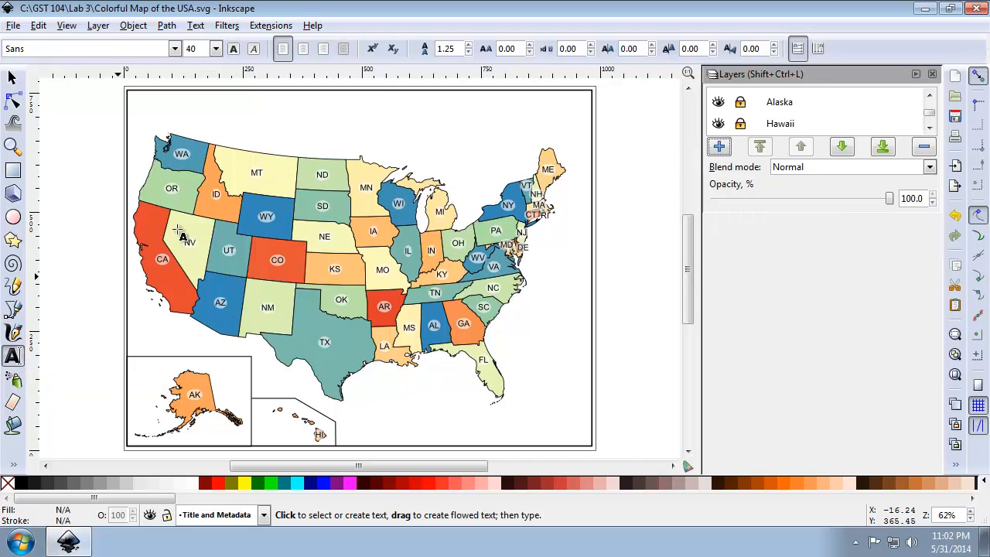
left_click(252, 97)
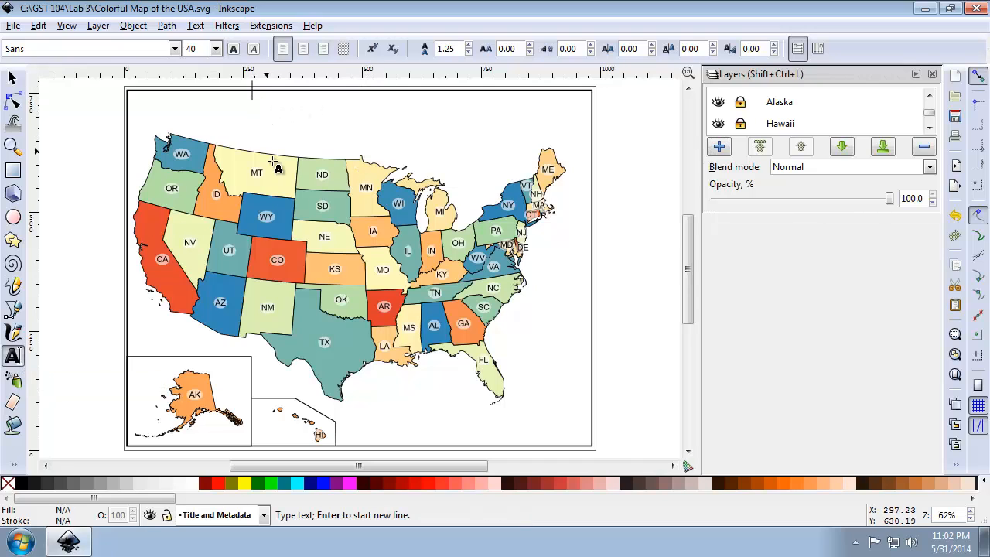
type("United")
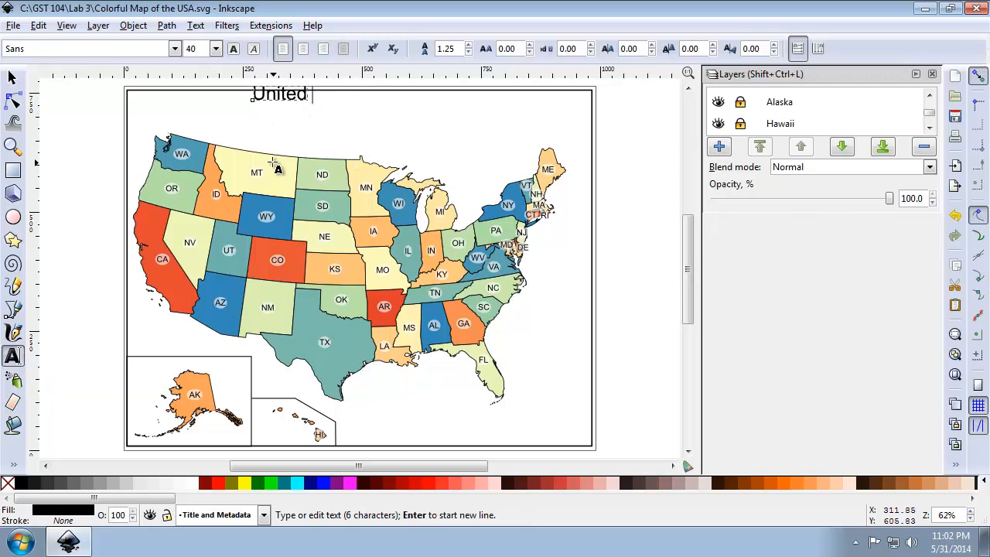
type(" States of America")
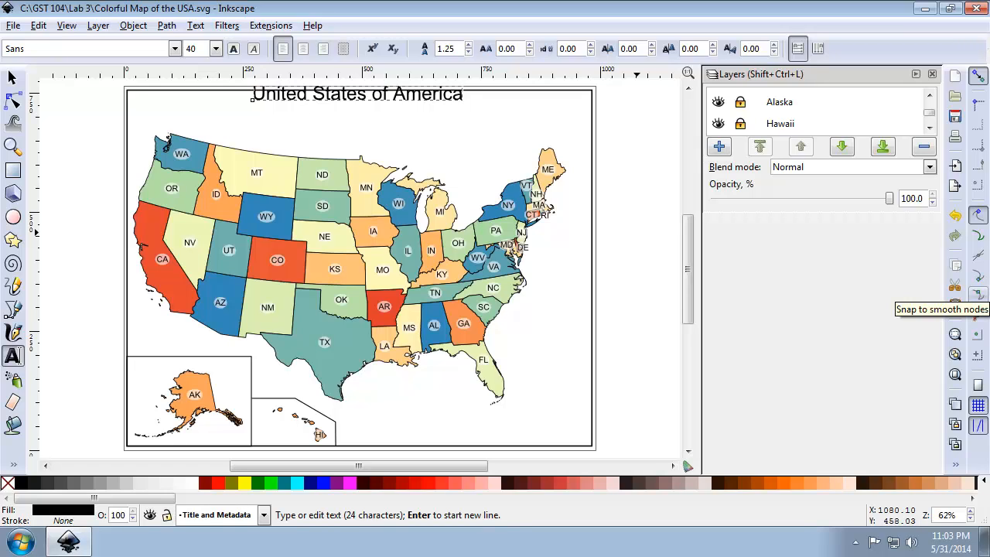
Lower the title into the space between the frame's top edge and the map, and center it on the vertical axis relative to Page.
left_click(11, 77)
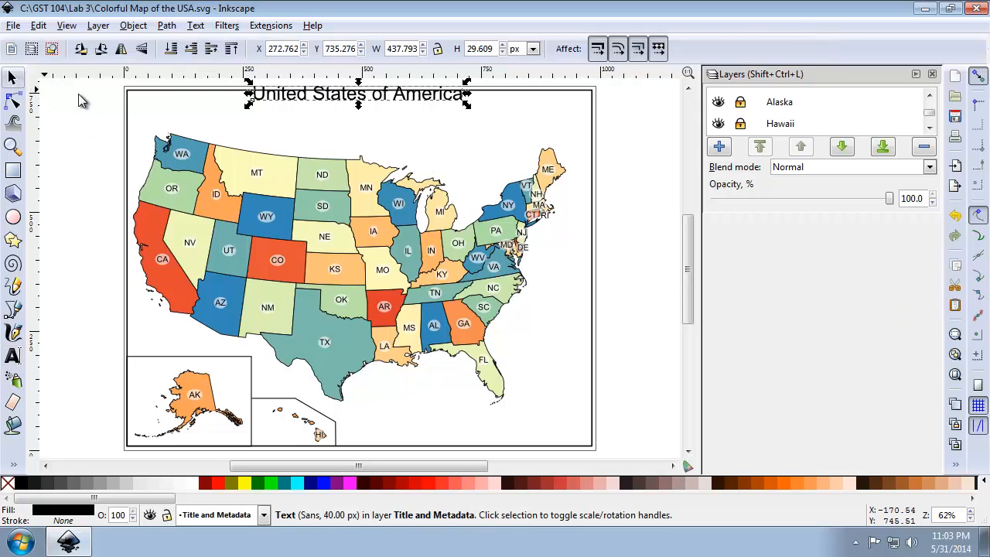
left_click_drag(326, 103, 336, 133)
right_click(963, 472)
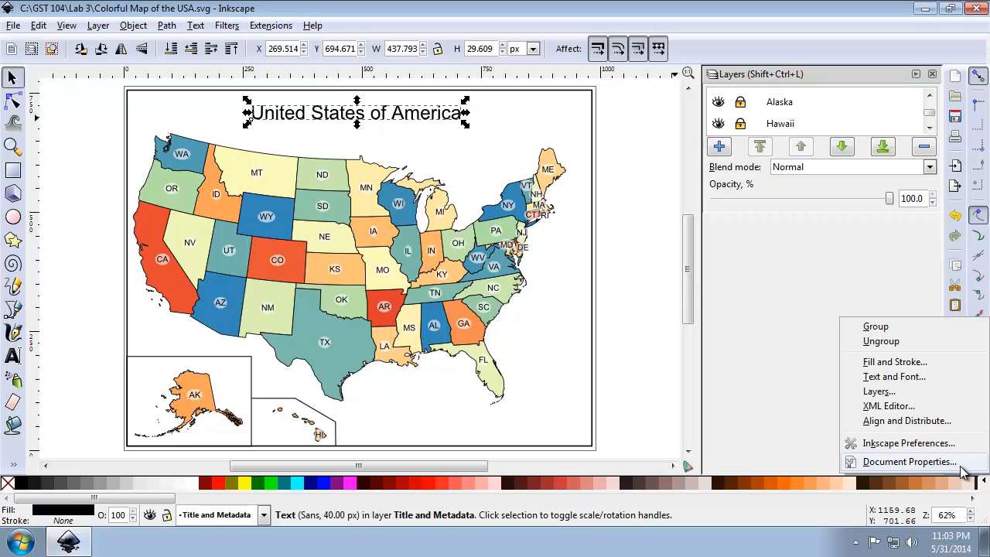
left_click(944, 420)
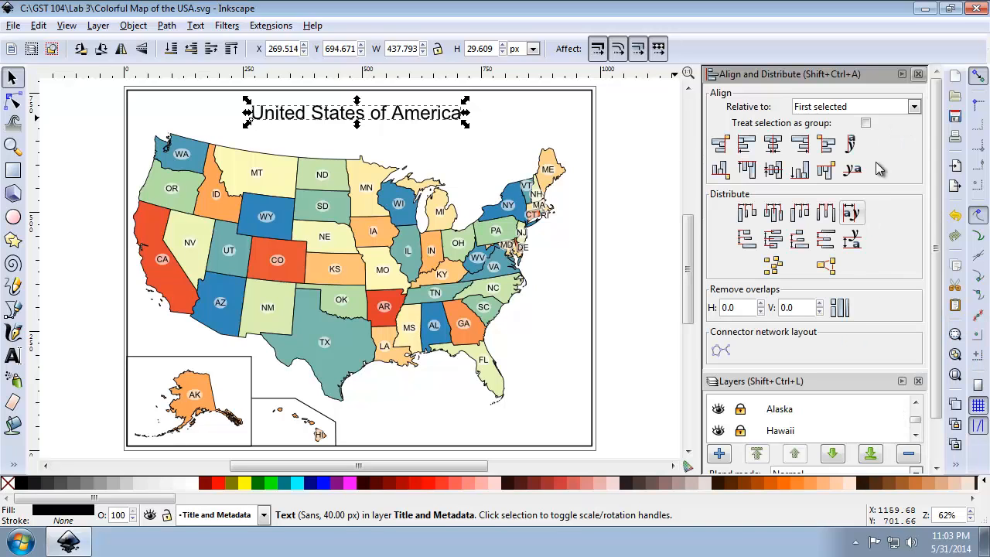
left_click(907, 109)
left_click(830, 195)
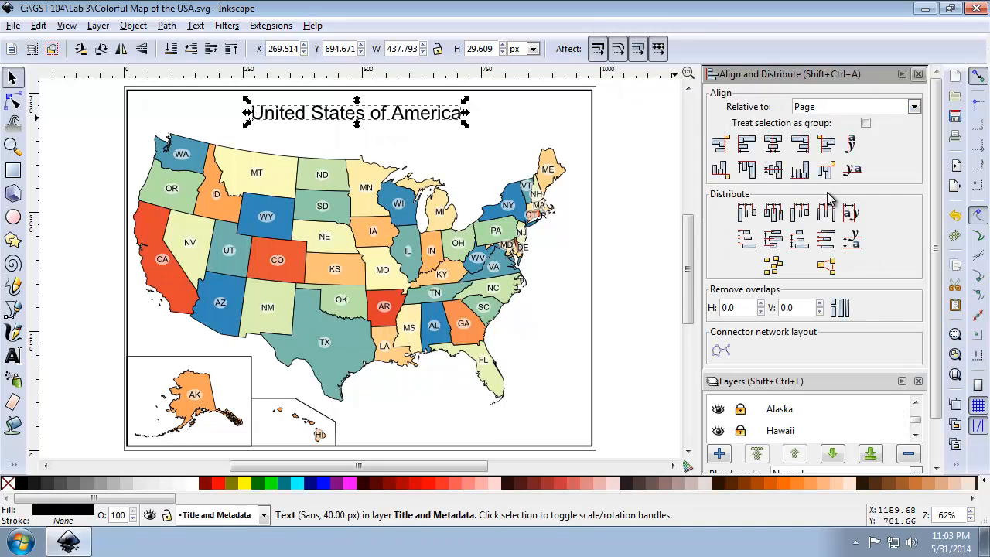
left_click(779, 141)
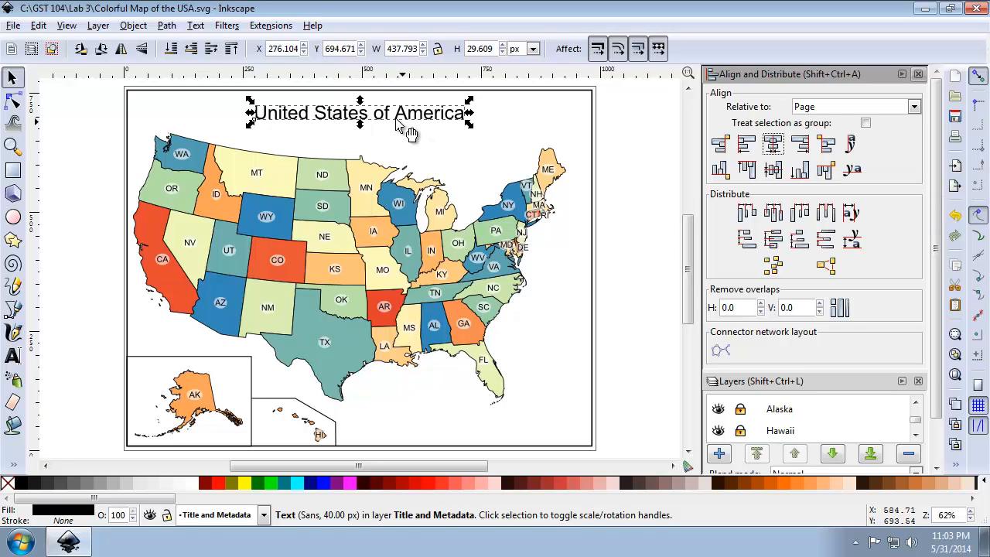
left_click_drag(396, 114, 409, 131)
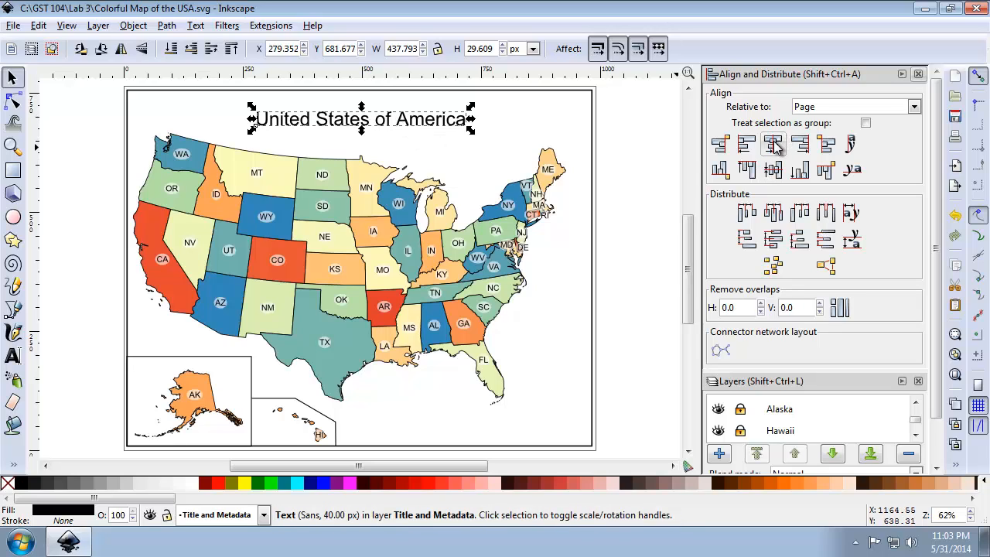
left_click(773, 144)
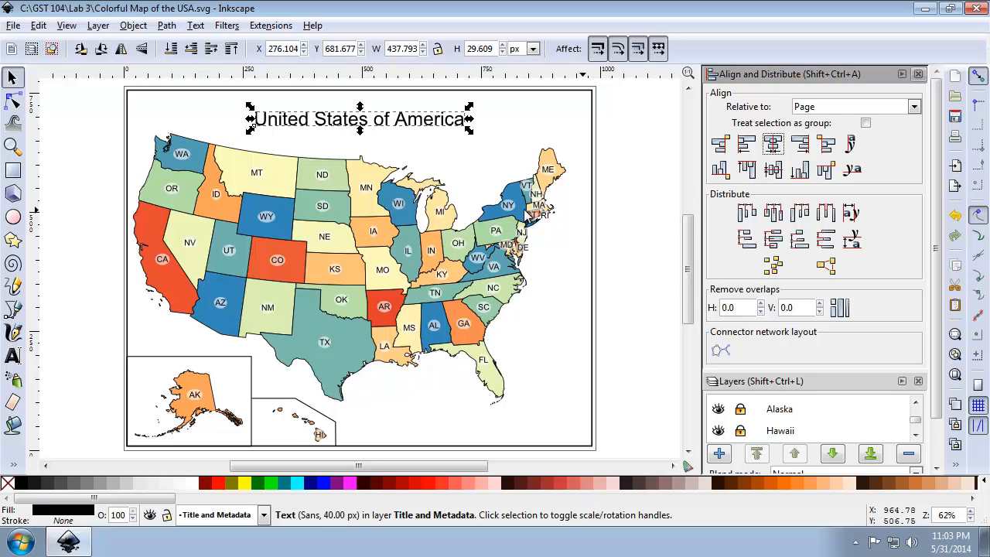
Add a two-line text below Florida: "Map Author:" with the author's name, and "Made with Natural Earth. Free data at naturalearth.com".
left_click(12, 356)
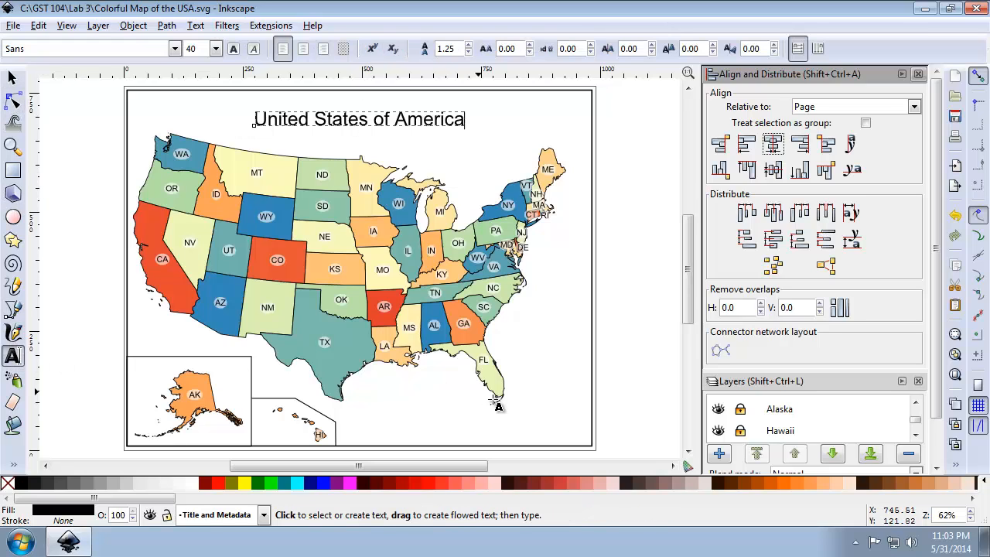
left_click(452, 421)
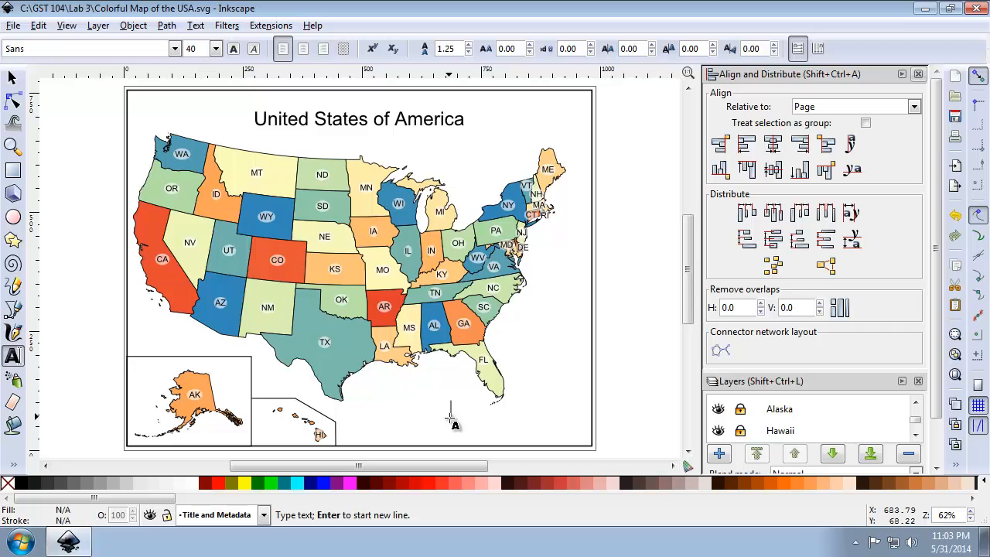
type("Map Author:")
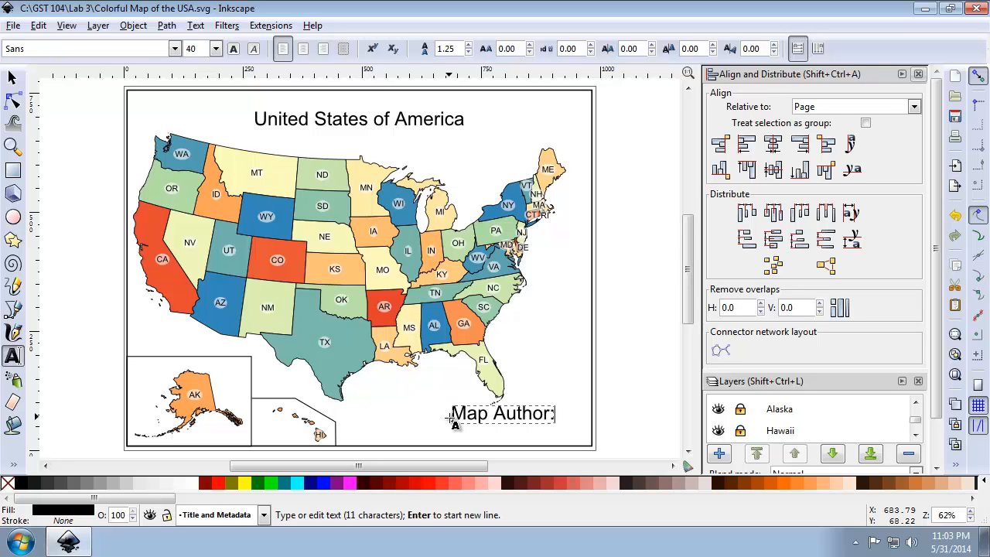
type(" Richard Smith")
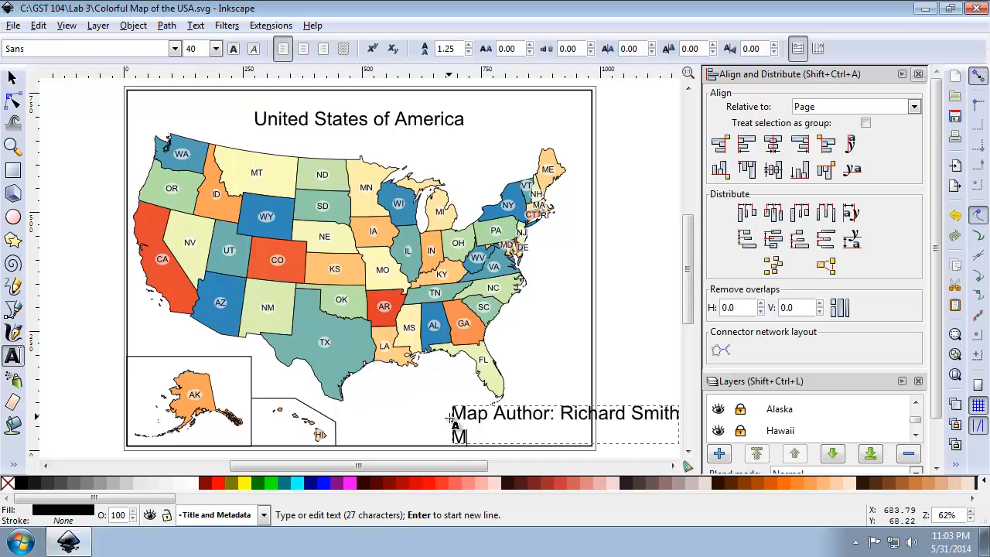
type("Made with Natural E")
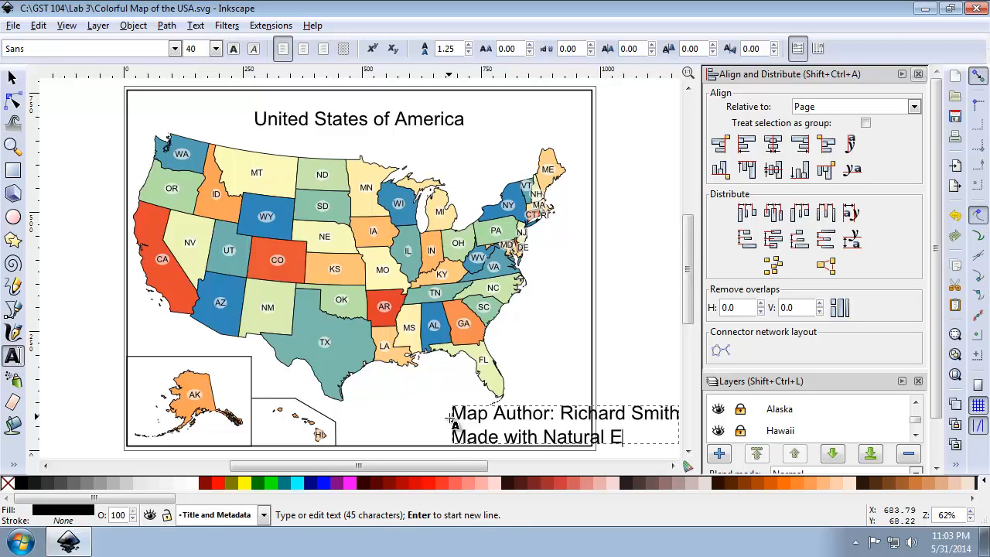
type("arth.  Fre")
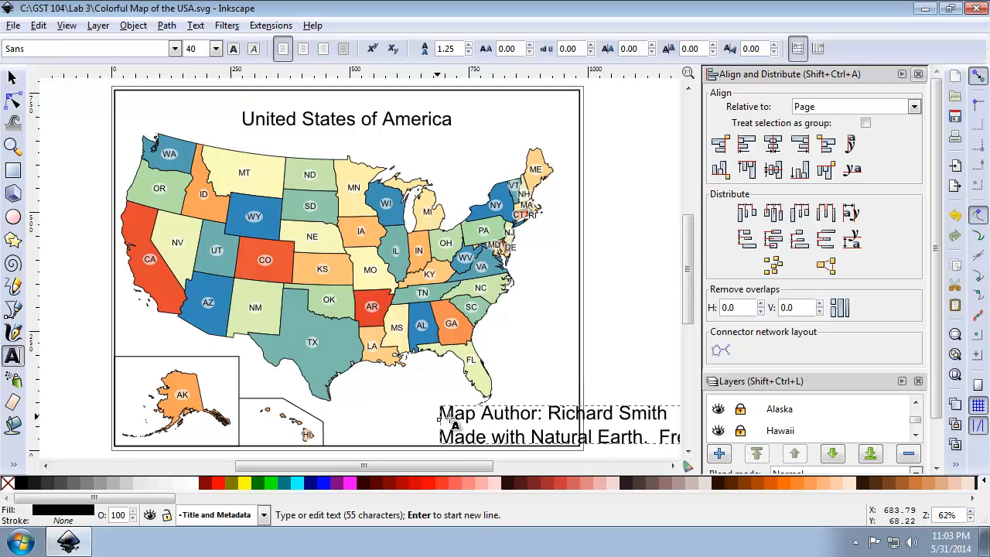
type("e data at natu")
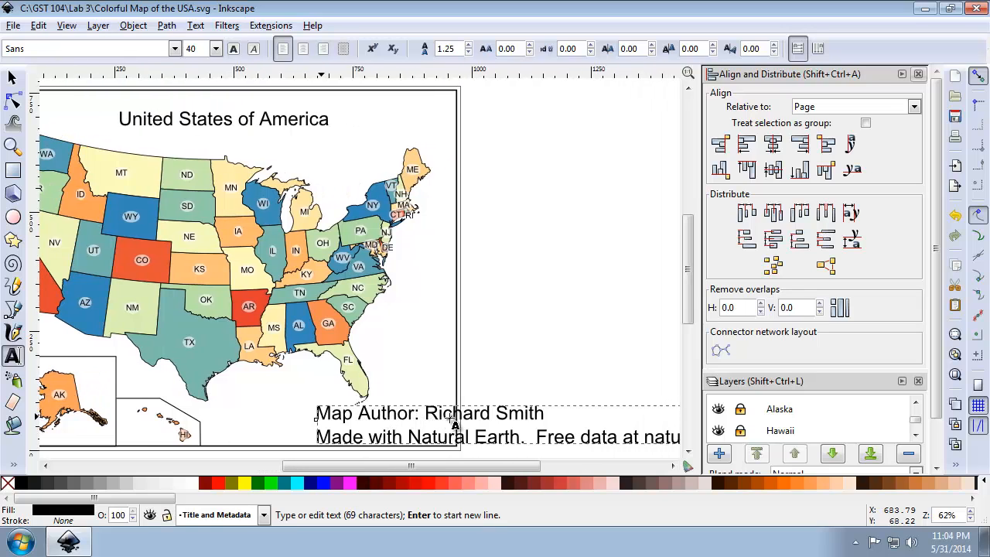
type("ralearth.com")
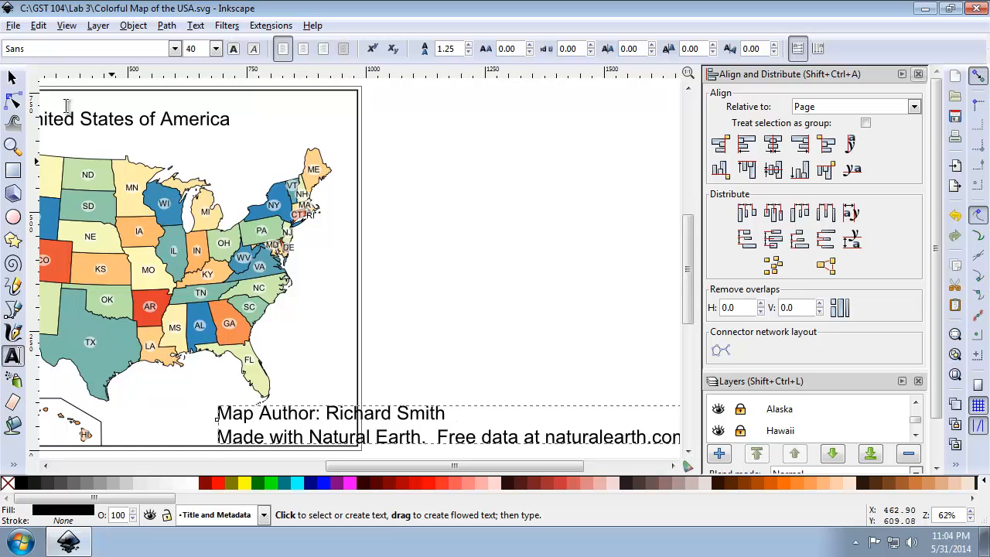
Format the author and data source text as Arial, size 10, with centered lines.
left_click(12, 77)
left_click_drag(310, 418, 267, 419)
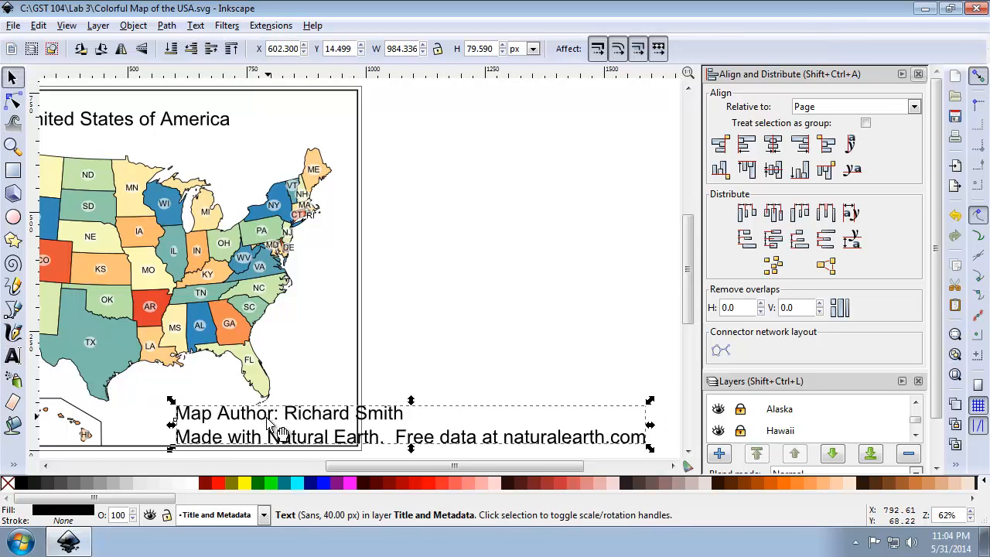
left_click(196, 25)
left_click(202, 44)
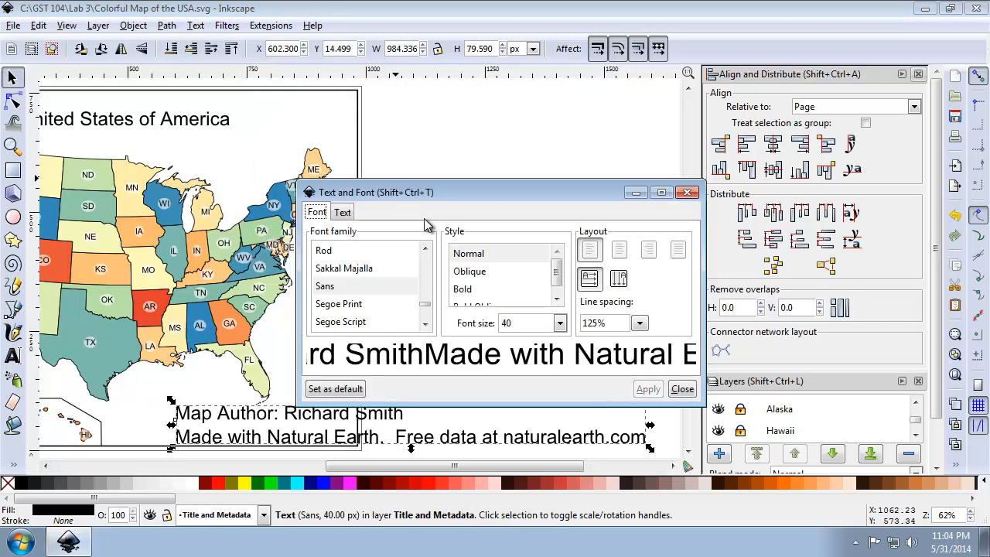
left_click_drag(425, 288, 426, 248)
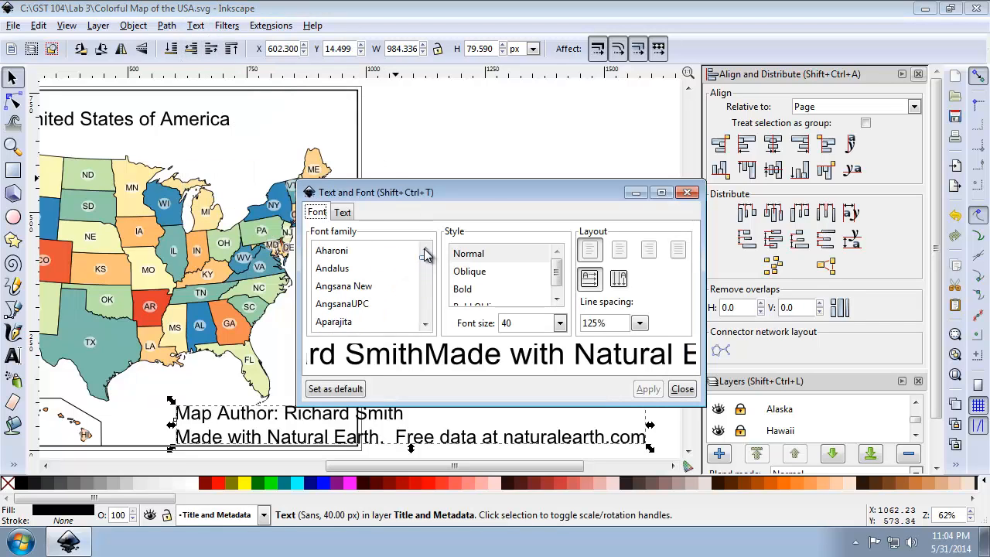
left_click(425, 296)
left_click(367, 280)
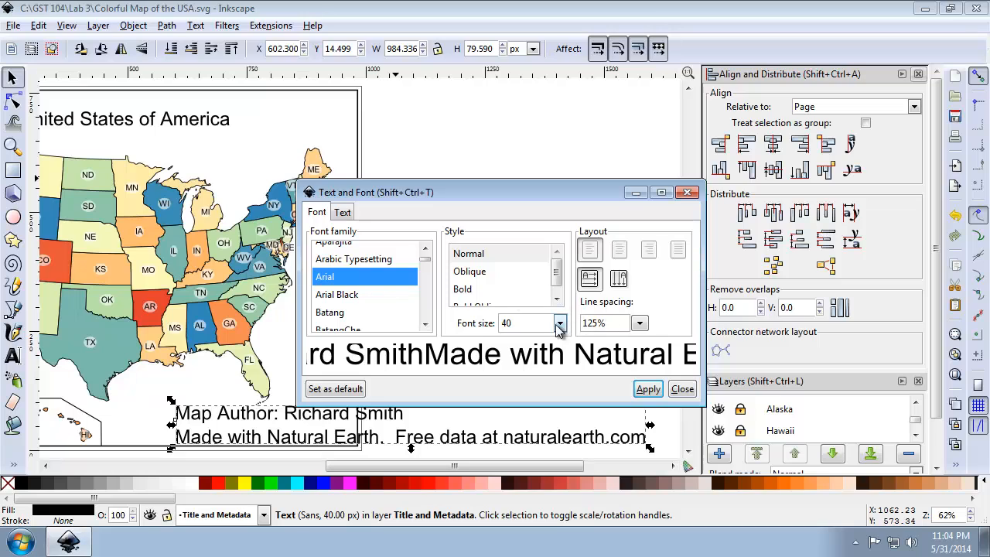
left_click_drag(532, 323, 475, 325)
type("10")
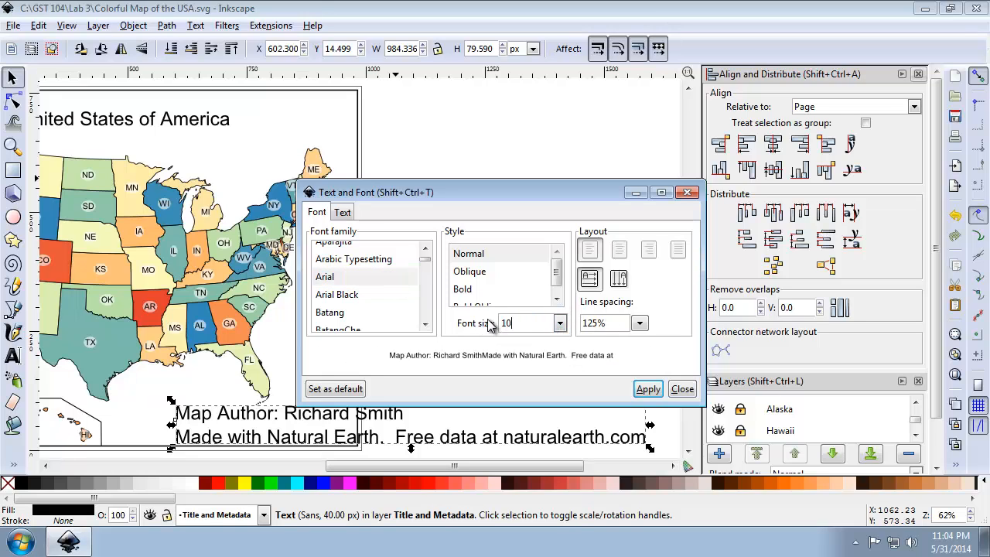
left_click(619, 252)
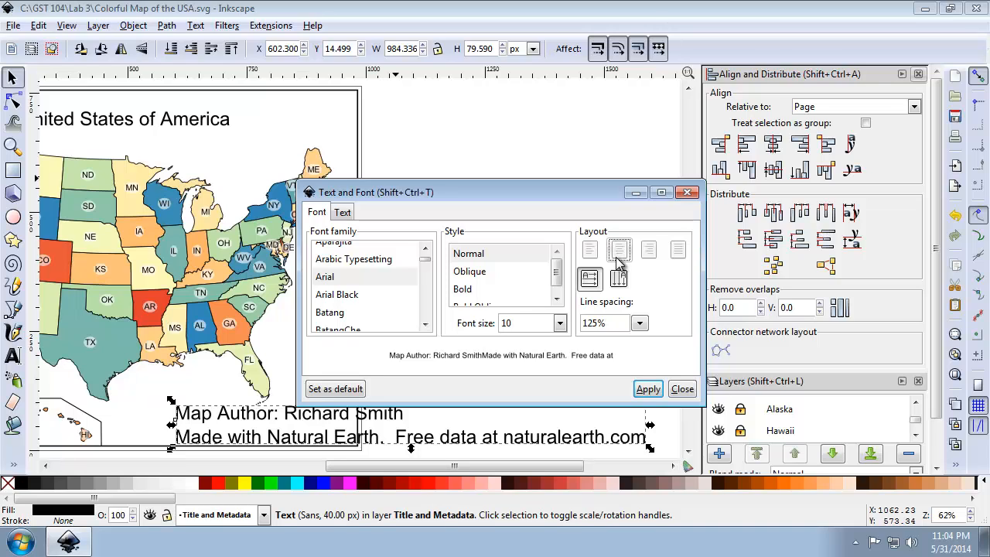
left_click(649, 390)
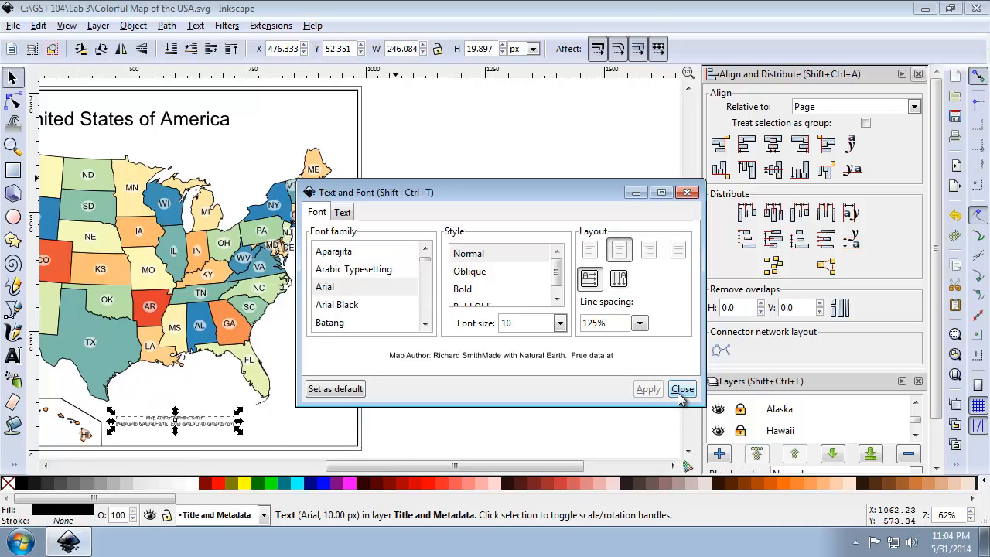
left_click(683, 390)
Move the author and data source text into the lower-right corner of the map frame.
left_click_drag(213, 431, 327, 442)
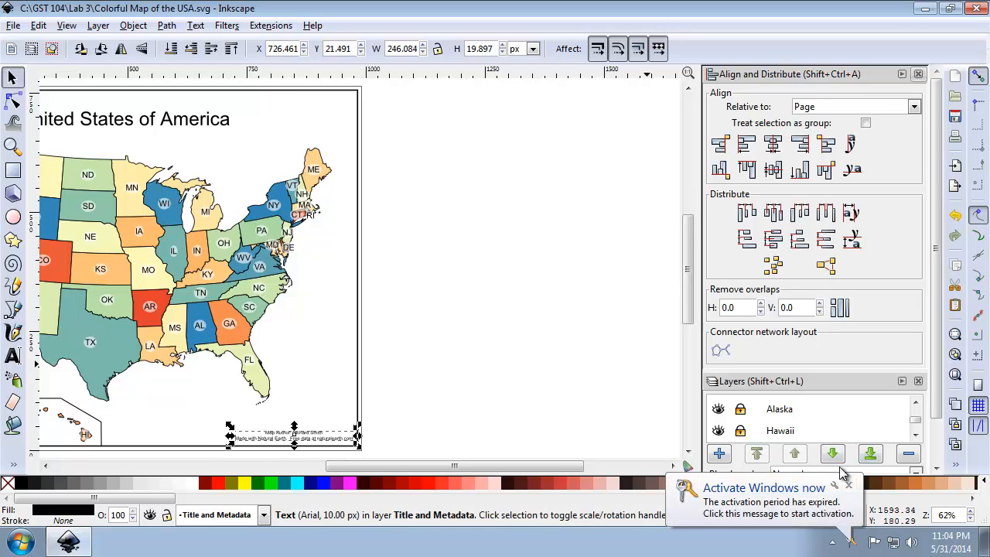
left_click(848, 485)
left_click(956, 375)
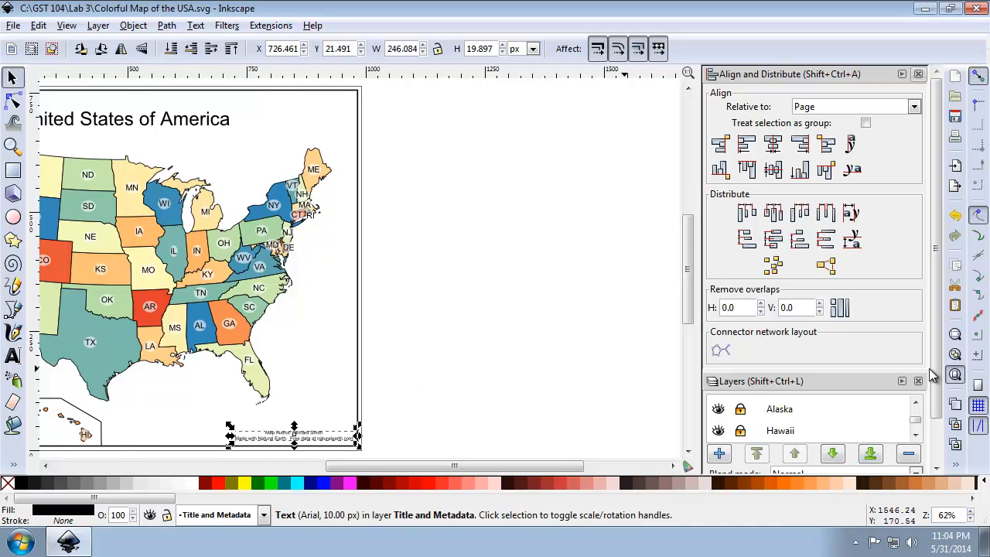
Change the font of the title "United States of America" to Arial.
left_click(370, 121)
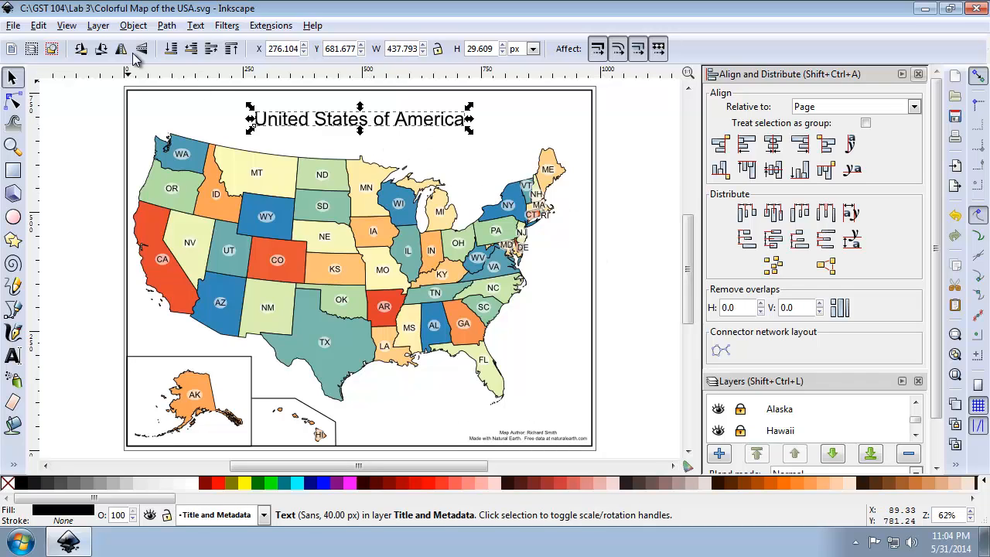
left_click(195, 27)
left_click(214, 48)
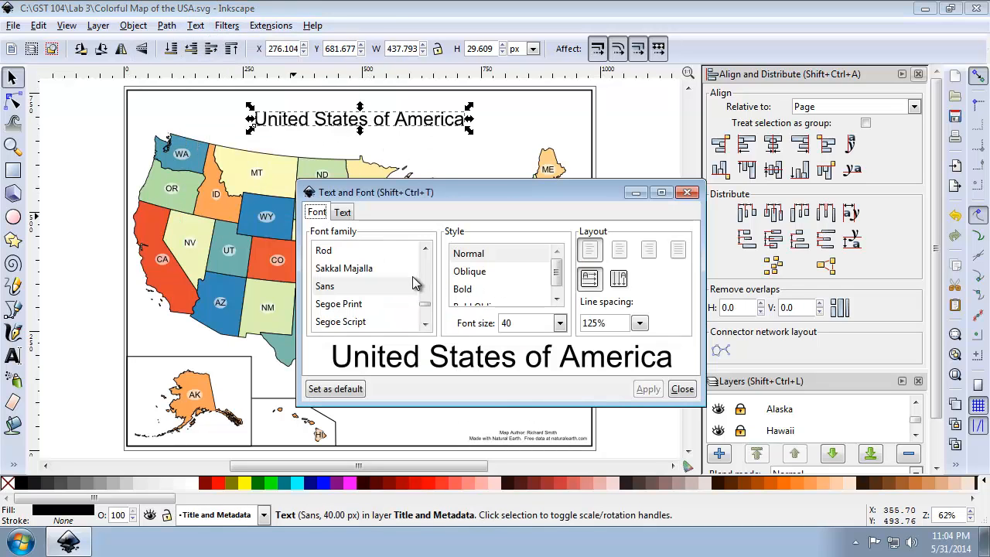
left_click_drag(426, 314, 427, 297)
scroll(428, 302, "up", 15)
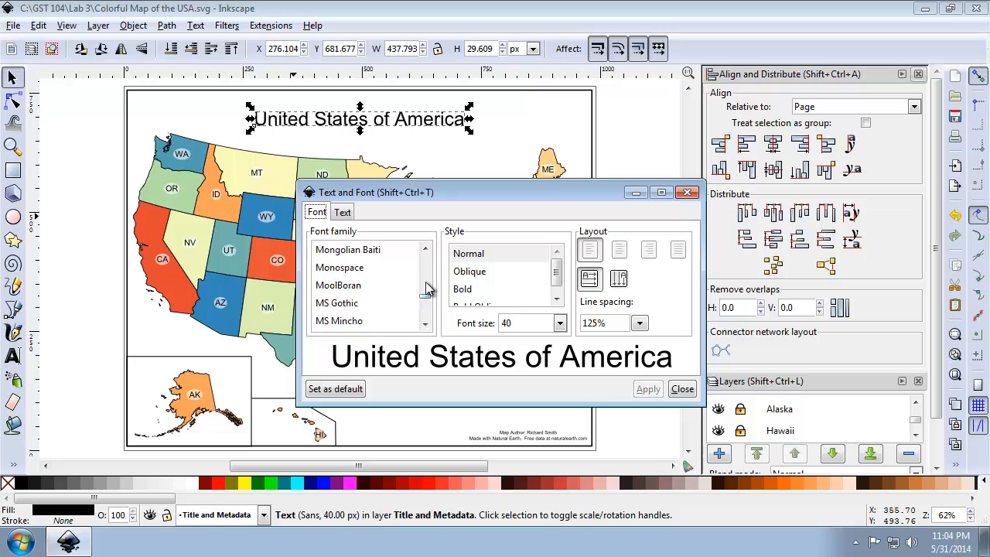
left_click(381, 279)
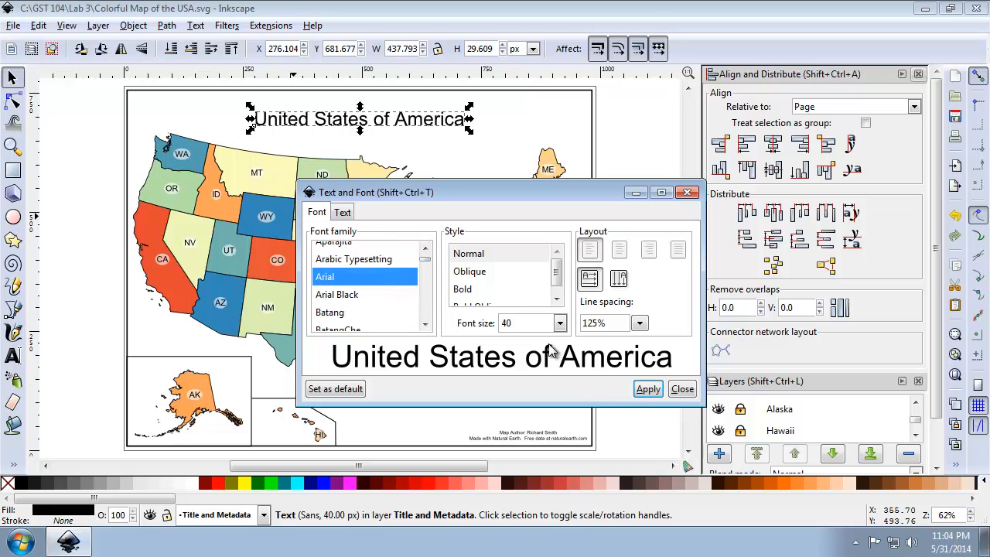
left_click(647, 390)
left_click(677, 392)
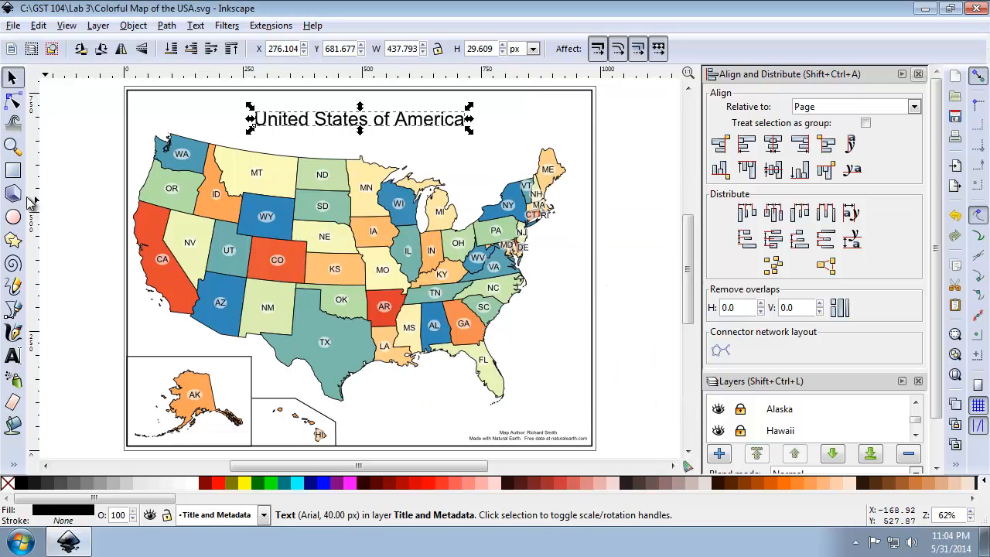
Nudge the author and data source text slightly down, closer to the frame's bottom edge.
left_click(13, 147)
left_click_drag(448, 408, 621, 471)
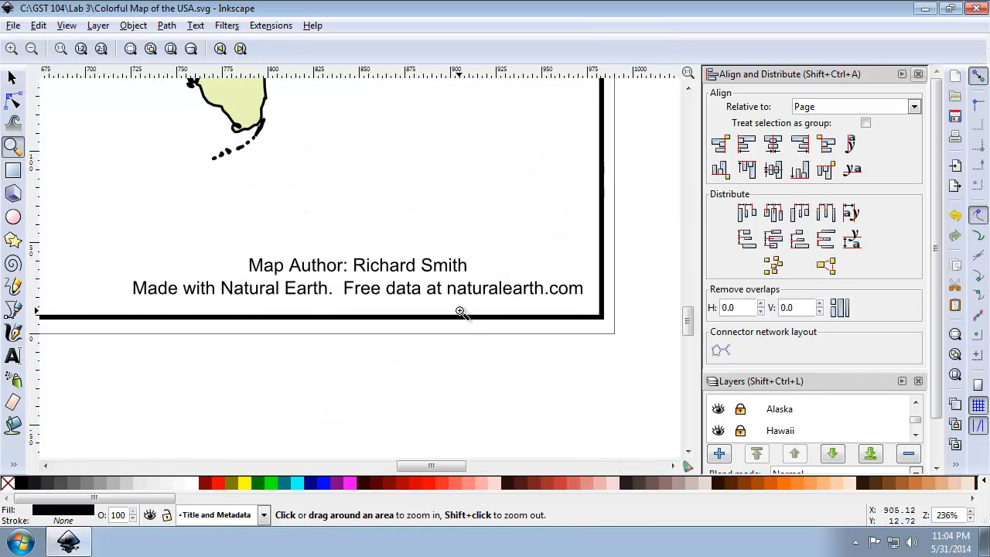
left_click(13, 77)
left_click(396, 280)
left_click_drag(397, 268, 398, 276)
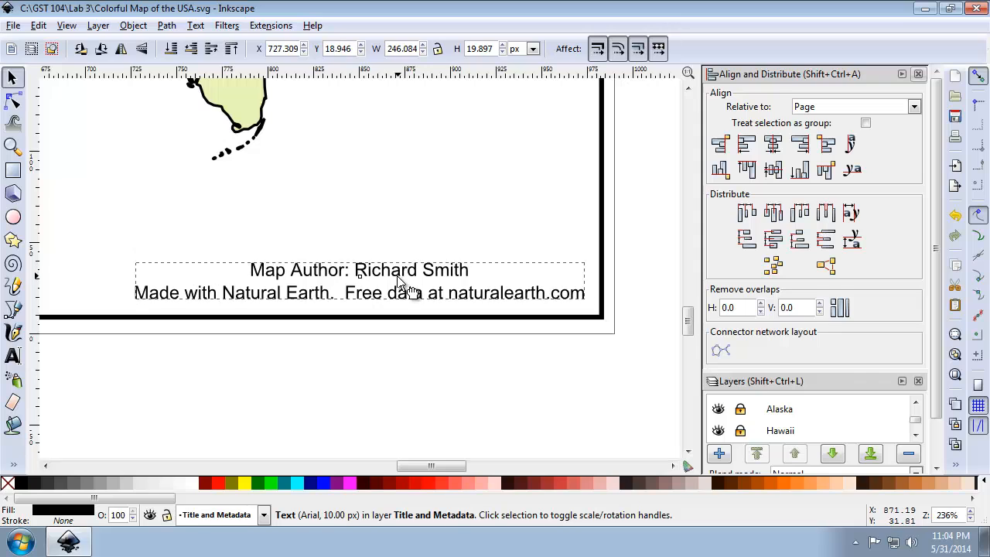
left_click(381, 380)
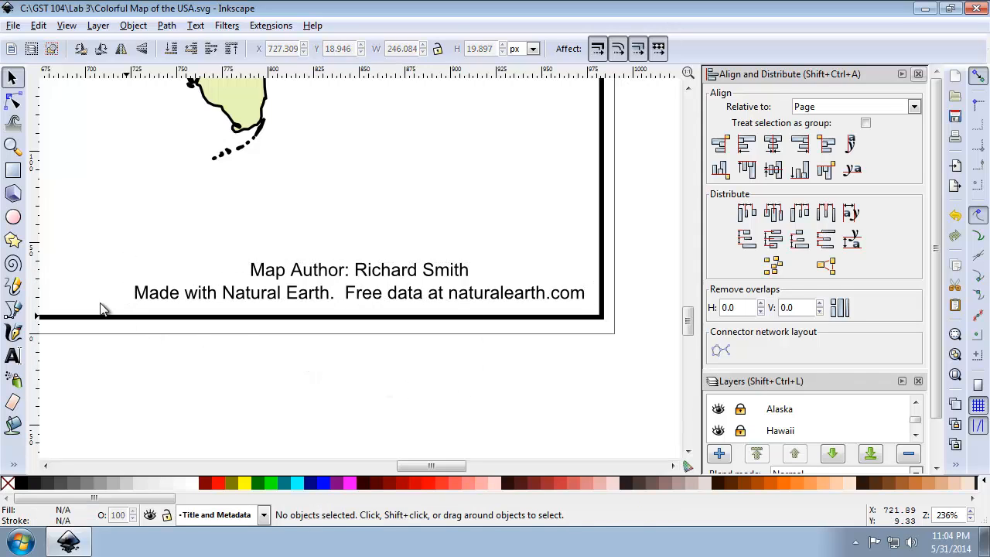
left_click(956, 375)
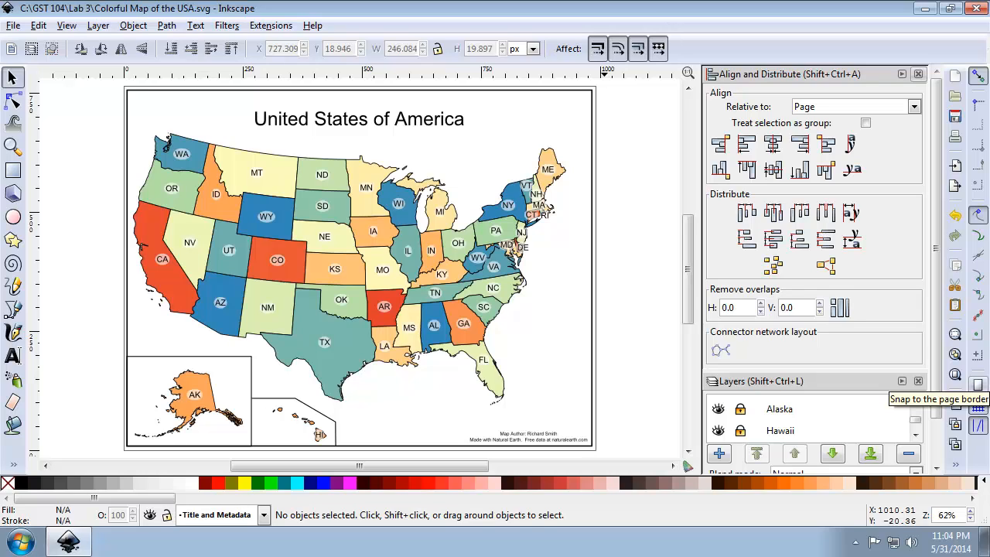
Start saving a copy of the map with Portable Document Format (*.pdf) as the file type.
left_click(13, 26)
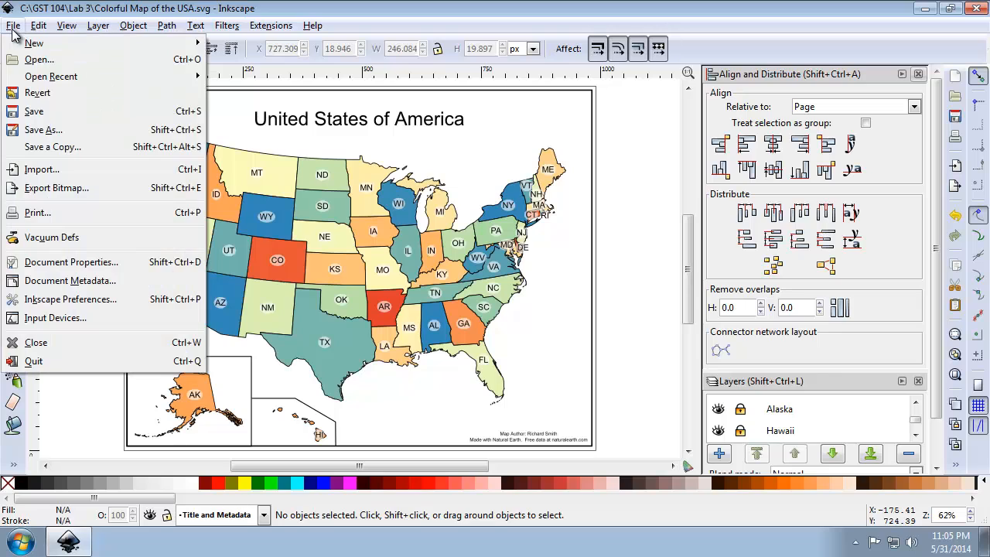
left_click(48, 112)
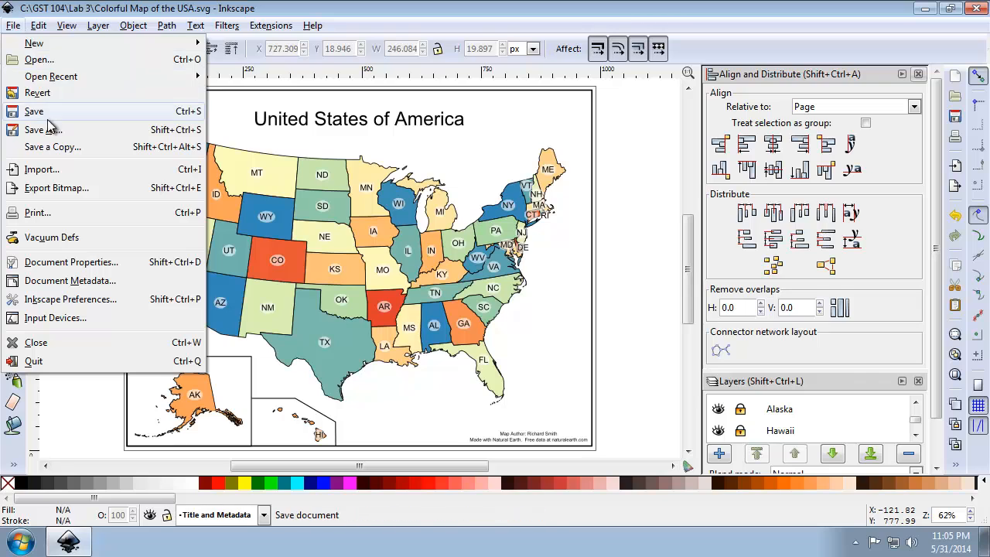
left_click(51, 146)
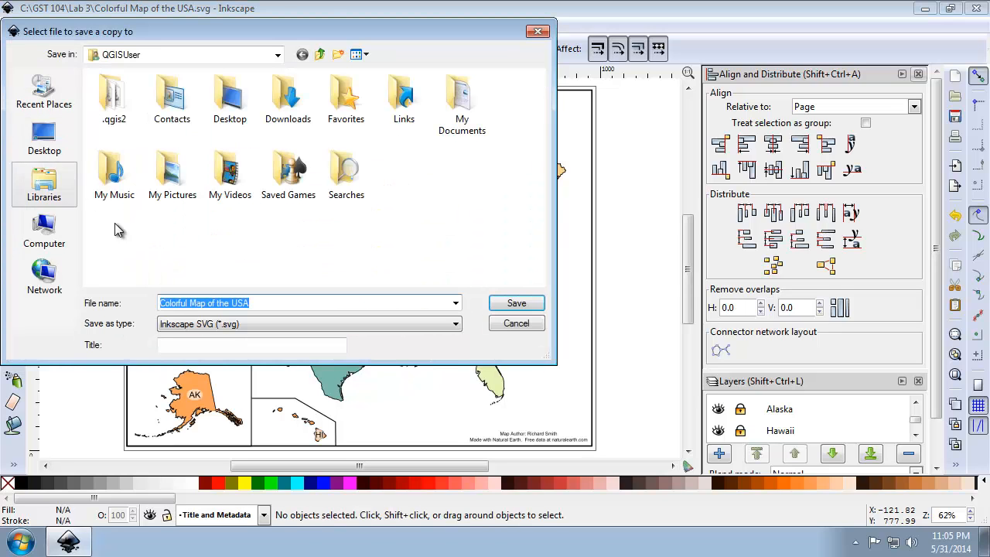
left_click(230, 328)
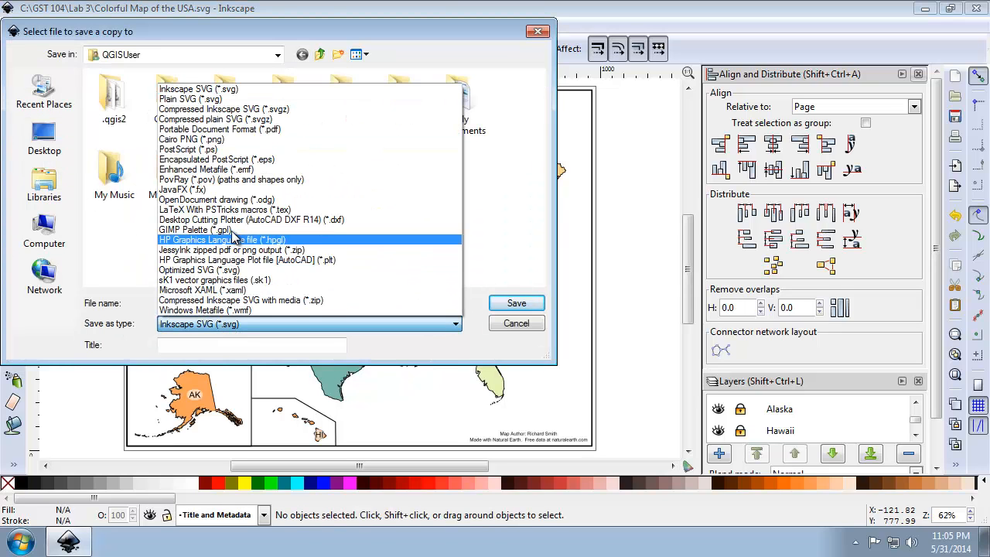
left_click(280, 130)
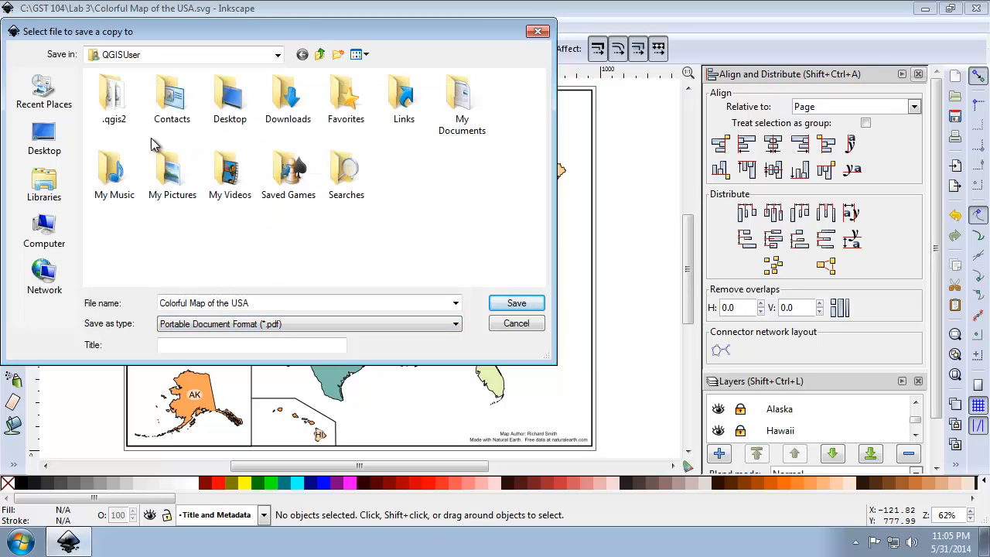
Set the save location of the PDF copy to the Lab 3 folder inside GST 104 on Local Disk (C:).
left_click(42, 186)
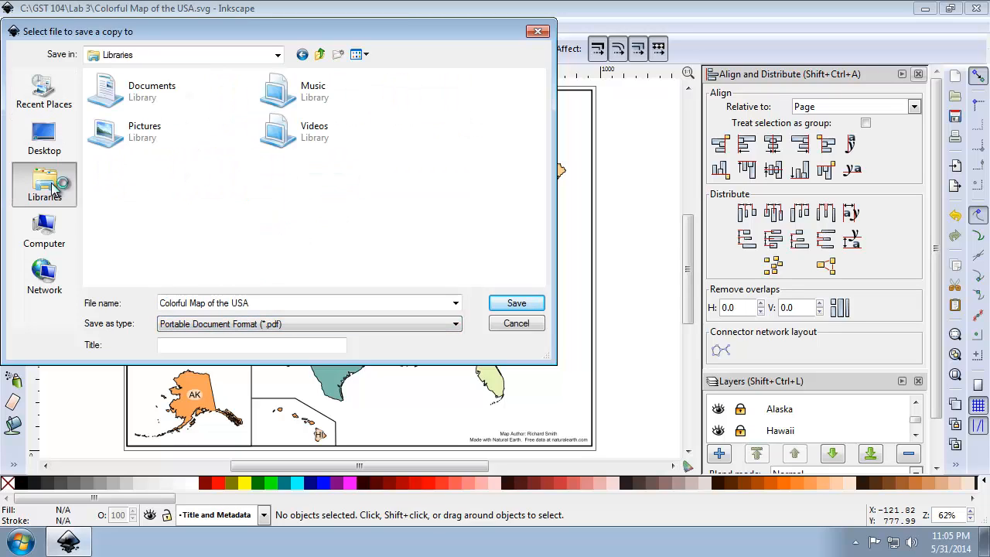
double_click(153, 111)
left_click(44, 236)
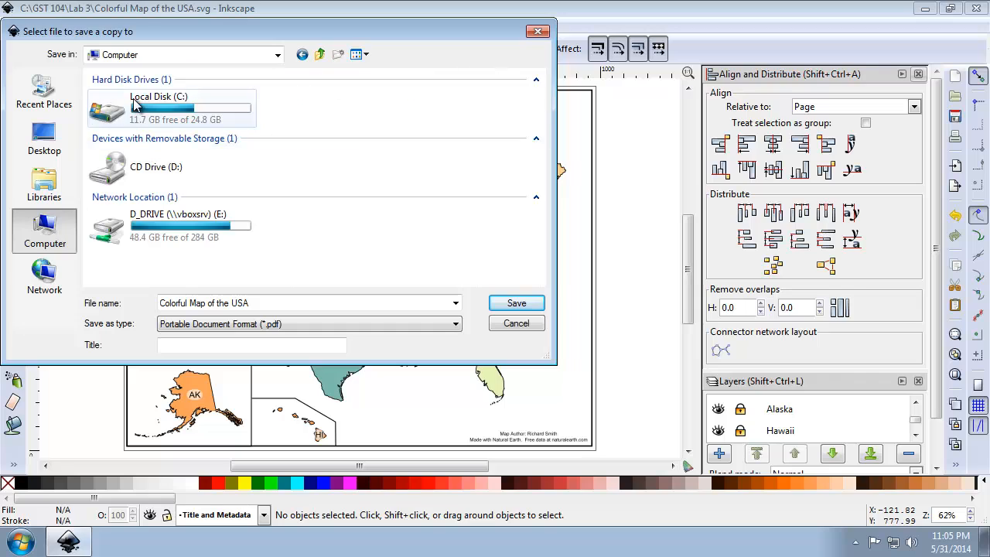
double_click(136, 105)
double_click(134, 96)
double_click(131, 124)
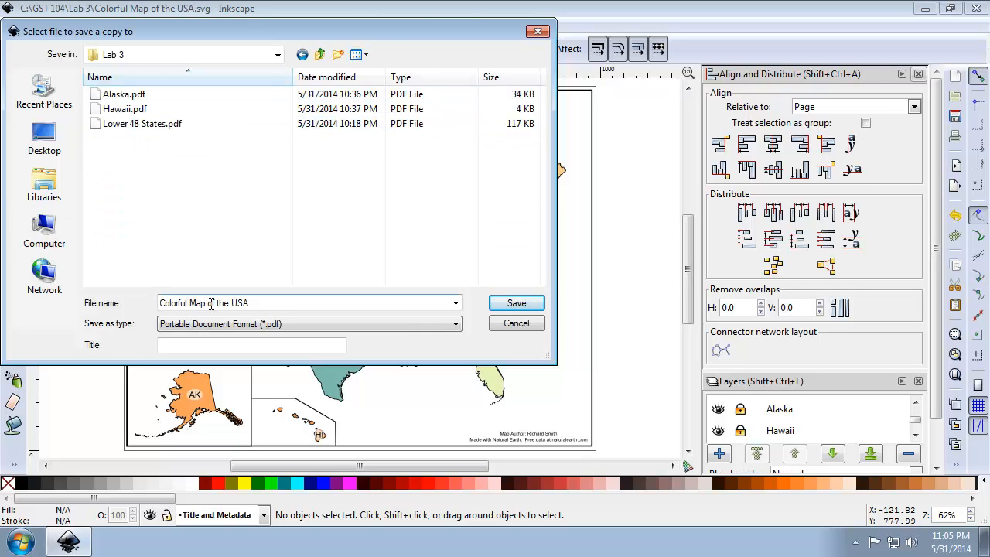
Save the copy as "Colorful Map of the USA", accepting the default export options with PDF version 1.5.
left_click(283, 304)
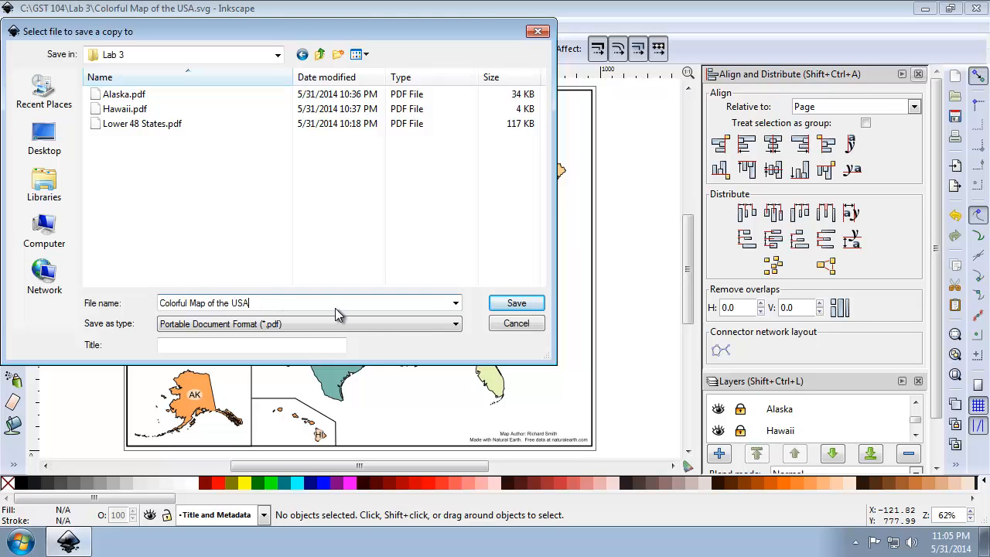
left_click(496, 308)
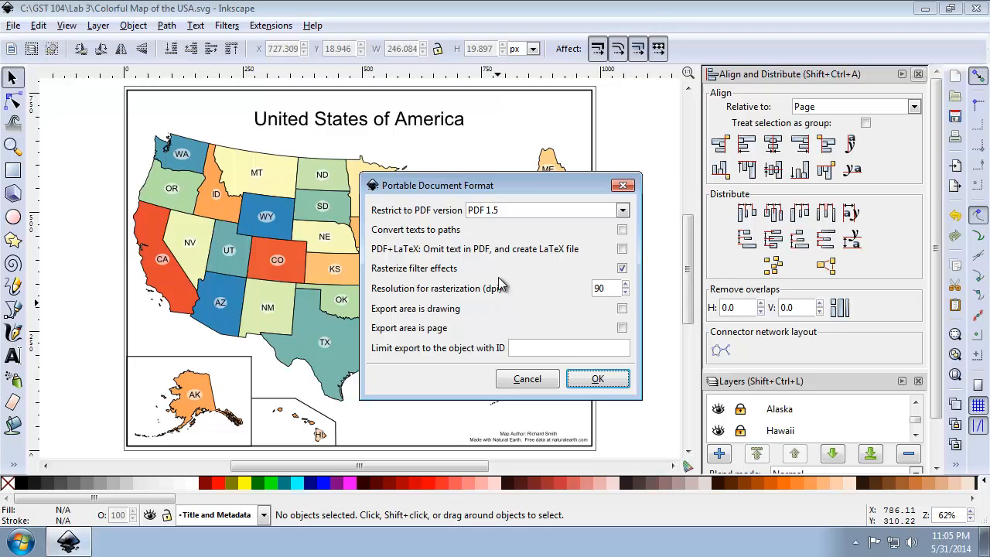
left_click(596, 378)
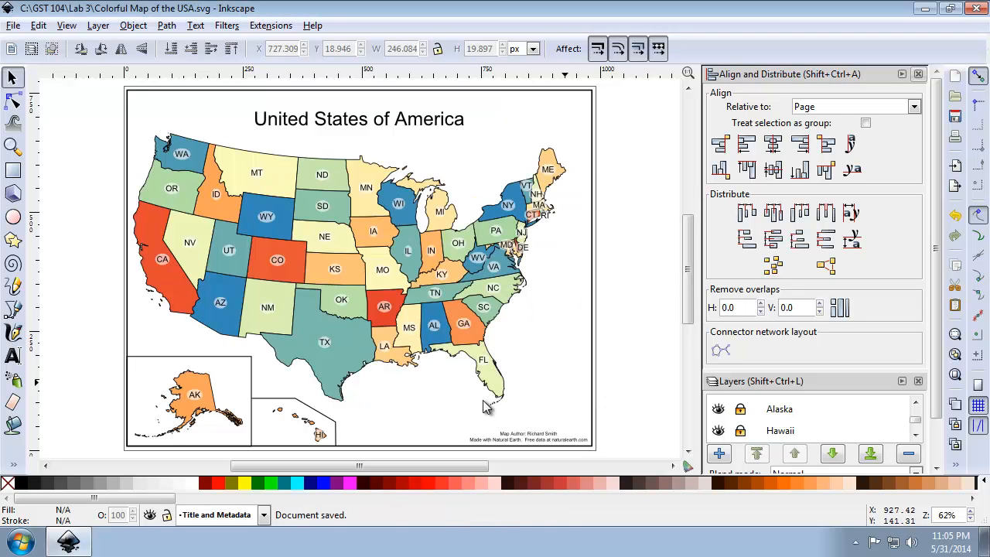
Switch to Windows Explorer, check C:\GST 104\Lab 3 for Colorful Map of the USA.pdf, and close the folder window.
left_click(19, 544)
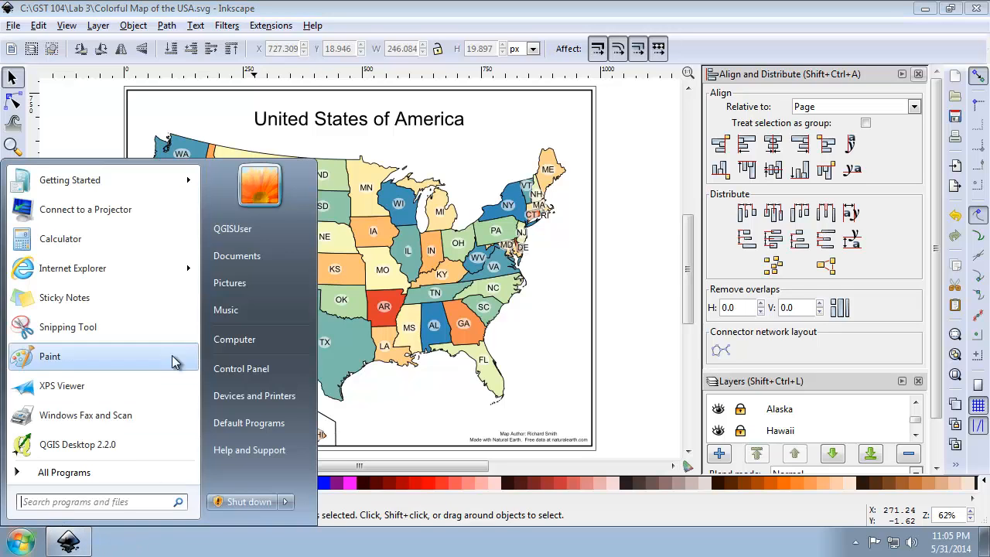
left_click(225, 339)
double_click(363, 149)
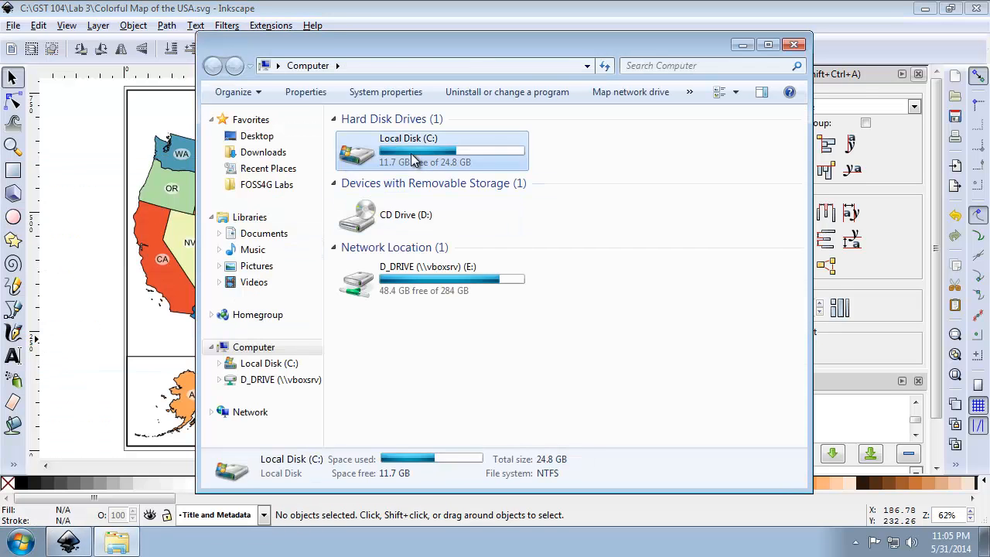
double_click(380, 135)
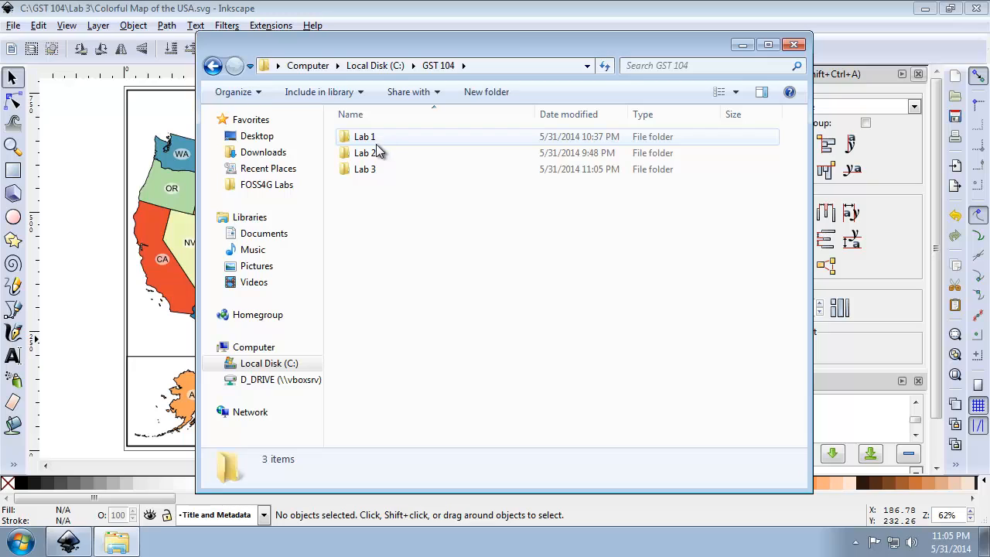
double_click(368, 169)
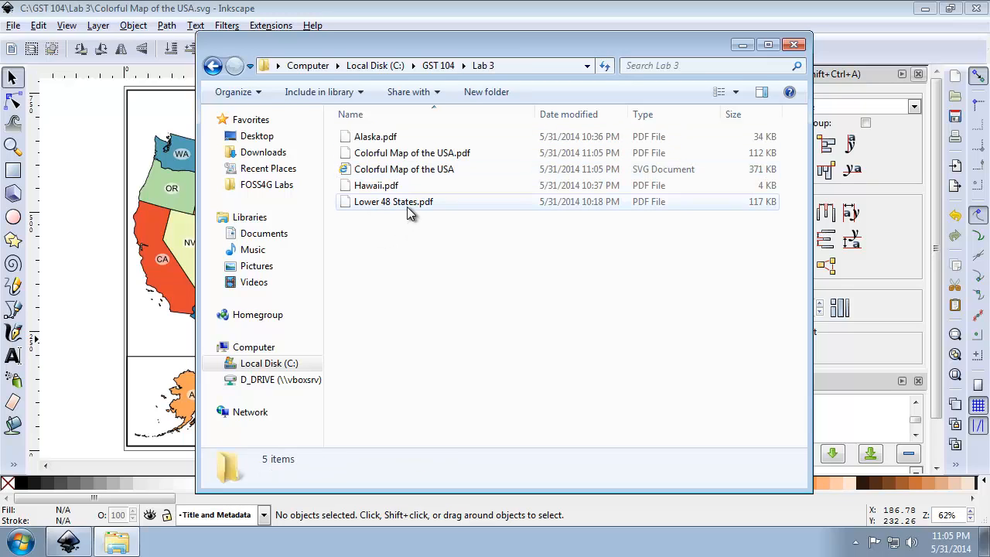
left_click(443, 154)
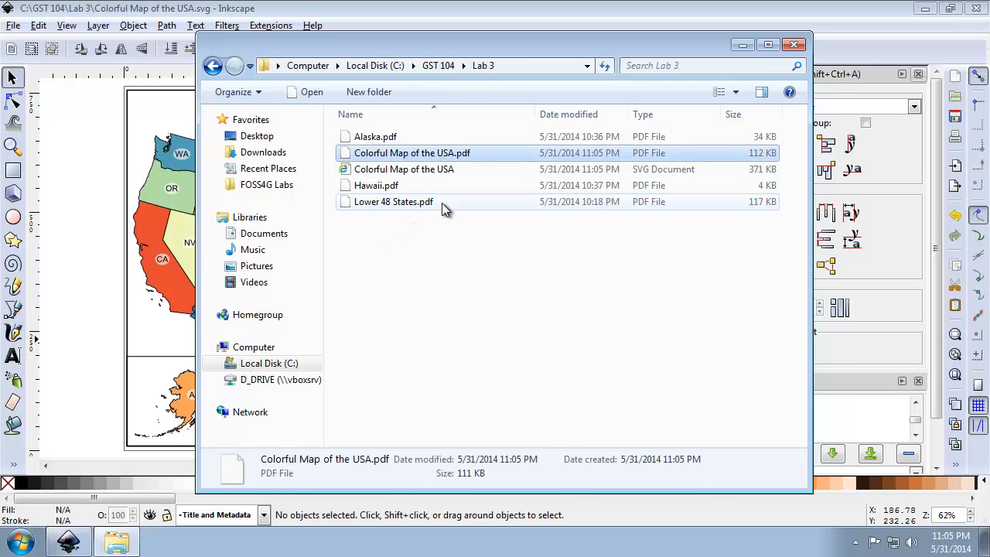
left_click(797, 46)
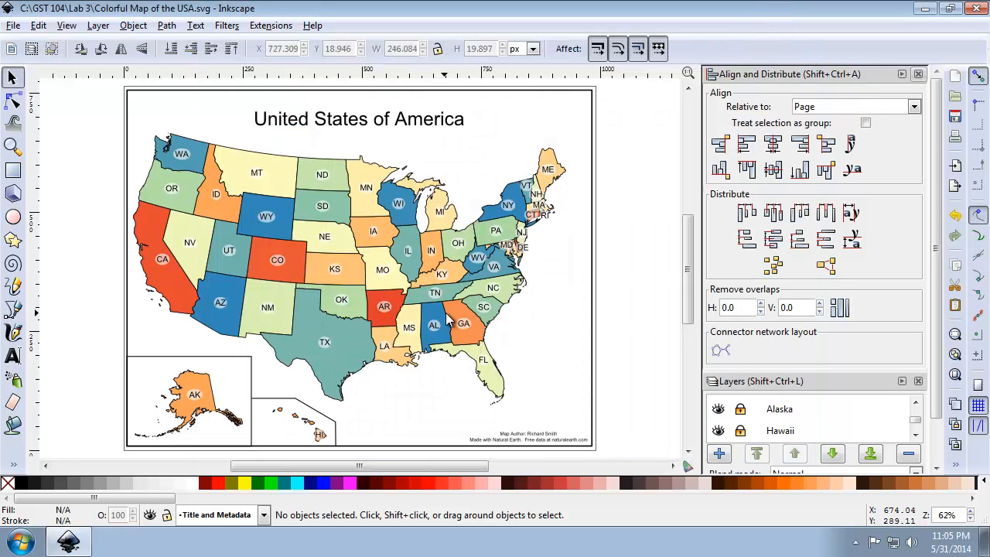